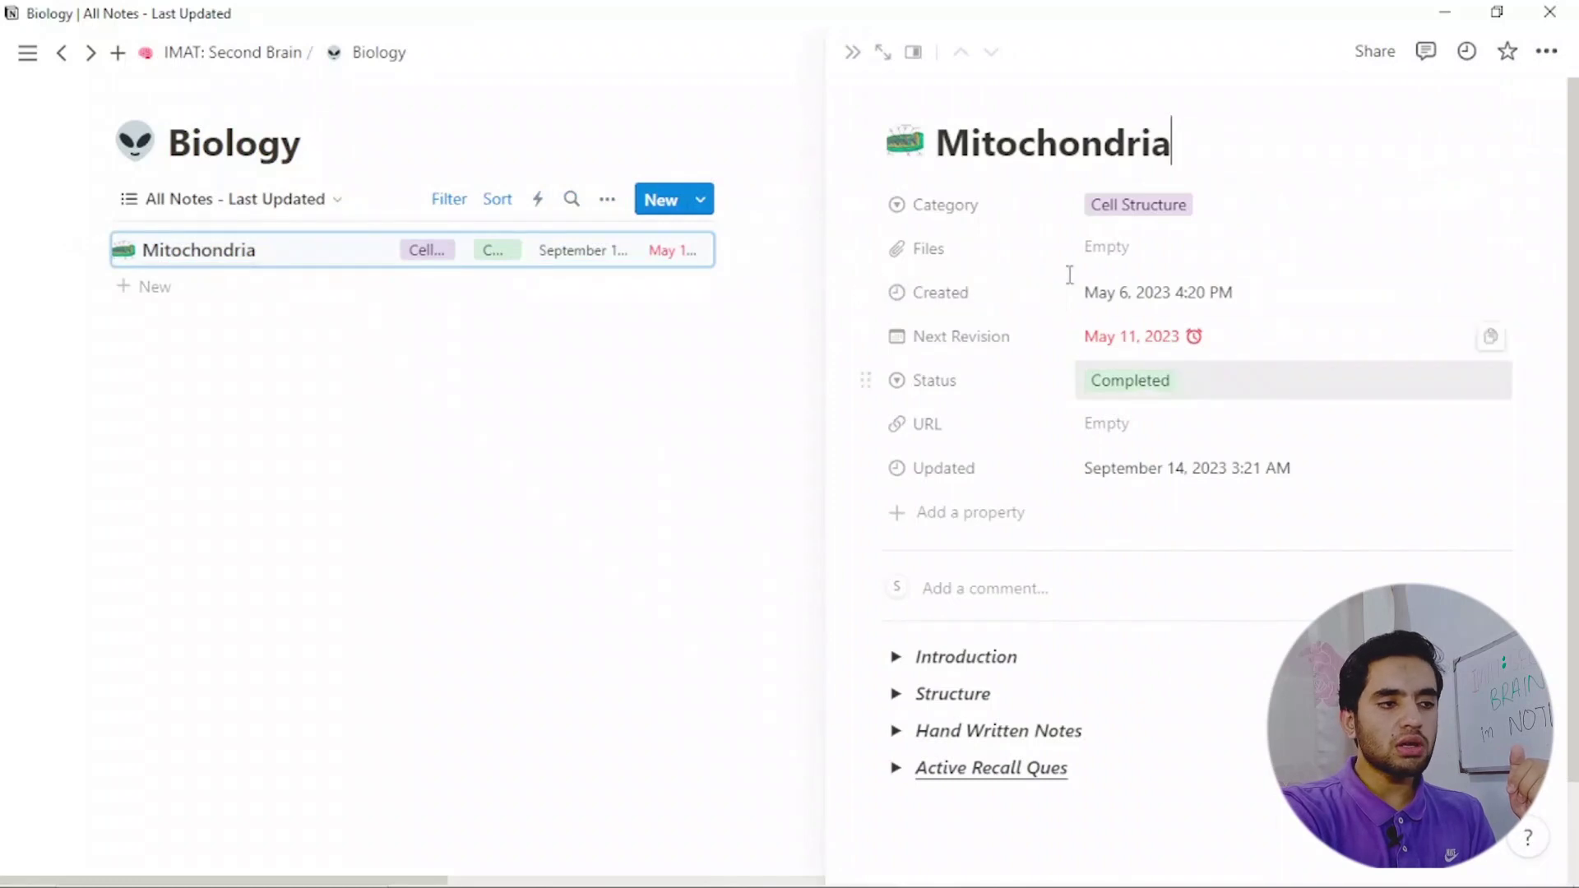
# Review the Mitochondria note's properties and expand its Introduction section to see the subtopics.
pyautogui.scroll(-2, 1075, 318)
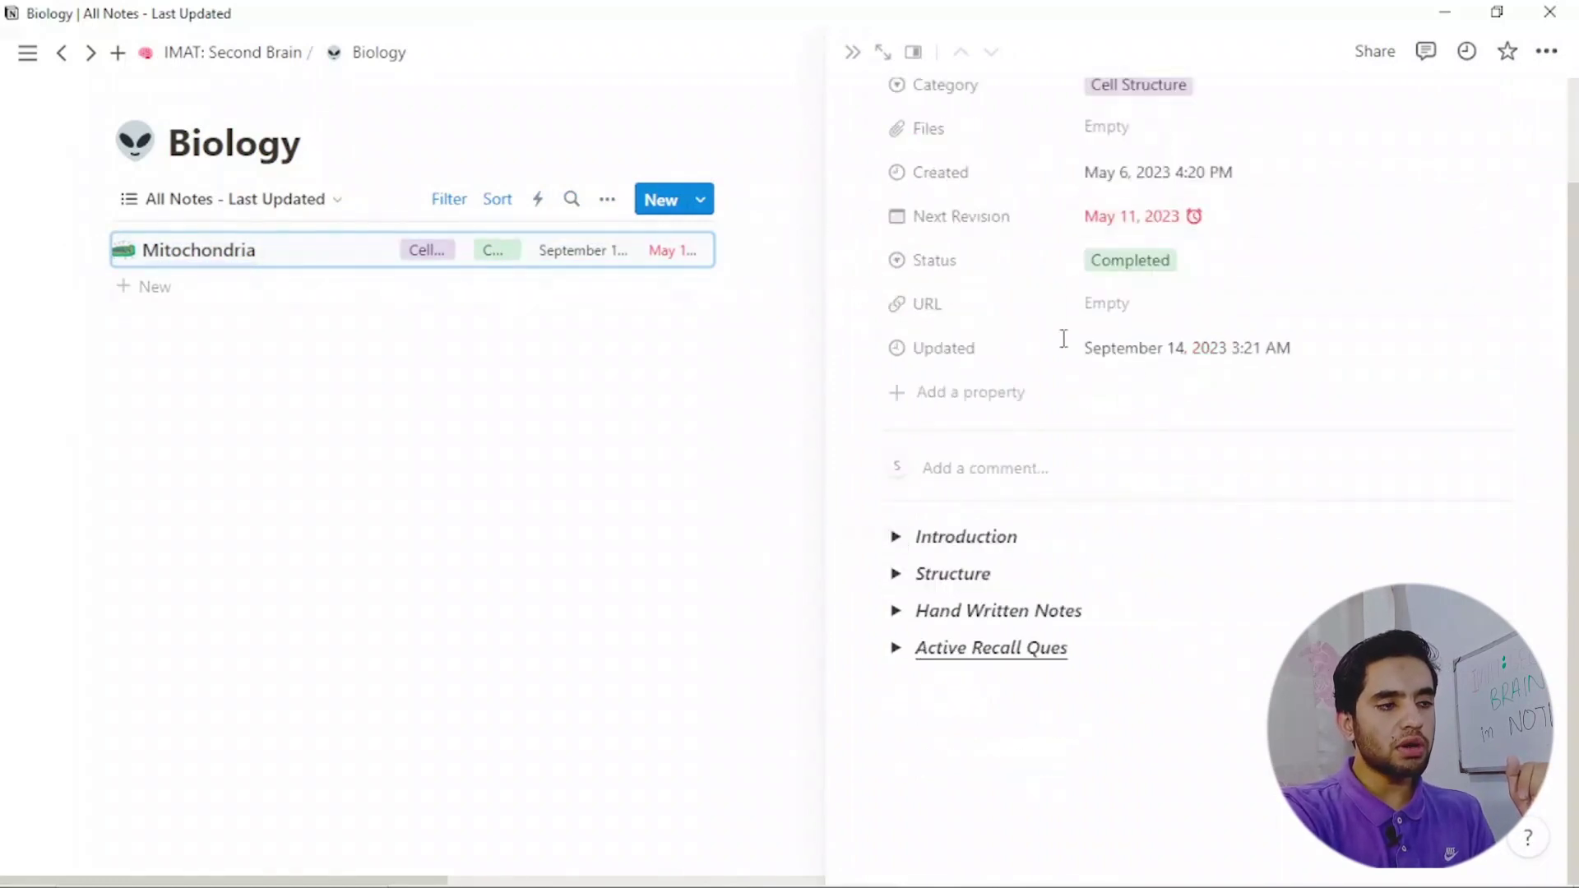
pyautogui.scroll(2, 1053, 355)
pyautogui.scroll(-2, 1060, 372)
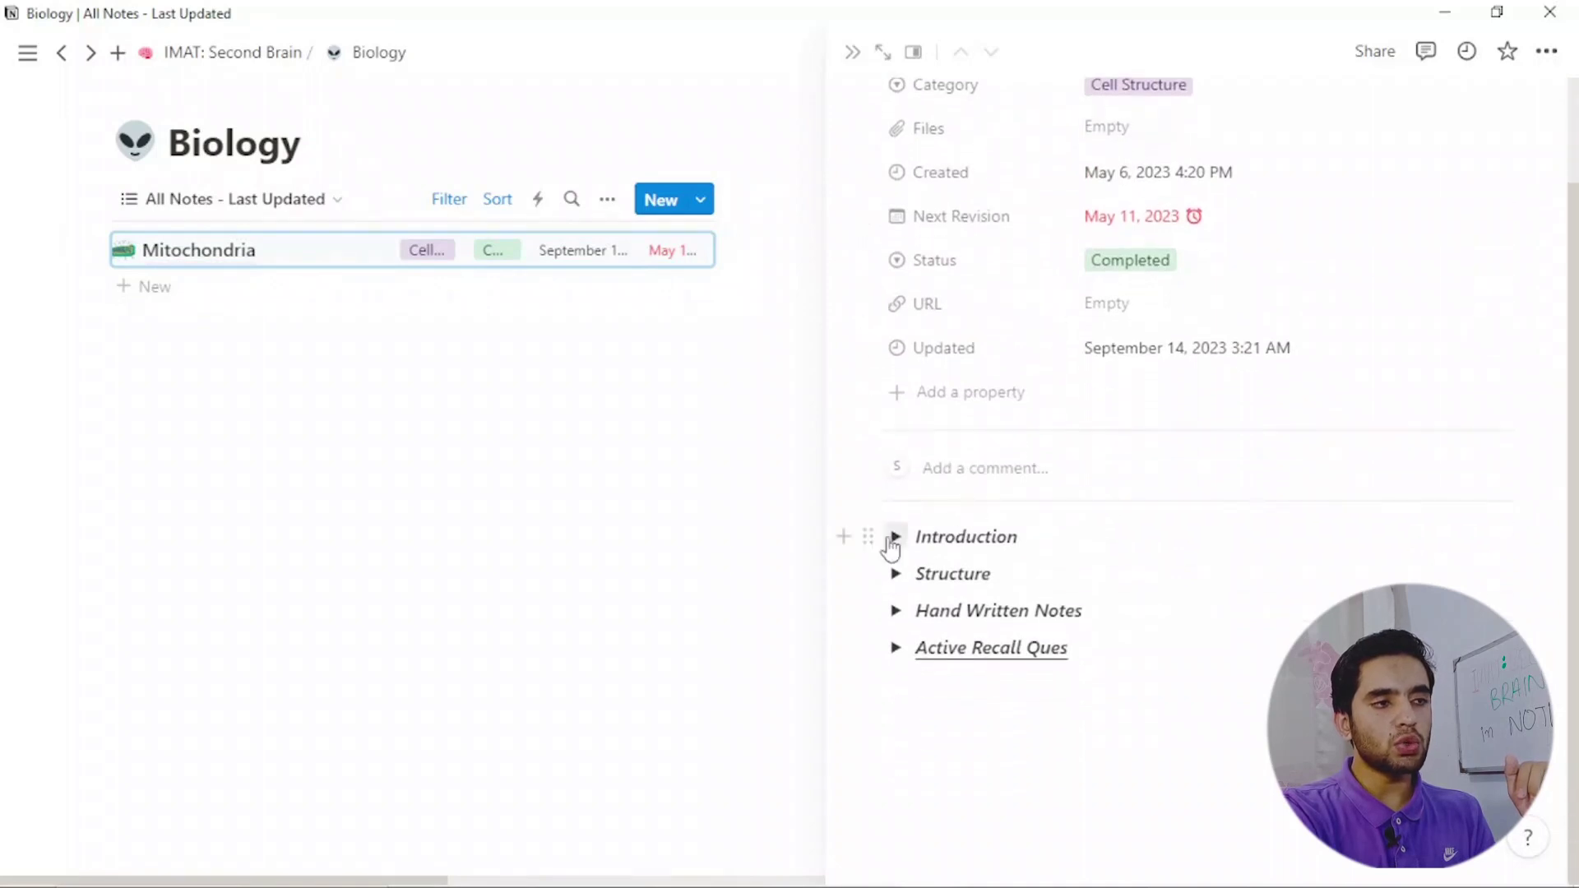
pyautogui.scroll(2, 1149, 205)
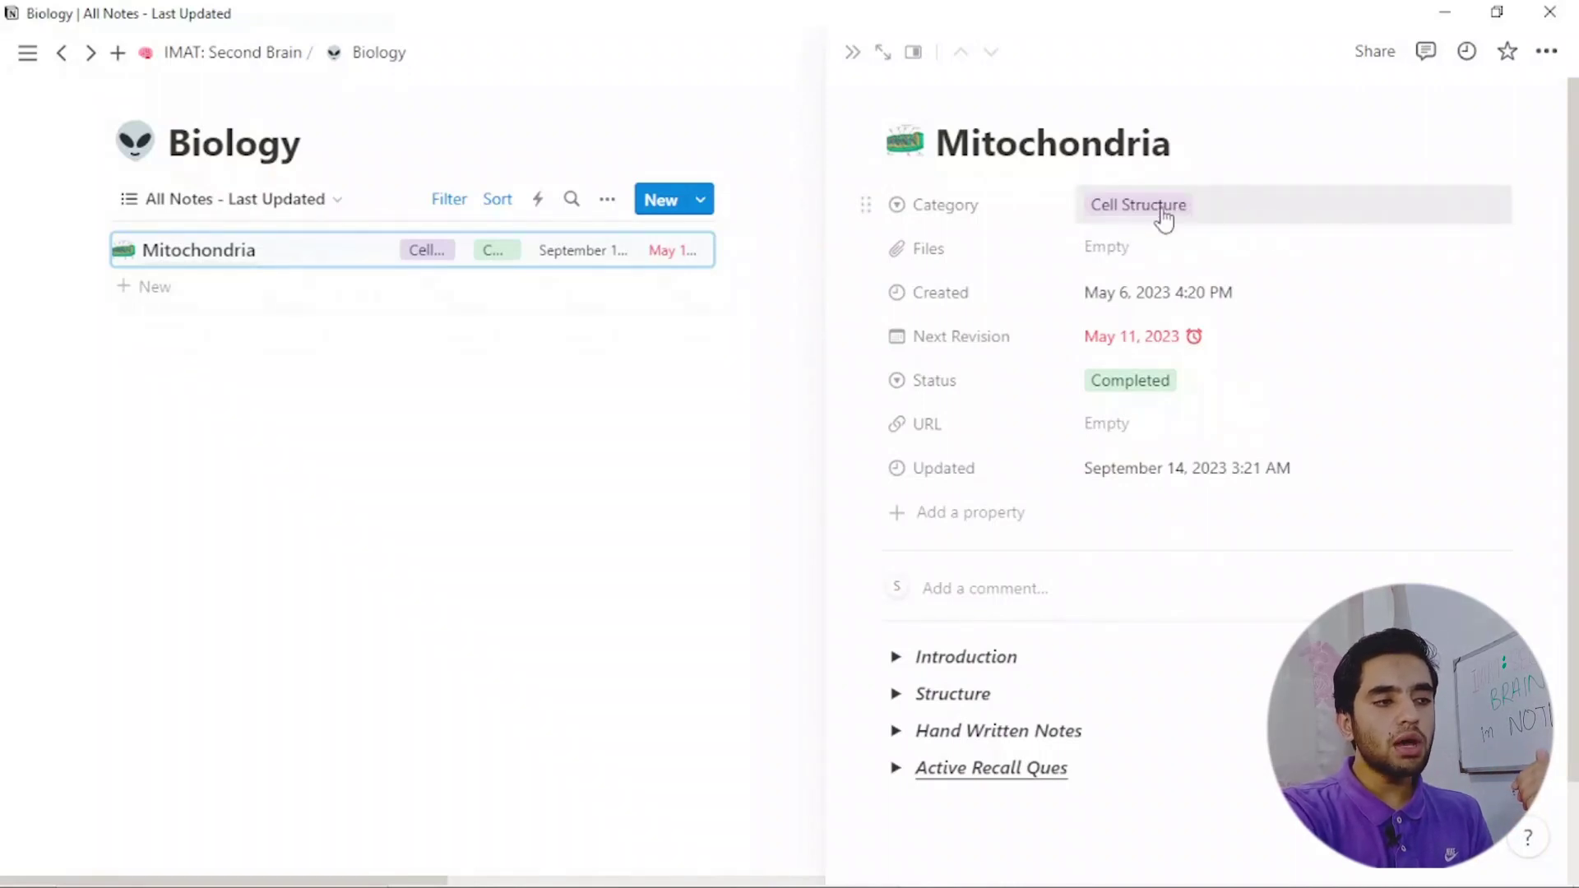
pyautogui.scroll(-3, 1164, 218)
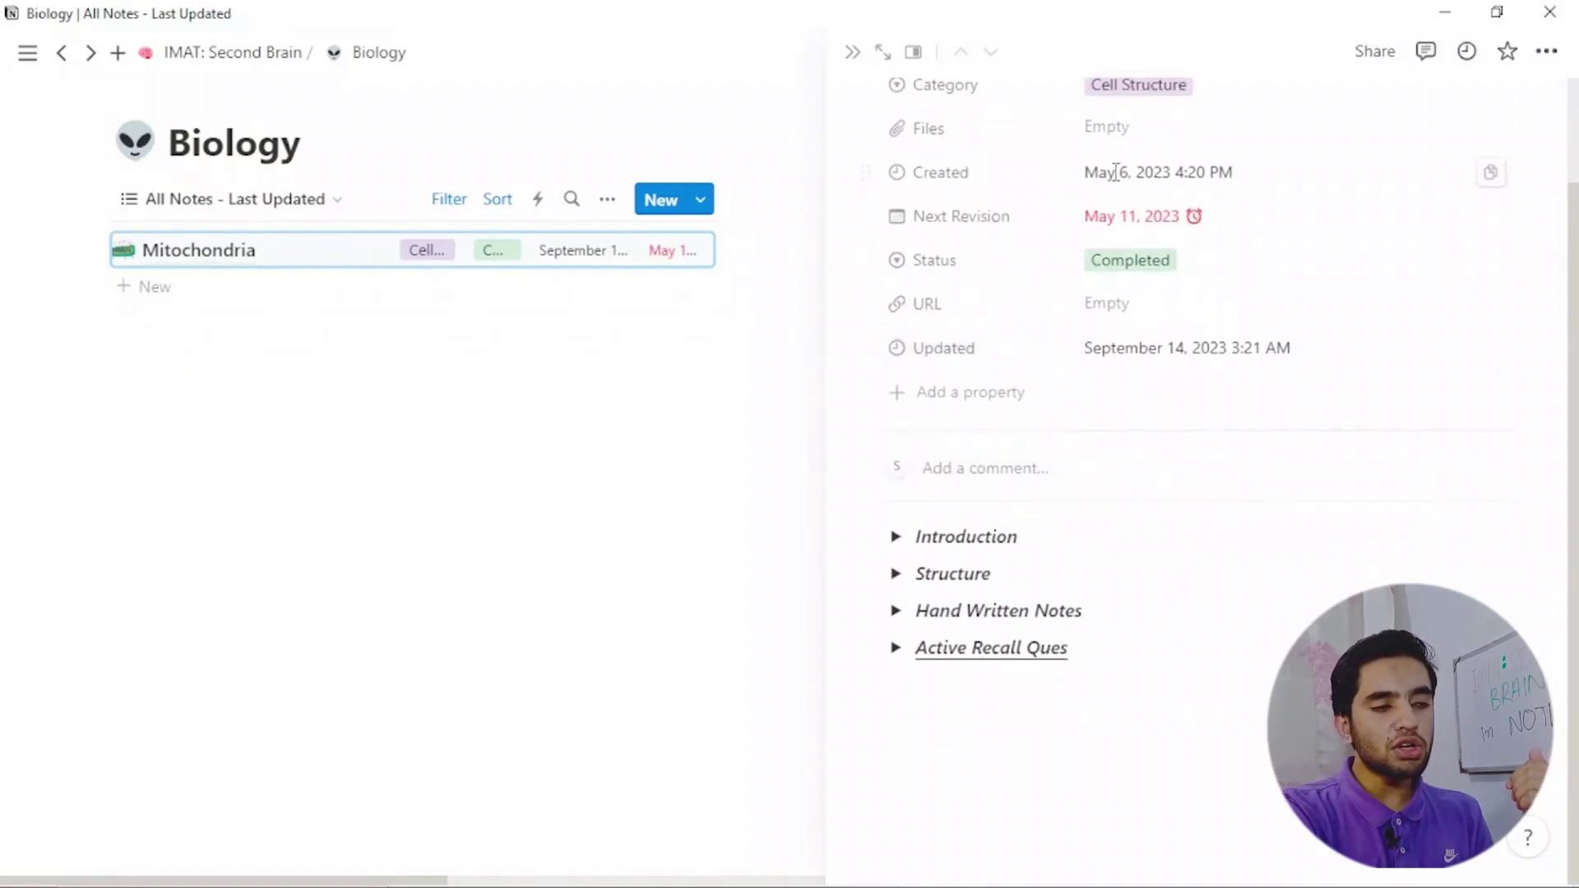
pyautogui.click(896, 539)
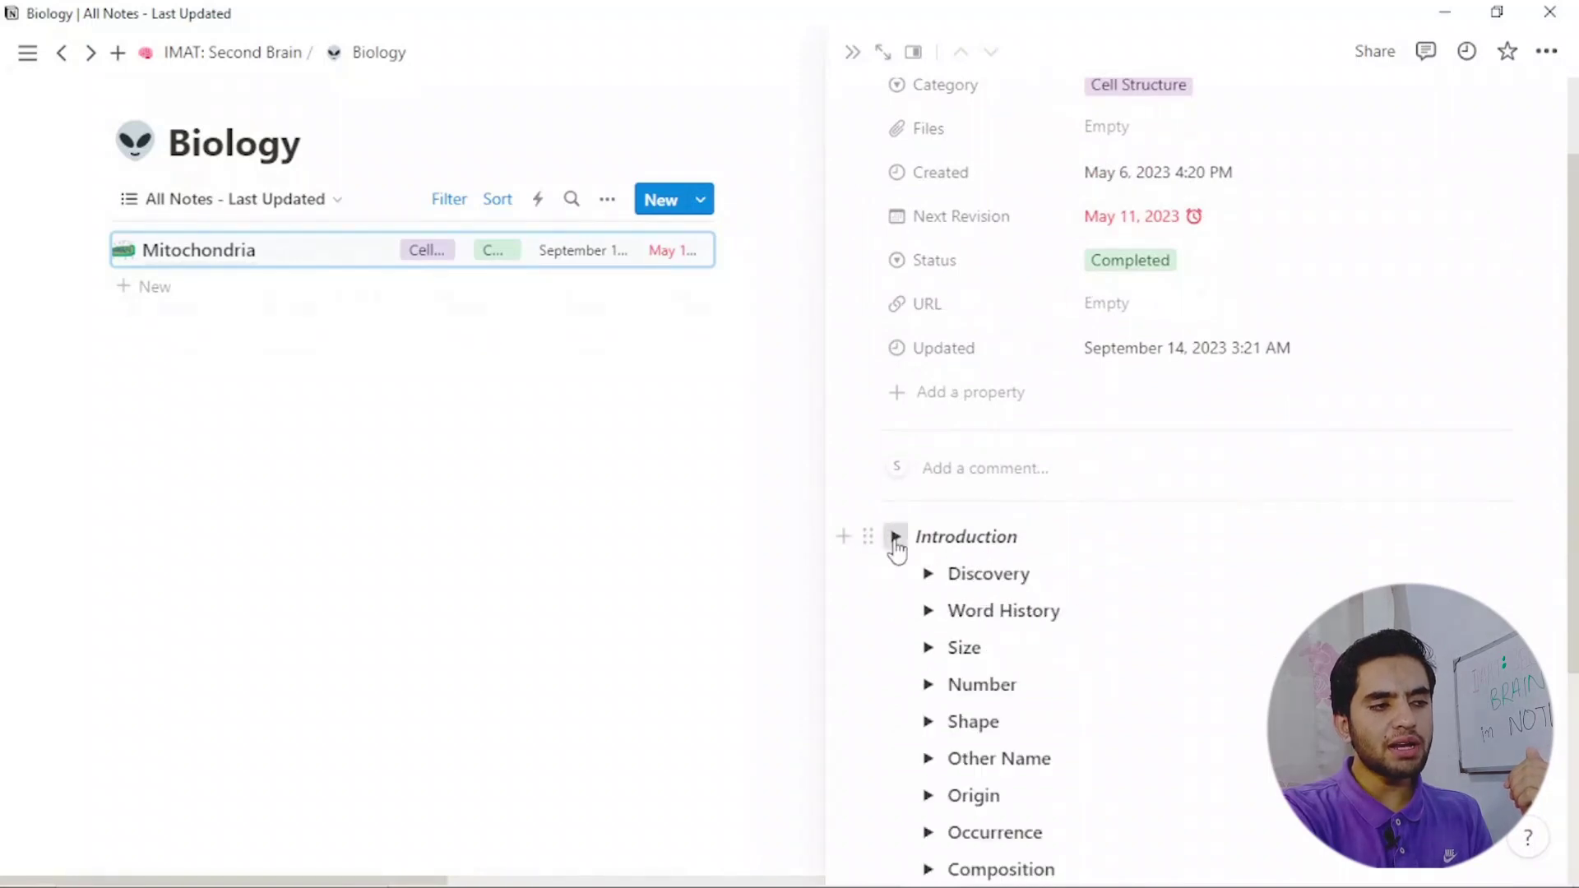
pyautogui.scroll(-5, 967, 543)
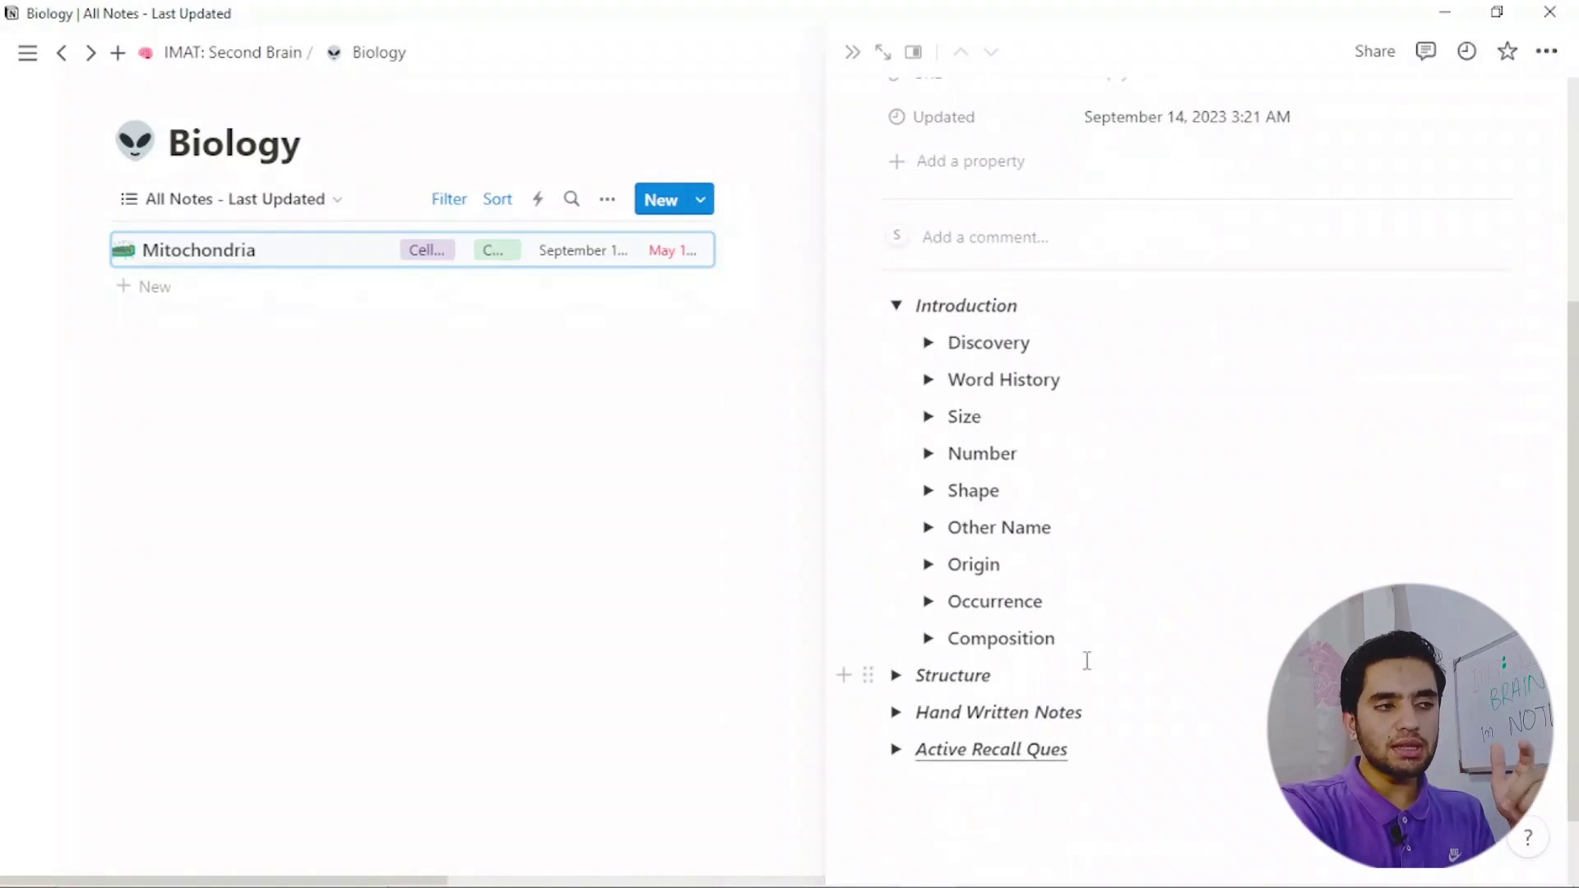
# Reveal and hide the Discovery and Word History details, and collapse the Introduction section.
pyautogui.click(929, 343)
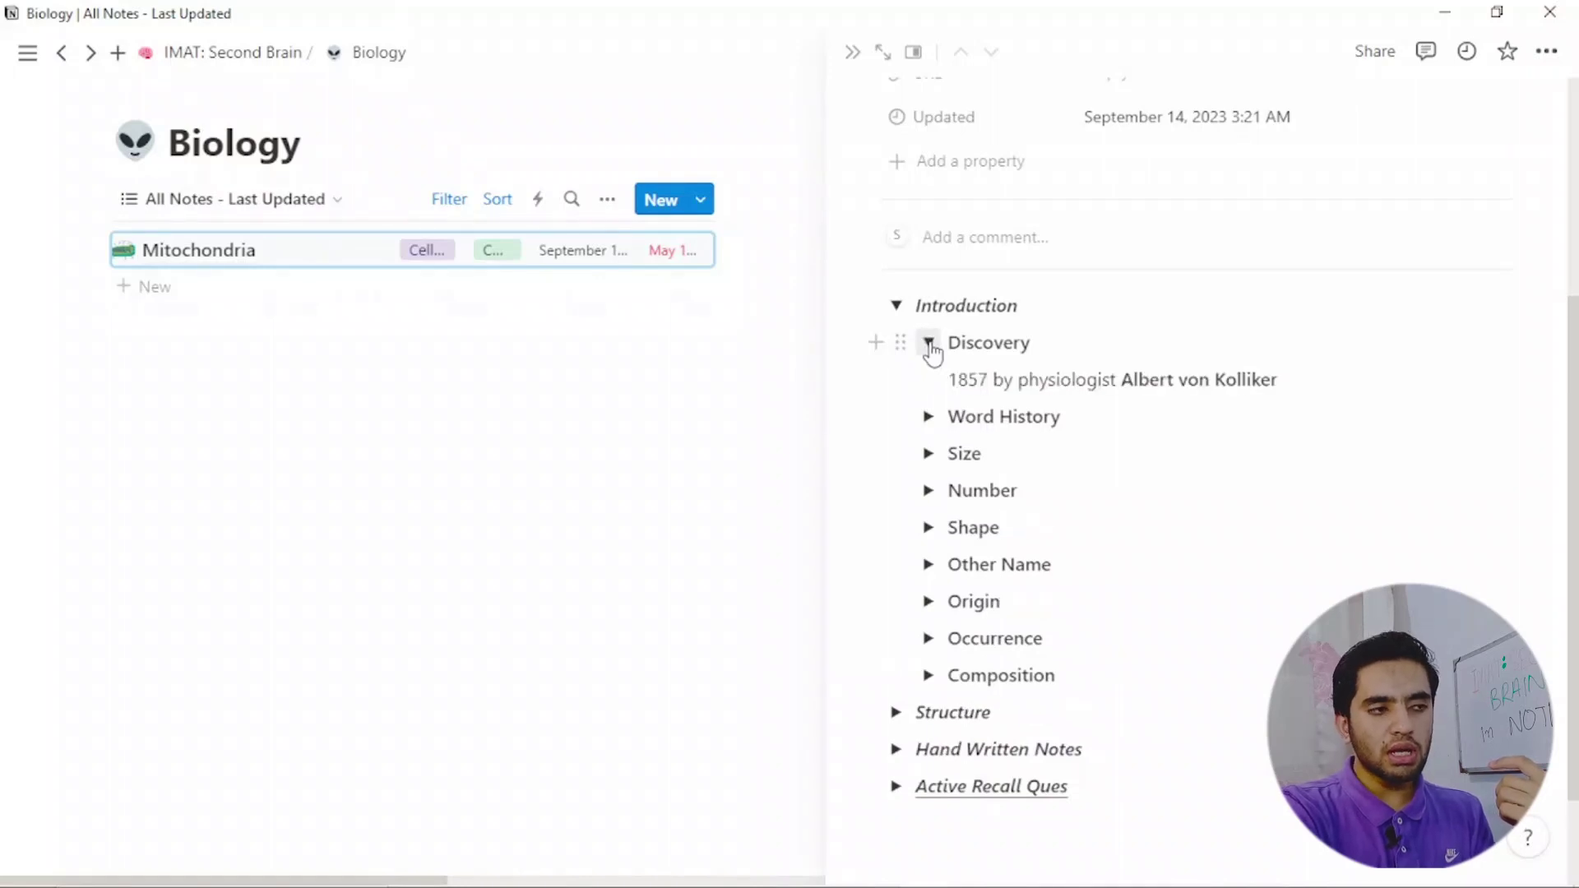
pyautogui.click(928, 343)
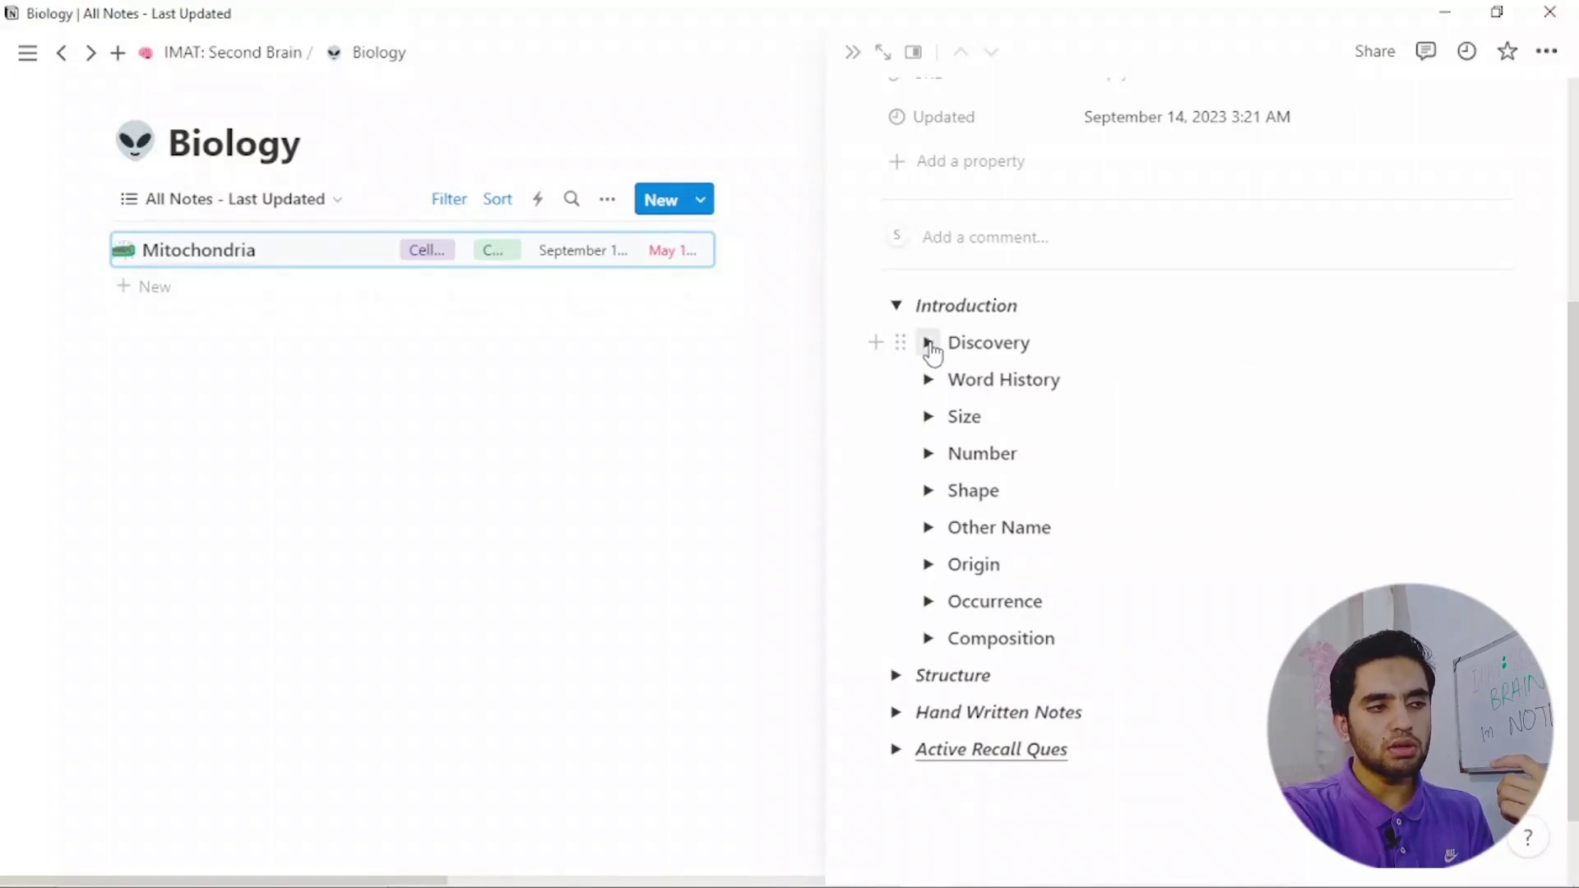
pyautogui.click(928, 343)
pyautogui.click(929, 343)
pyautogui.click(928, 343)
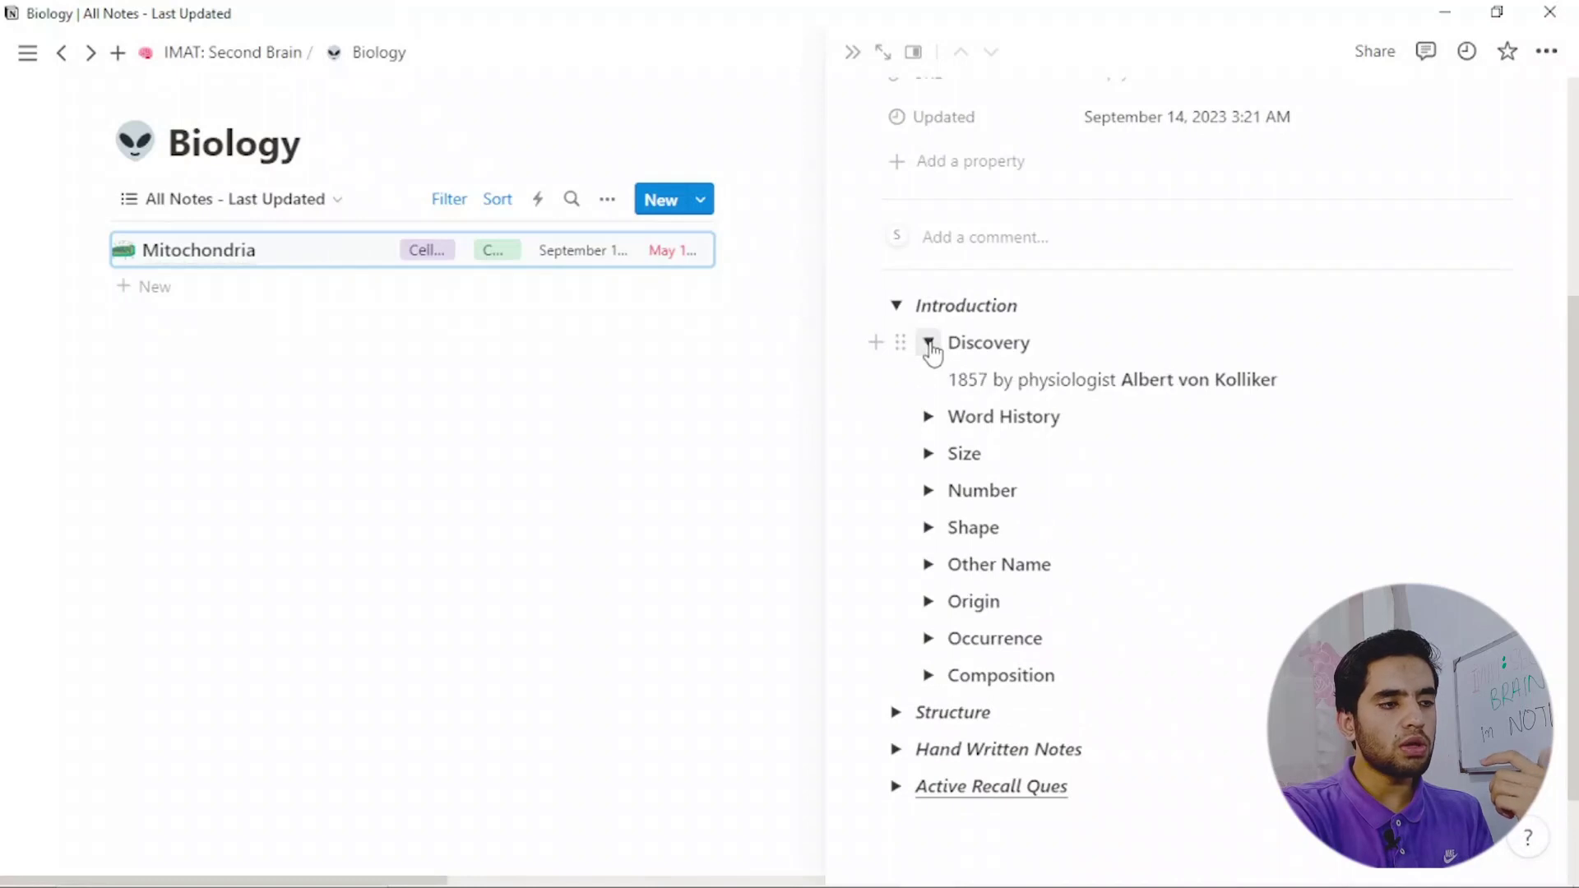
pyautogui.click(929, 343)
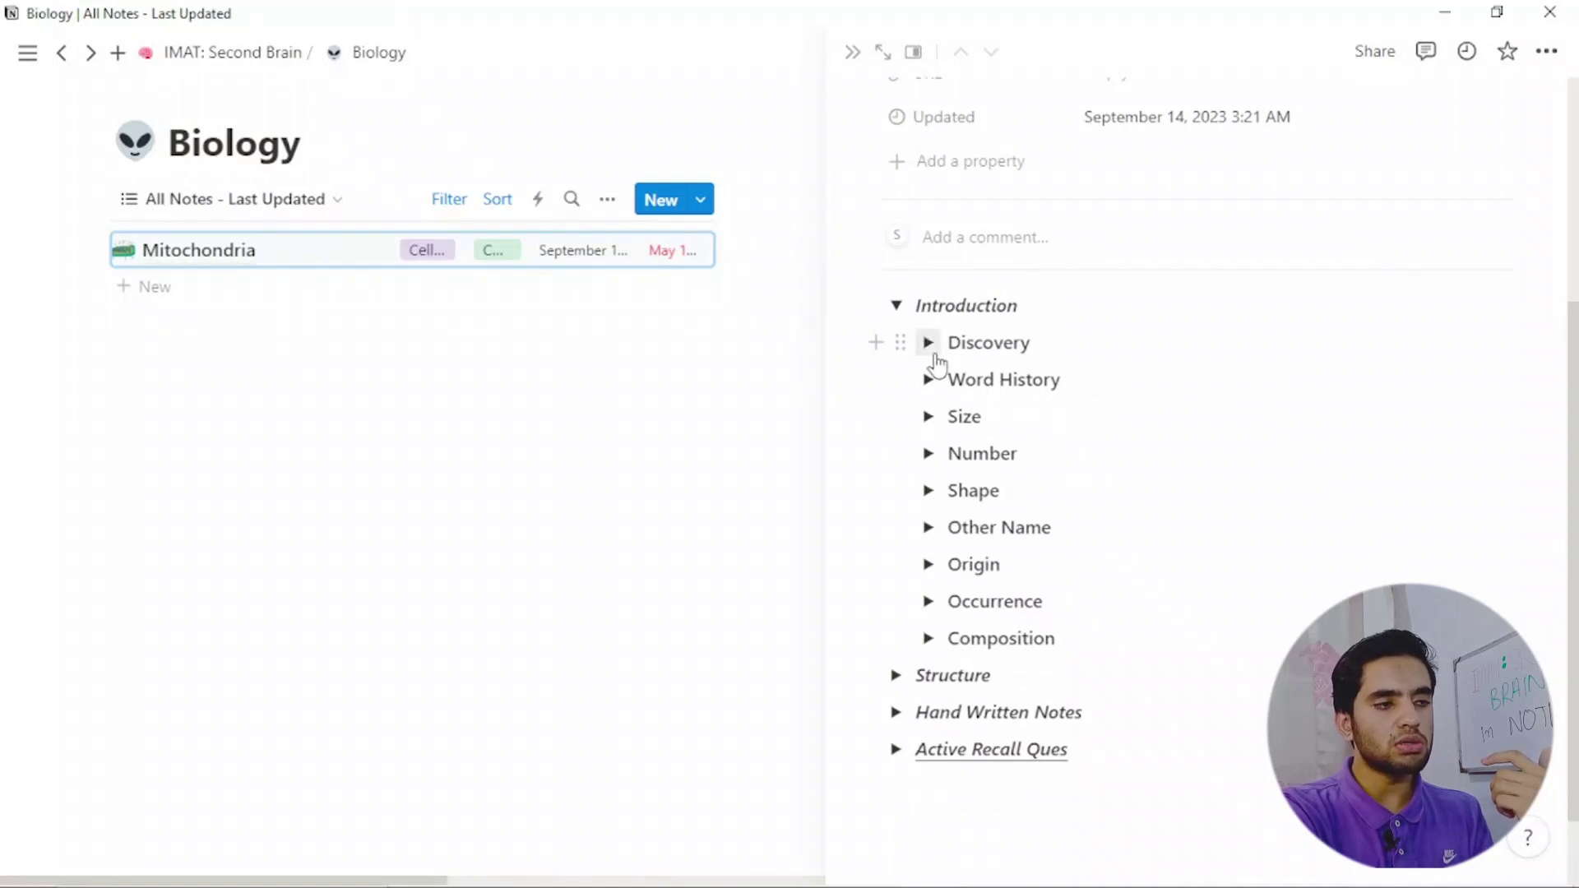
pyautogui.click(930, 379)
pyautogui.click(930, 380)
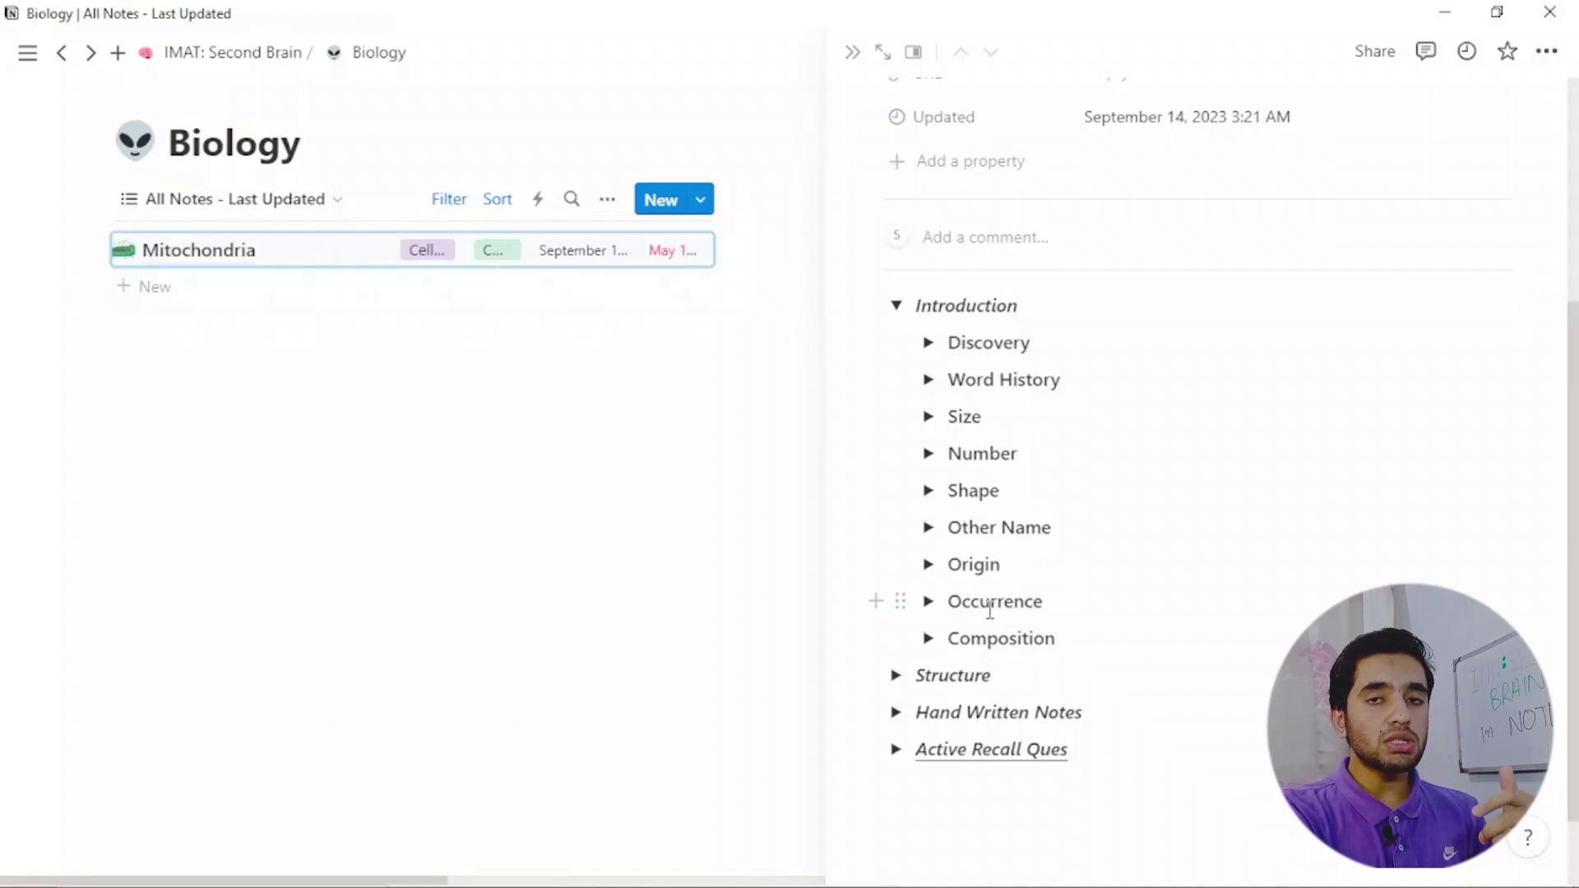
pyautogui.click(928, 345)
pyautogui.click(929, 346)
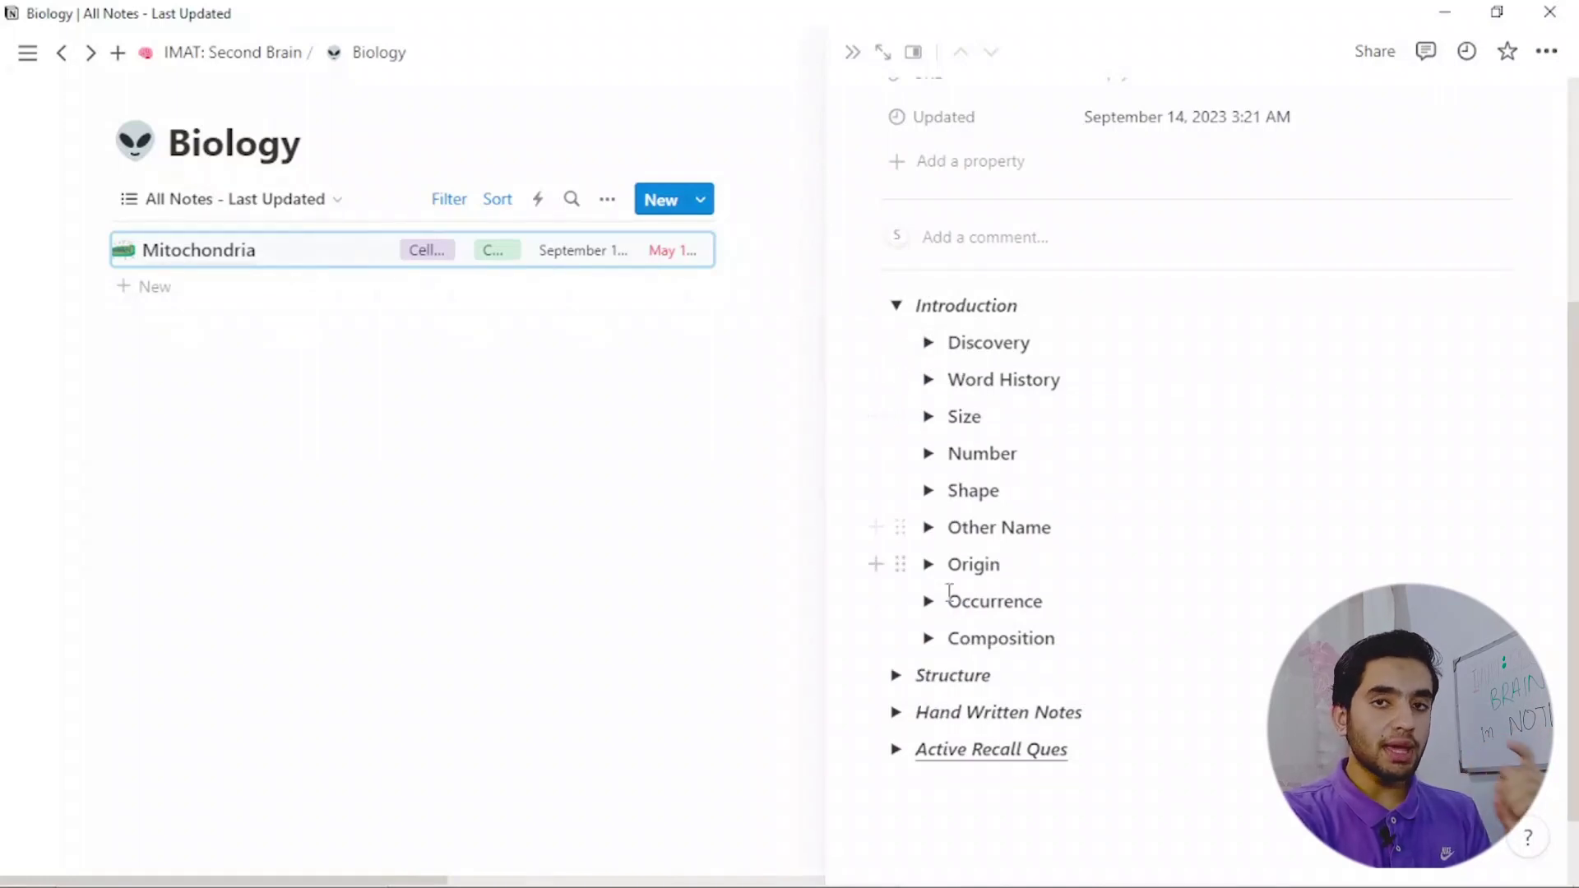
pyautogui.click(900, 308)
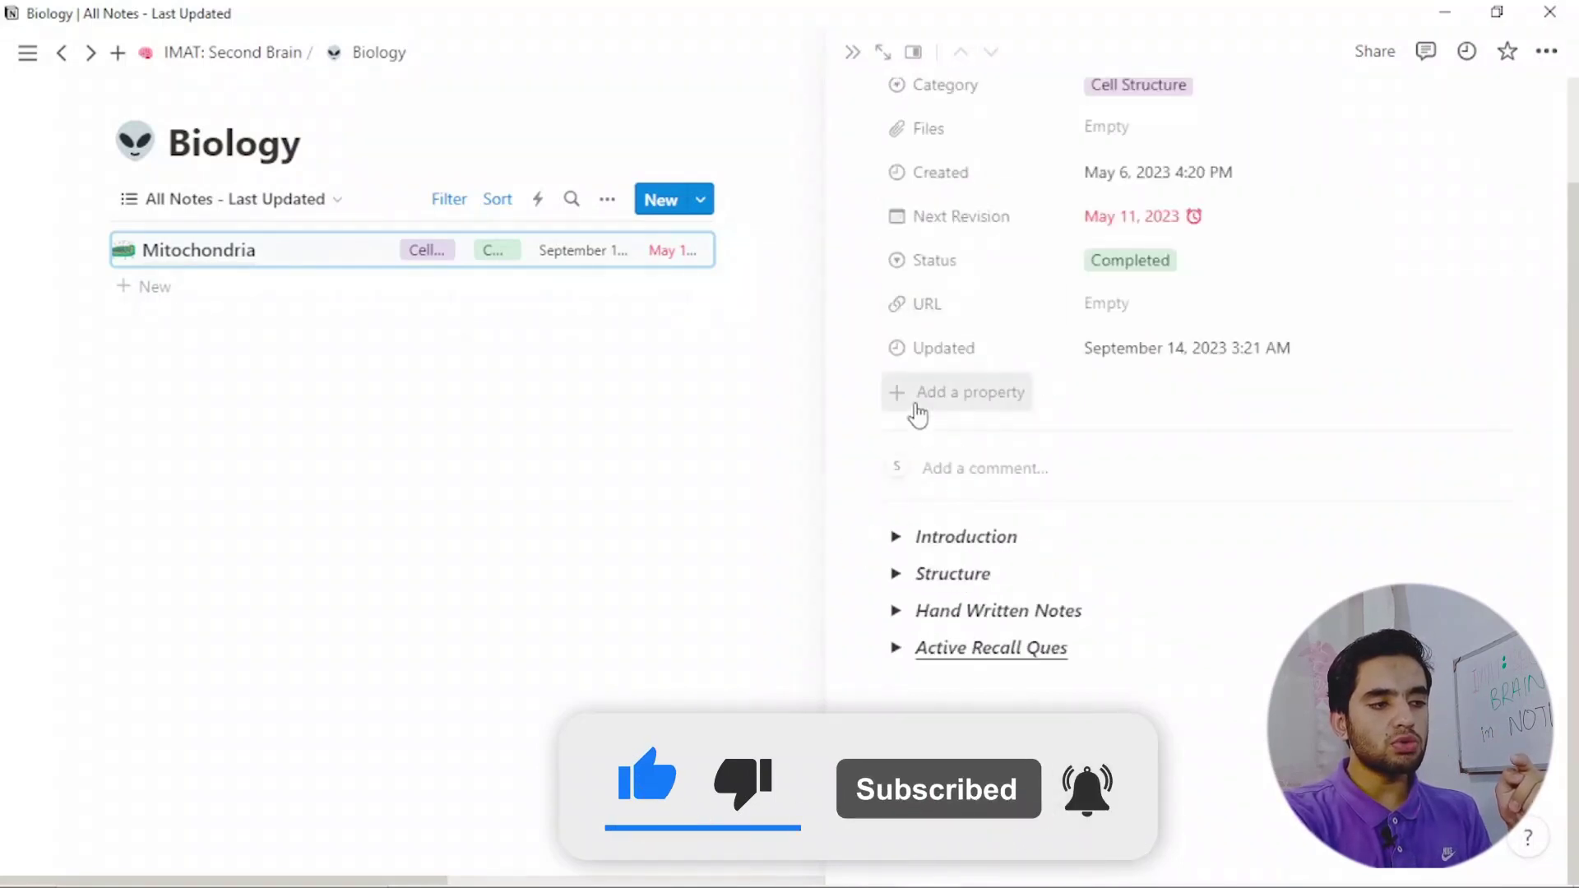
# Expand the Structure section and read its Membranes, Matrix, Cristae, Porins and F1–F0 particles entries.
pyautogui.click(896, 573)
pyautogui.click(928, 610)
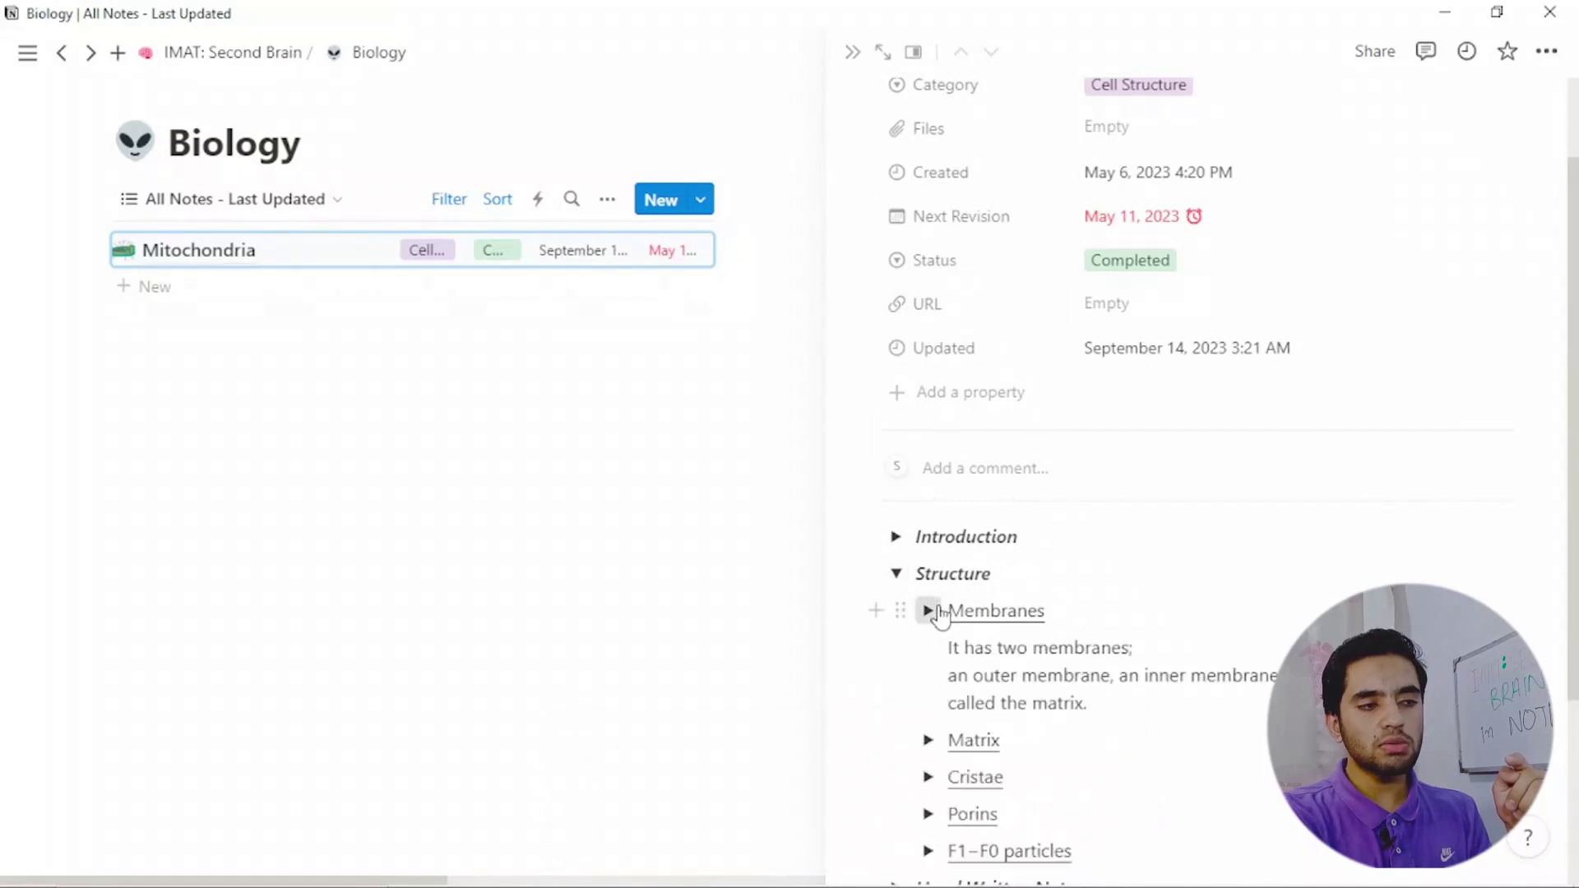
pyautogui.scroll(-2, 998, 606)
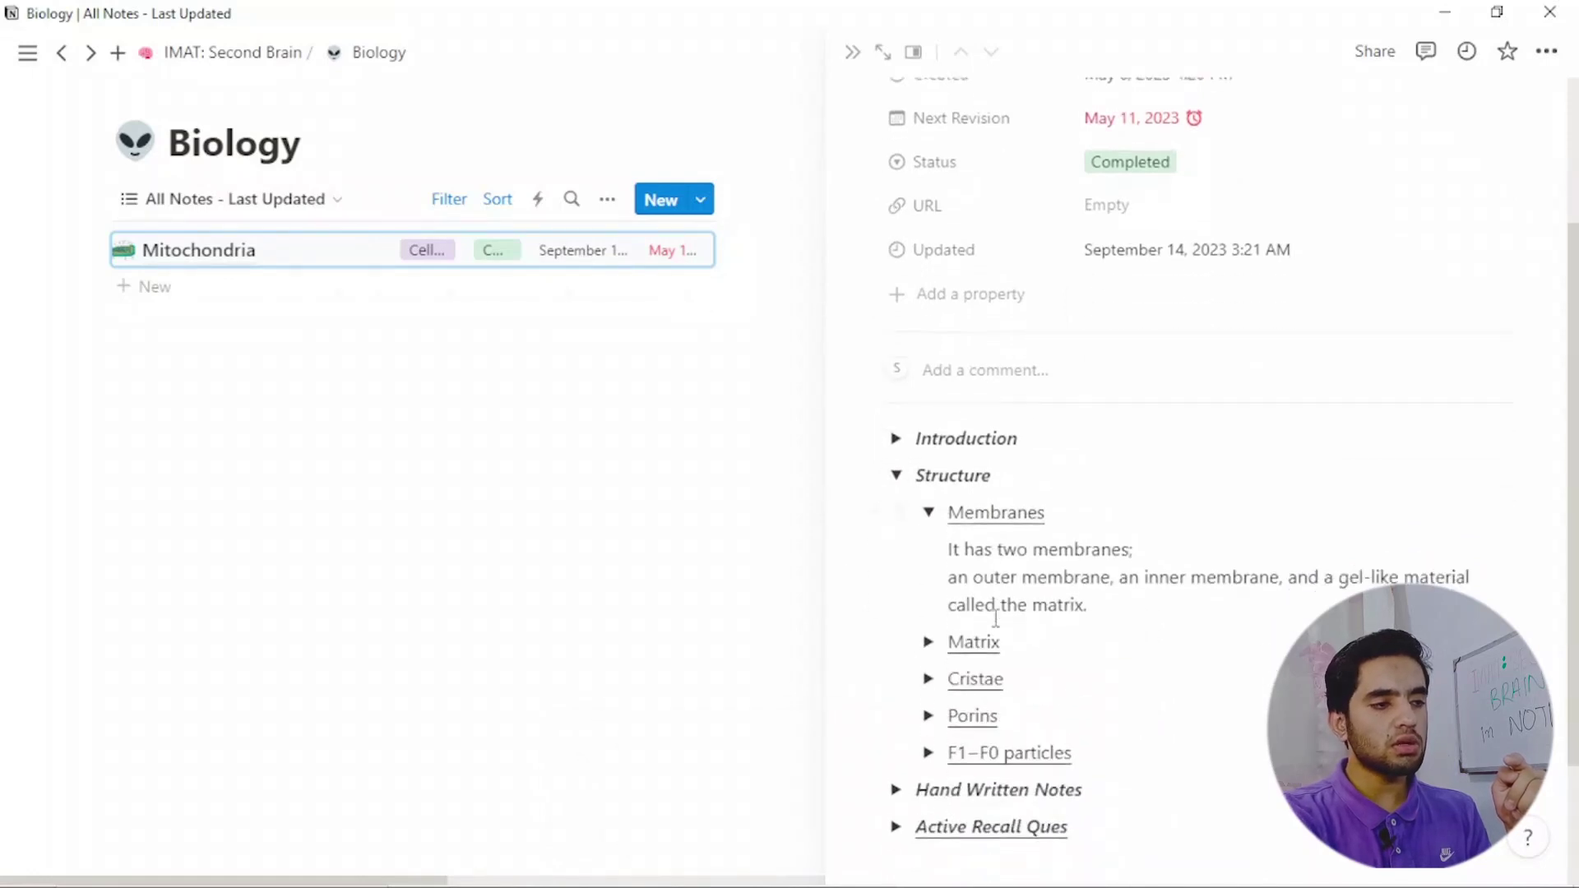
pyautogui.click(930, 633)
pyautogui.scroll(-4, 932, 640)
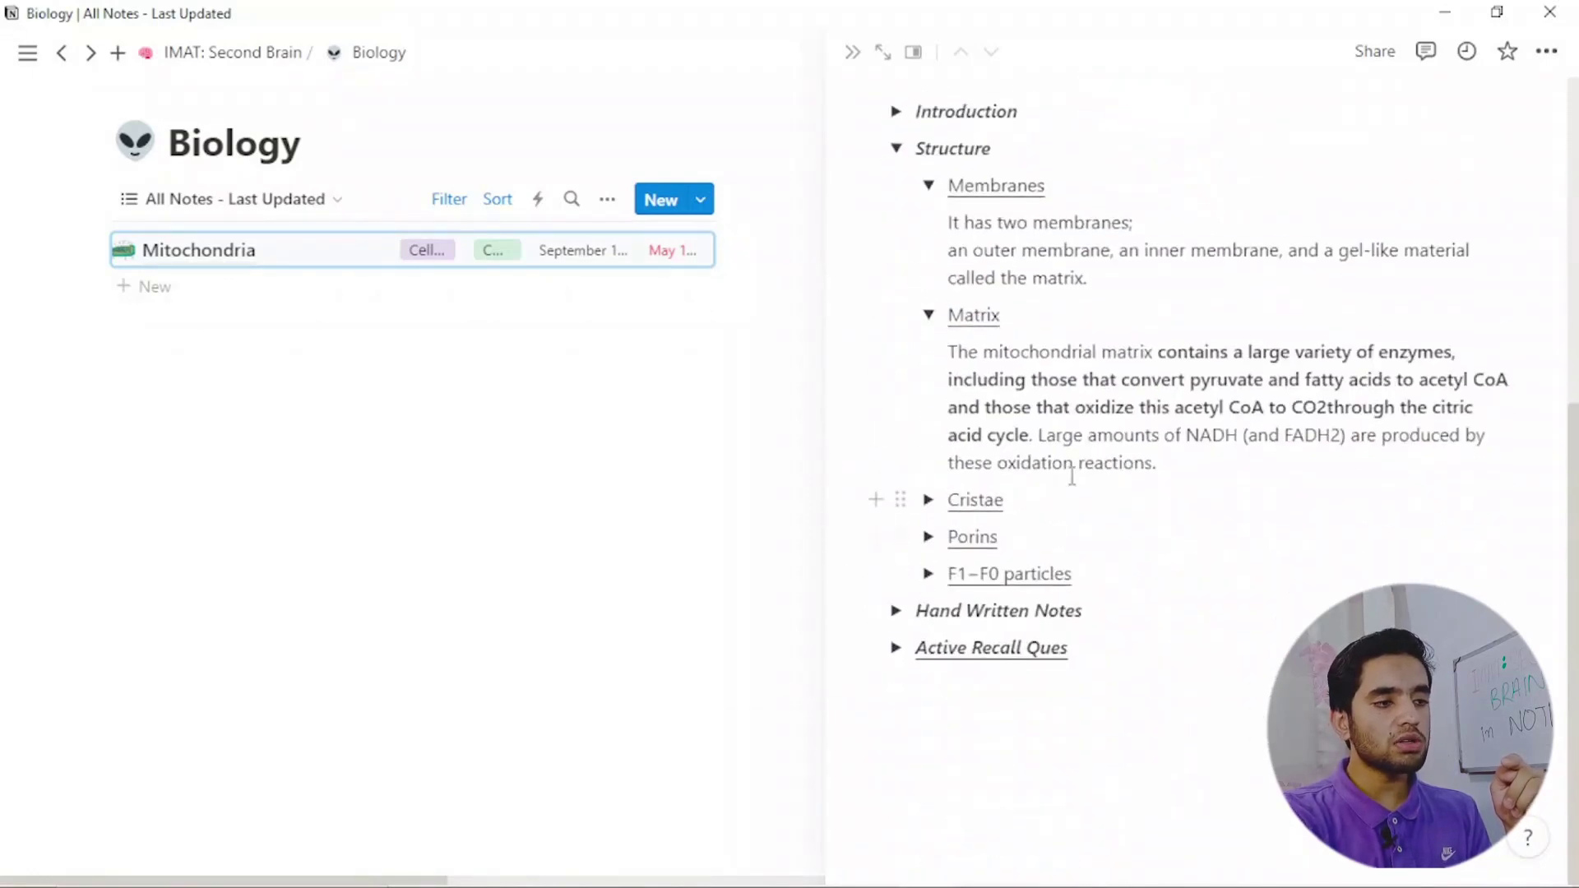
pyautogui.click(929, 501)
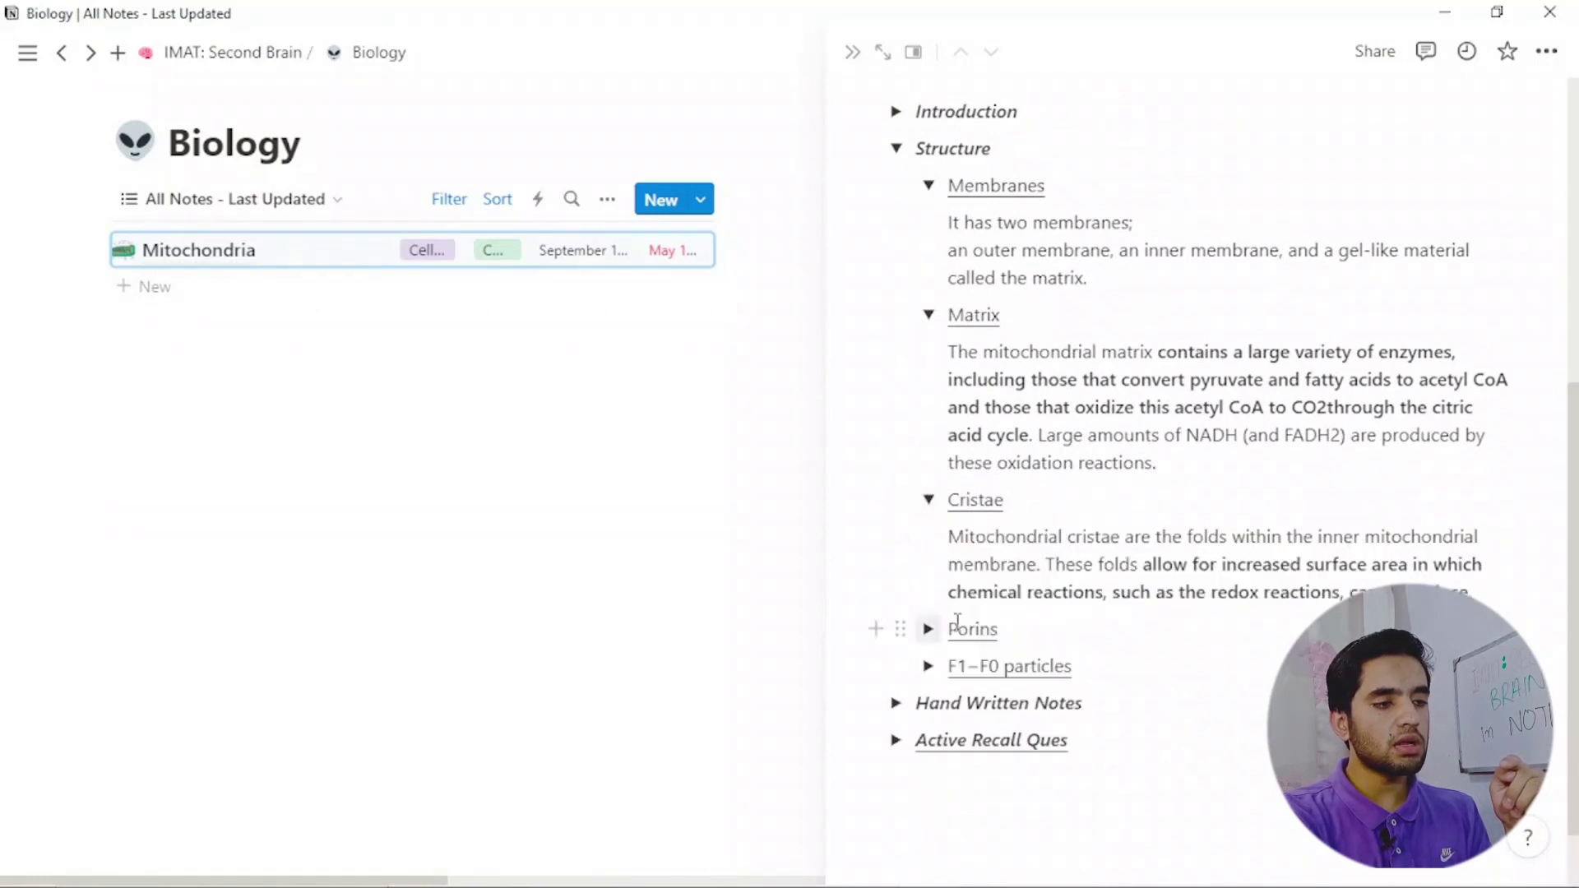
pyautogui.click(930, 630)
pyautogui.scroll(-3, 945, 670)
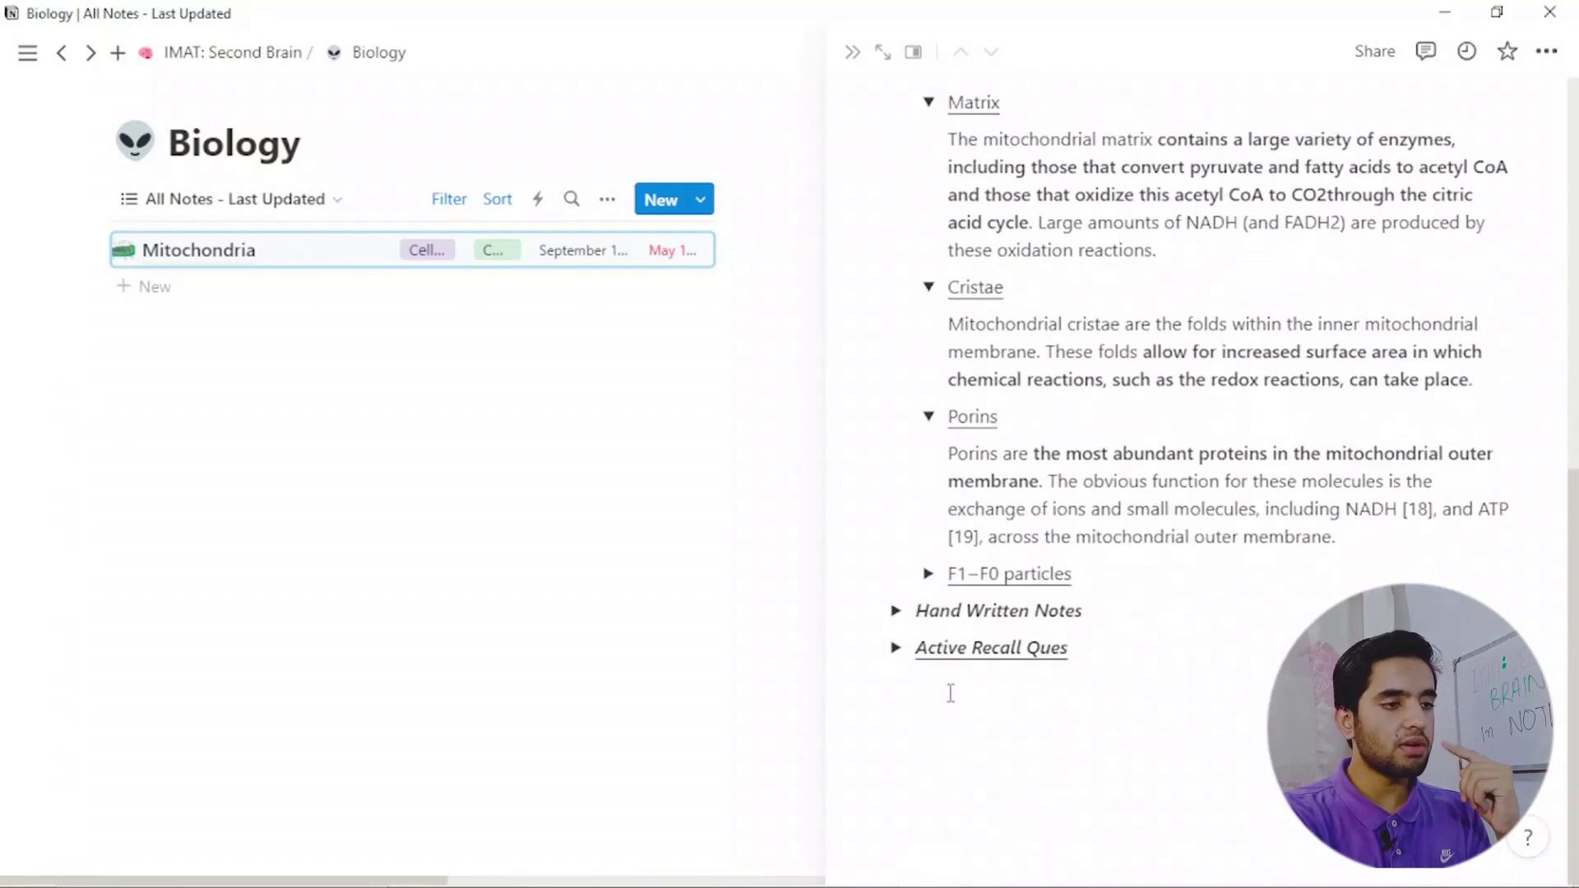
pyautogui.click(929, 574)
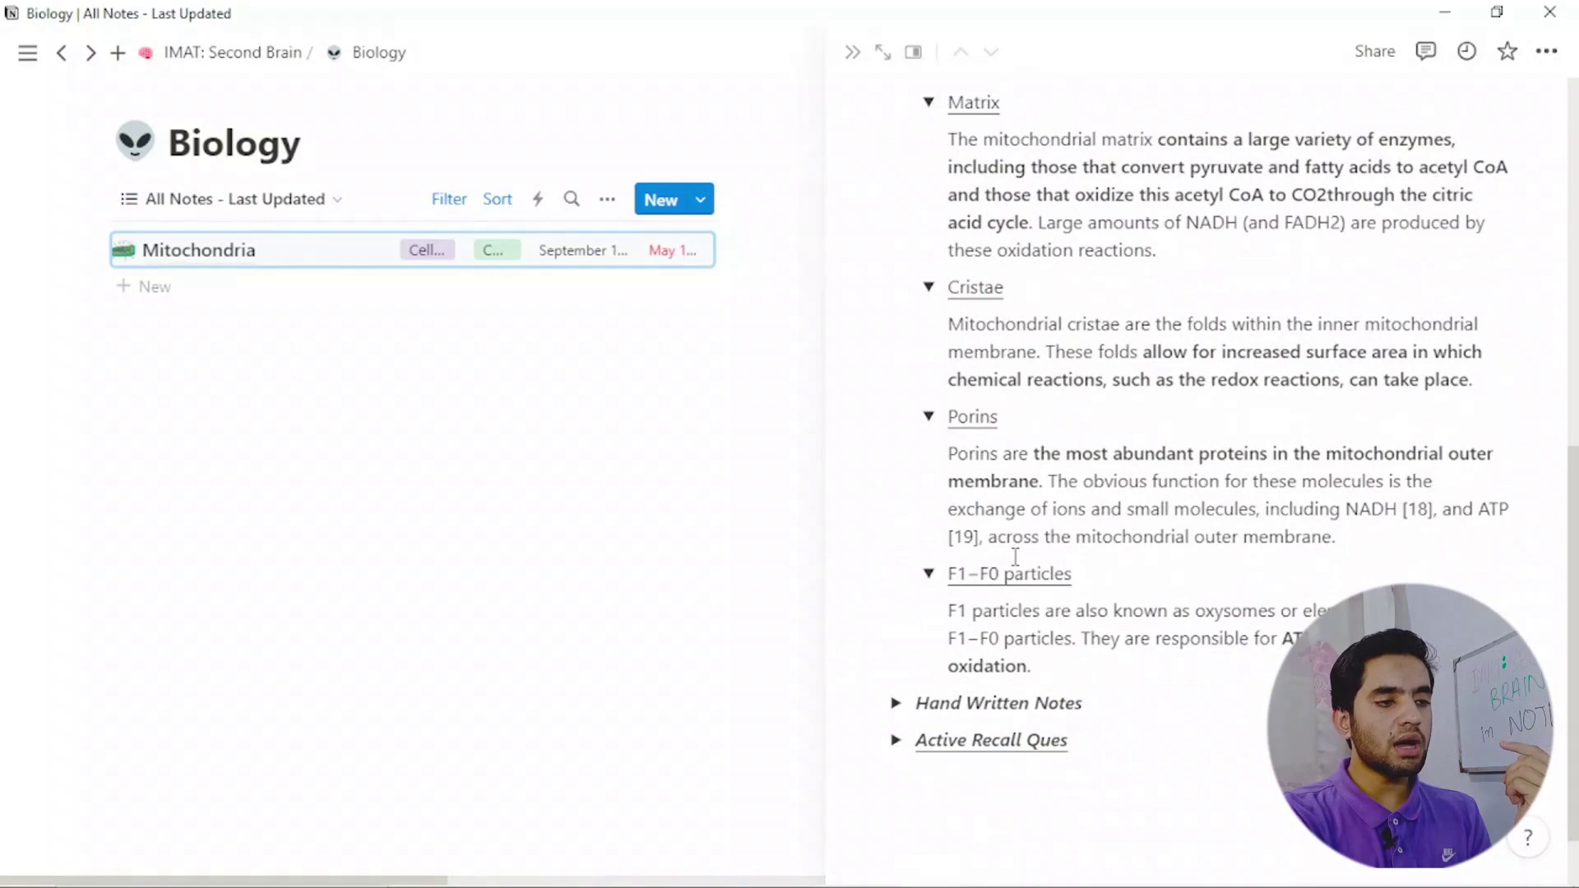
# Expand the Hand Written Notes section, look through its contents, and collapse it again.
pyautogui.click(896, 703)
pyautogui.scroll(-5, 1011, 549)
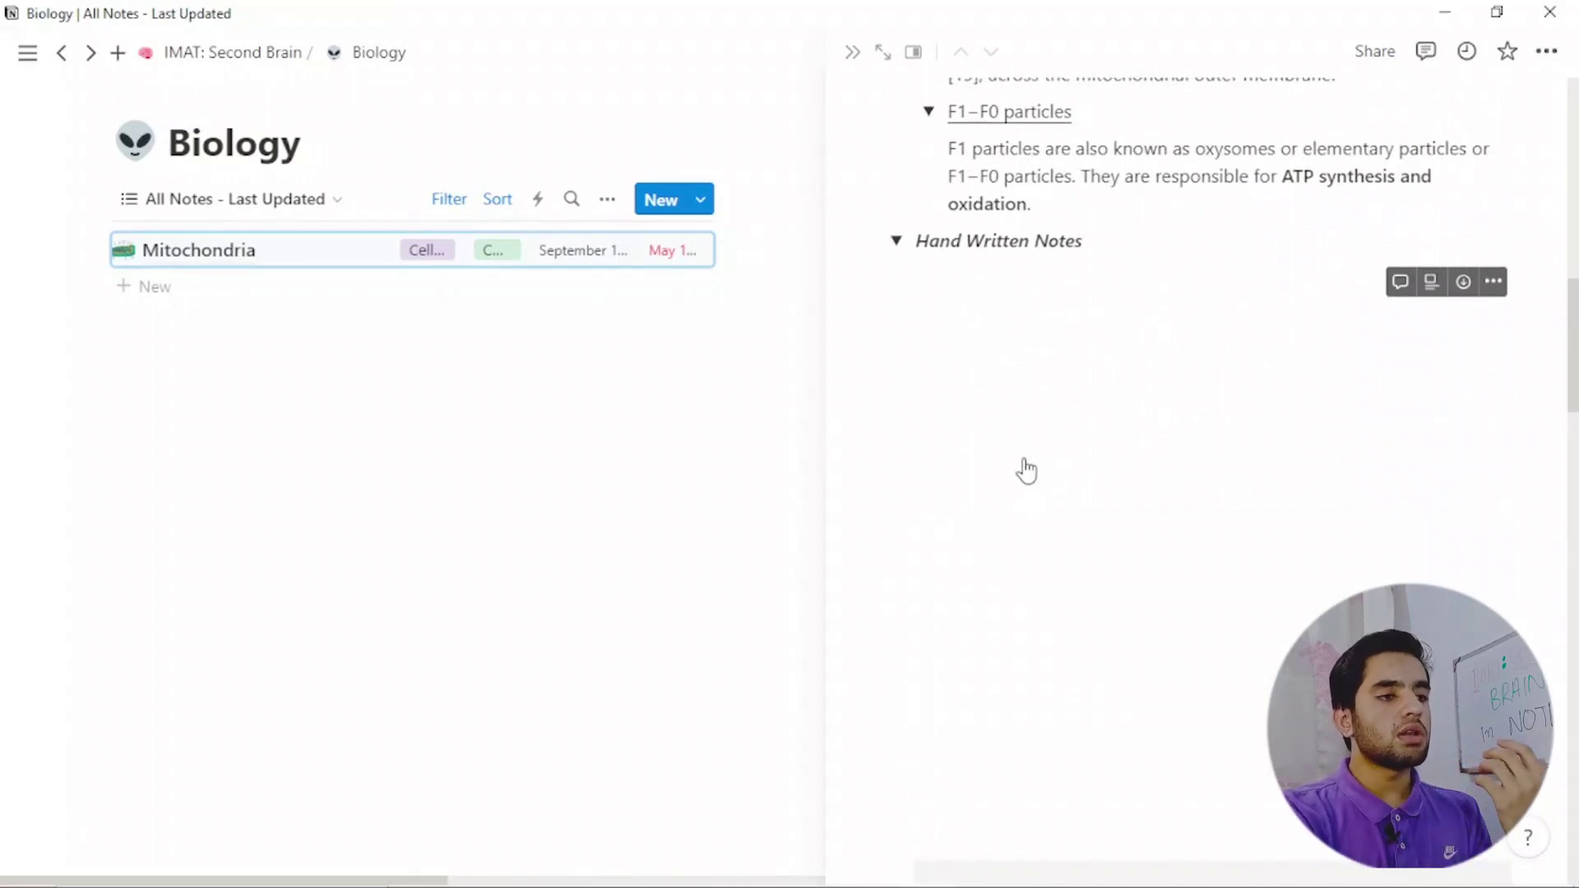
pyautogui.scroll(-5, 1040, 447)
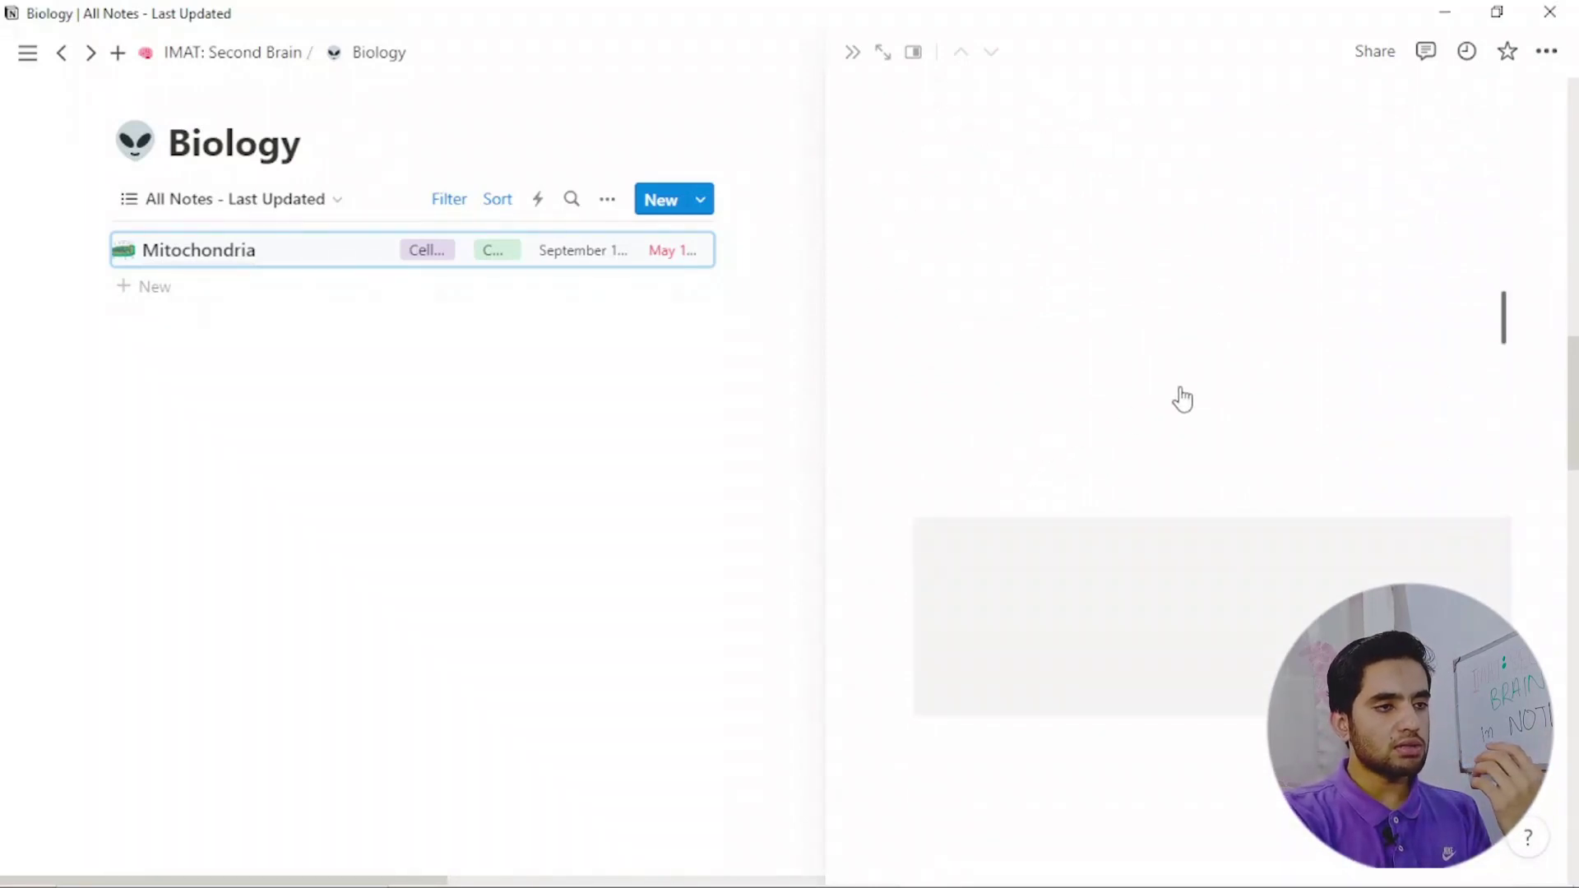
pyautogui.scroll(3, 1182, 398)
pyautogui.scroll(-1, 1181, 427)
pyautogui.scroll(-4, 1160, 428)
pyautogui.scroll(4, 1139, 352)
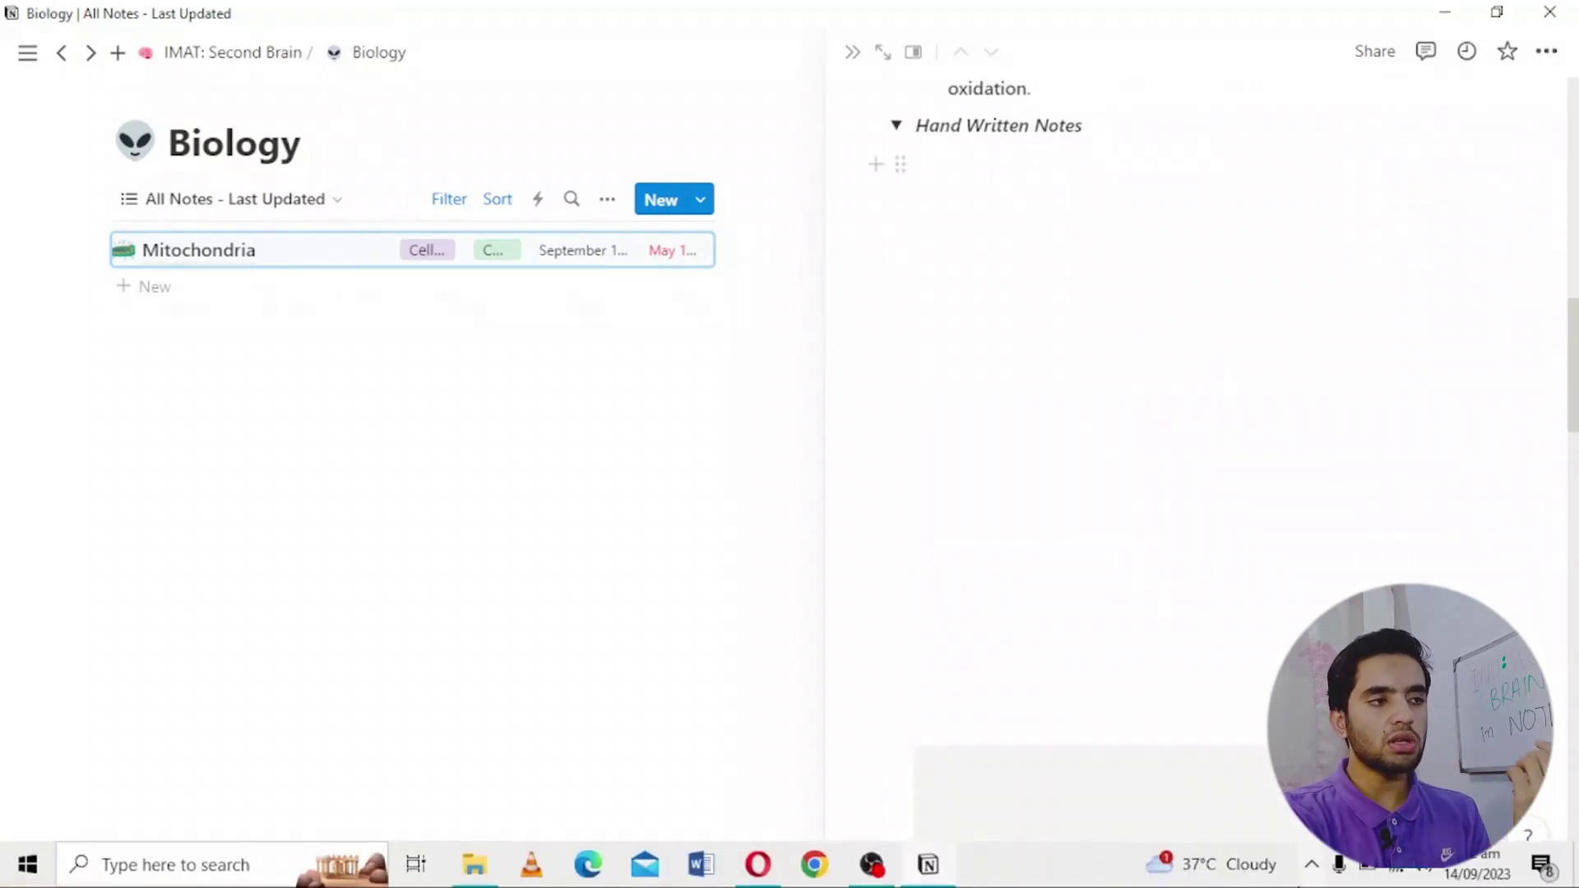
pyautogui.scroll(4, 1064, 293)
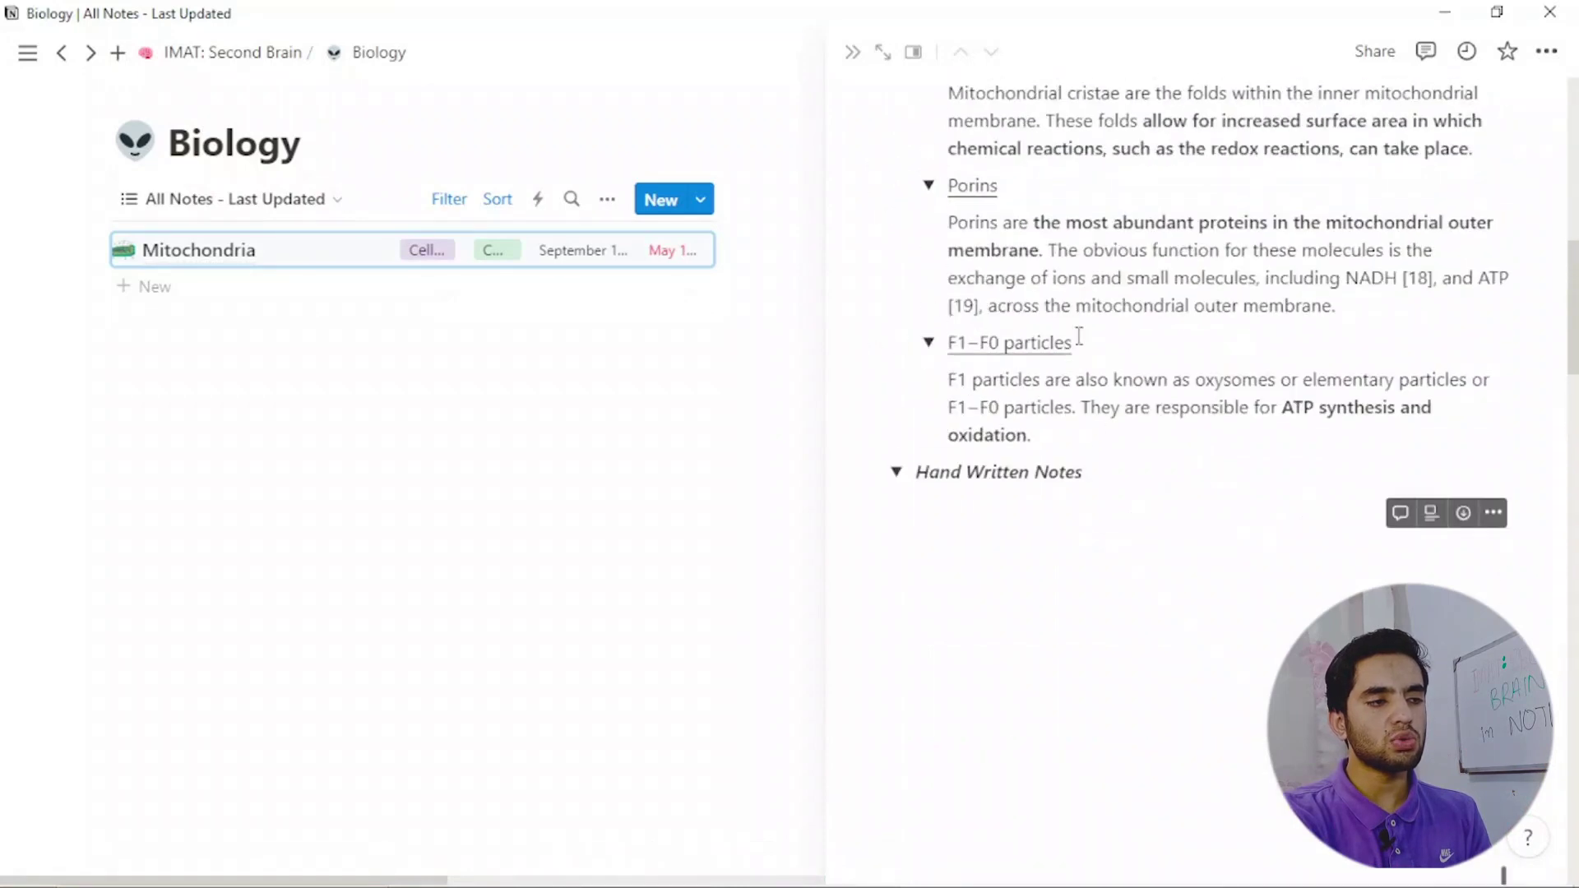
pyautogui.click(898, 474)
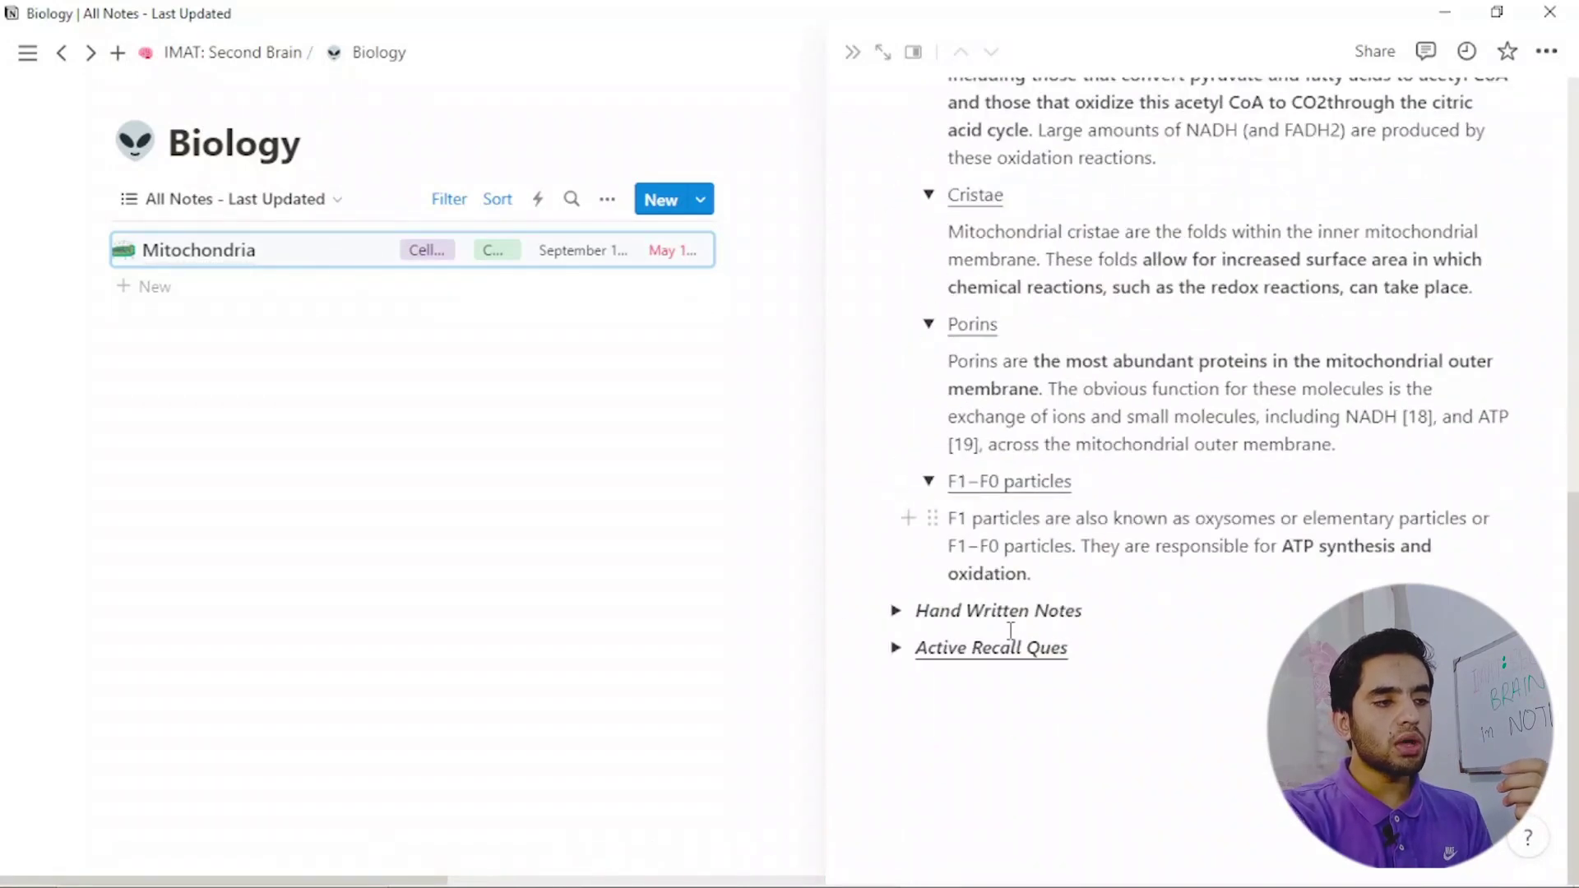
# Expand the Active Recall Ques section and repeatedly reveal and hide the answer to "What is mitochondria?".
pyautogui.click(897, 648)
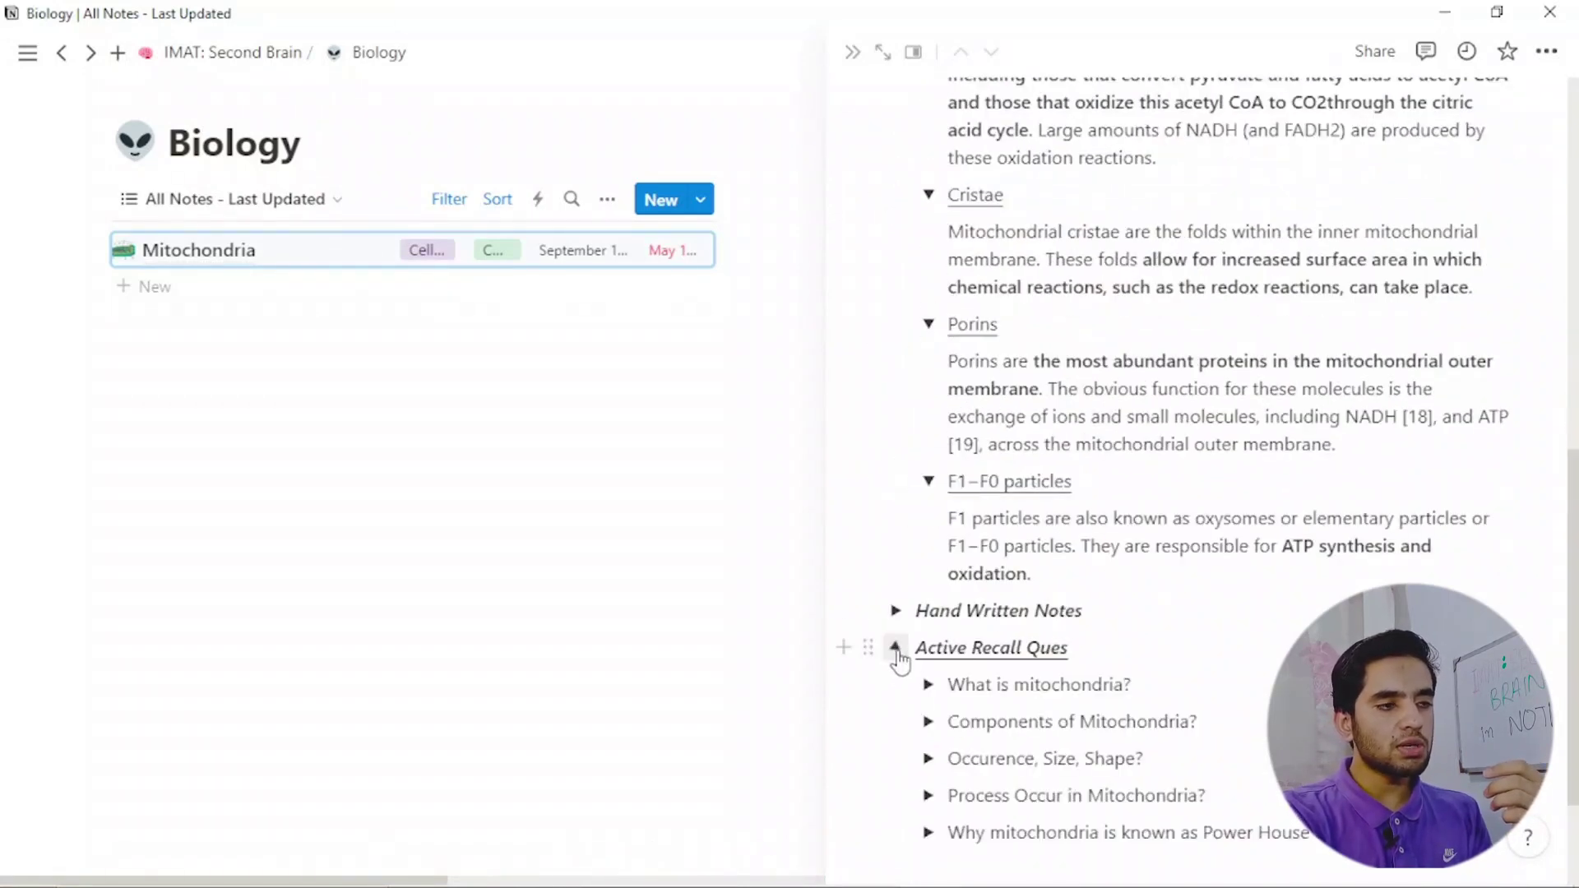
pyautogui.scroll(-2, 998, 607)
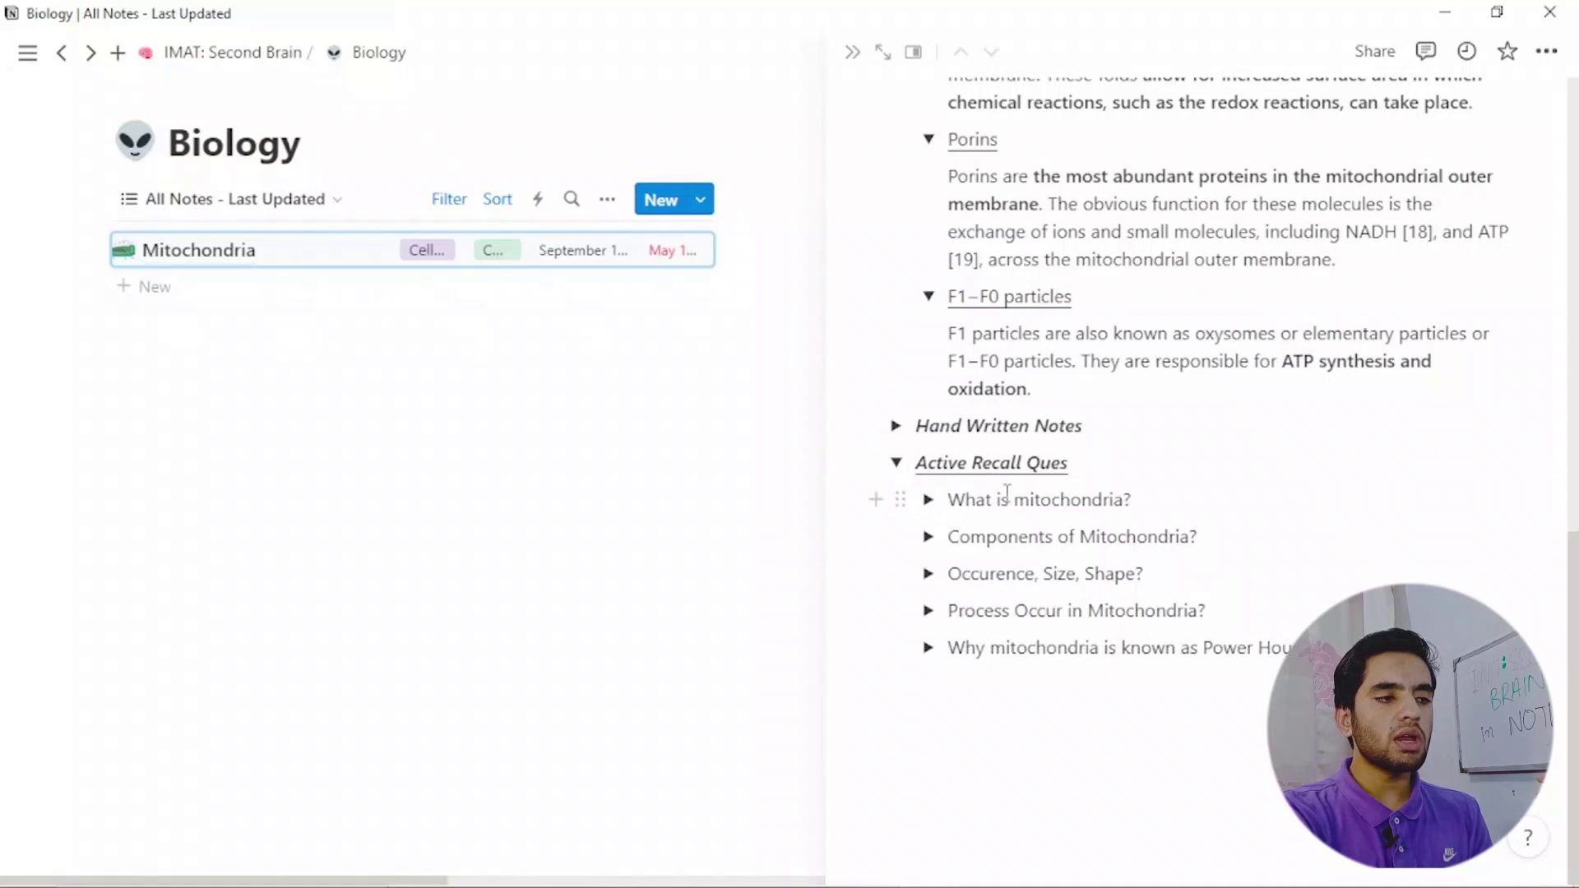
pyautogui.click(930, 501)
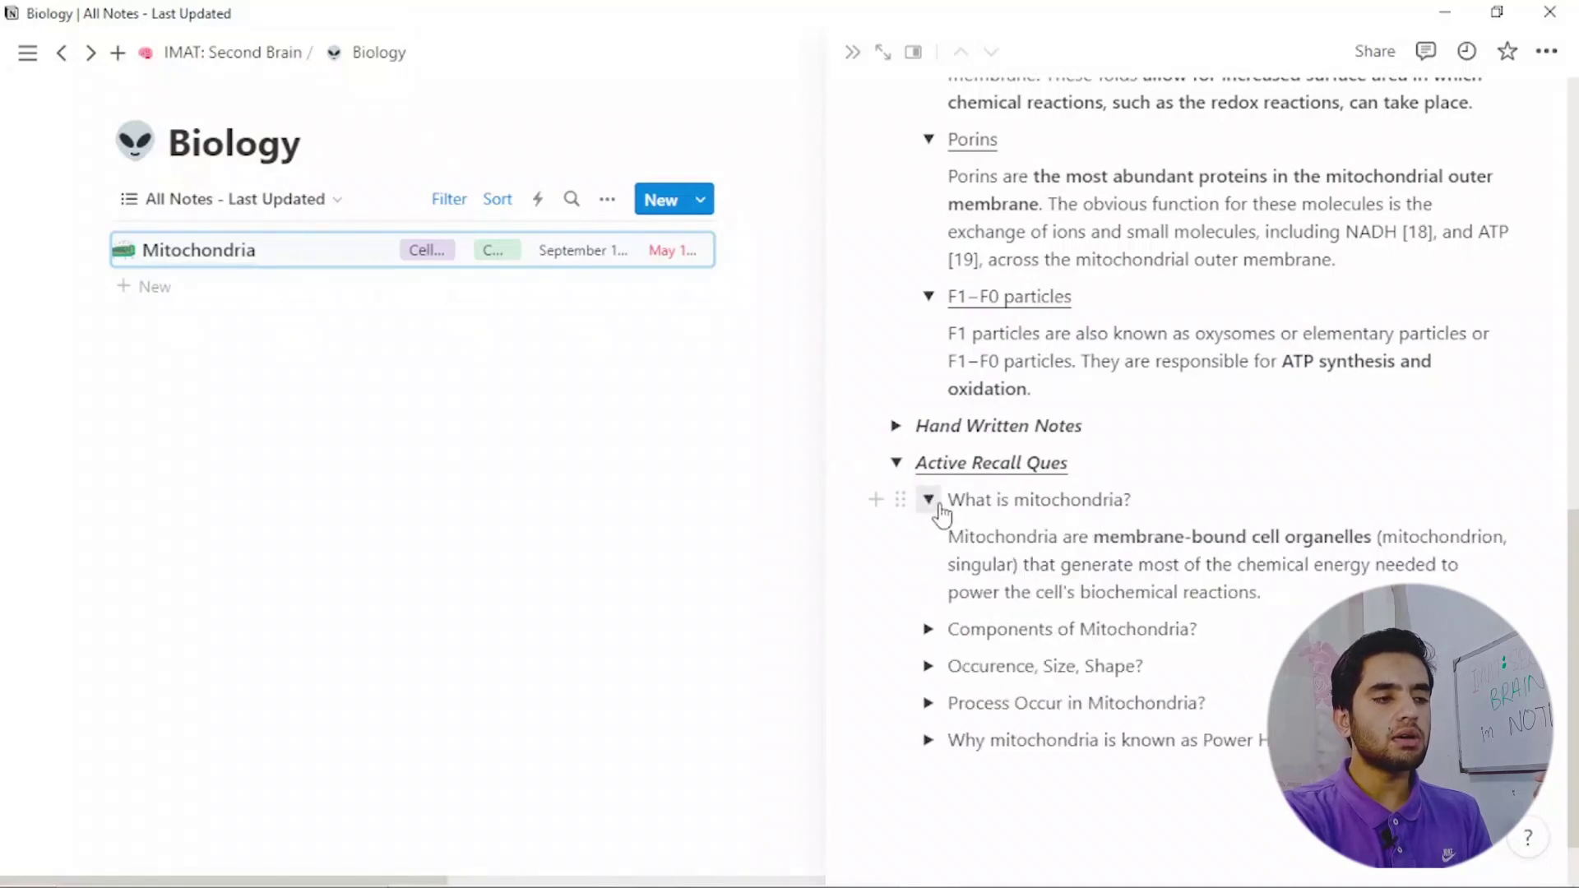
pyautogui.click(930, 501)
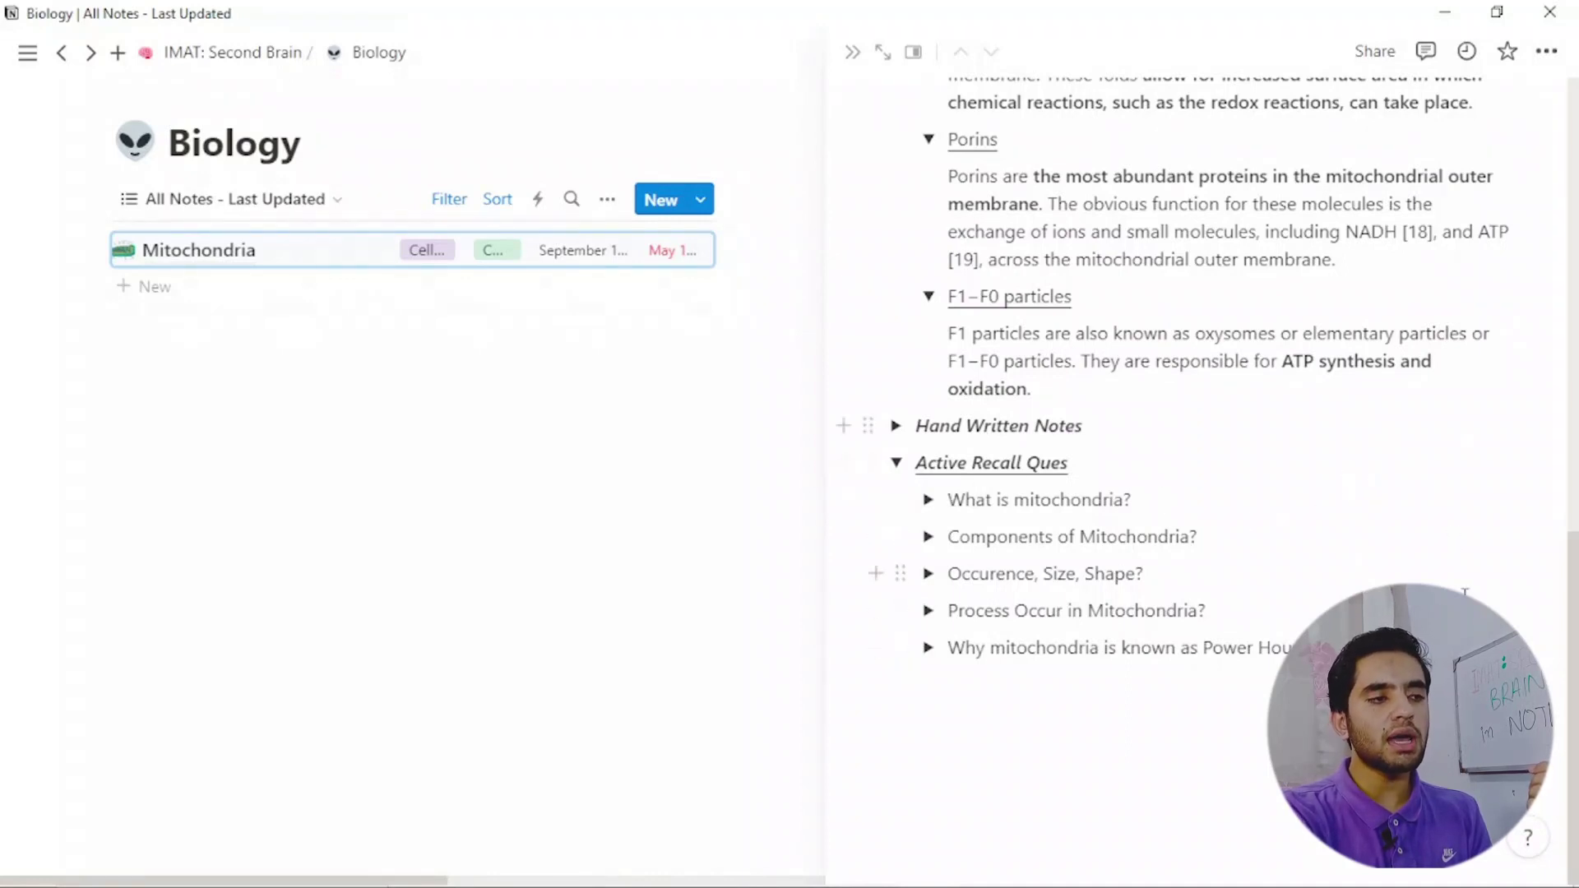
pyautogui.click(928, 499)
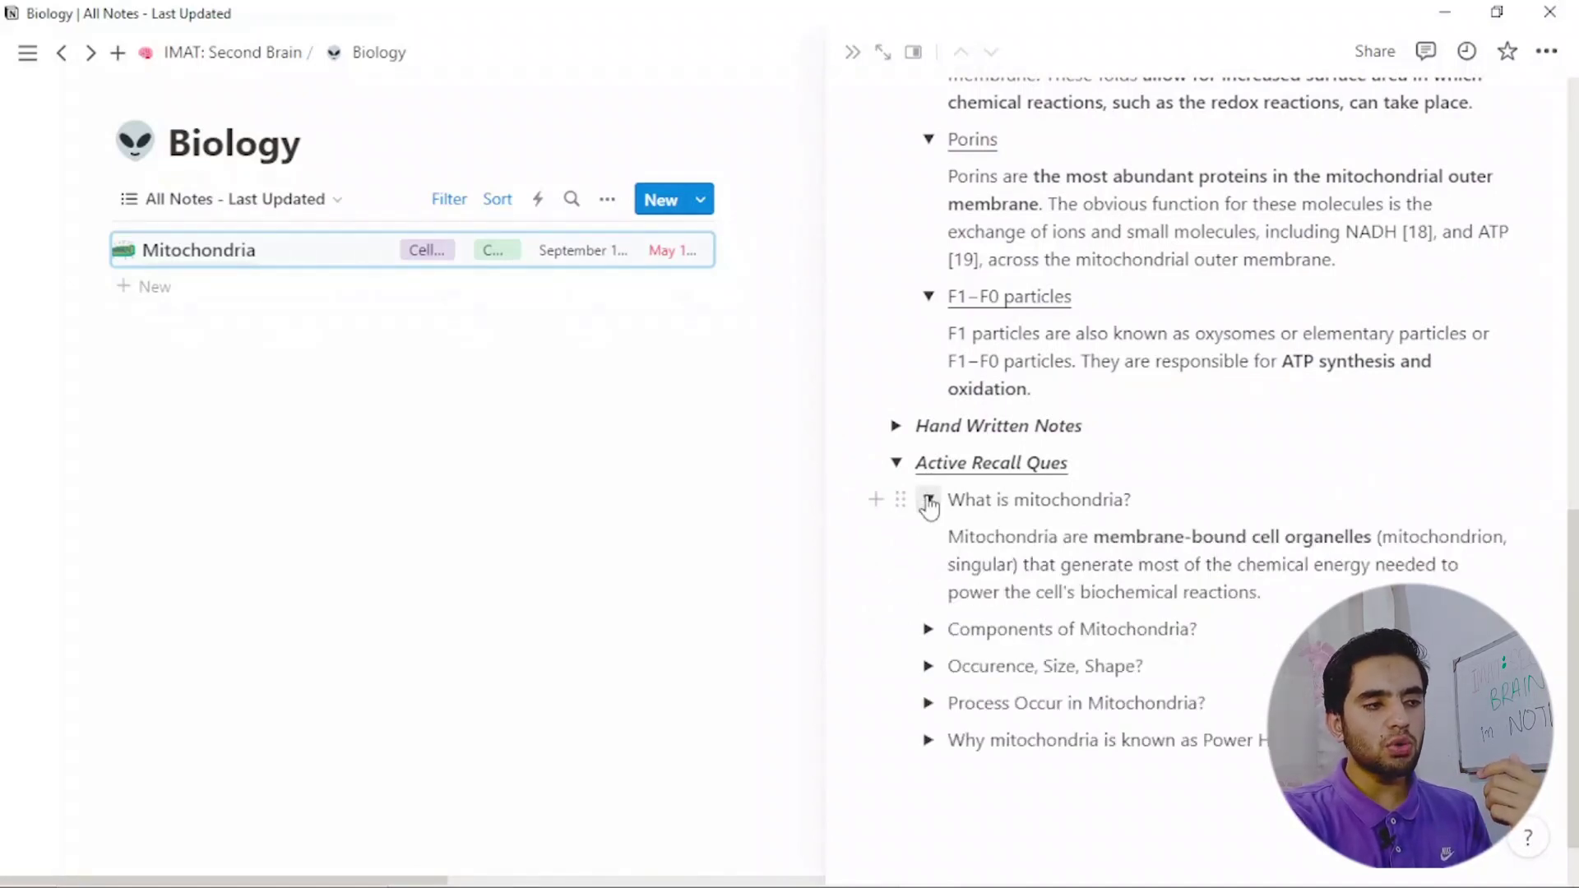
pyautogui.click(928, 500)
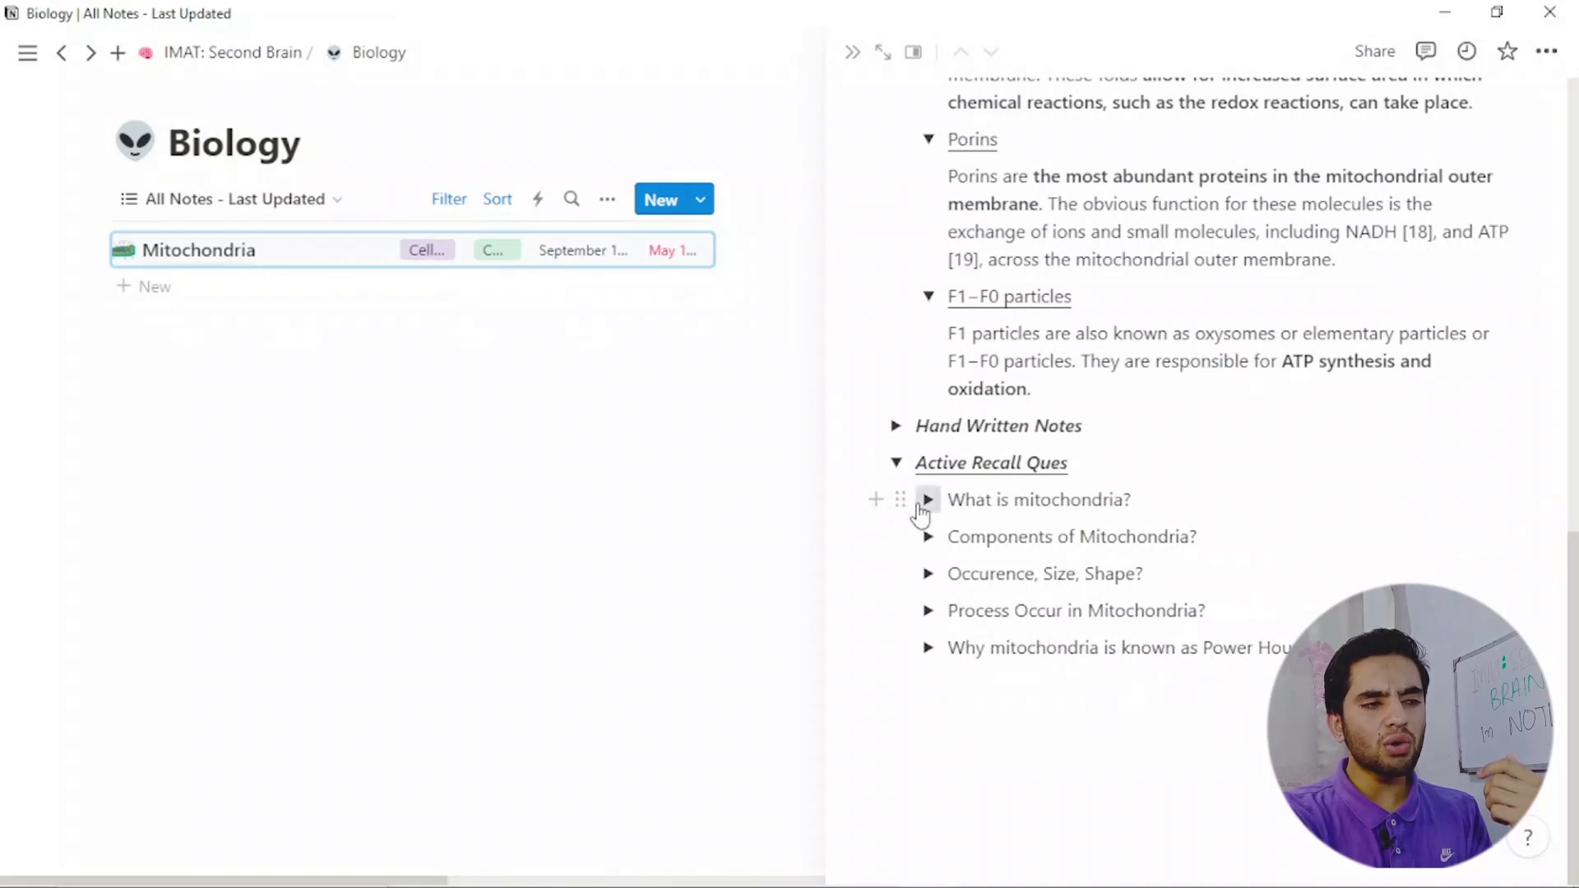
pyautogui.click(928, 500)
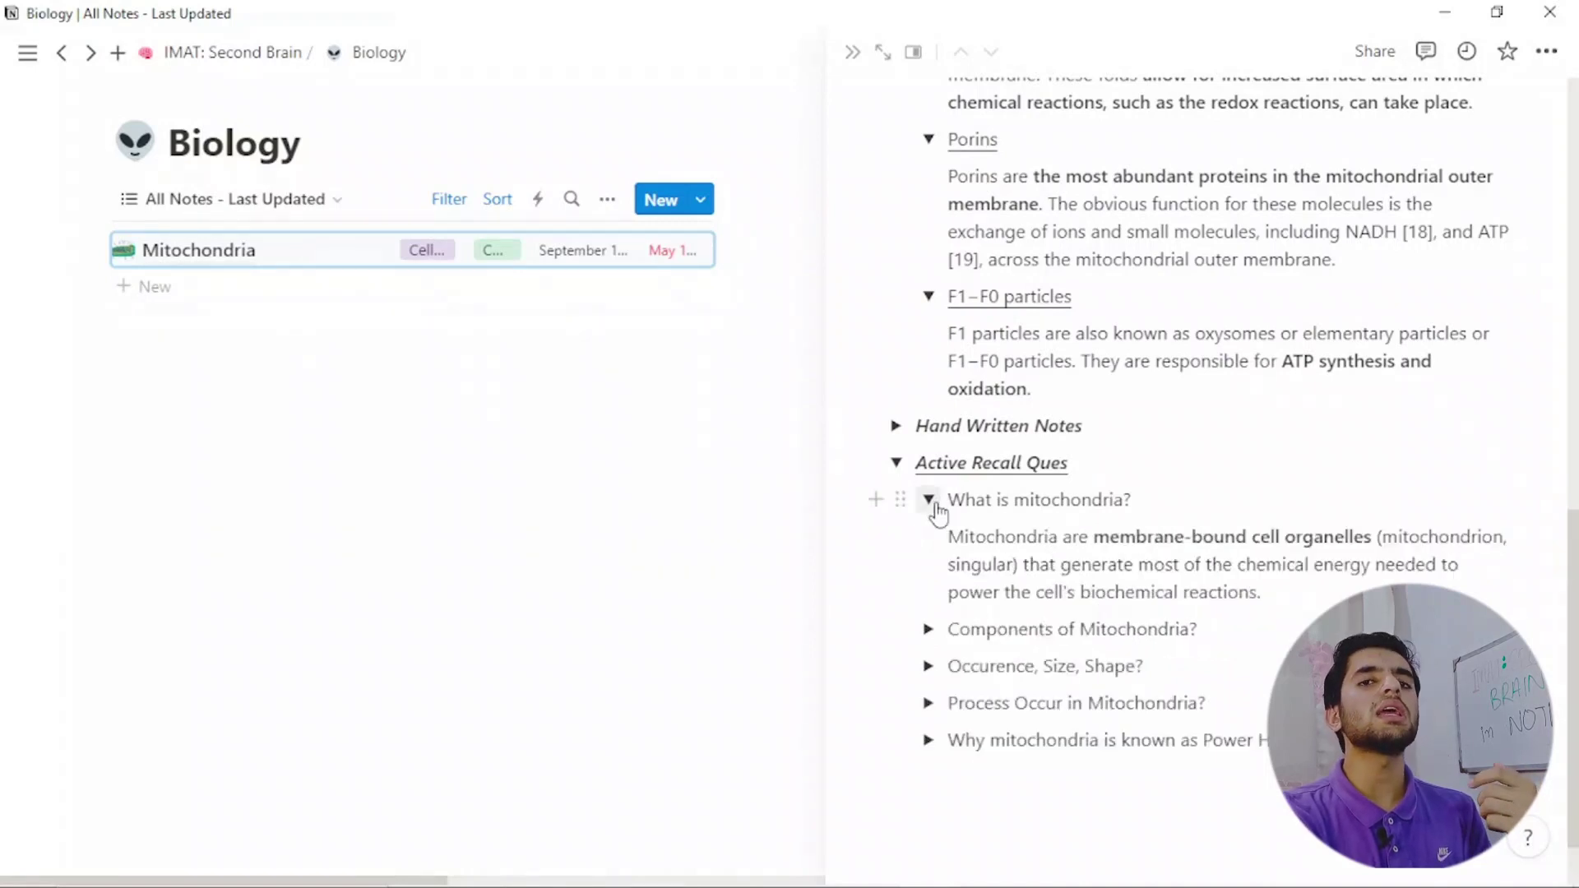
pyautogui.click(936, 507)
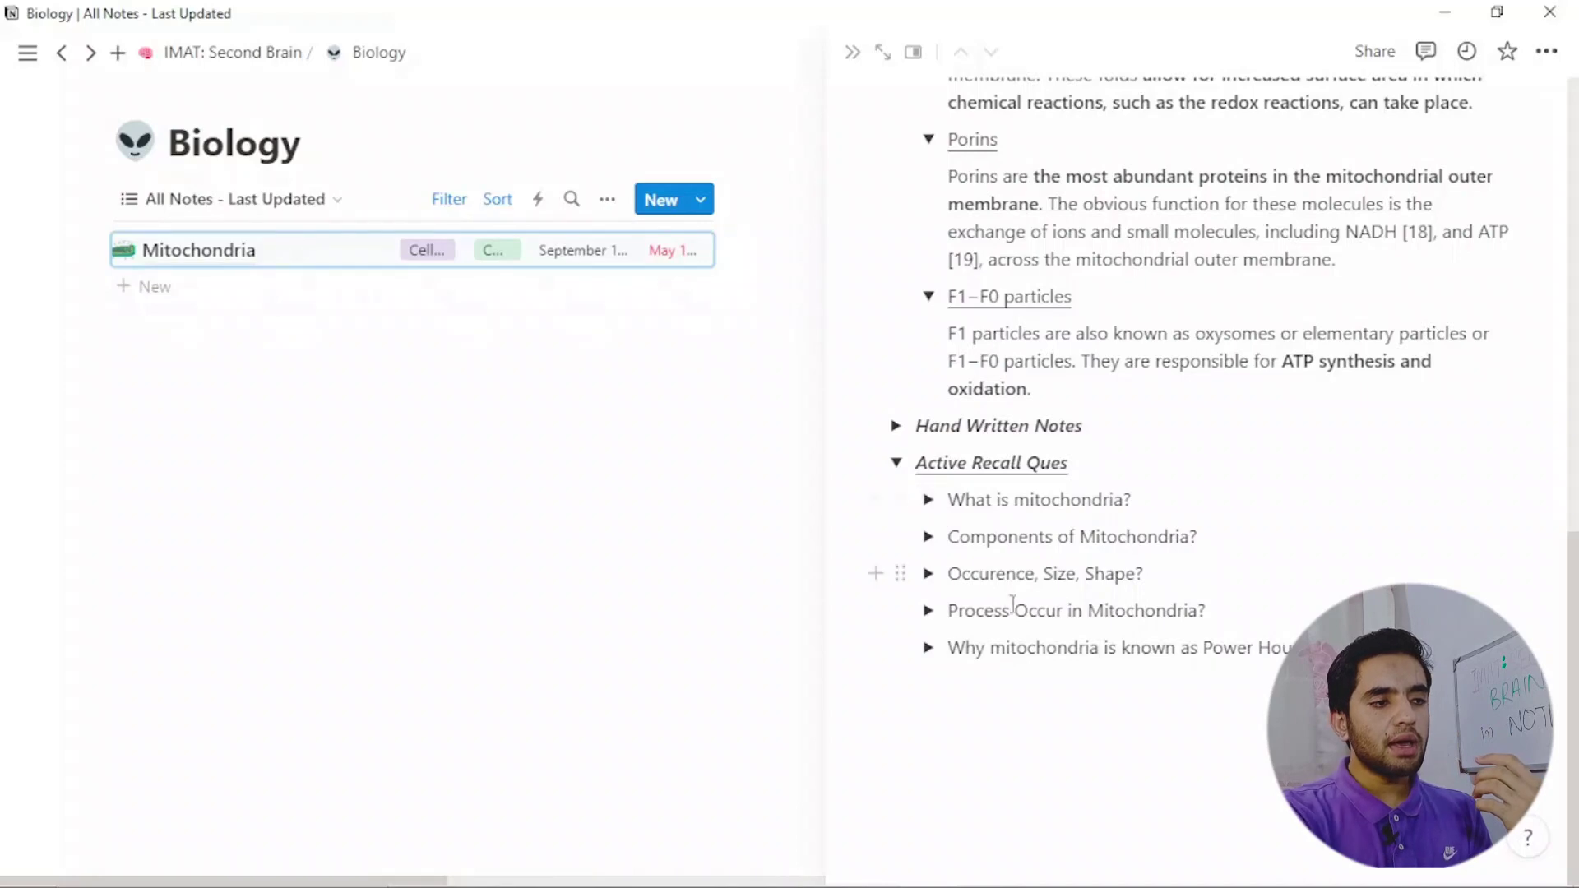
# Look back over the note, collapse the Active Recall Ques section, and briefly expand and collapse Hand Written Notes.
pyautogui.scroll(10, 1016, 604)
pyautogui.scroll(-10, 1020, 563)
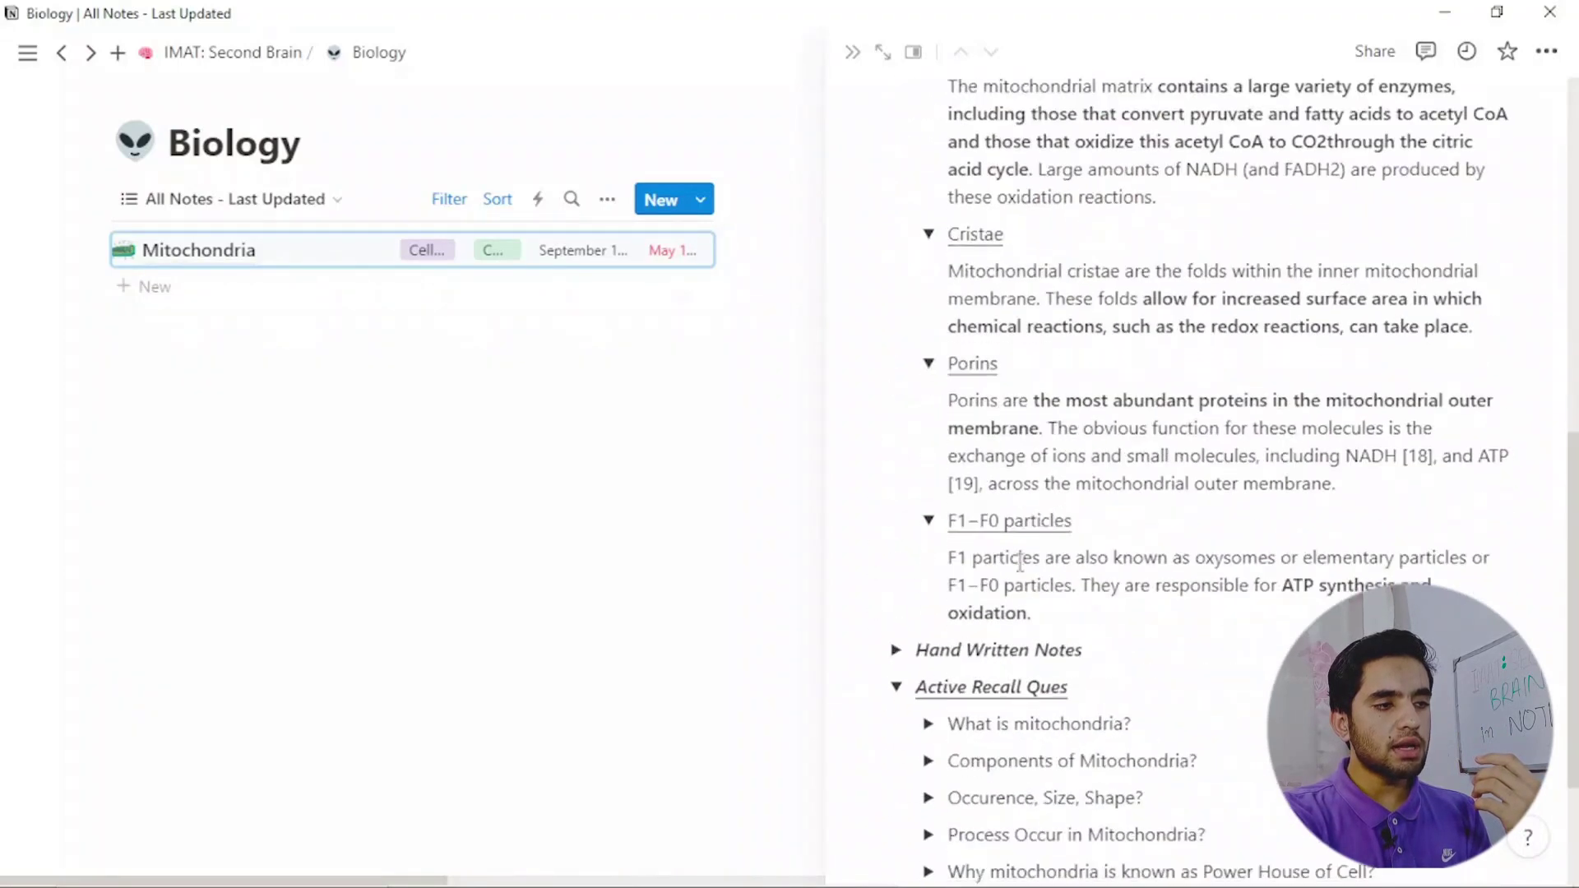
pyautogui.click(897, 464)
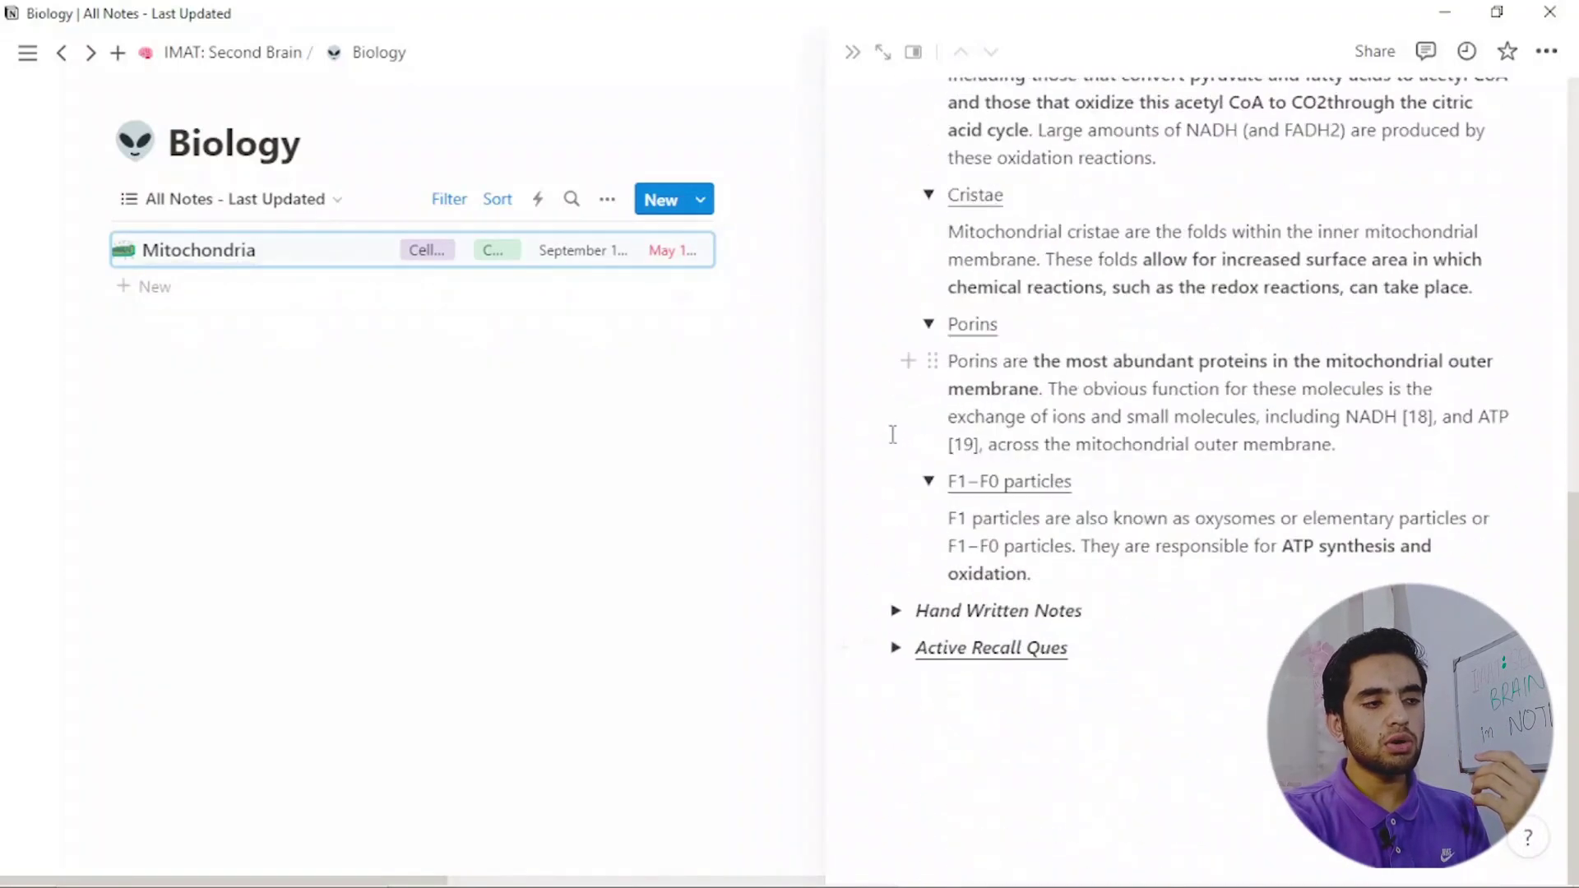
pyautogui.click(897, 612)
pyautogui.click(896, 611)
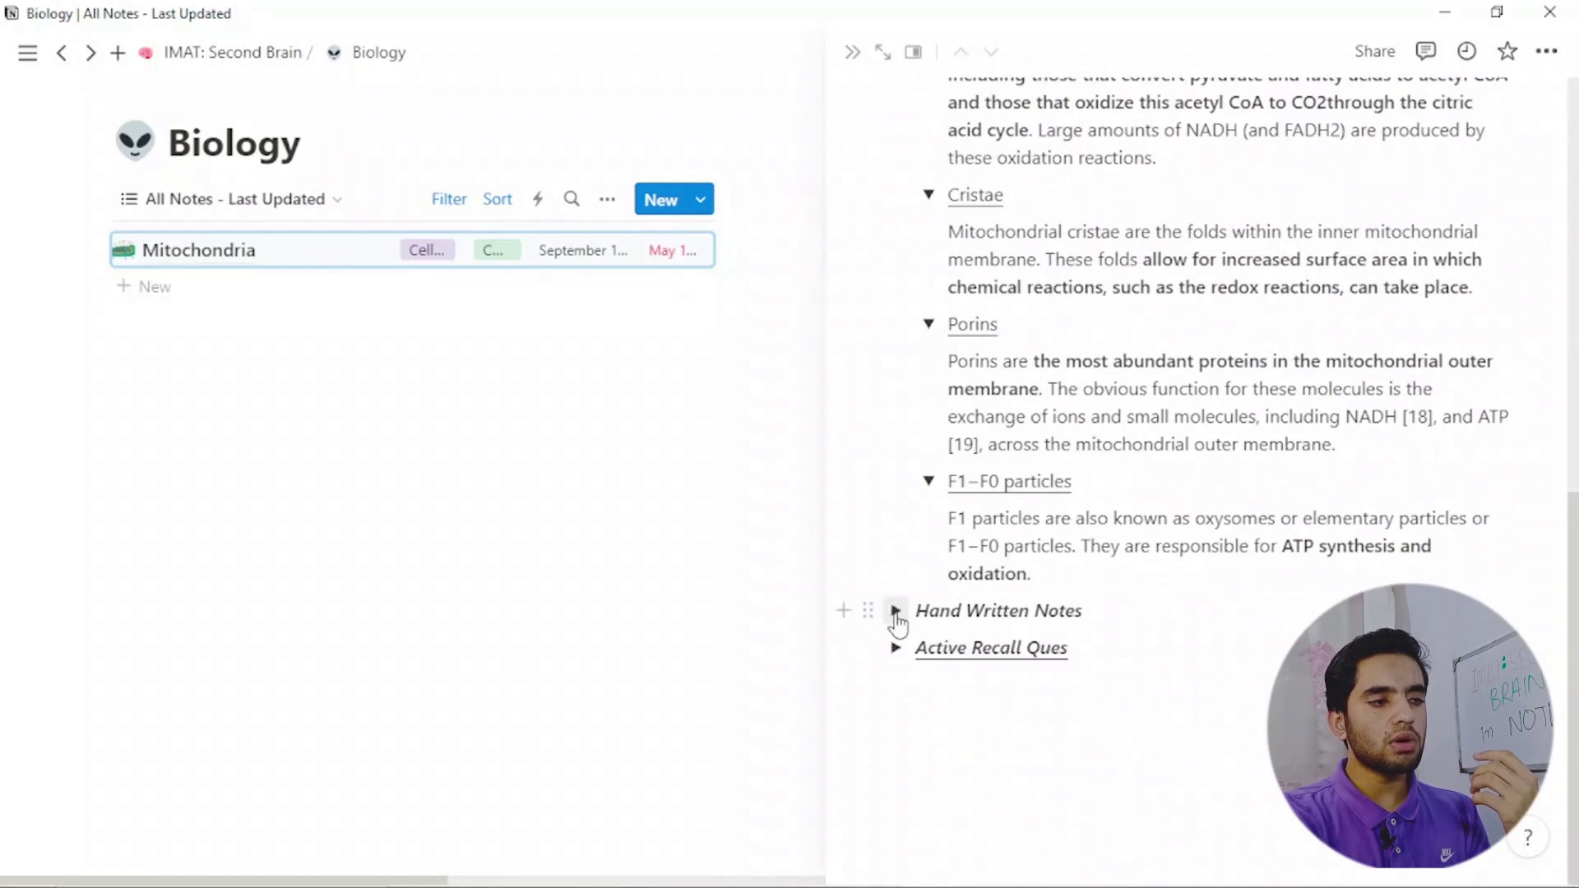
# Collapse the F1–F0 particles, Porins, Cristae, Matrix and Membranes entries and the Structure section, leaving only the note's main headings.
pyautogui.click(929, 482)
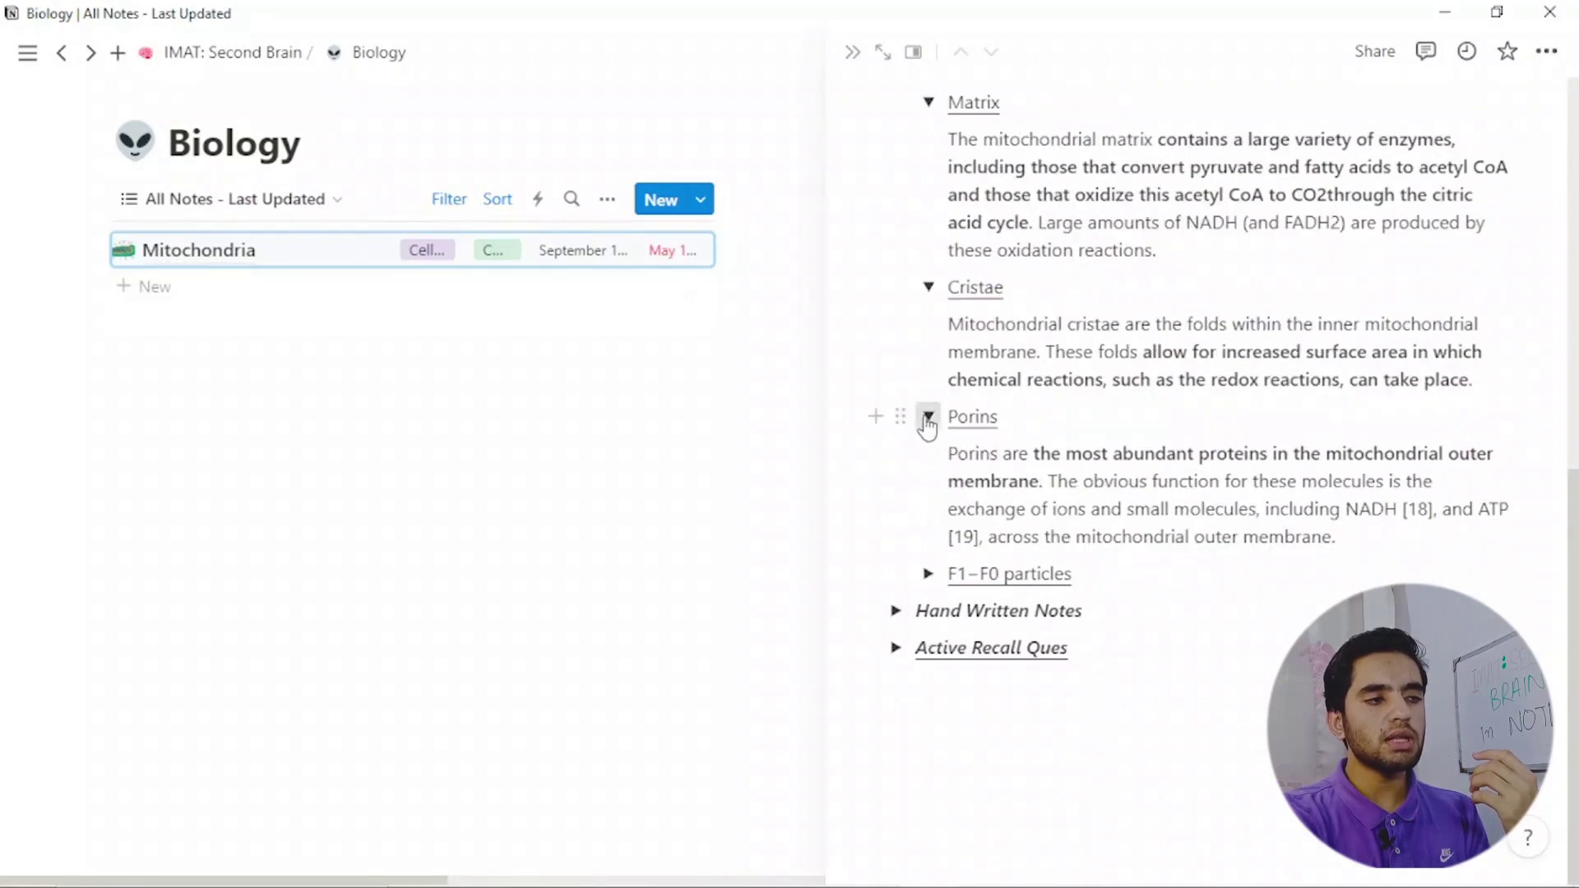
pyautogui.click(929, 416)
pyautogui.click(928, 407)
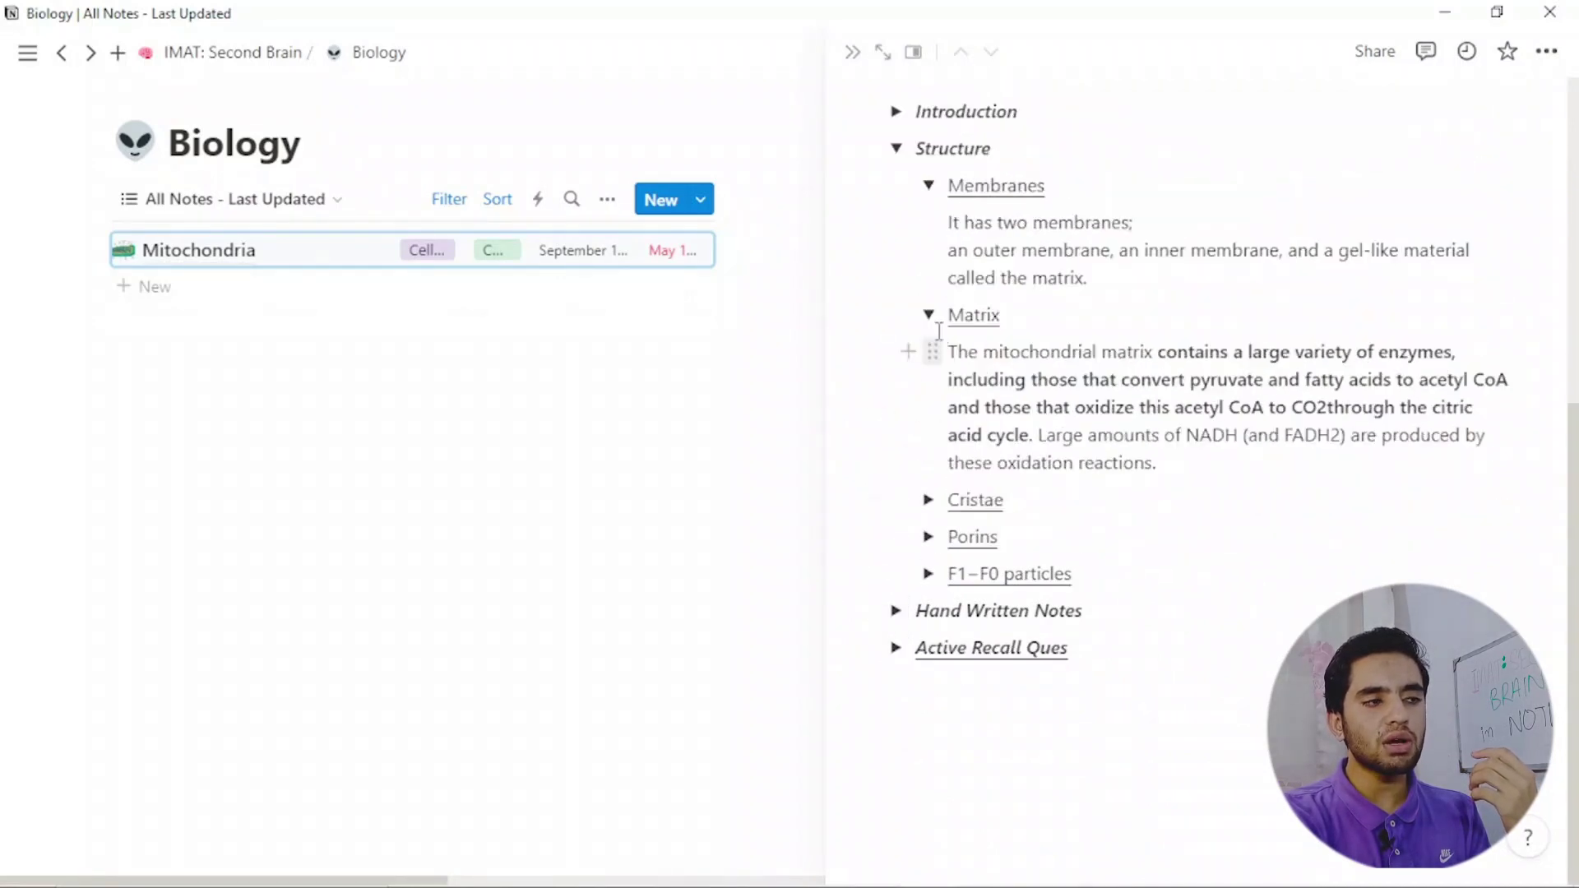
pyautogui.click(929, 315)
pyautogui.click(928, 334)
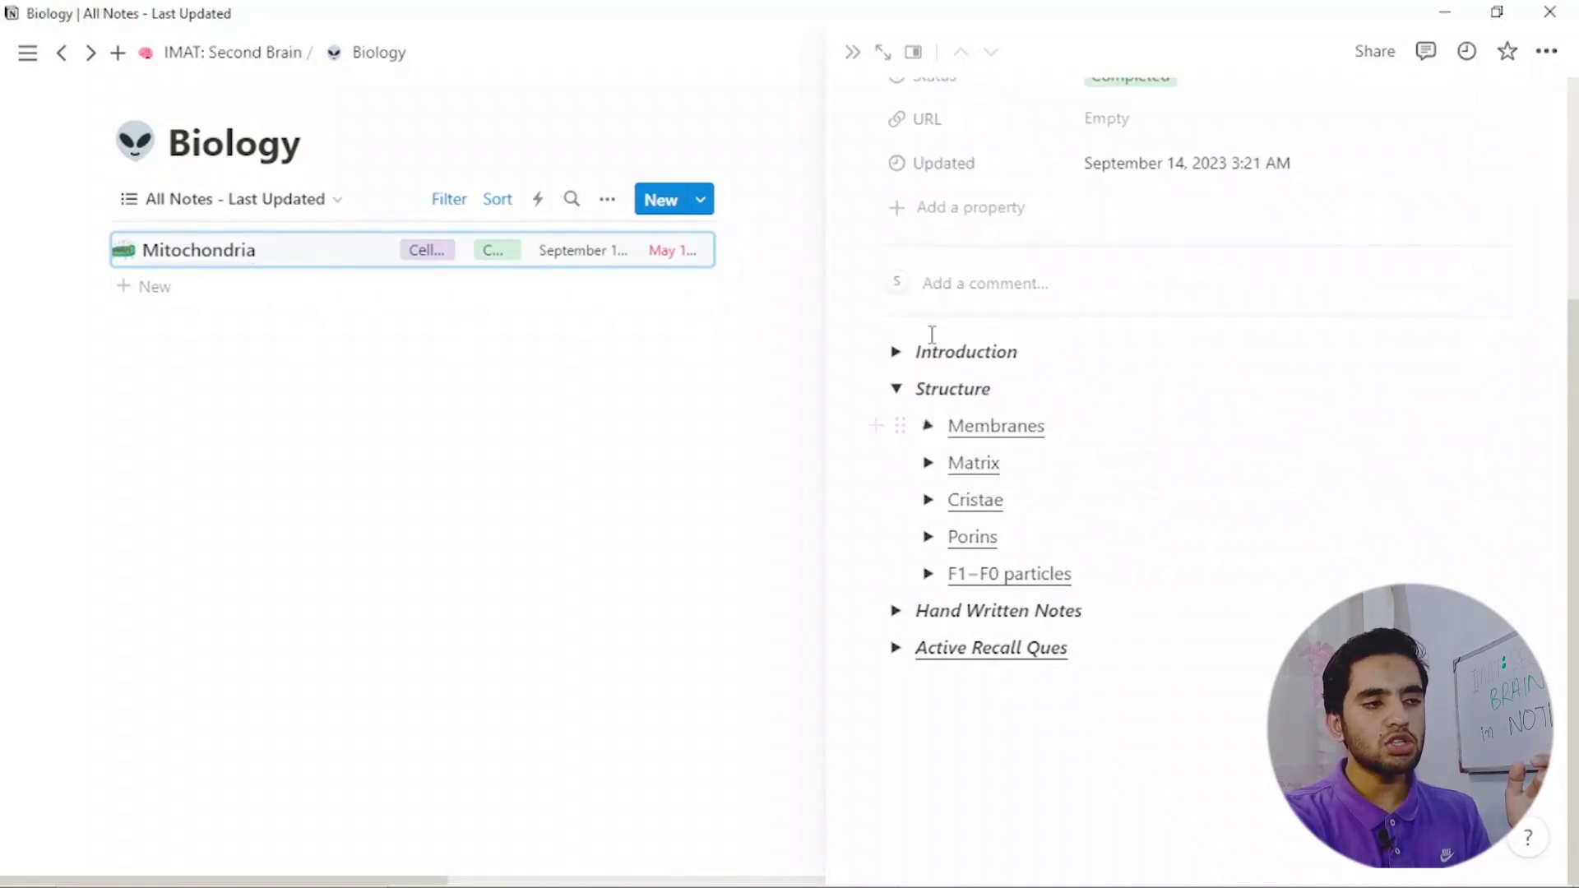
pyautogui.click(896, 388)
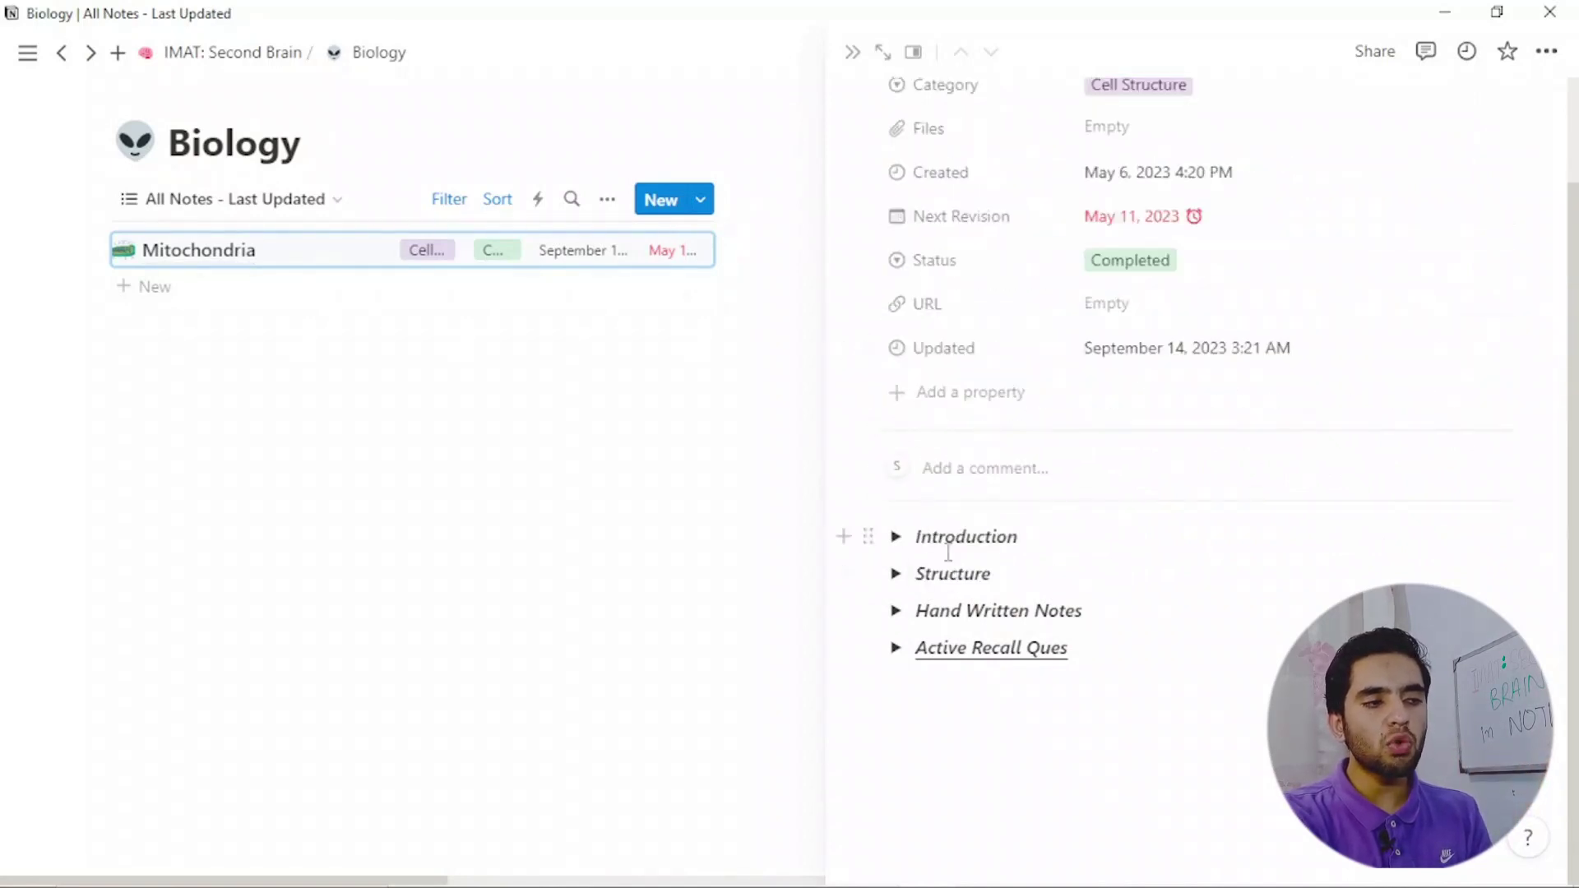
pyautogui.moveTo(1145, 702); pyautogui.dragTo(896, 553)
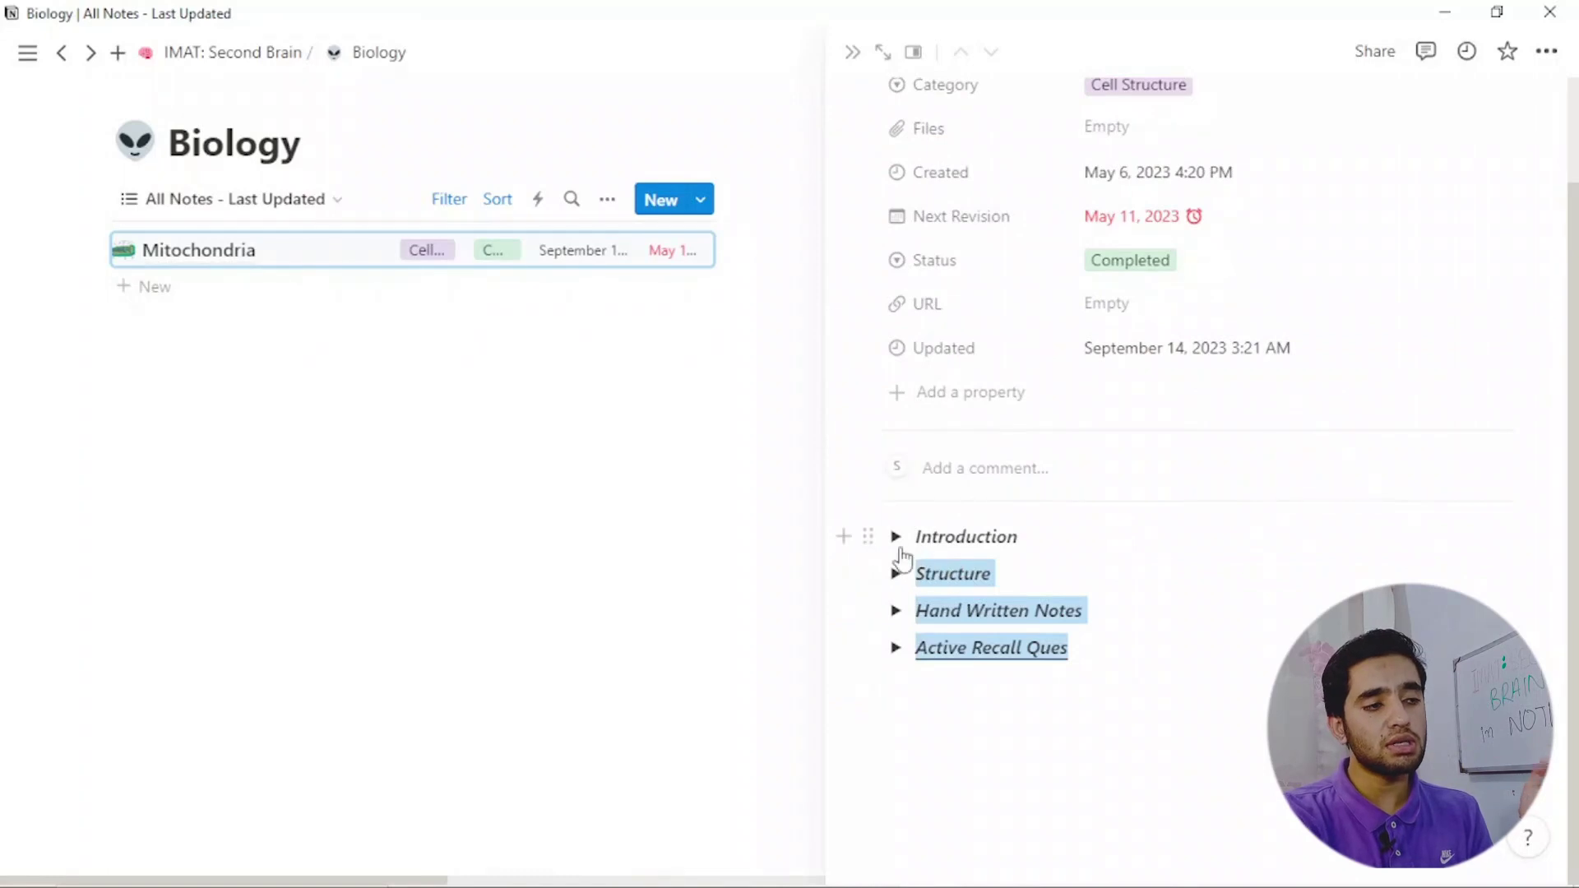
pyautogui.click(957, 701)
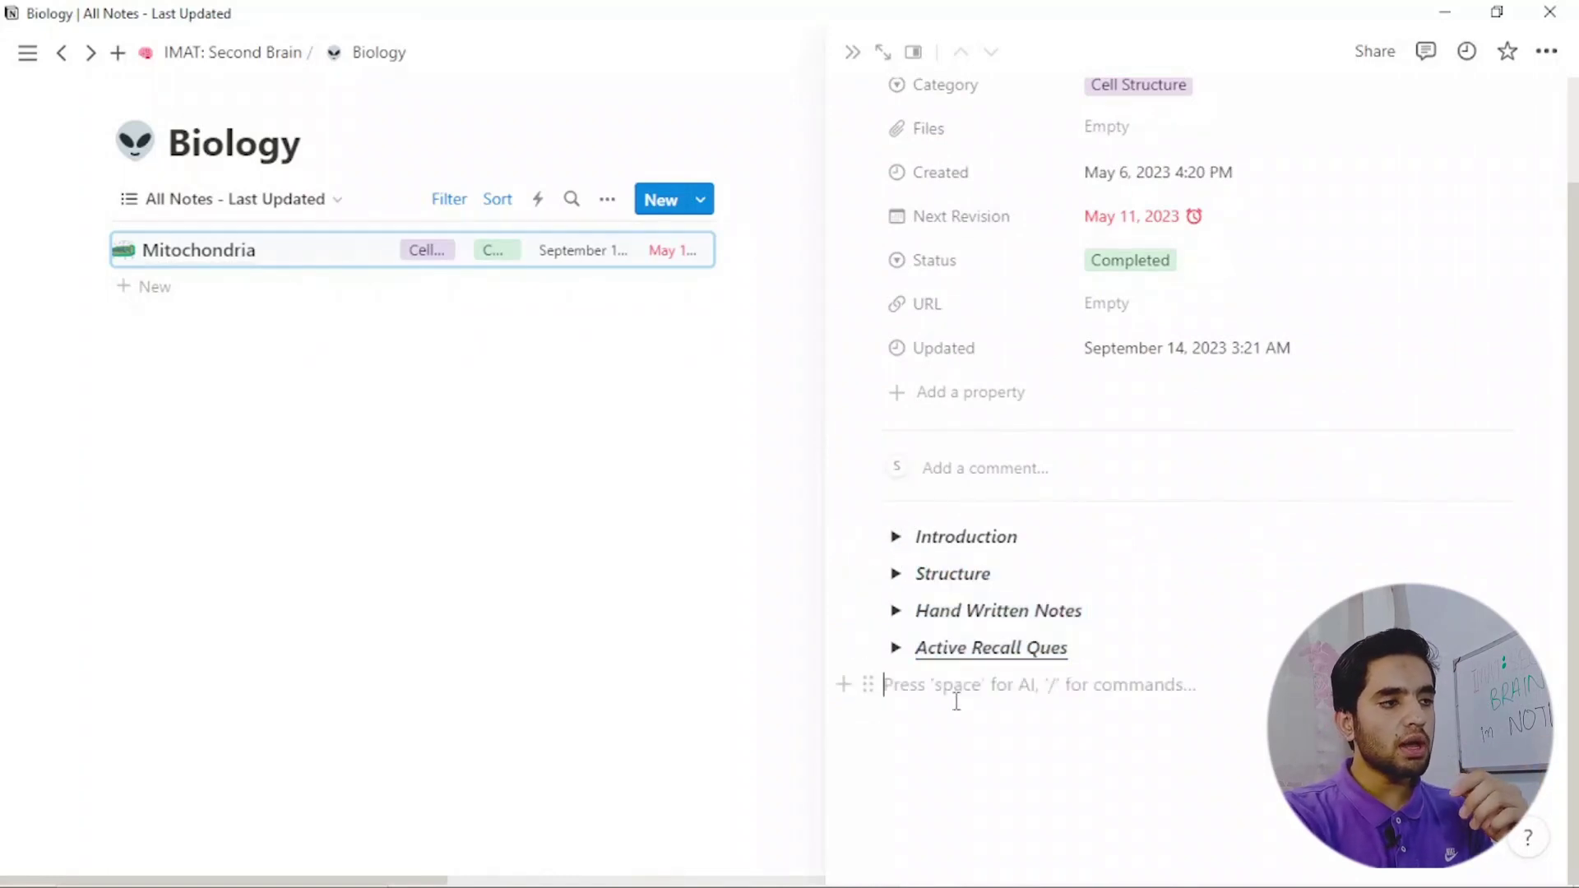
# Close the Mitochondria note and look through the Category options available for it in the Biology list.
pyautogui.click(854, 54)
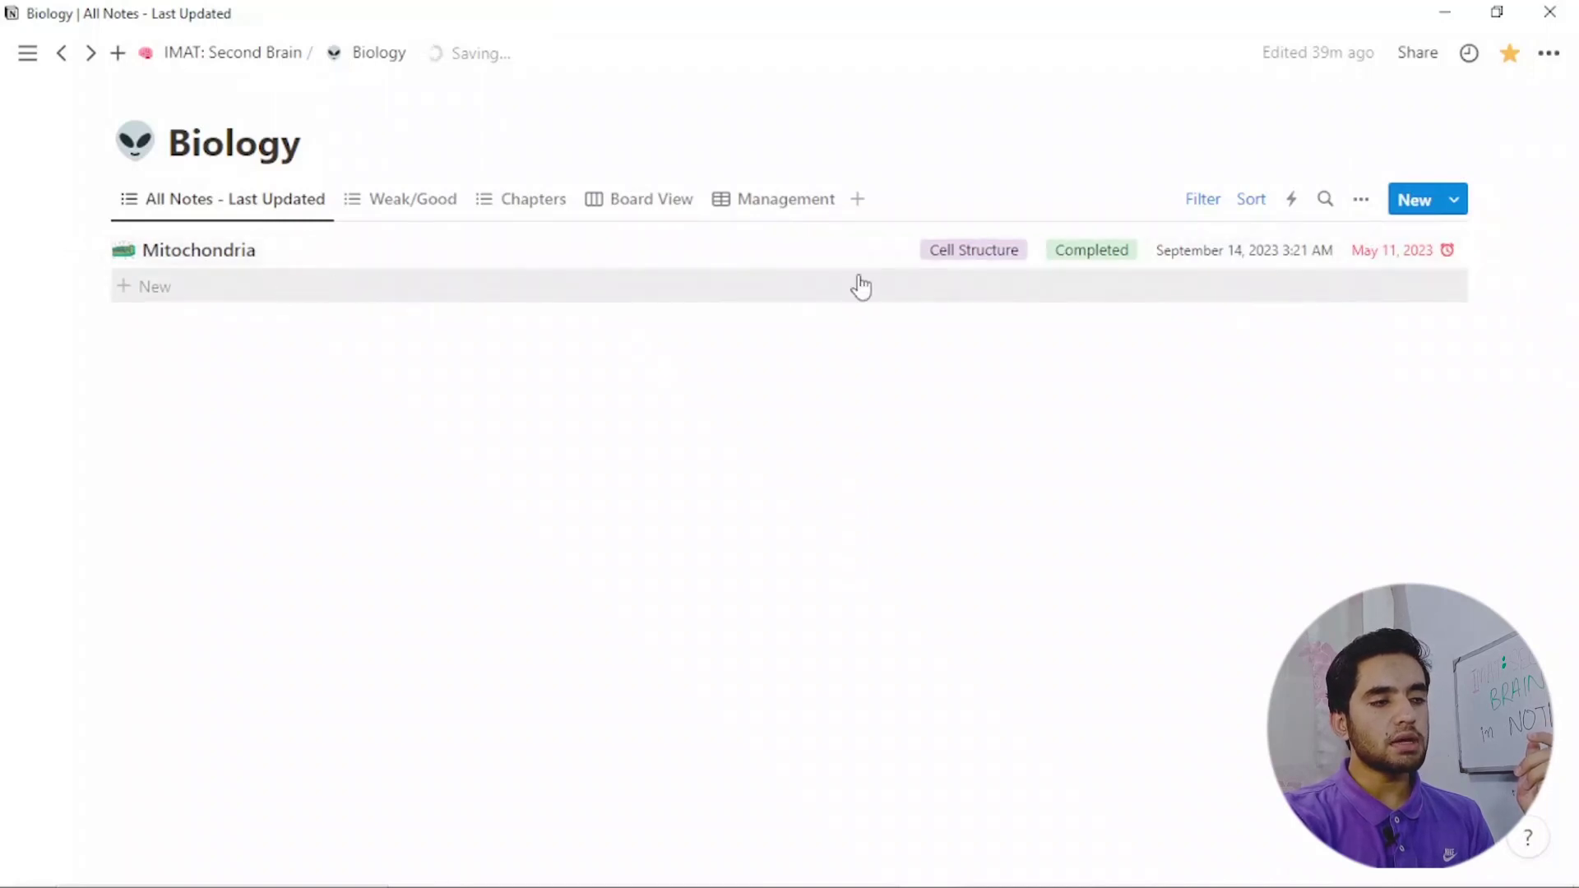
pyautogui.click(964, 264)
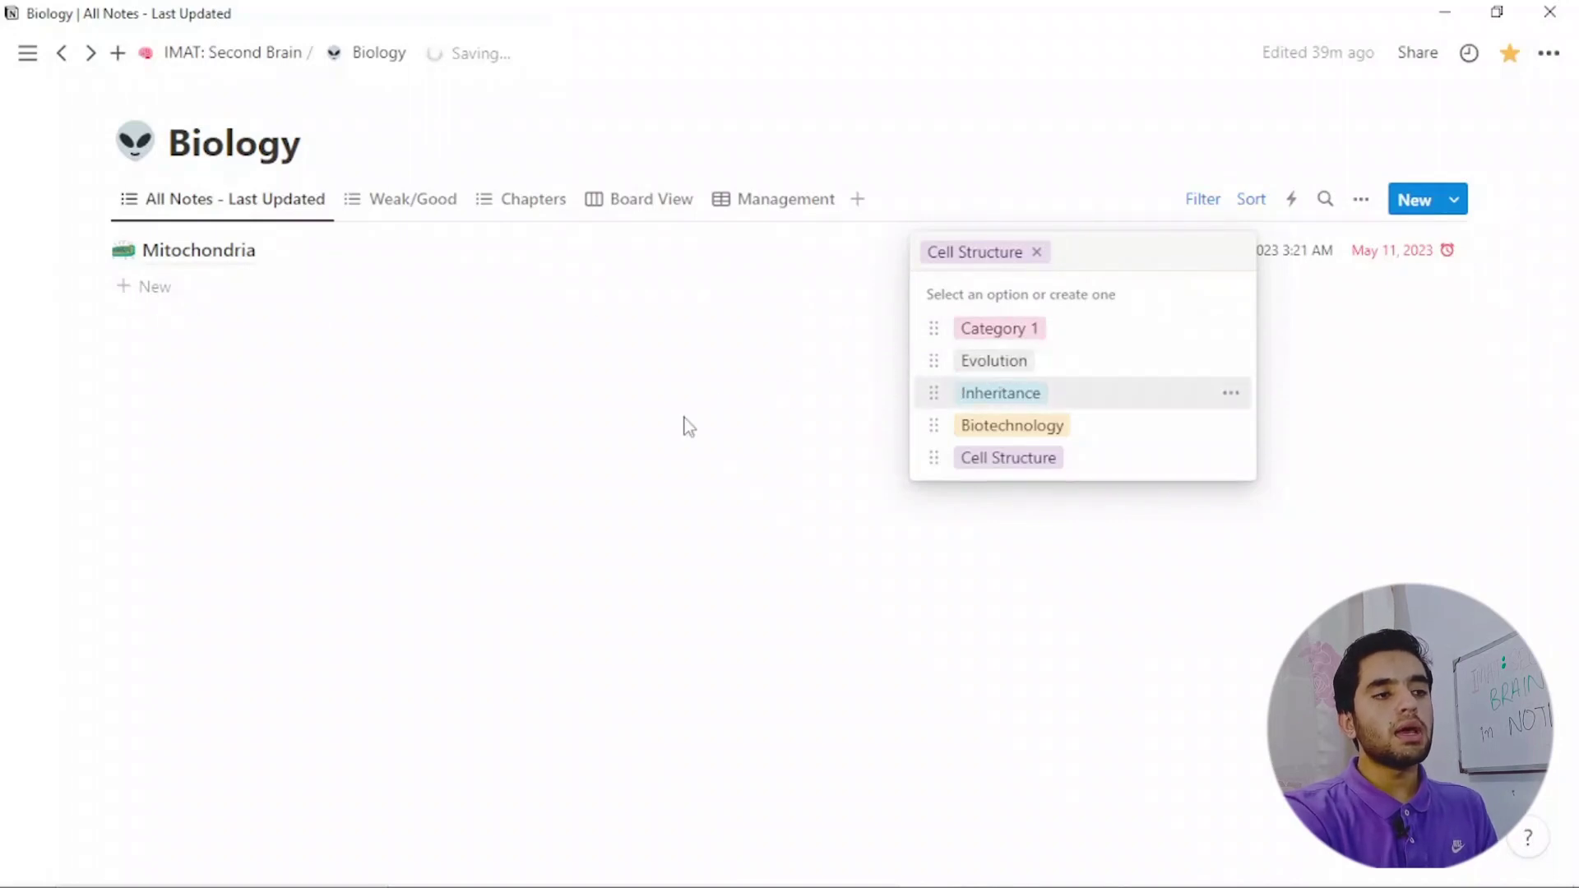
pyautogui.press('Escape')
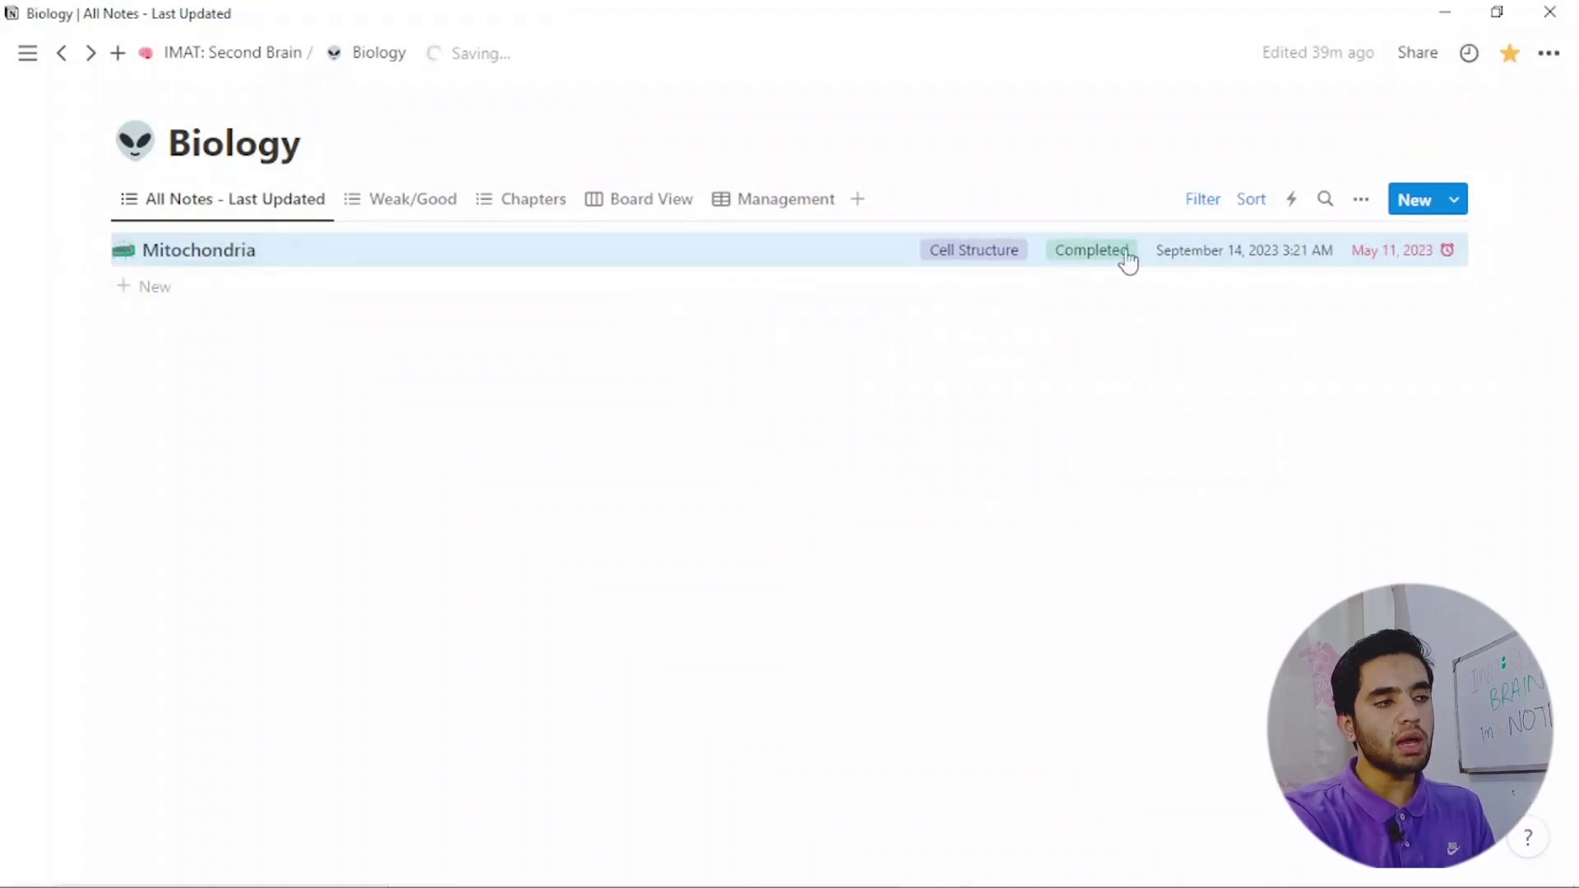
# Add a third filter rule based on the Category property to the All Notes - Last Updated view.
pyautogui.click(1204, 210)
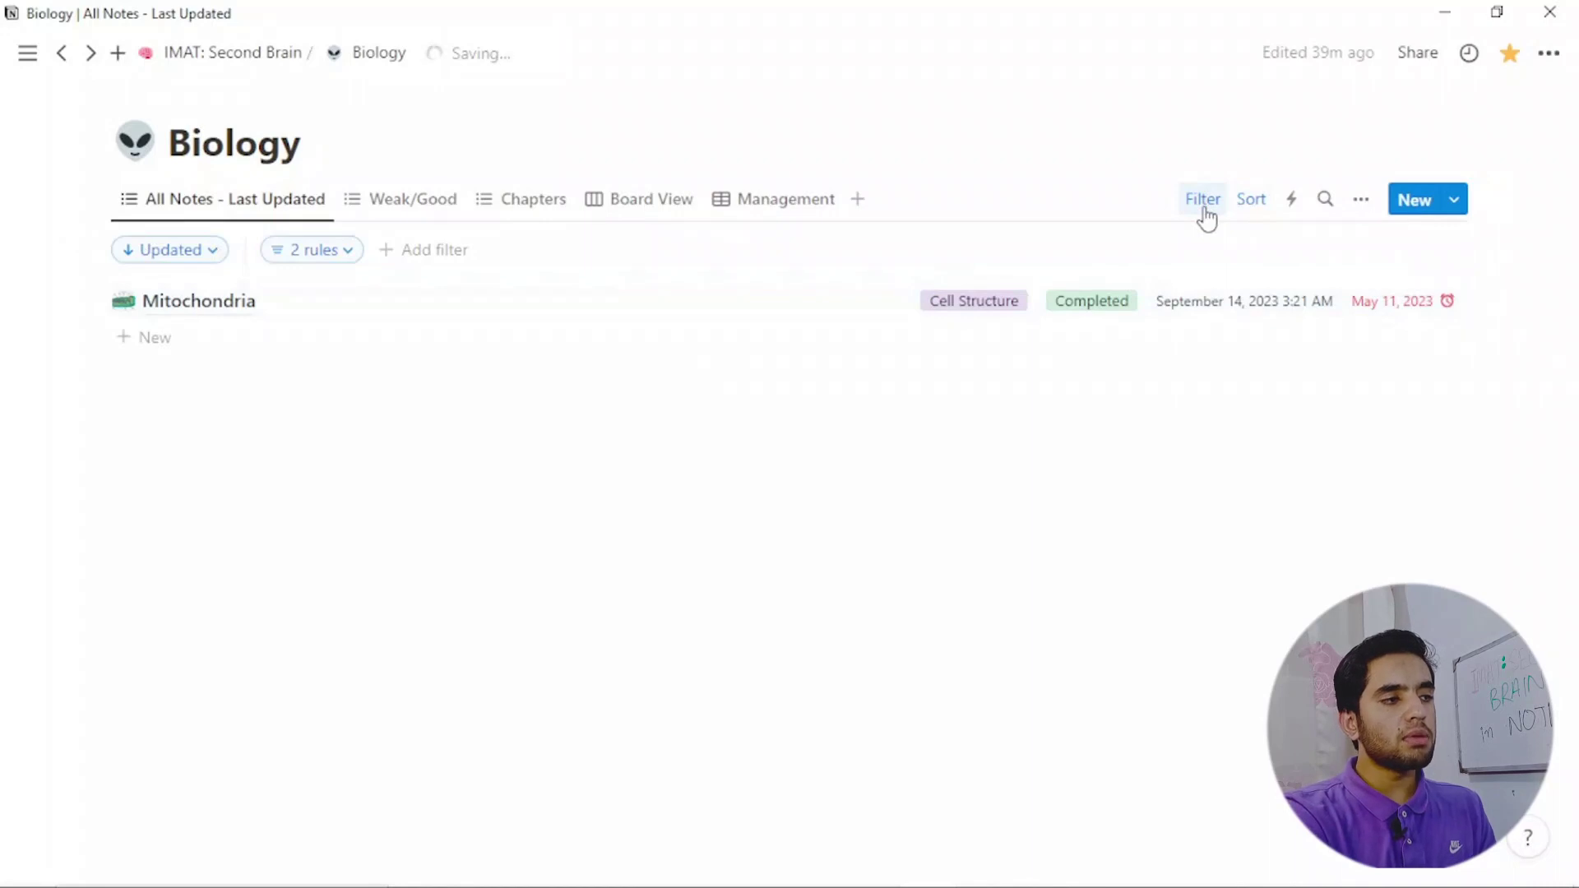
pyautogui.click(339, 260)
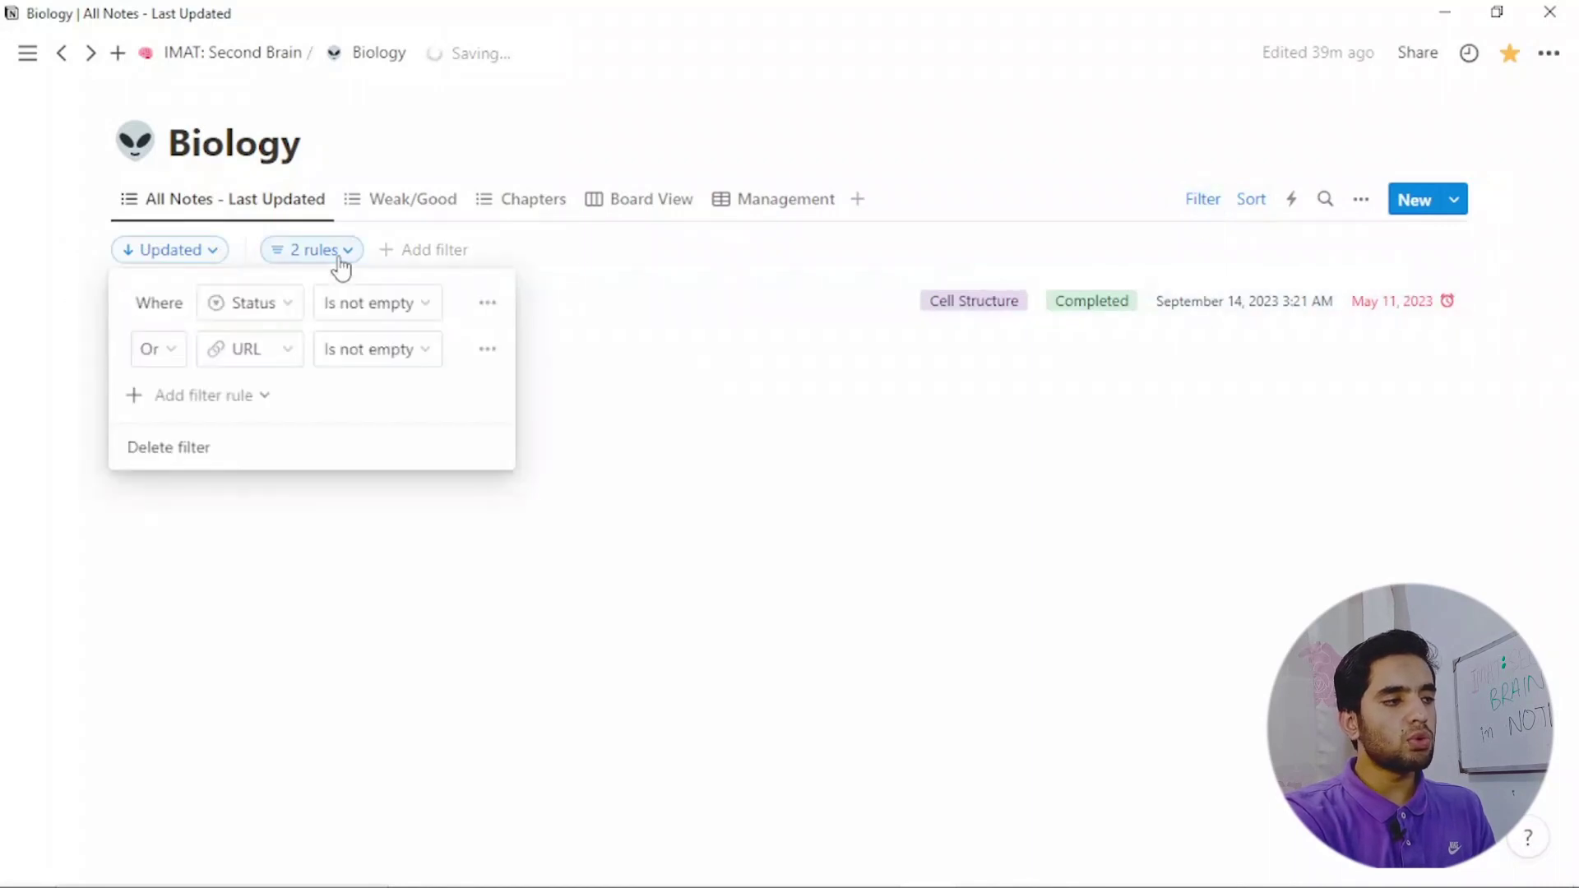
pyautogui.click(224, 405)
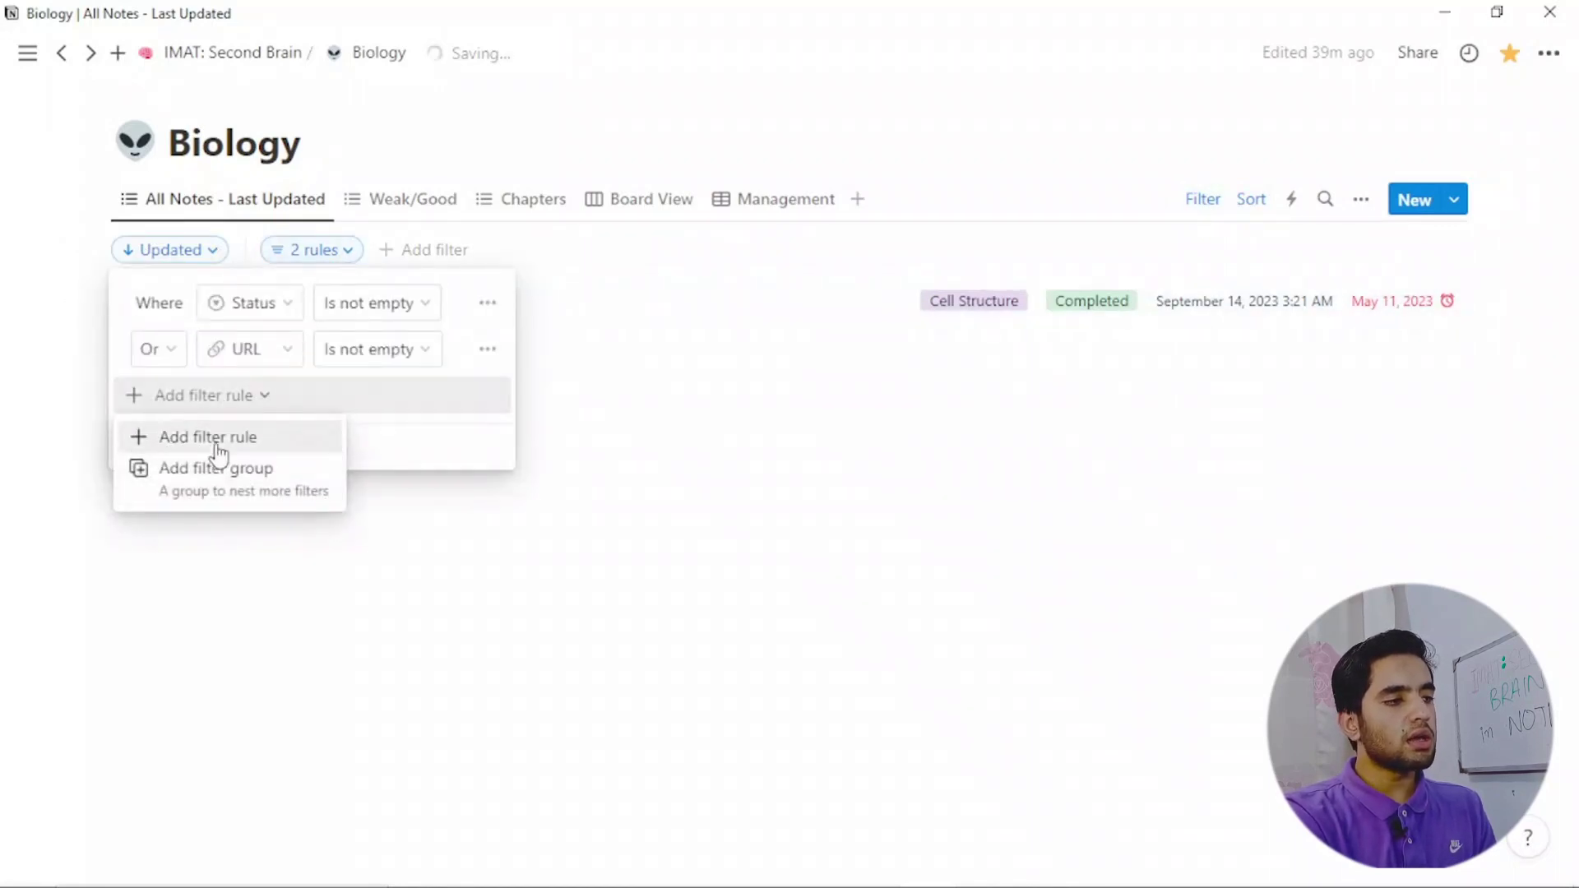
pyautogui.click(211, 440)
pyautogui.click(291, 398)
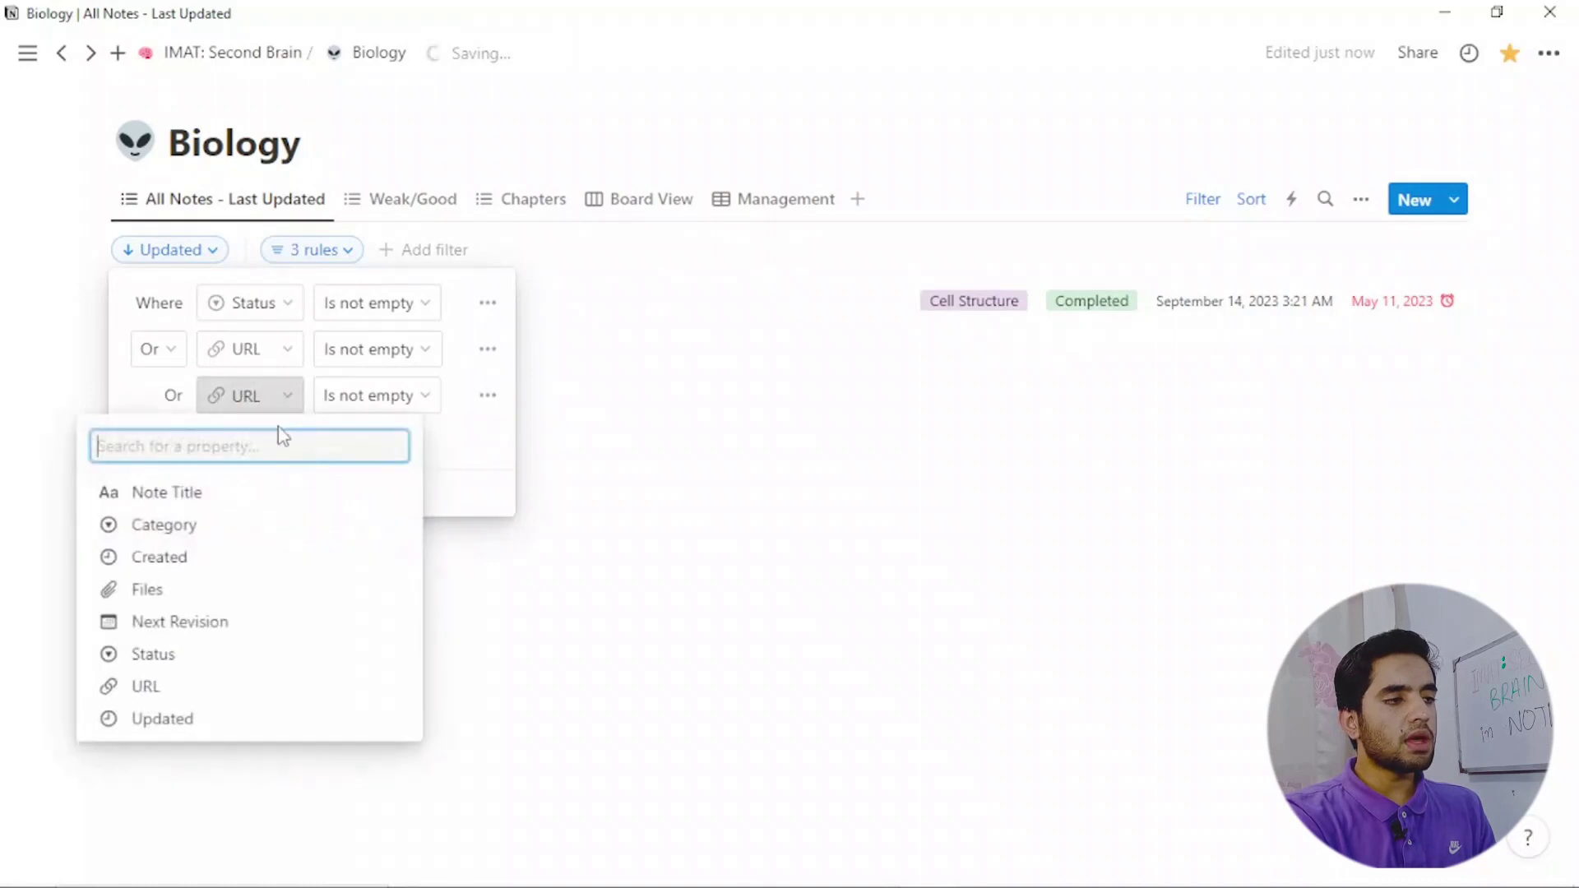
pyautogui.click(195, 526)
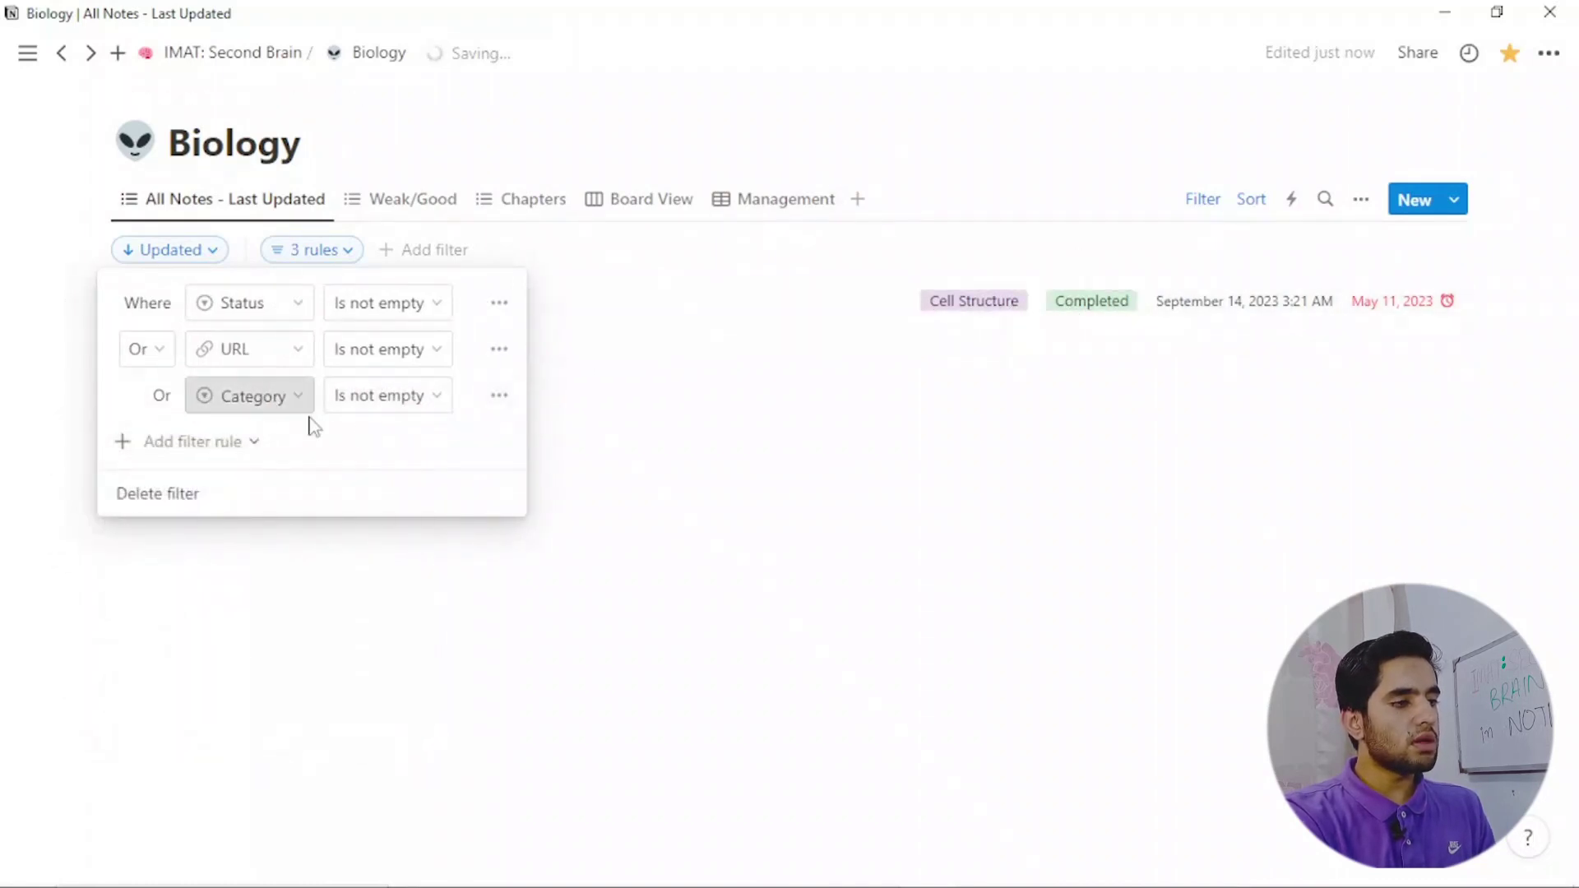
# Set the Category filter rule's condition to Is Cell Structure and close the filter settings.
pyautogui.click(396, 406)
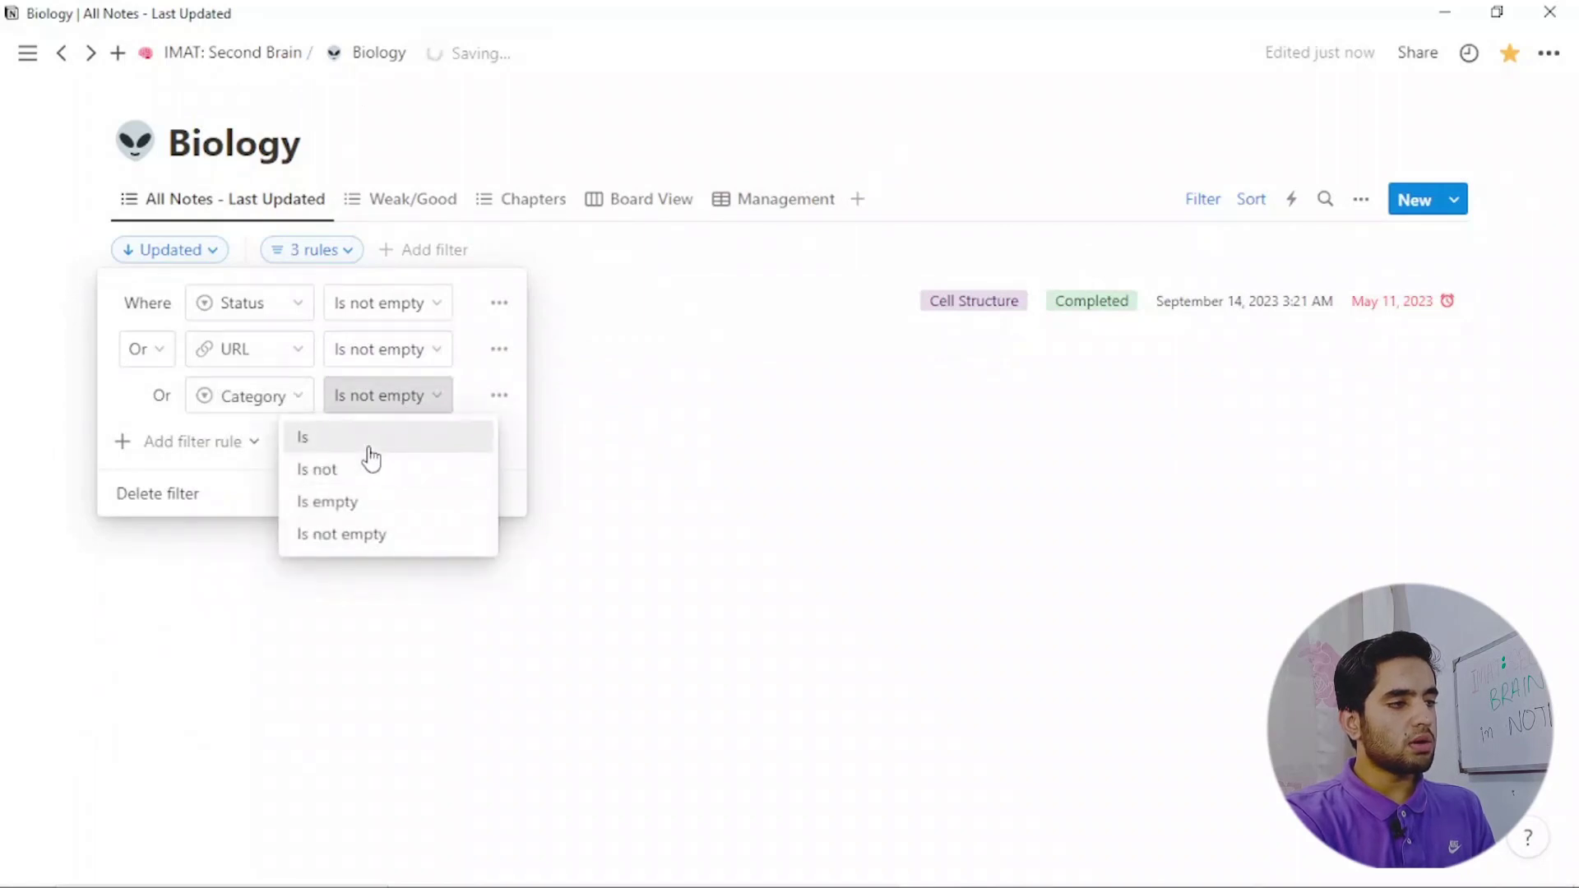
pyautogui.click(371, 459)
pyautogui.click(482, 396)
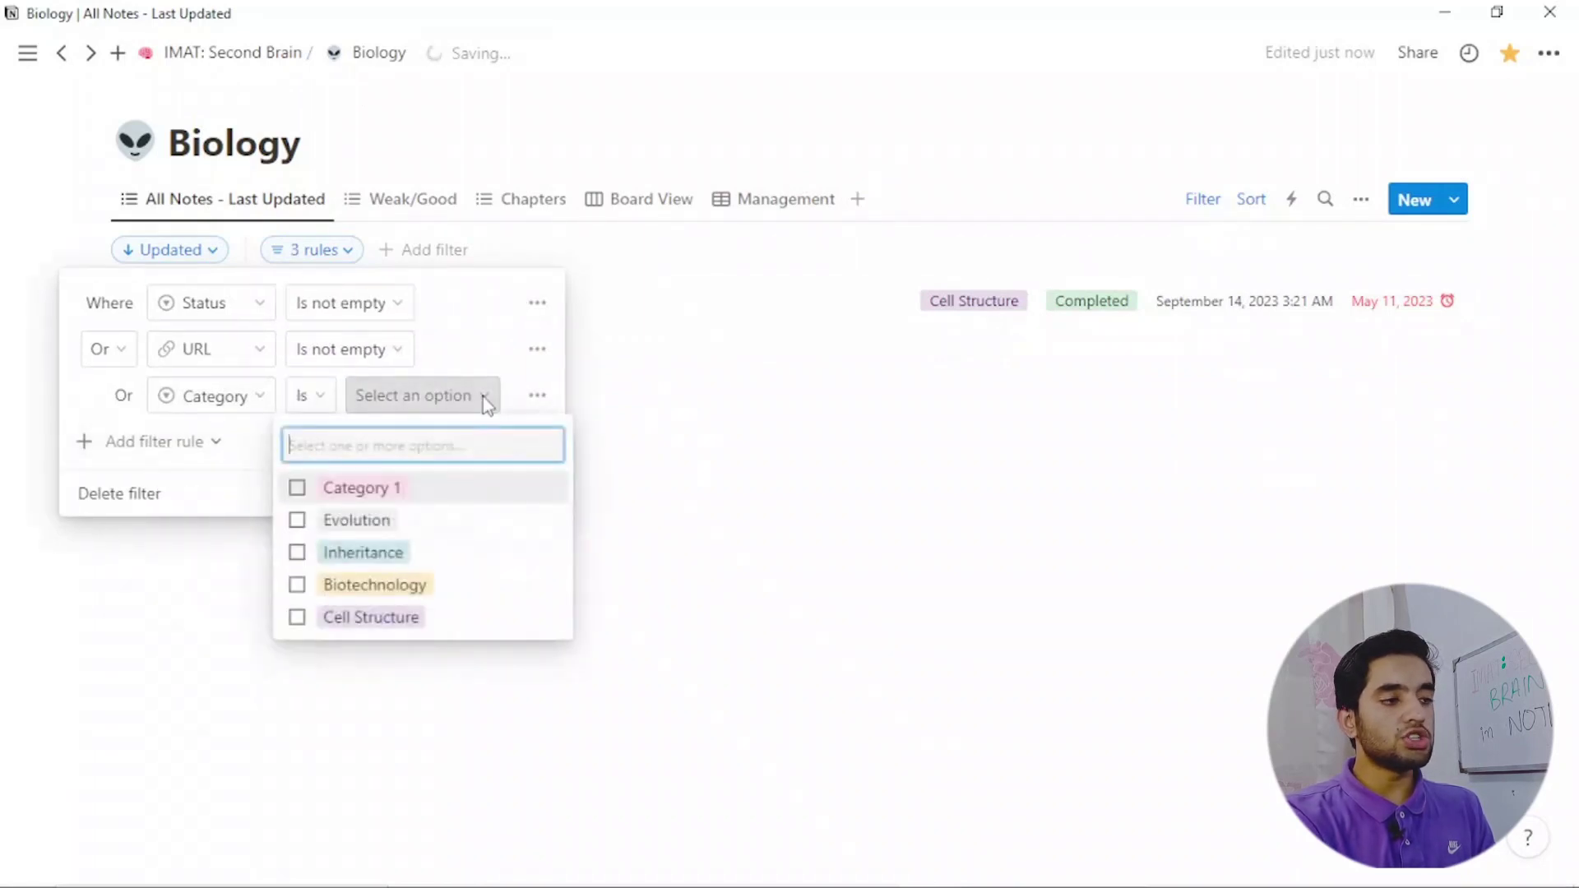
pyautogui.click(297, 617)
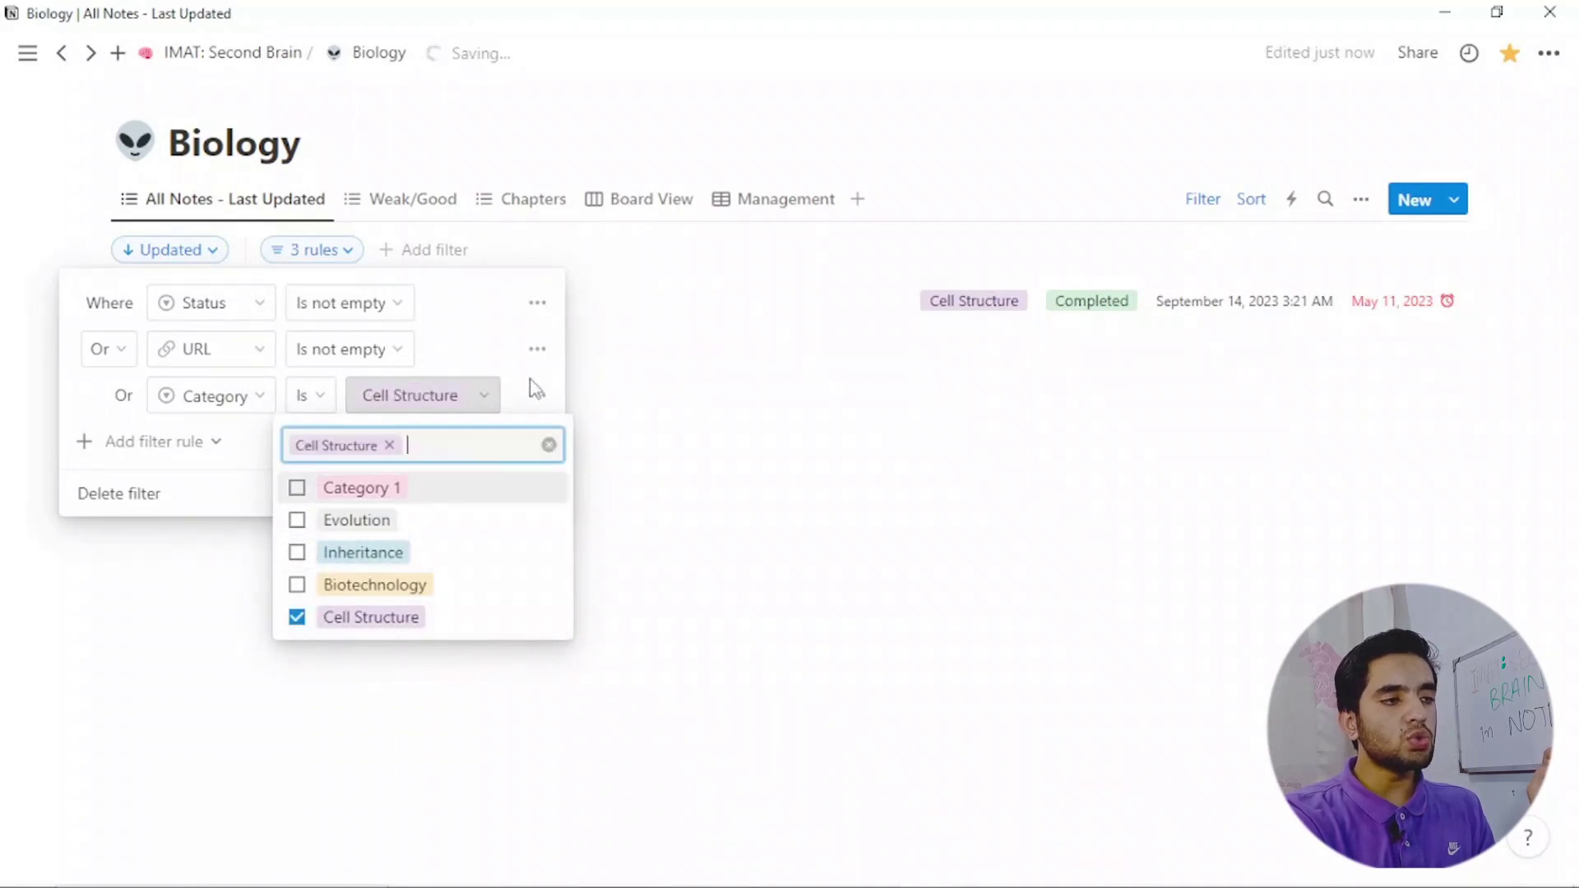
pyautogui.click(528, 393)
pyautogui.click(699, 584)
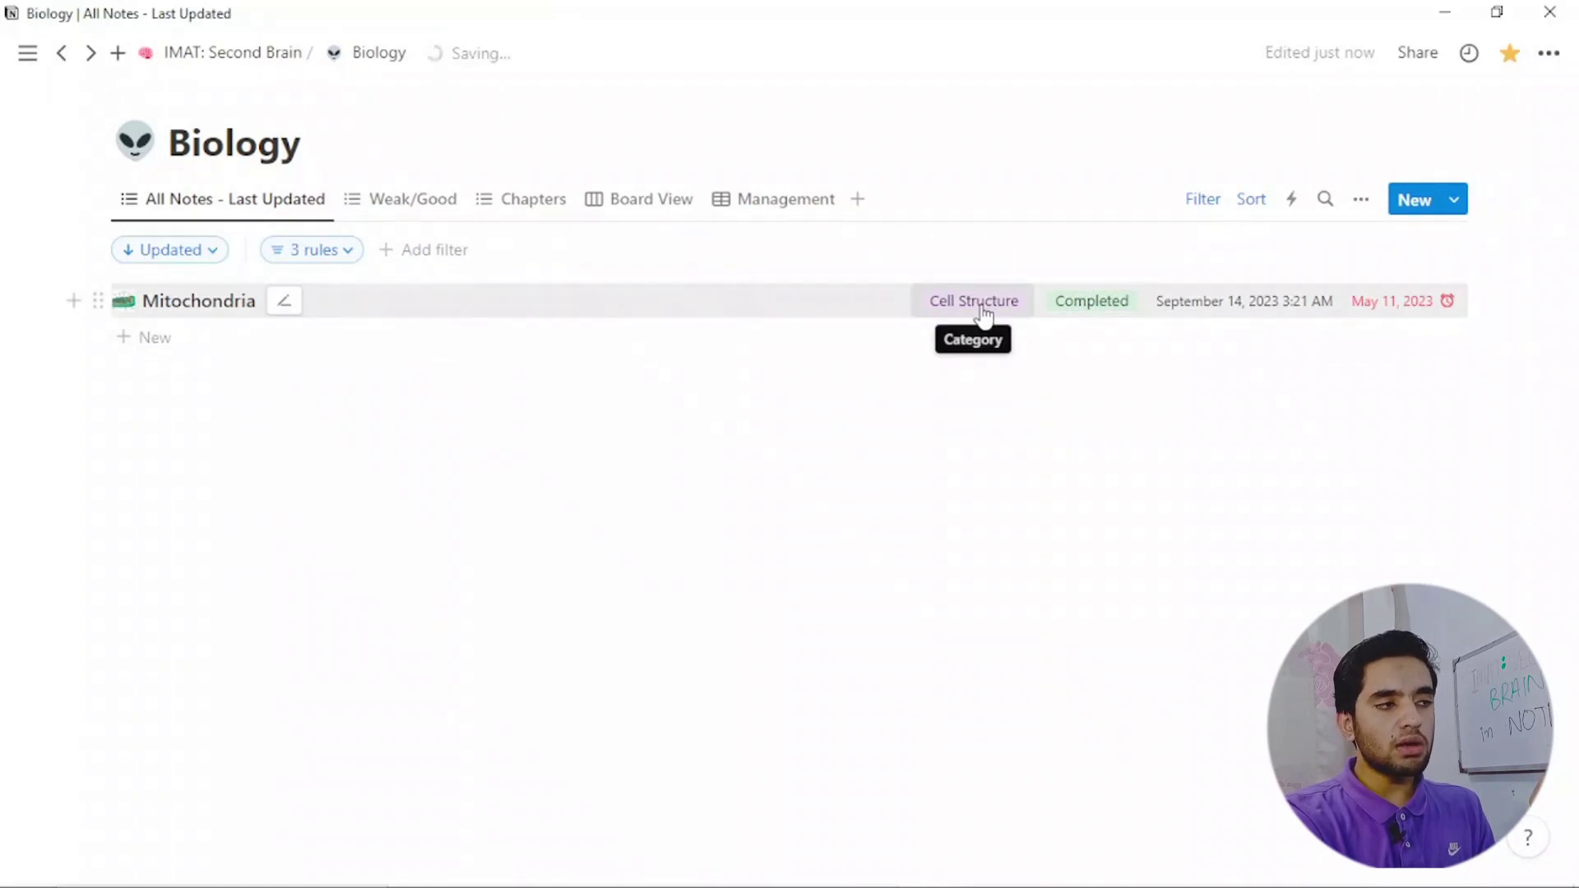
# Remove the Category filter rule from the view and close the filter settings.
pyautogui.click(328, 252)
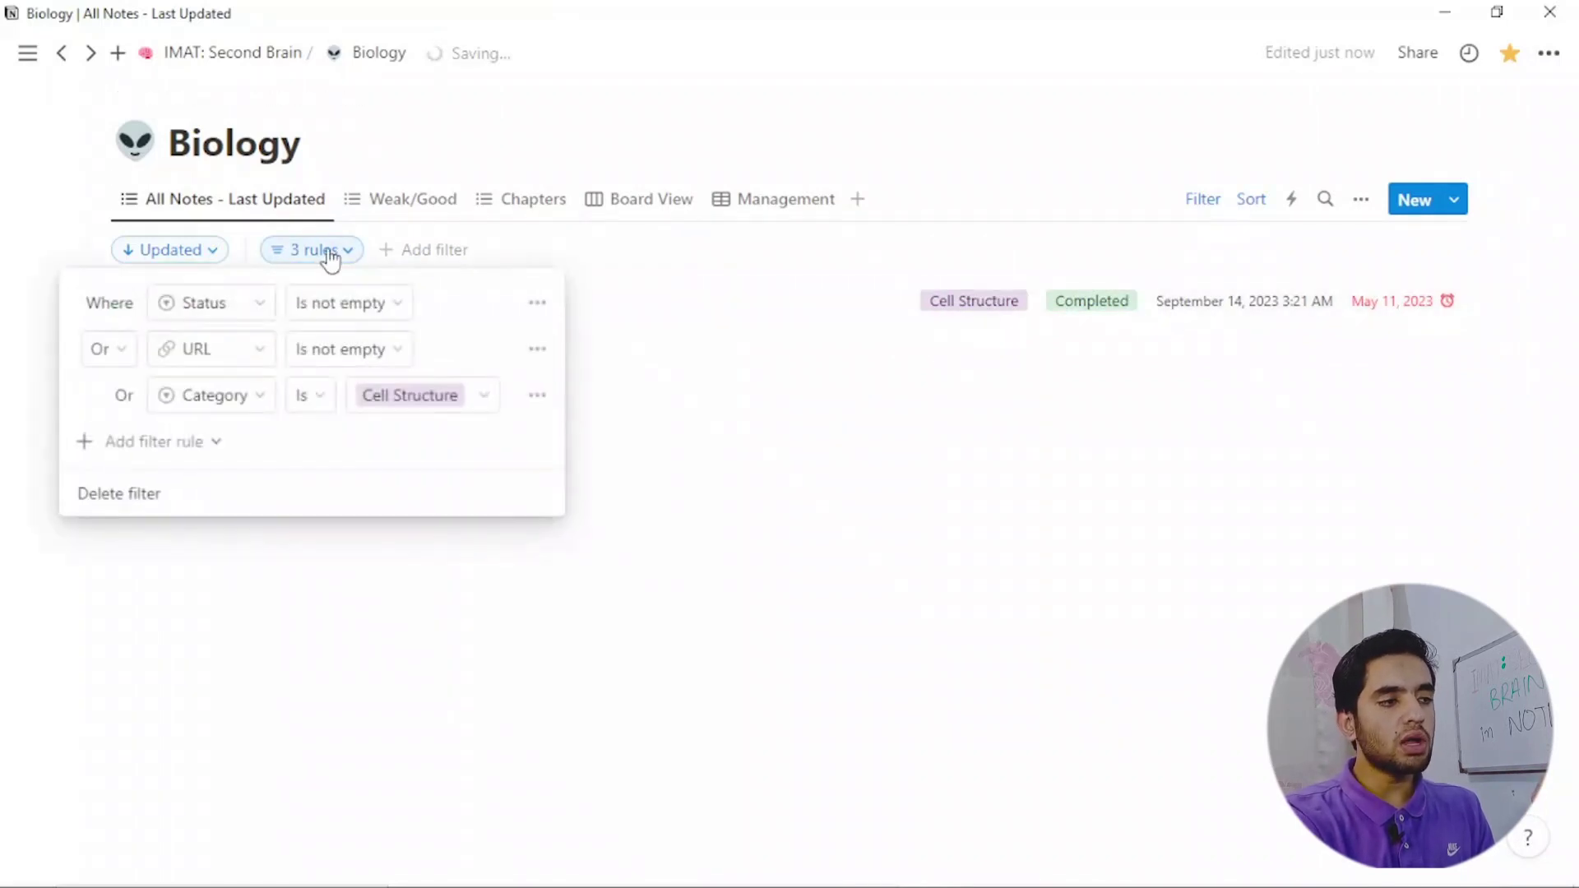
pyautogui.click(539, 396)
pyautogui.click(536, 439)
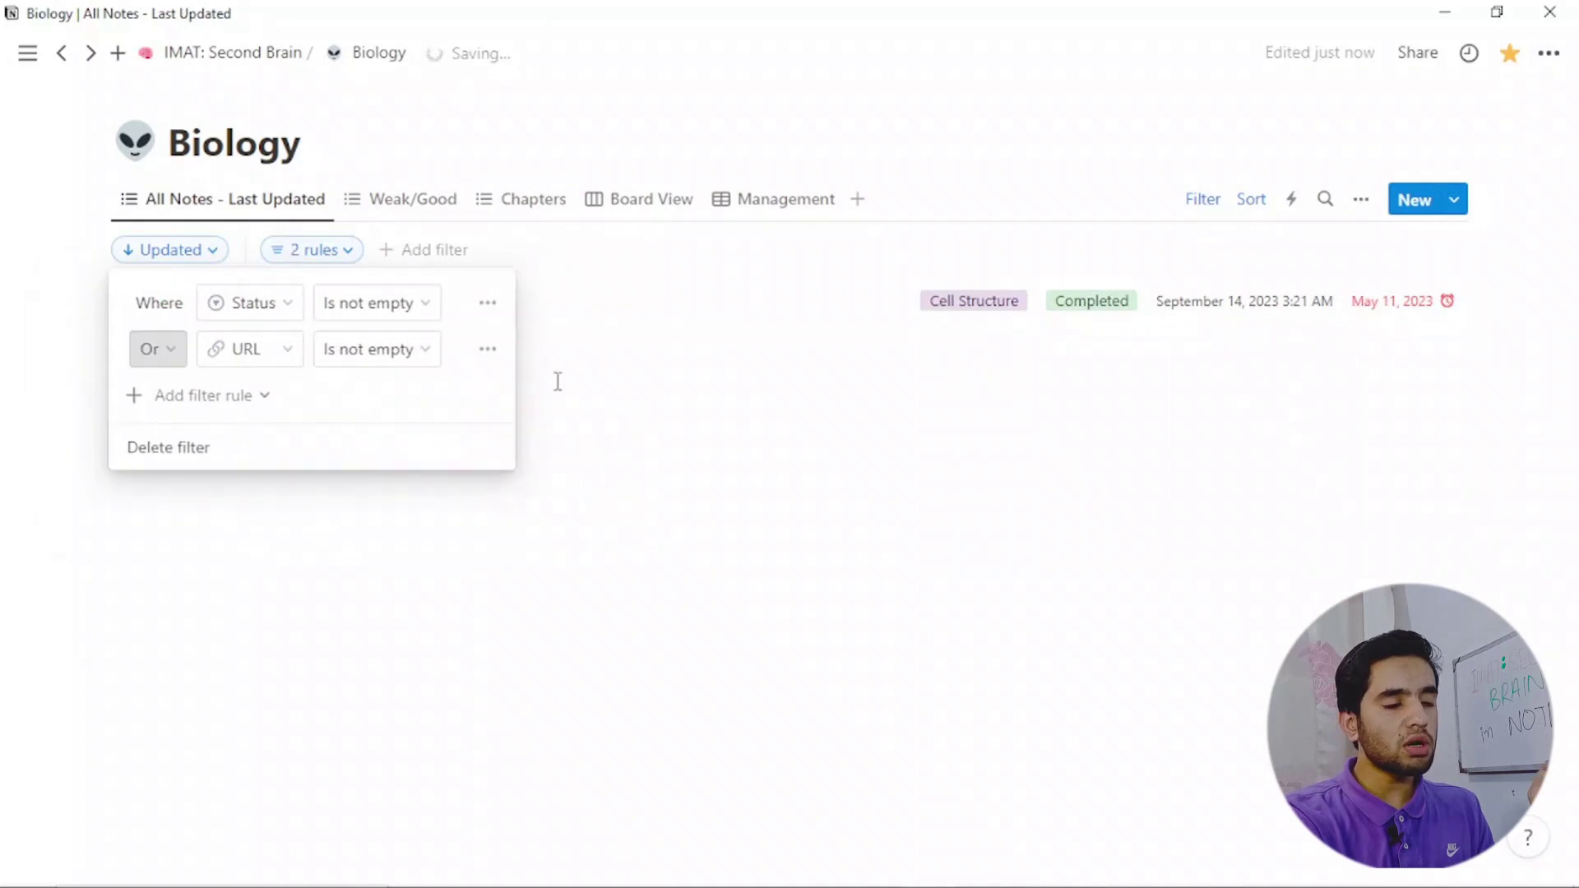
pyautogui.click(565, 252)
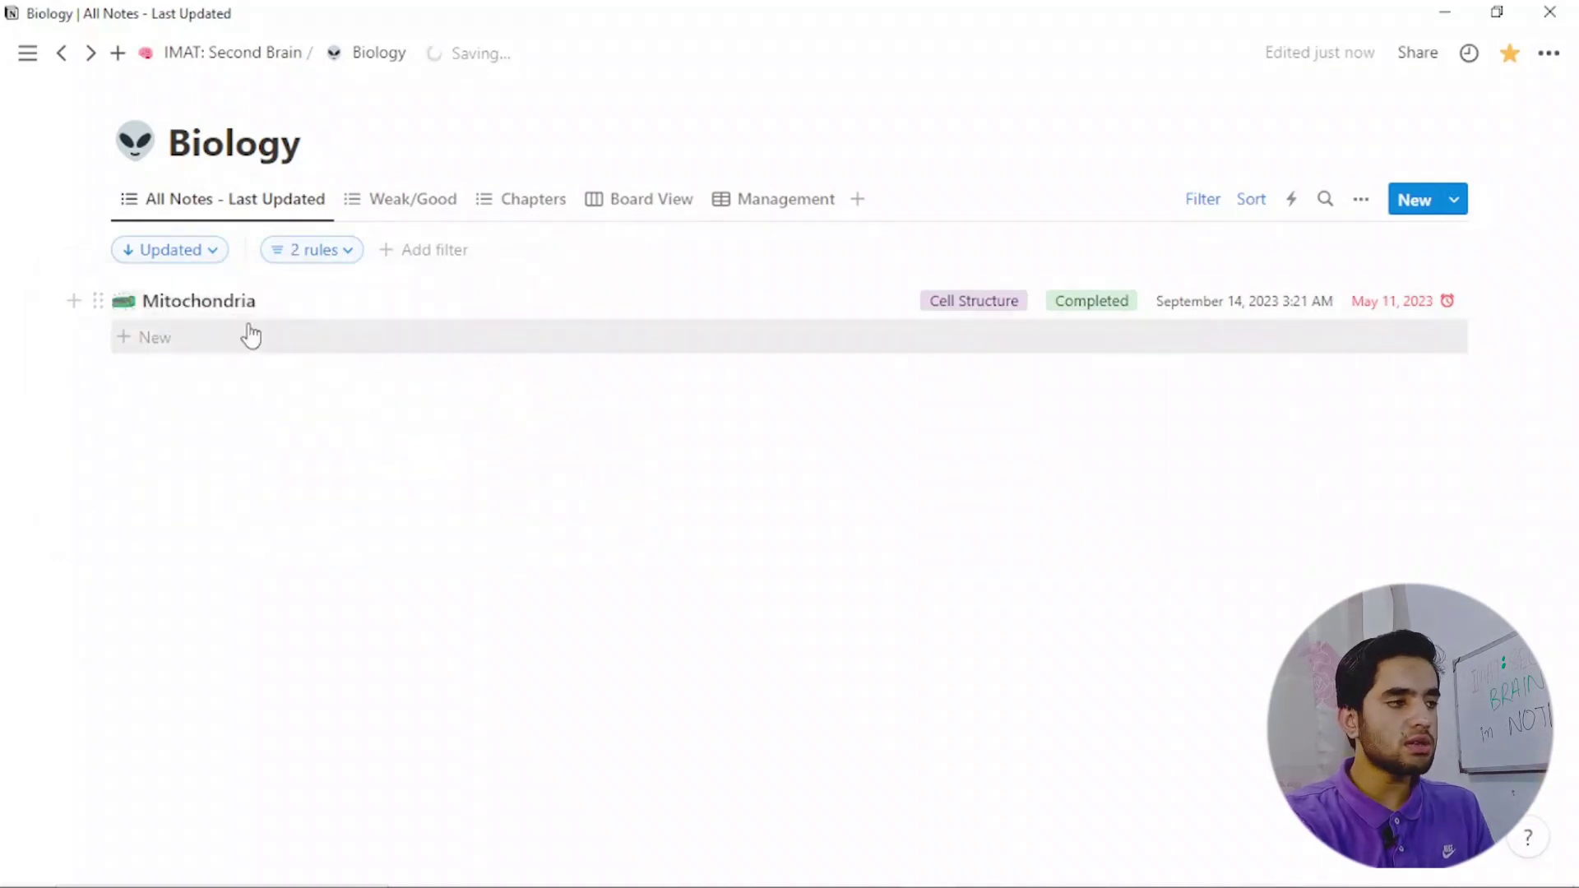
# Create a new note titled "Cell Structure" in the Biology list.
pyautogui.click(143, 350)
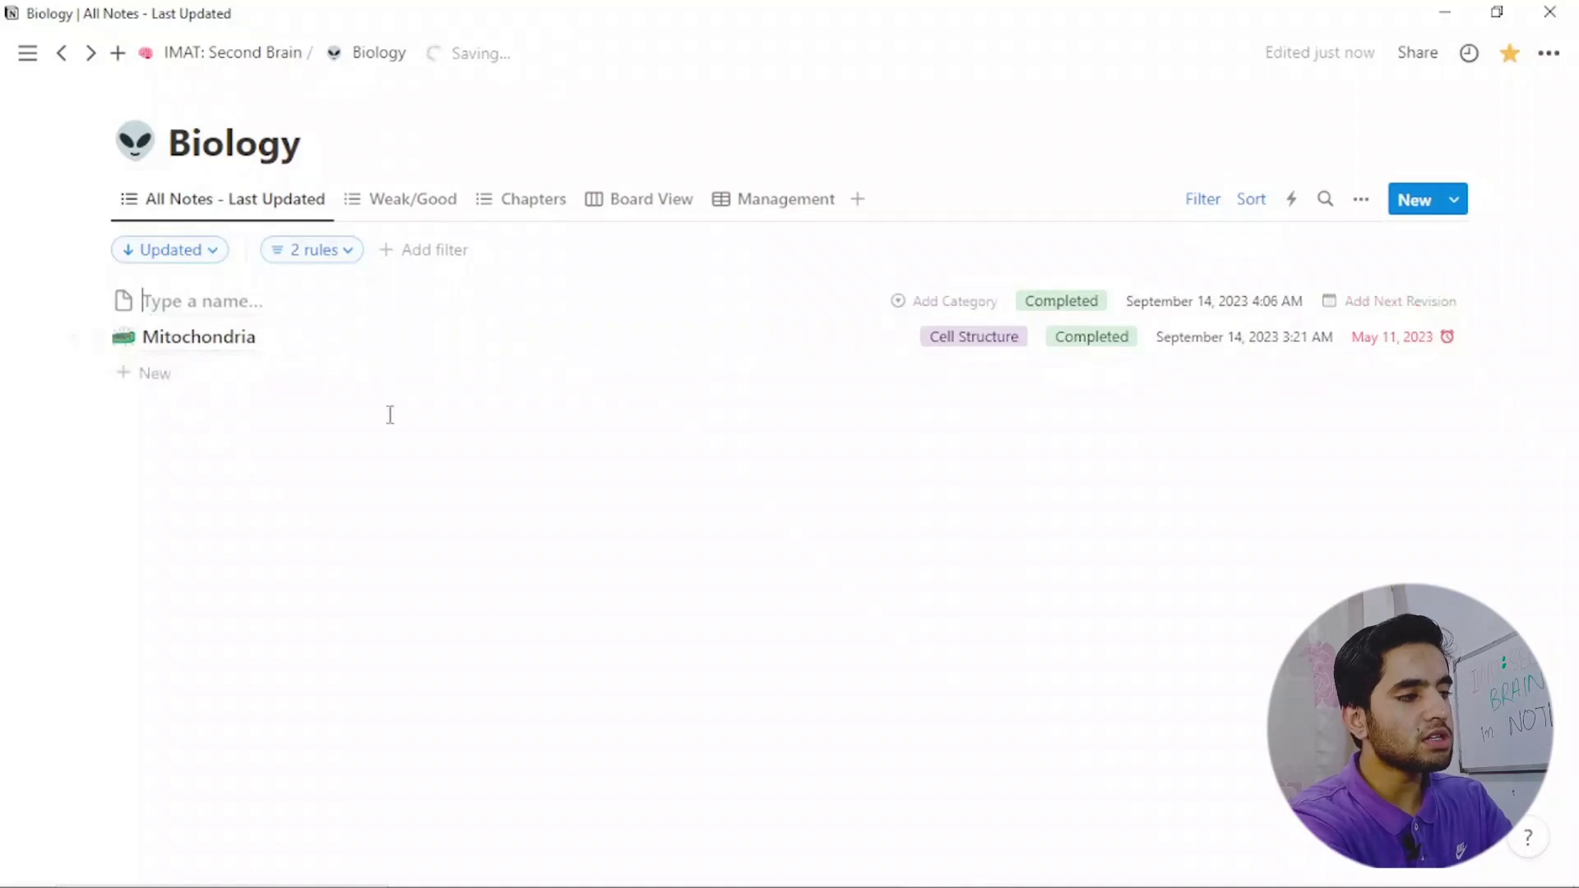
pyautogui.write('Cell')
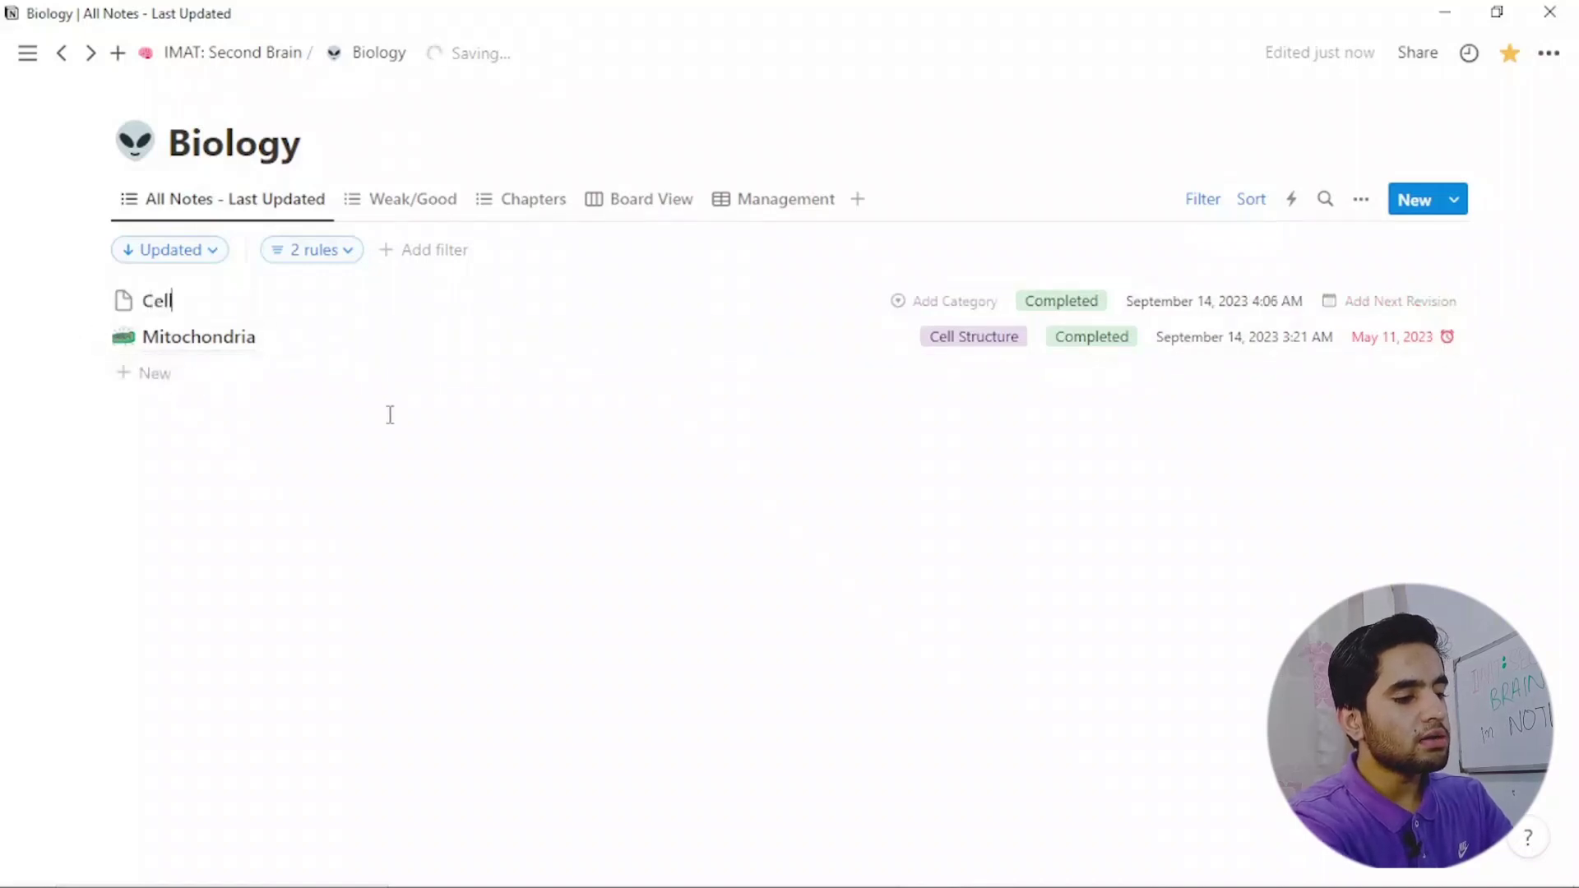
pyautogui.write(' Stur')
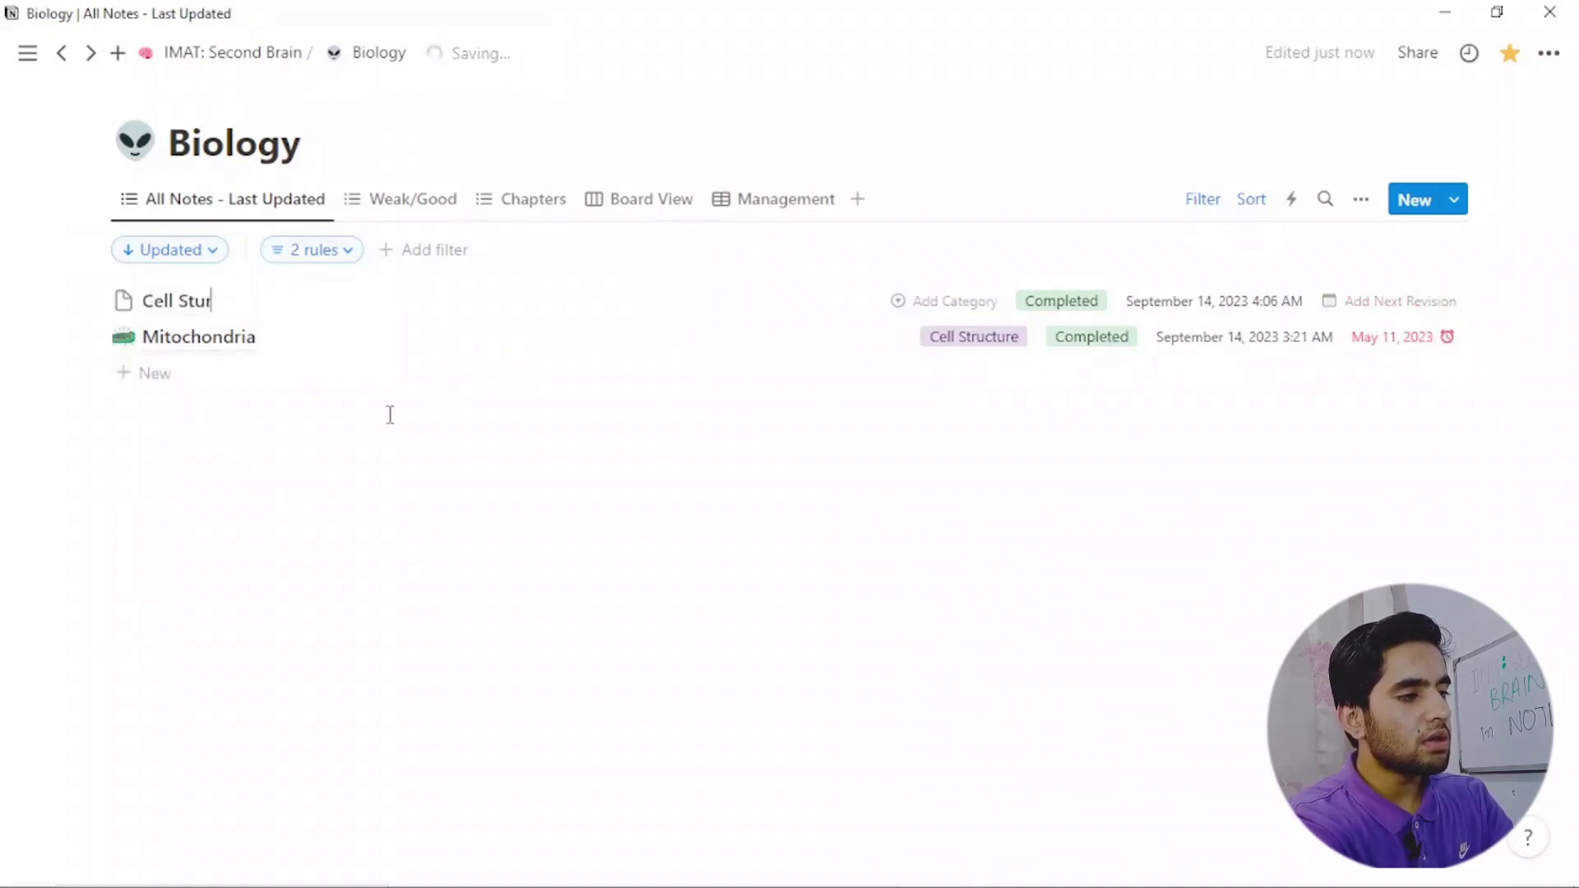
pyautogui.press('BackSpace')
pyautogui.press('BackSpace')
pyautogui.write('ructure')
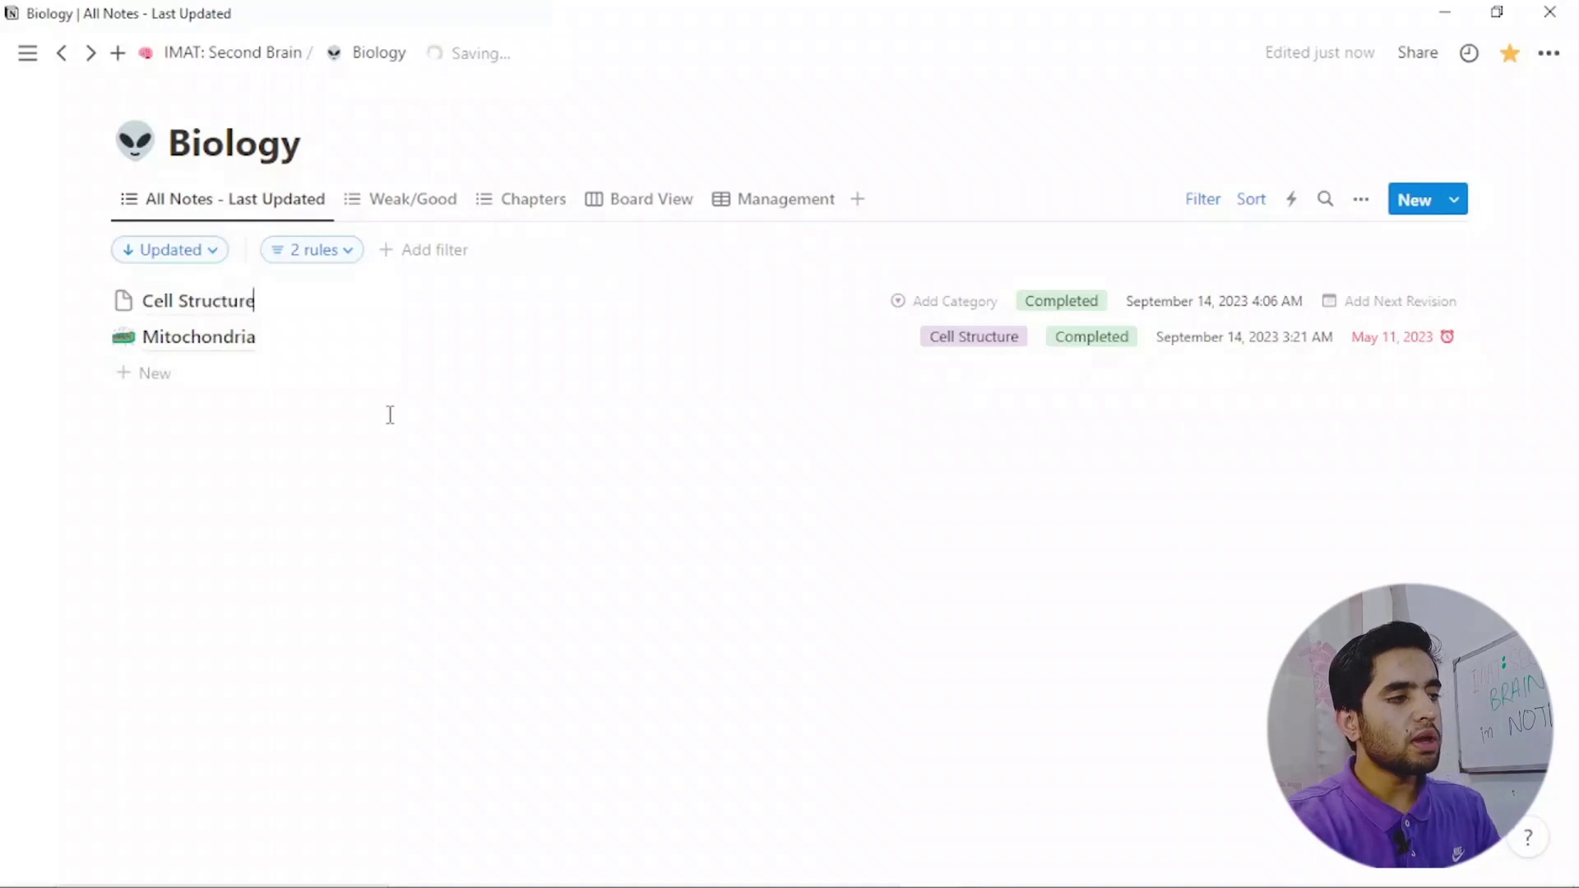
pyautogui.press('Escape')
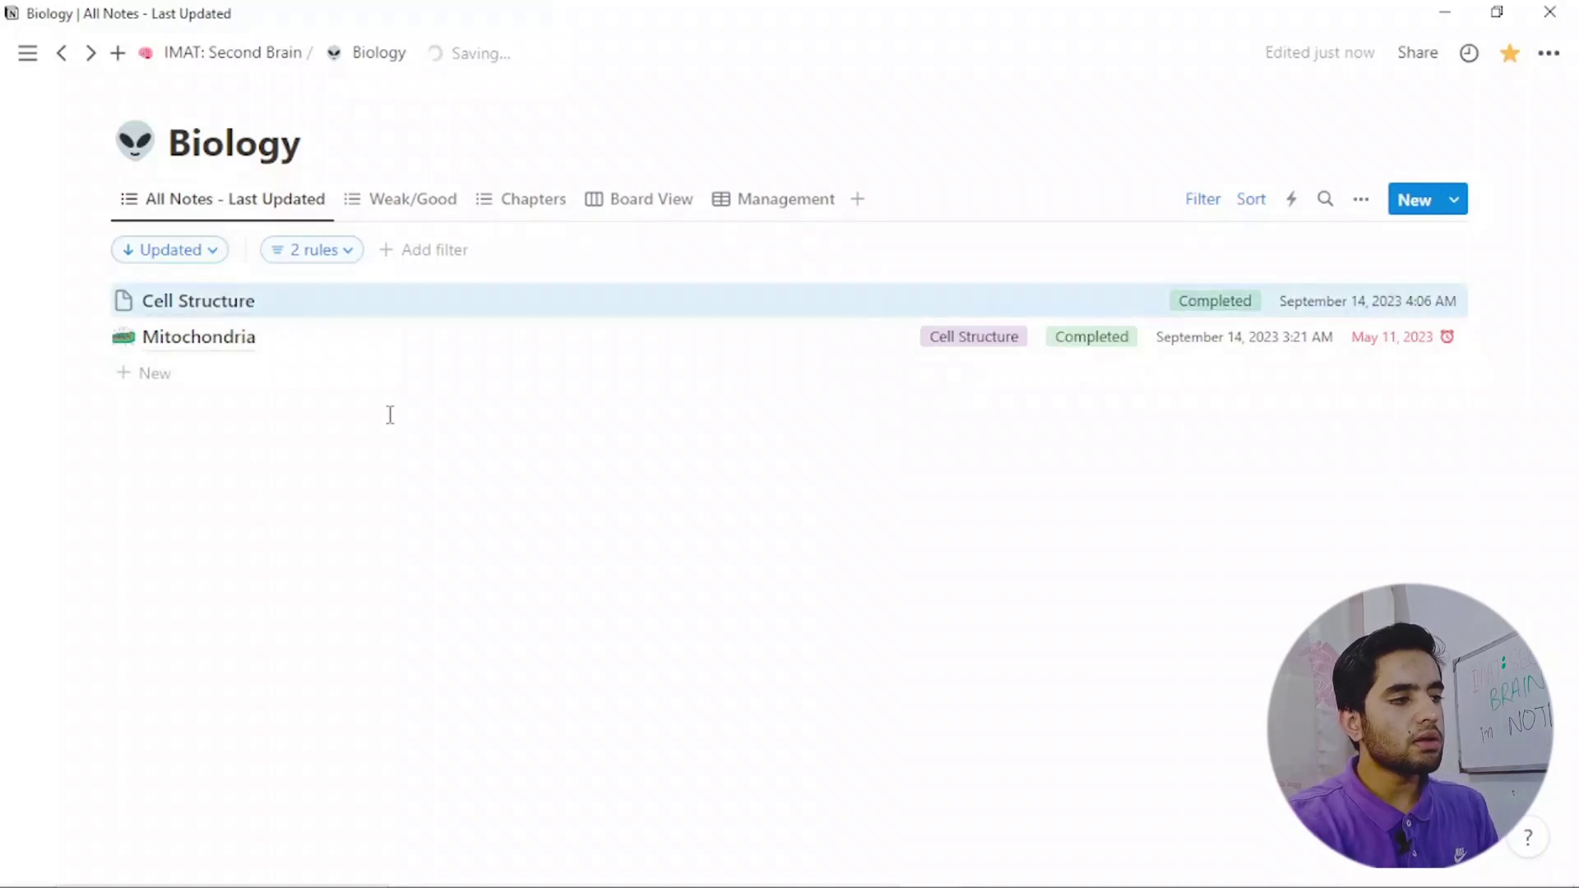
# Open the Cell Structure note and insert a toggle list block in its empty body.
pyautogui.click(190, 304)
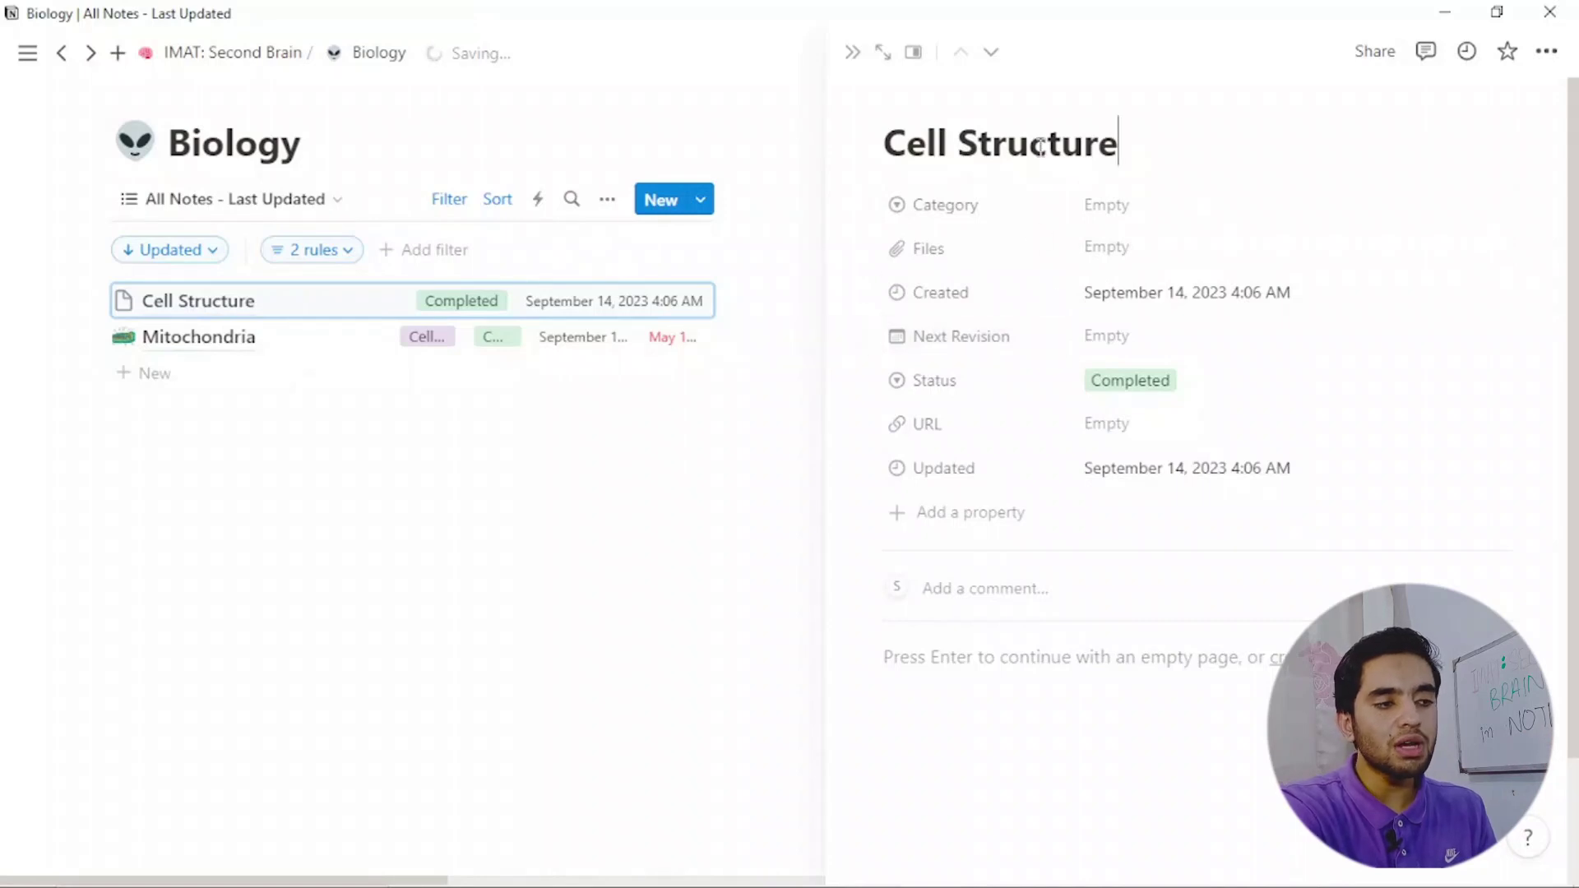
pyautogui.click(984, 652)
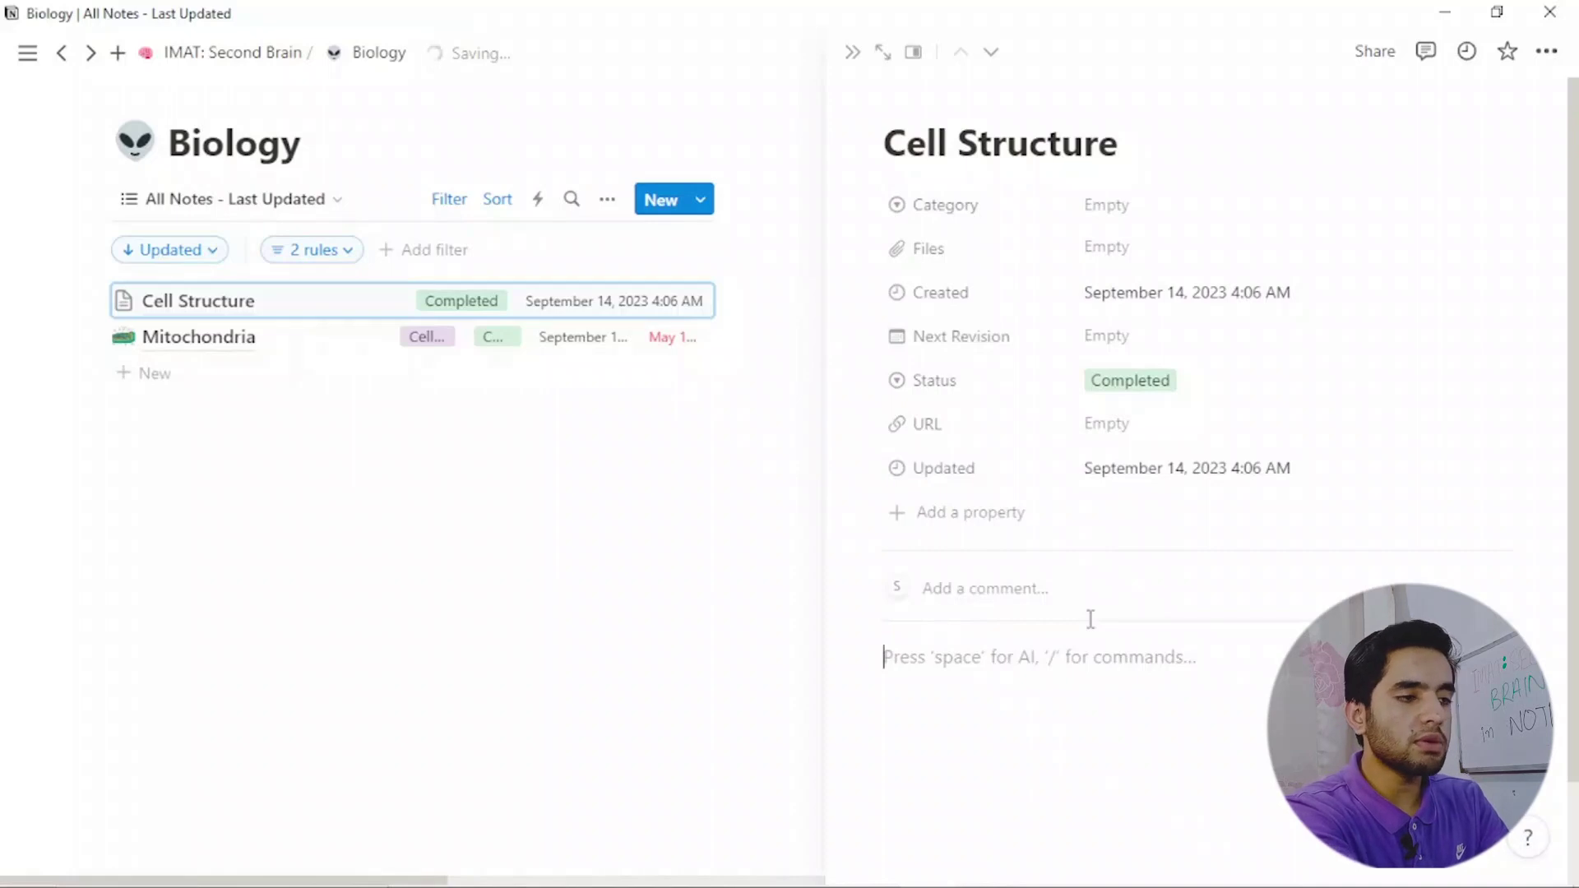
pyautogui.write('/')
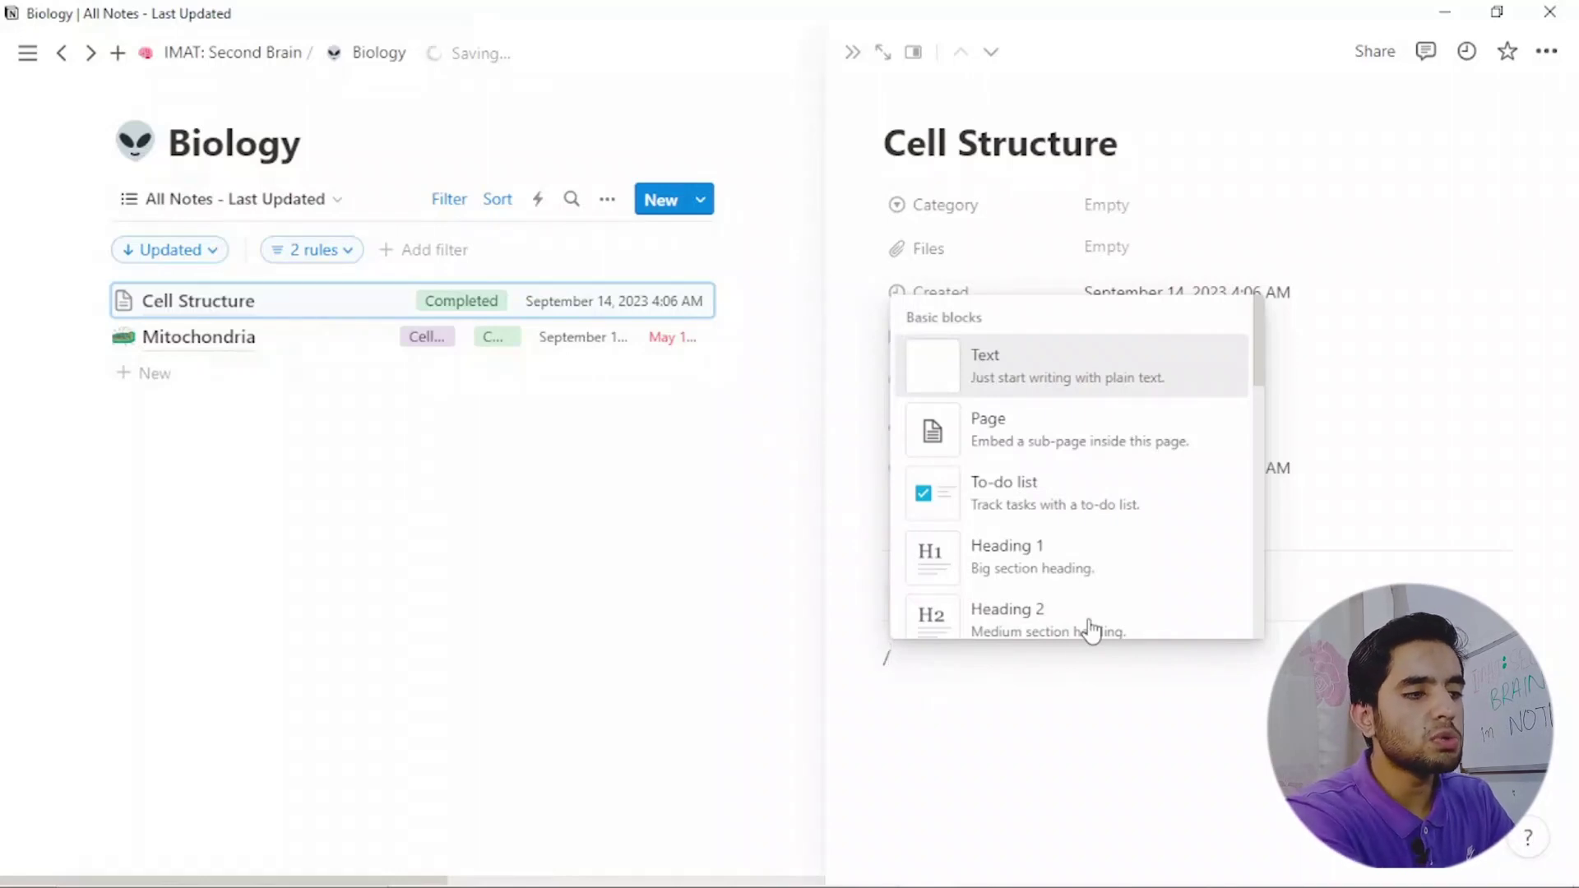
pyautogui.write('to')
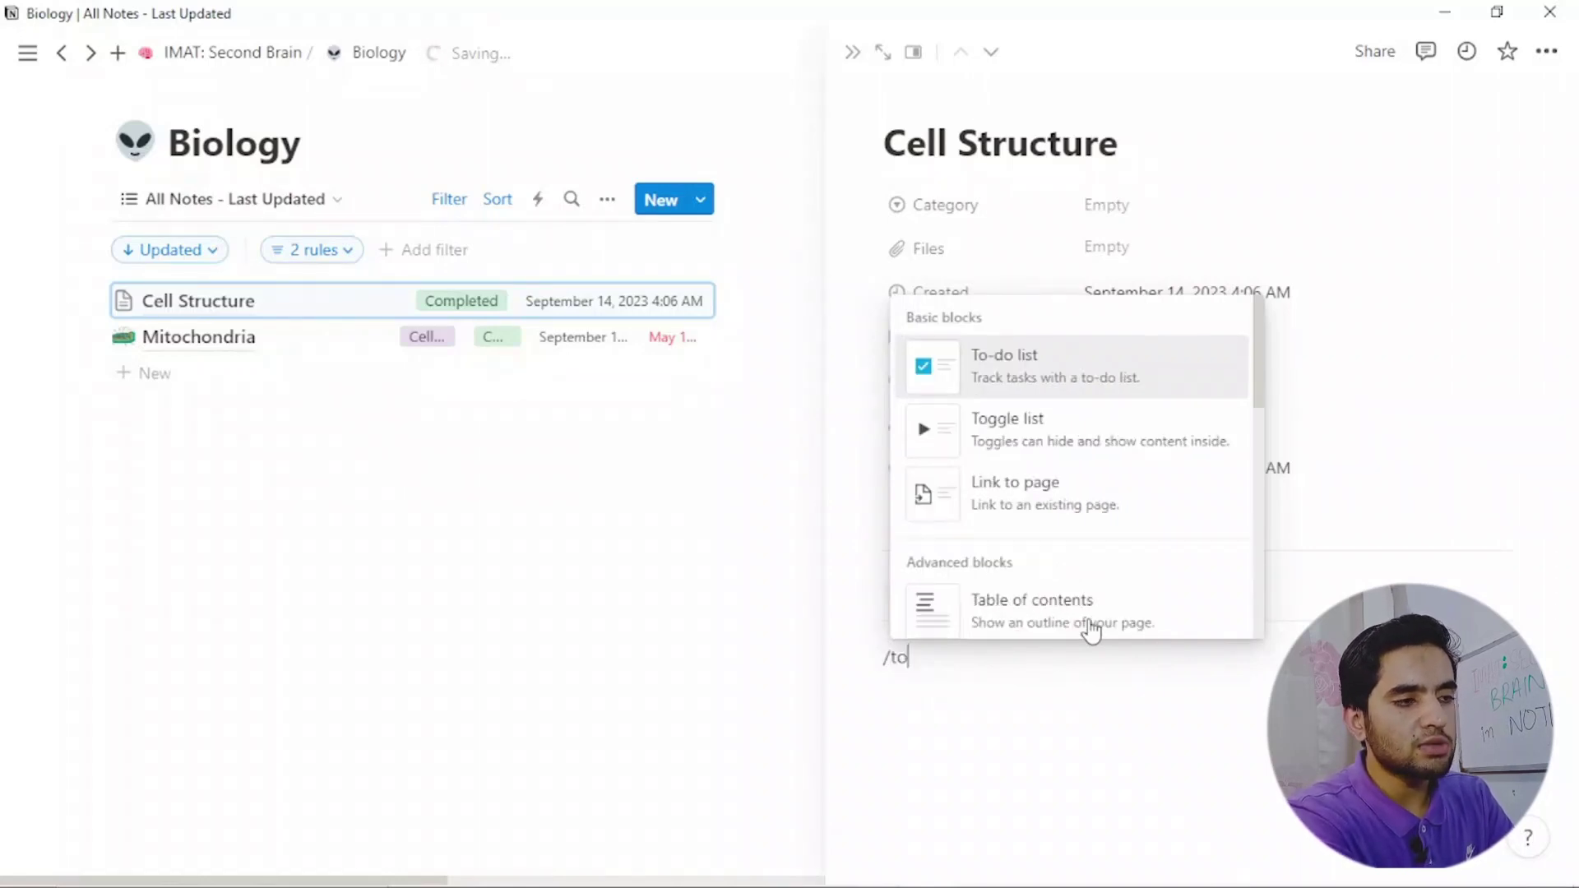
pyautogui.write('ggl')
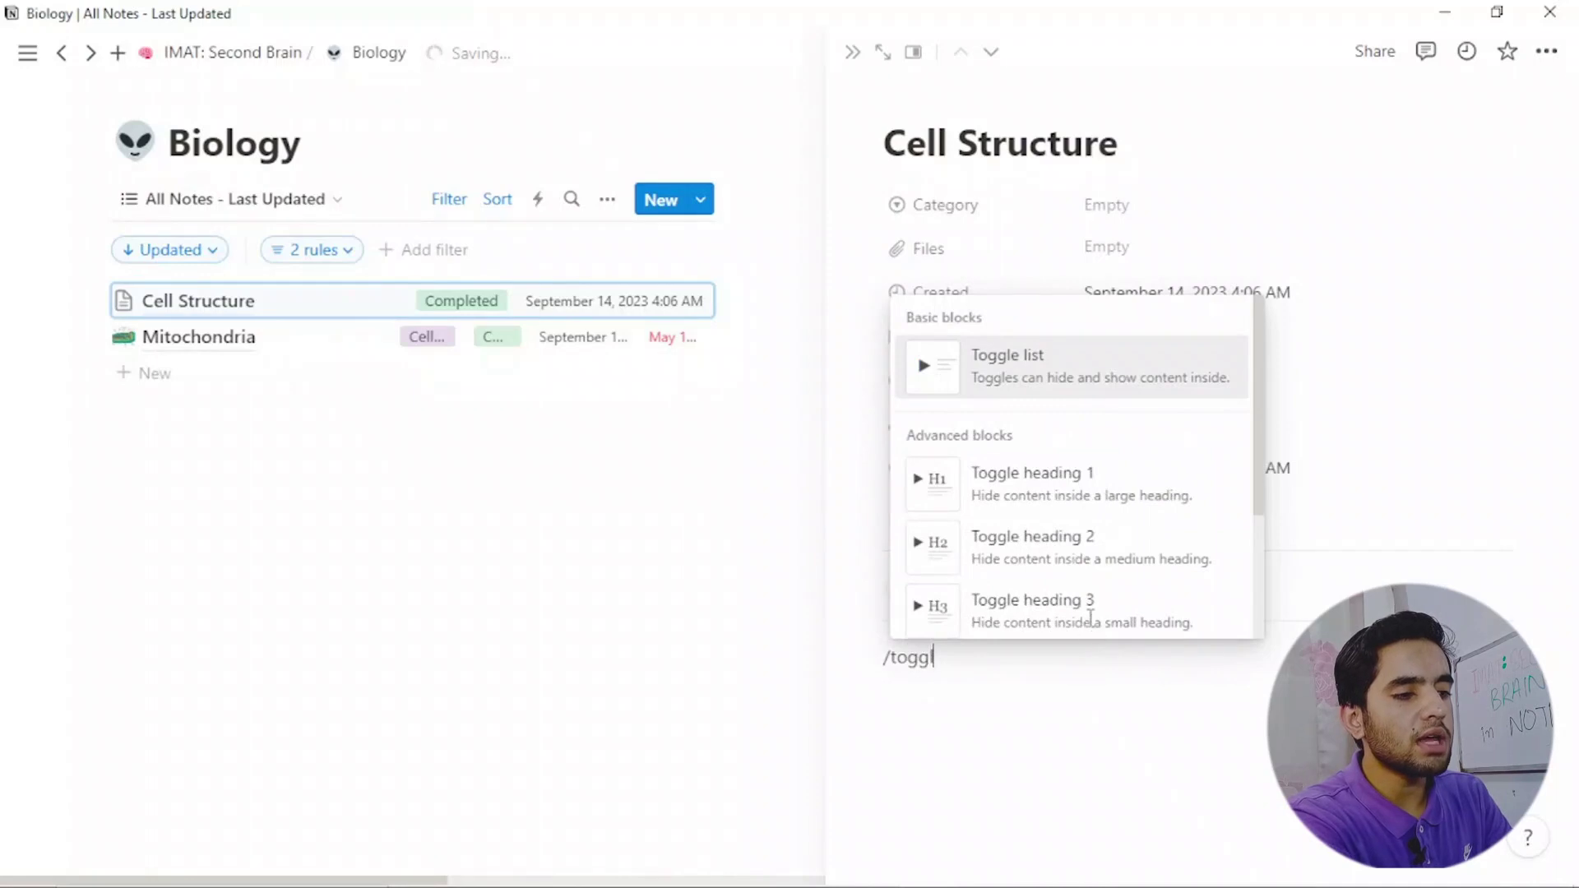
pyautogui.press('Return')
# Name the first two toggles "Nucleus" and "Mitochondria" and start an empty third toggle beneath them.
pyautogui.write('Nucl')
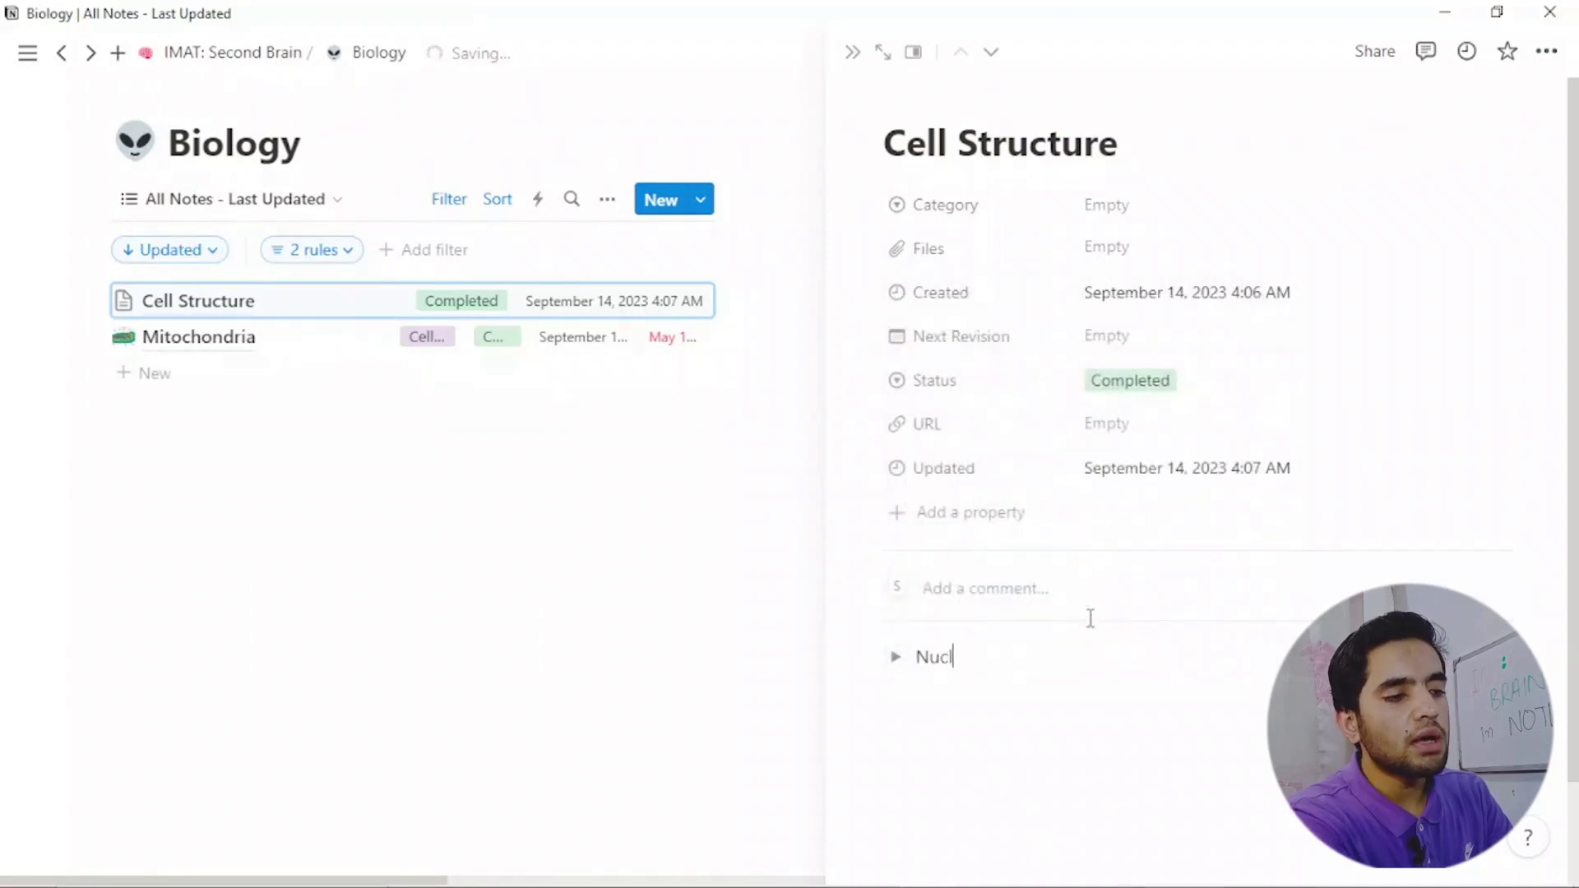
pyautogui.write('eus')
pyautogui.press('Return')
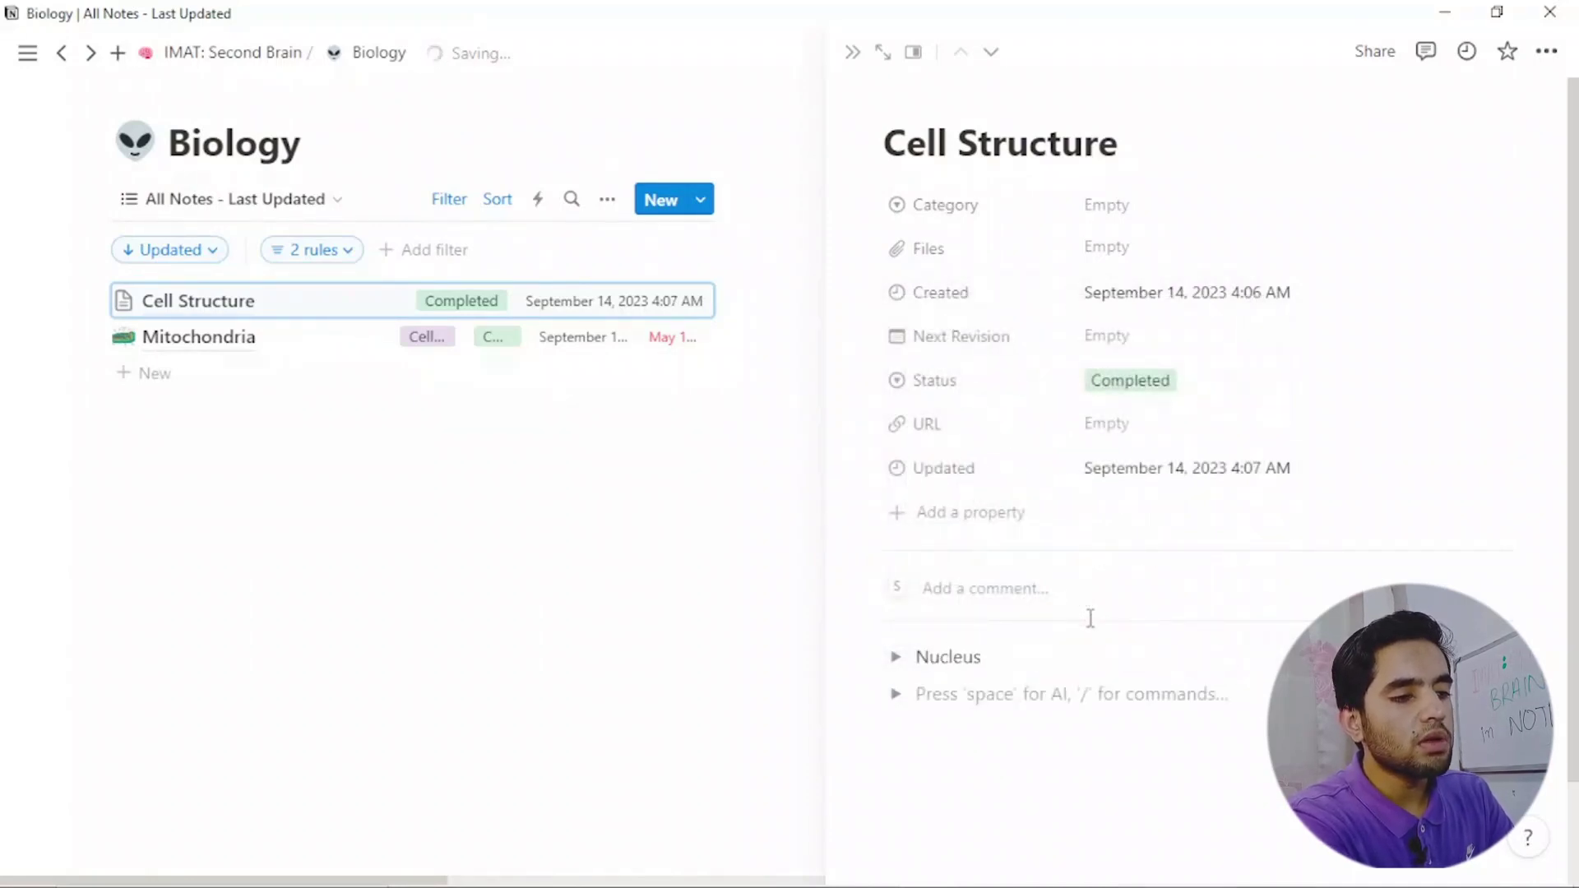
pyautogui.write('Mitochondr')
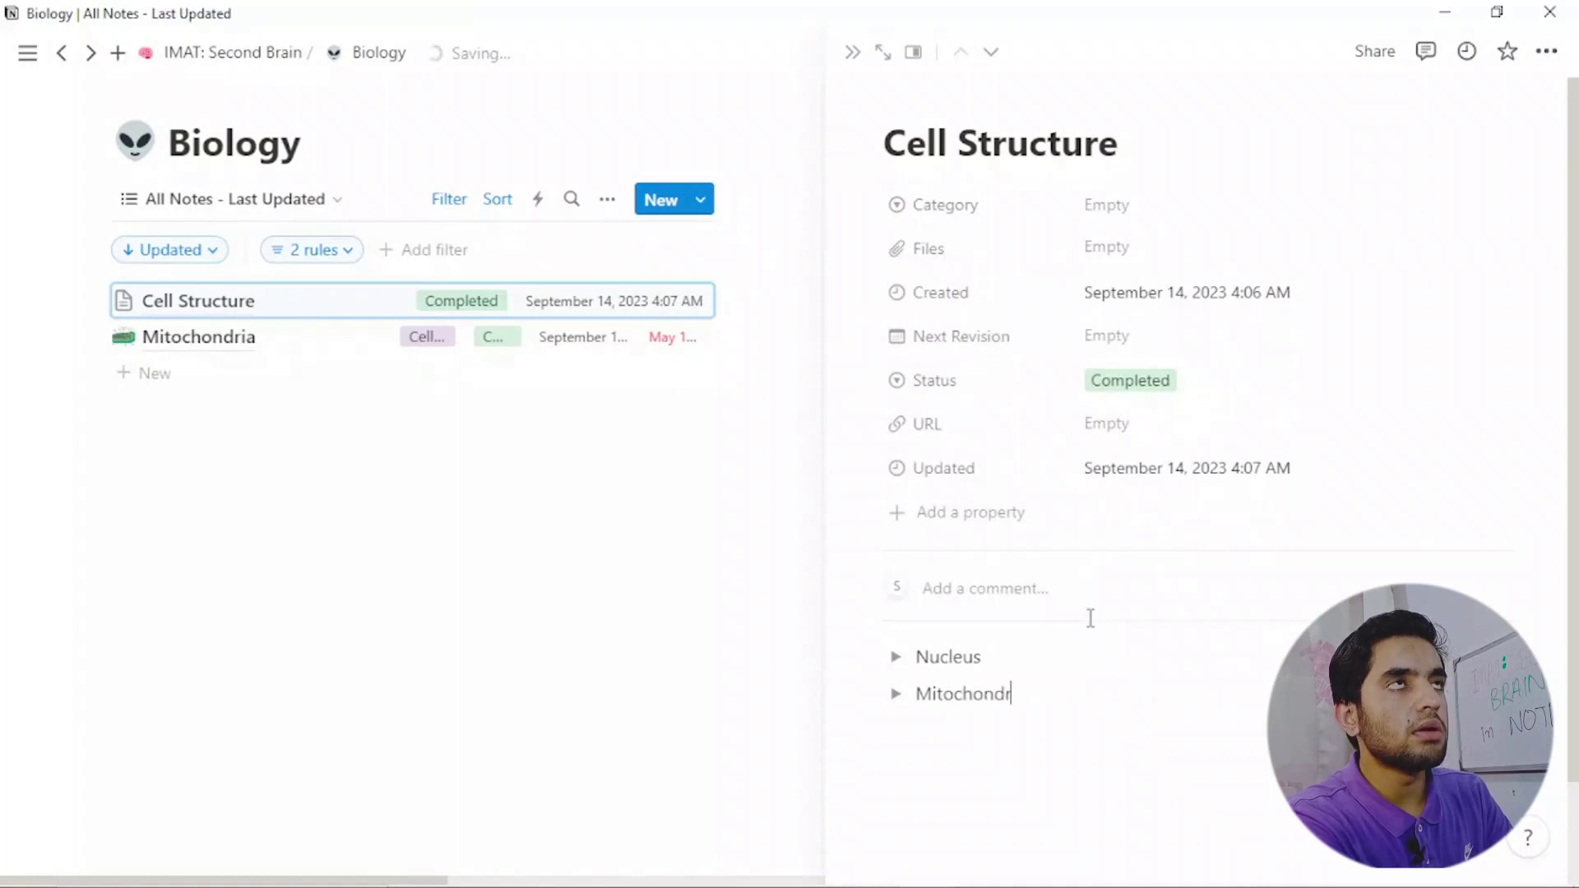
pyautogui.write('ia')
pyautogui.press('Return')
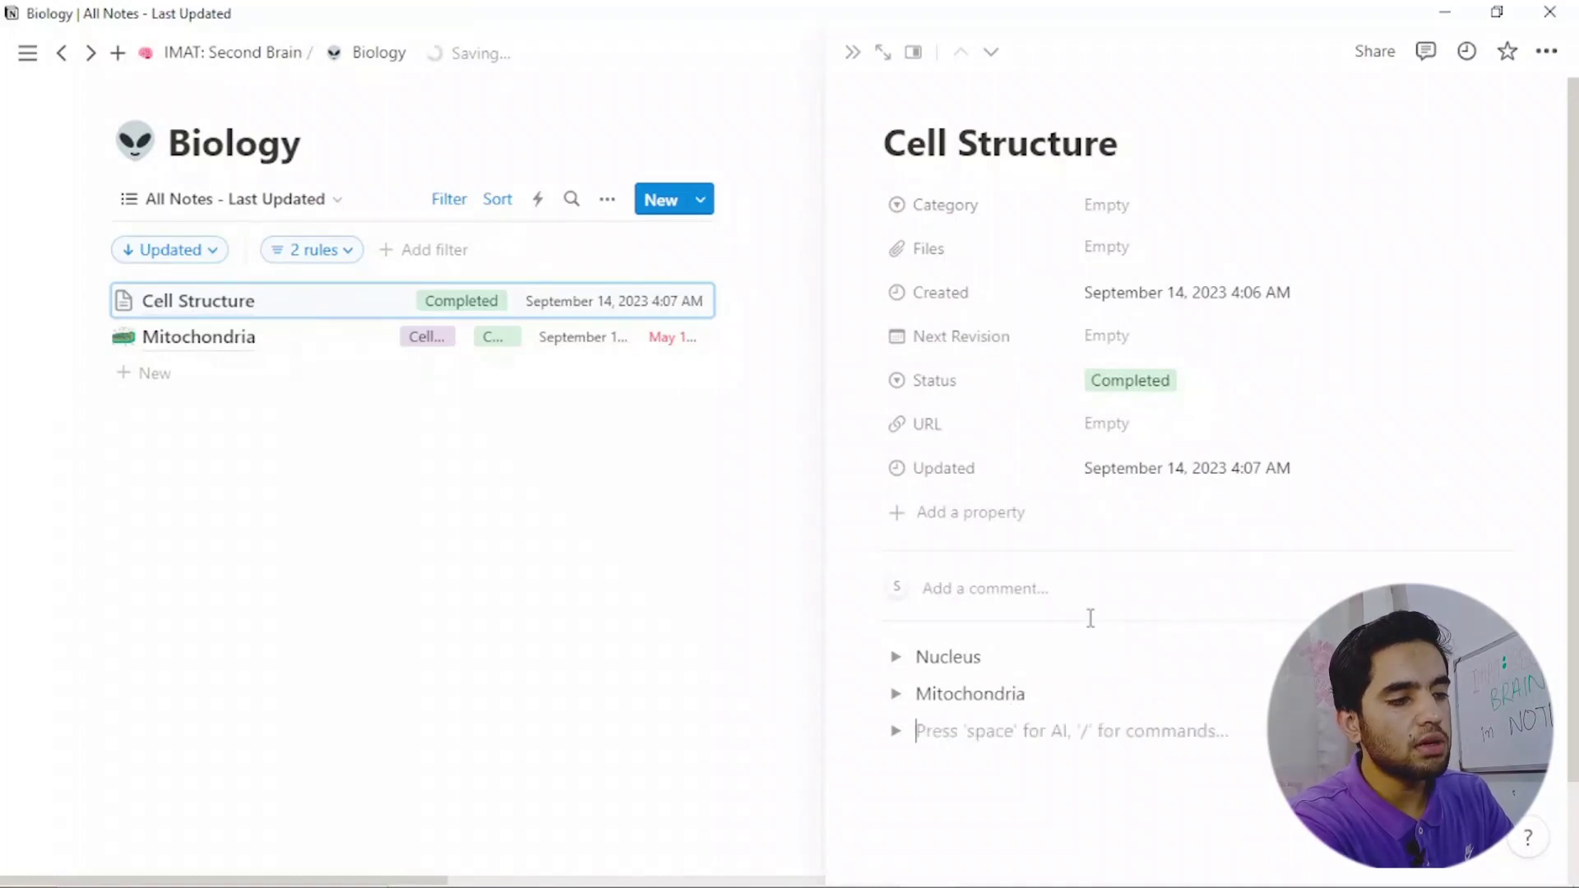
# Add four more top-level toggles named "Plastids", "Centriole", "Golgi bodies" and "Lysosomes" below Mitochondria.
pyautogui.write('Plastids')
pyautogui.press('Return')
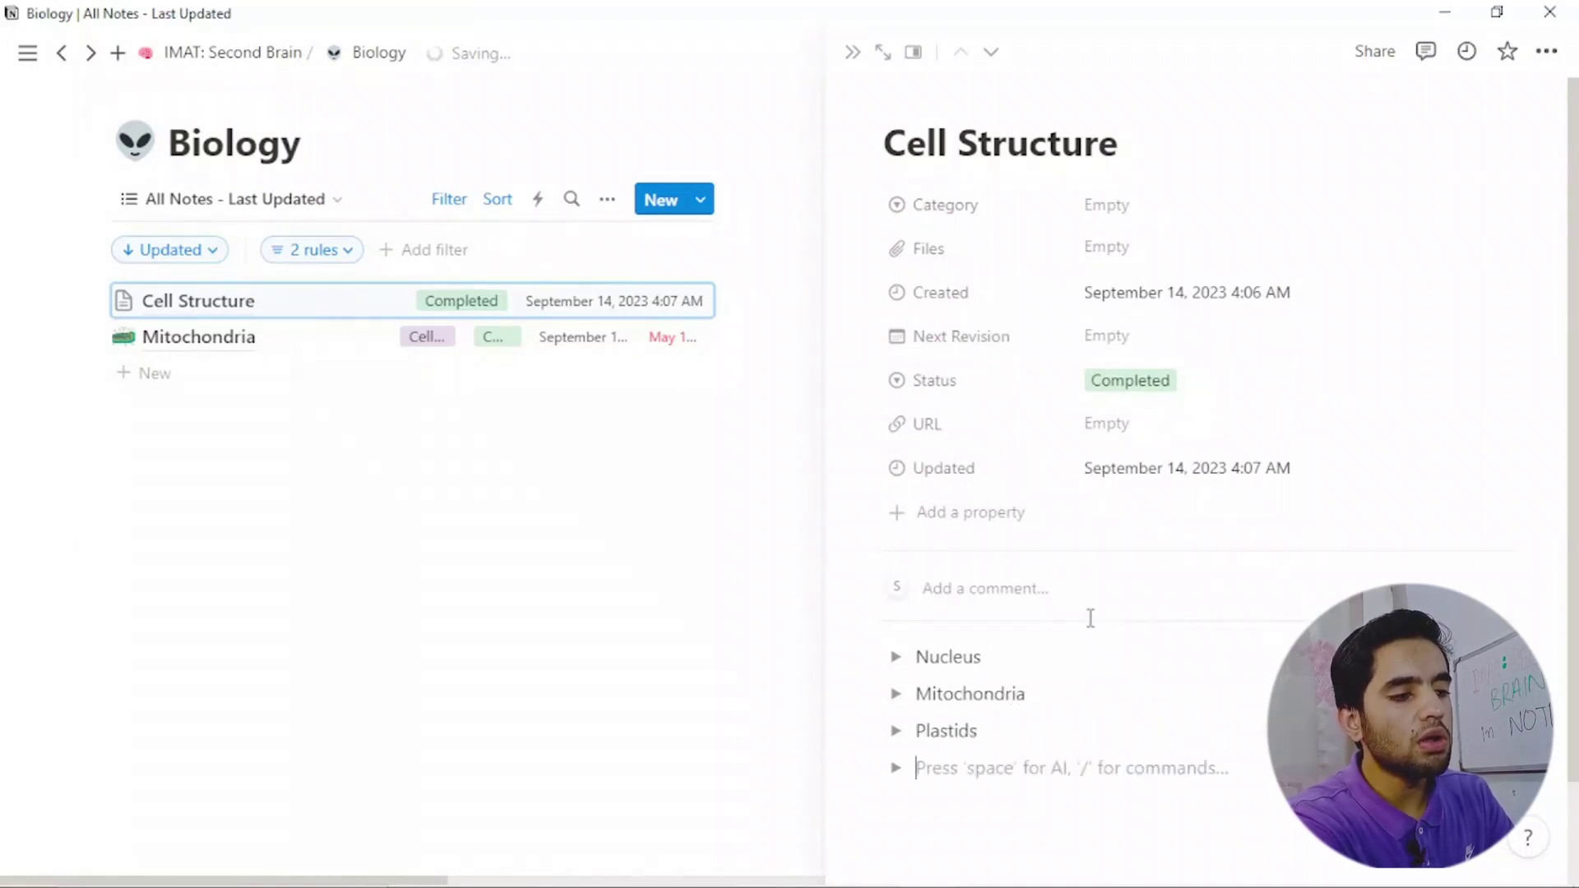
pyautogui.write('Cent')
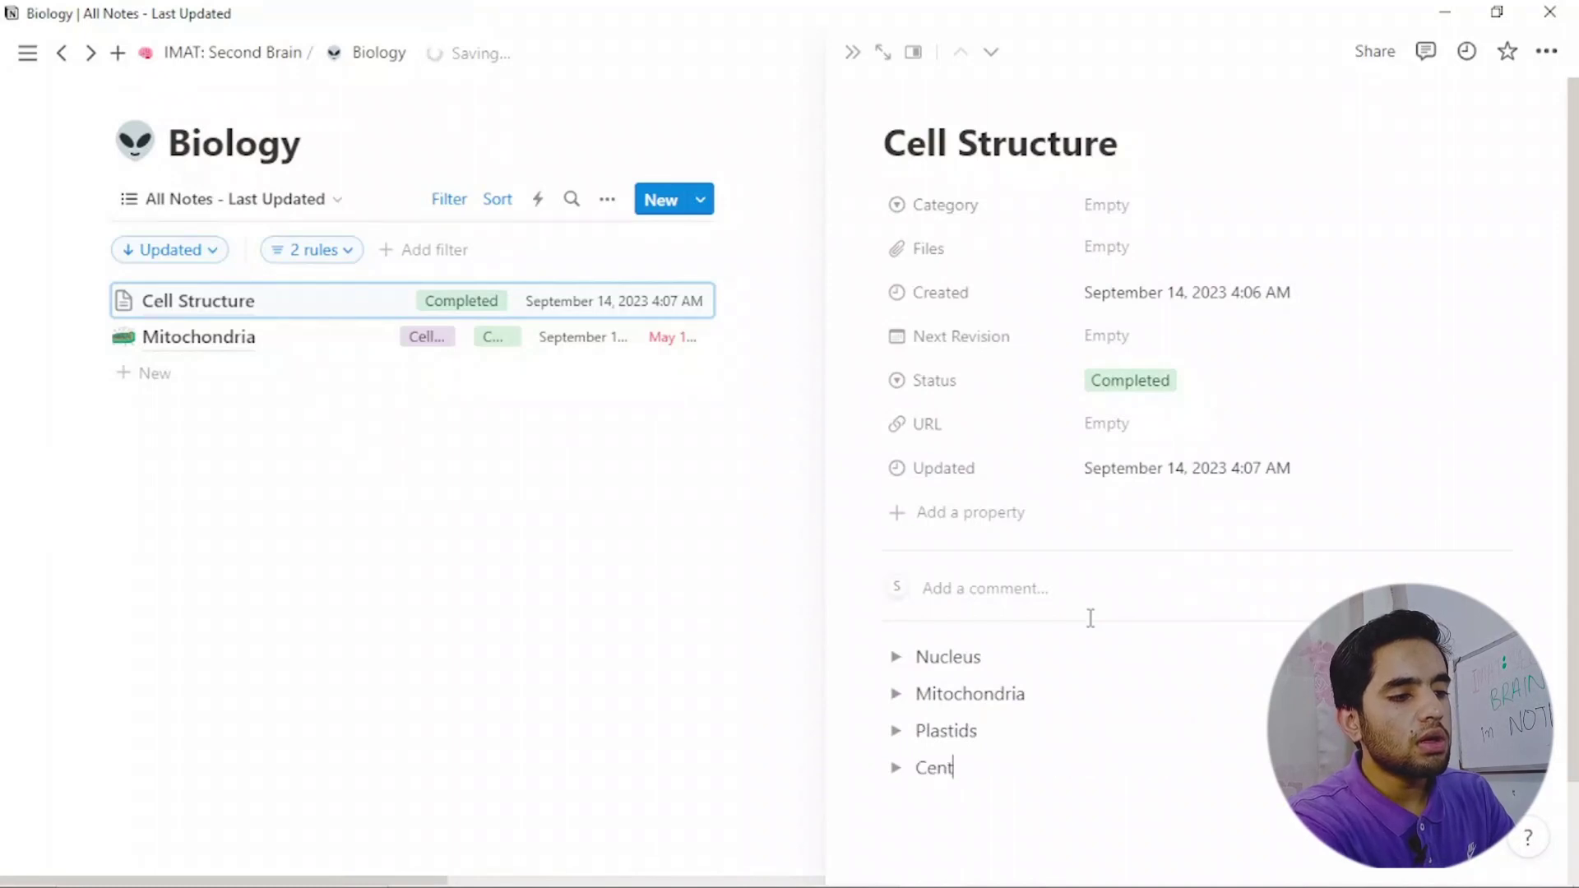
pyautogui.write('riole')
pyautogui.press('Return')
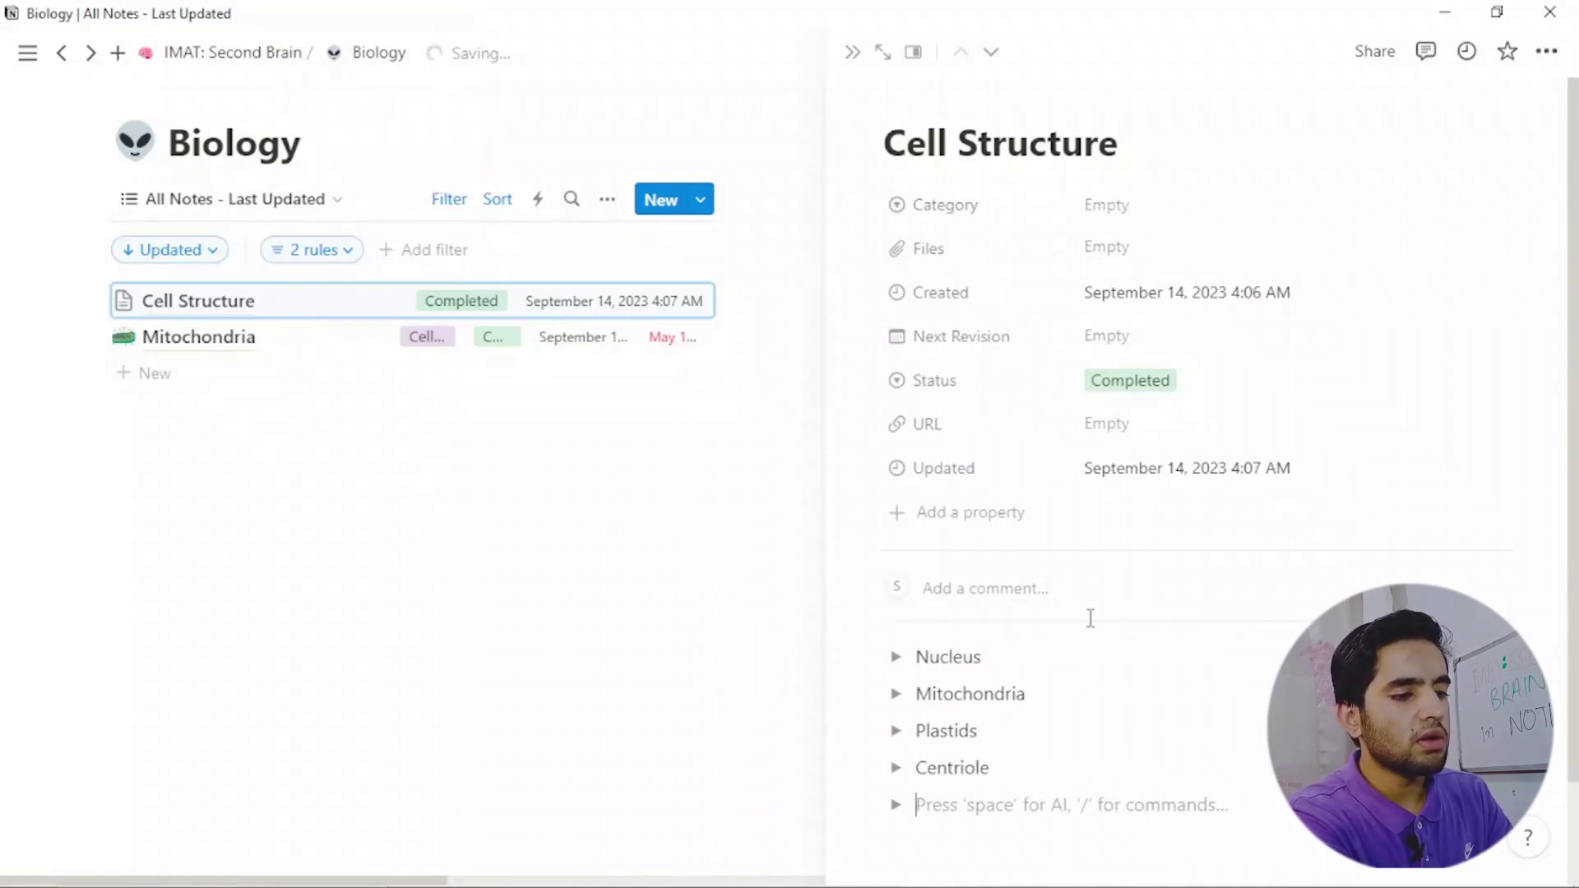
pyautogui.write('Golgi bodies')
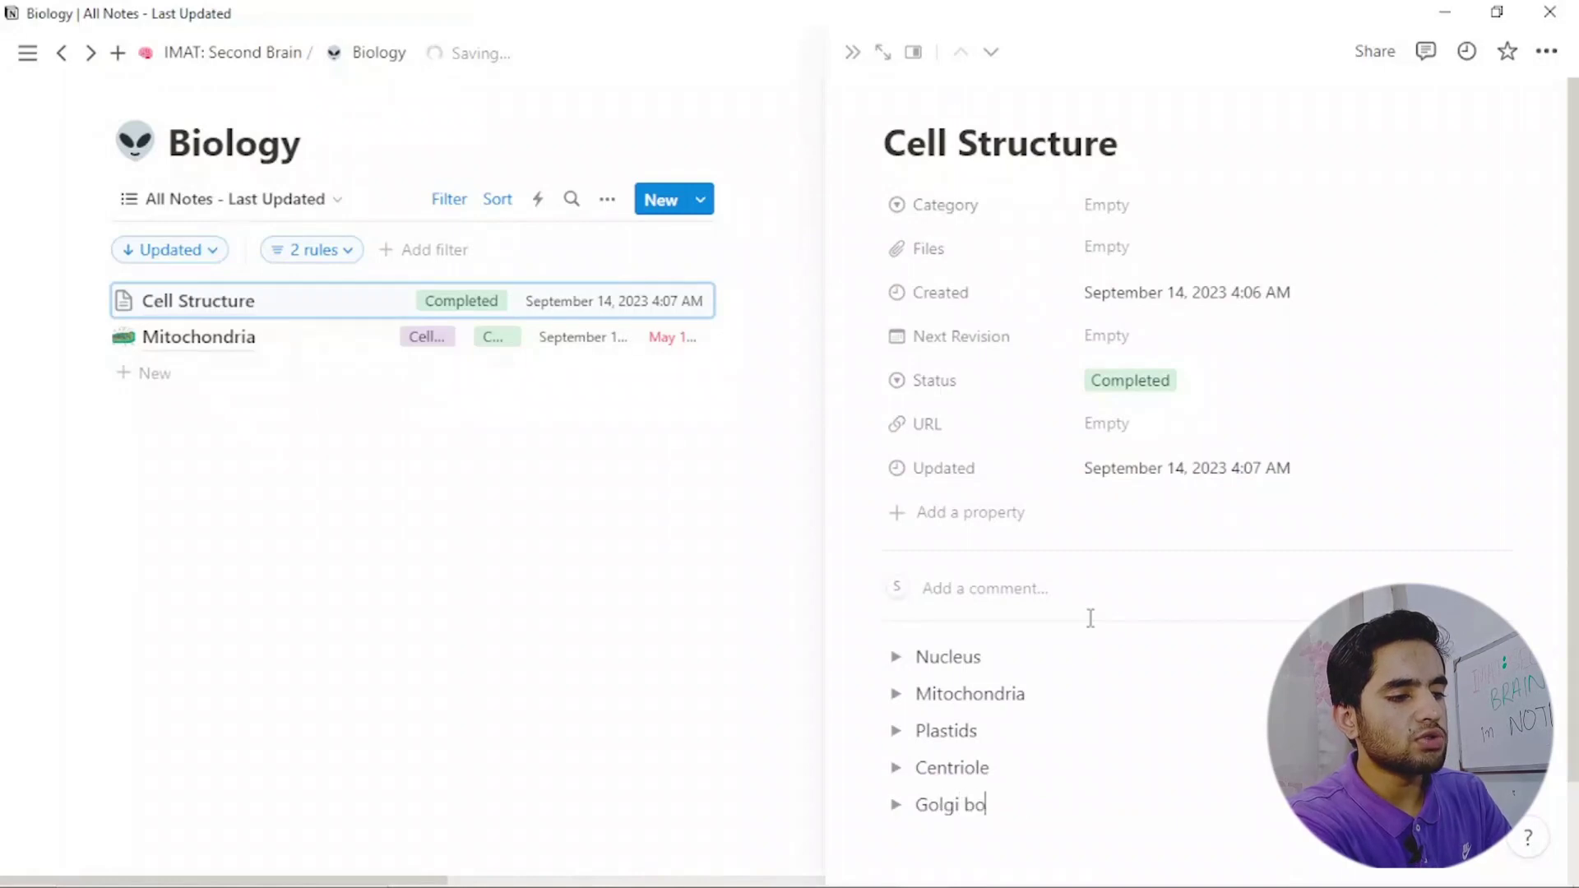
pyautogui.press('Return')
pyautogui.write('Lus')
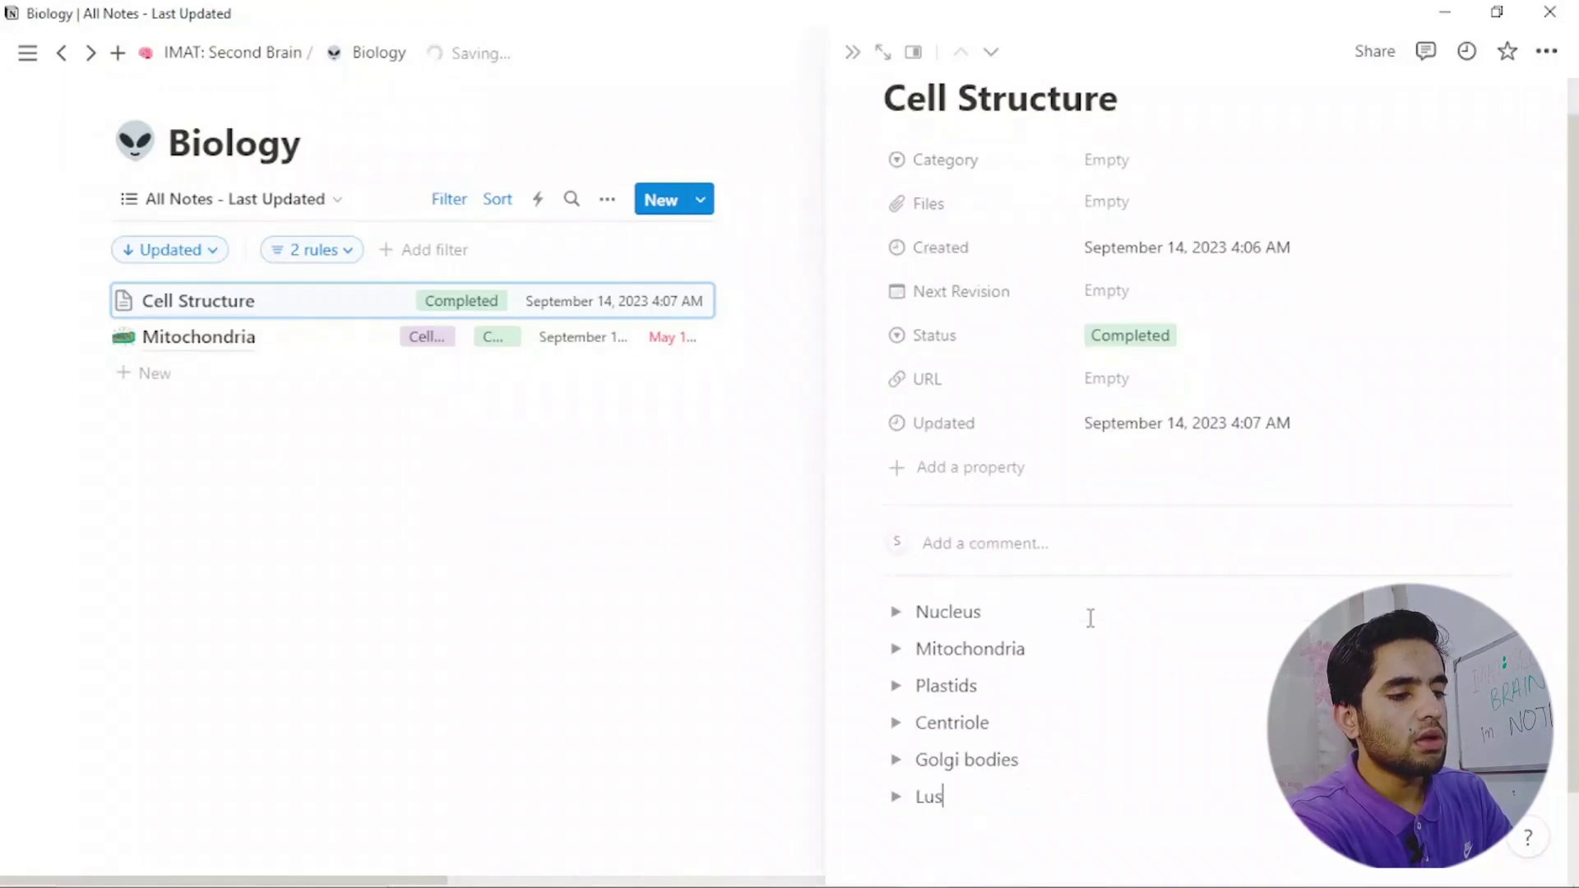
pyautogui.write('ysosomes')
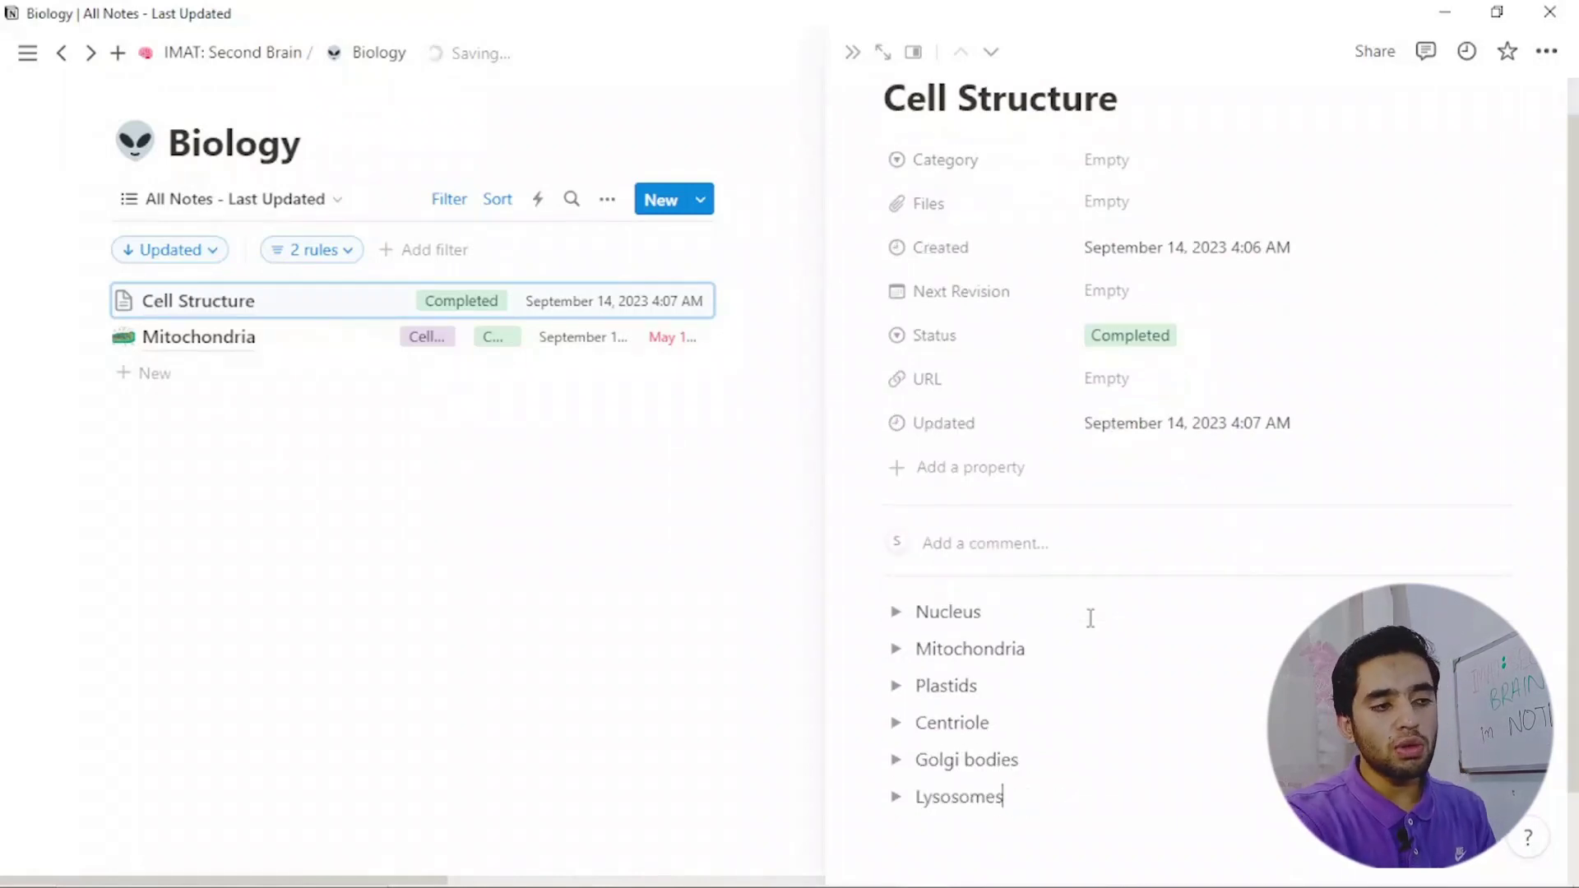
# Expand the Nucleus toggle and insert a nested toggle list block in its empty body.
pyautogui.click(897, 613)
pyautogui.click(986, 652)
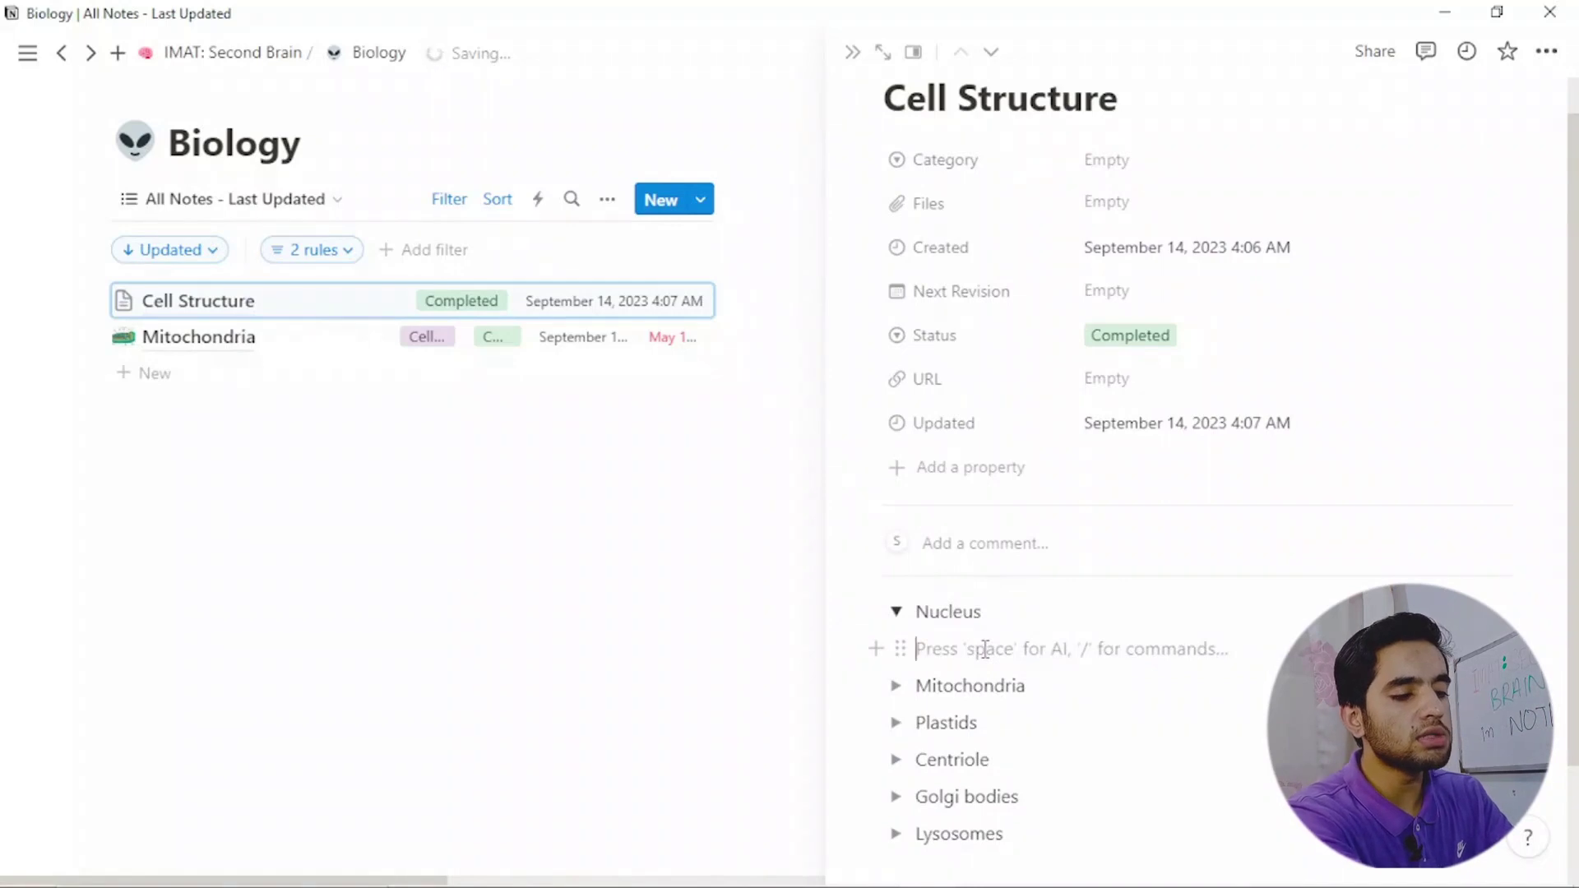
pyautogui.write('/')
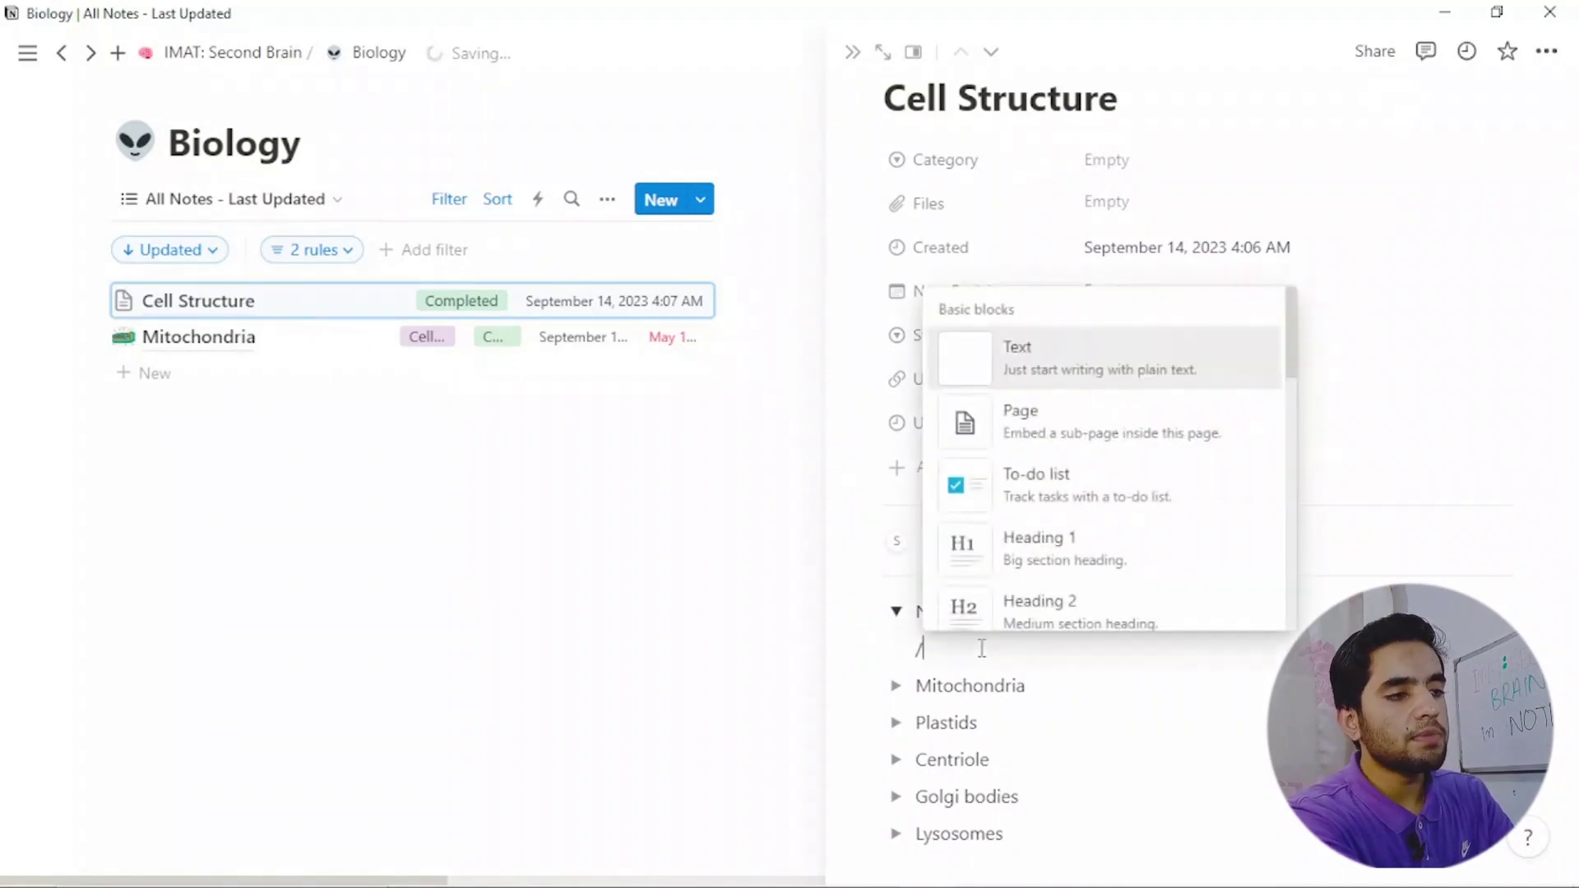
pyautogui.write('toggl')
pyautogui.press('Return')
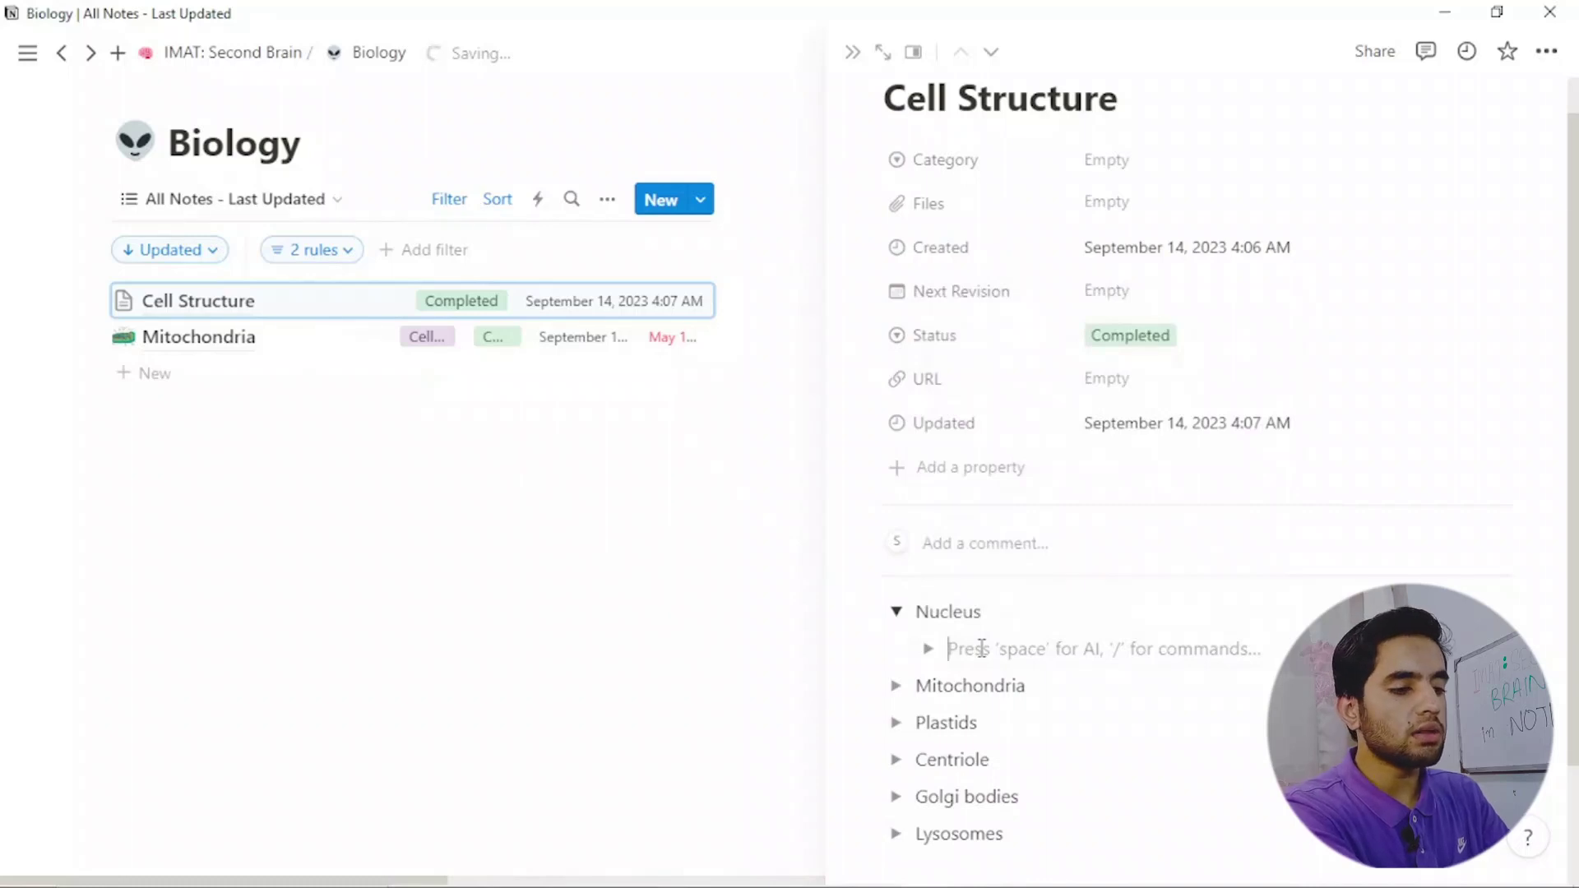
# Name the nested toggles under Nucleus "Introduction", "Structure" and "Function".
pyautogui.write('IN')
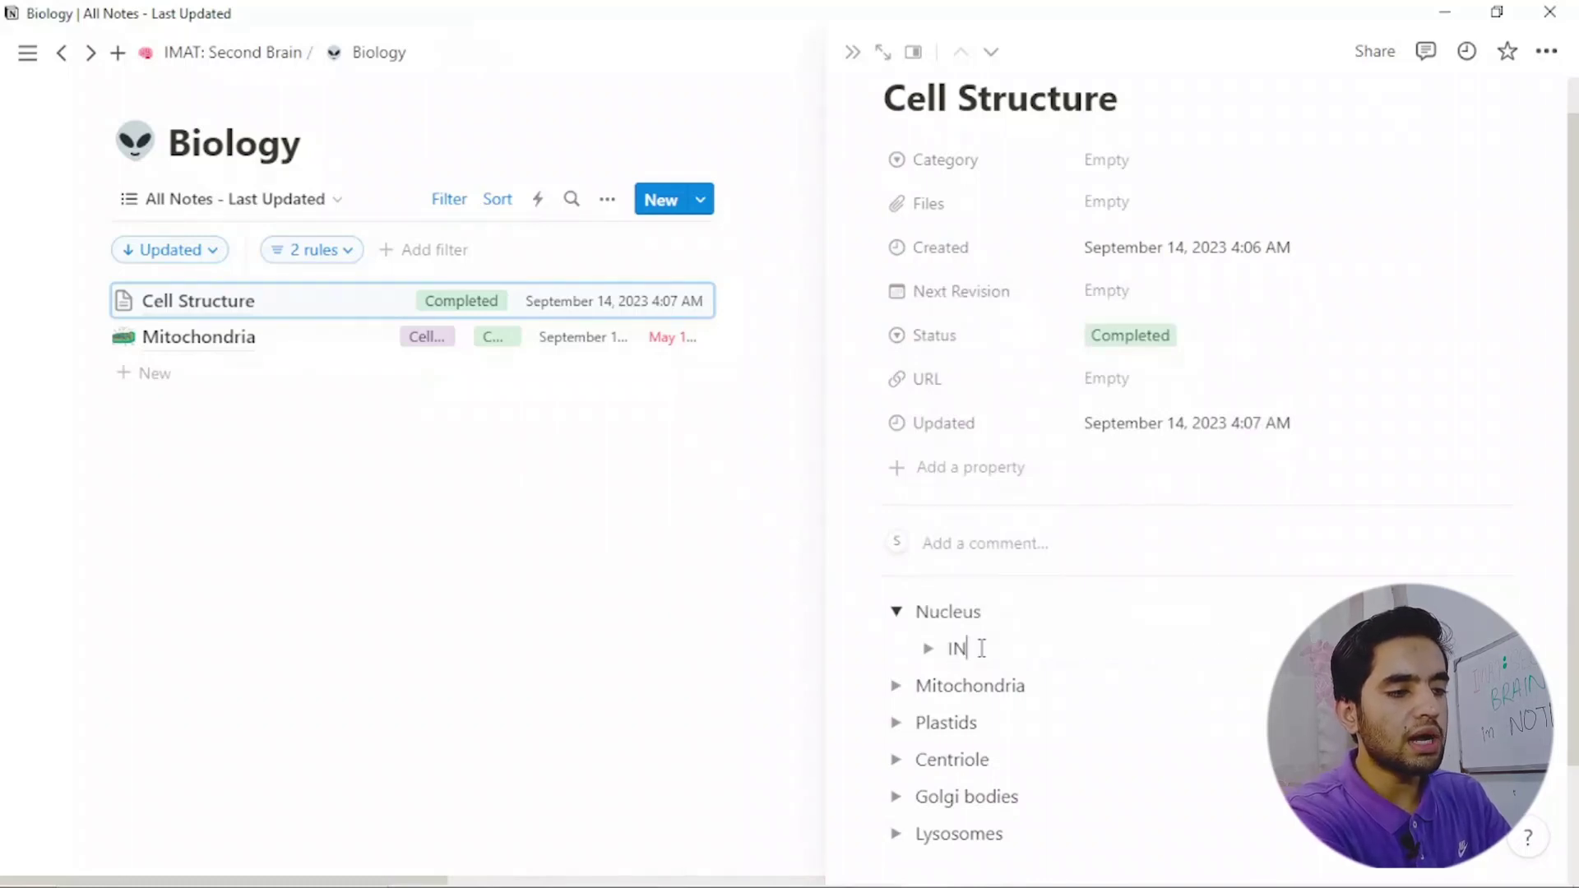
pyautogui.press('BackSpace')
pyautogui.write('ntrod')
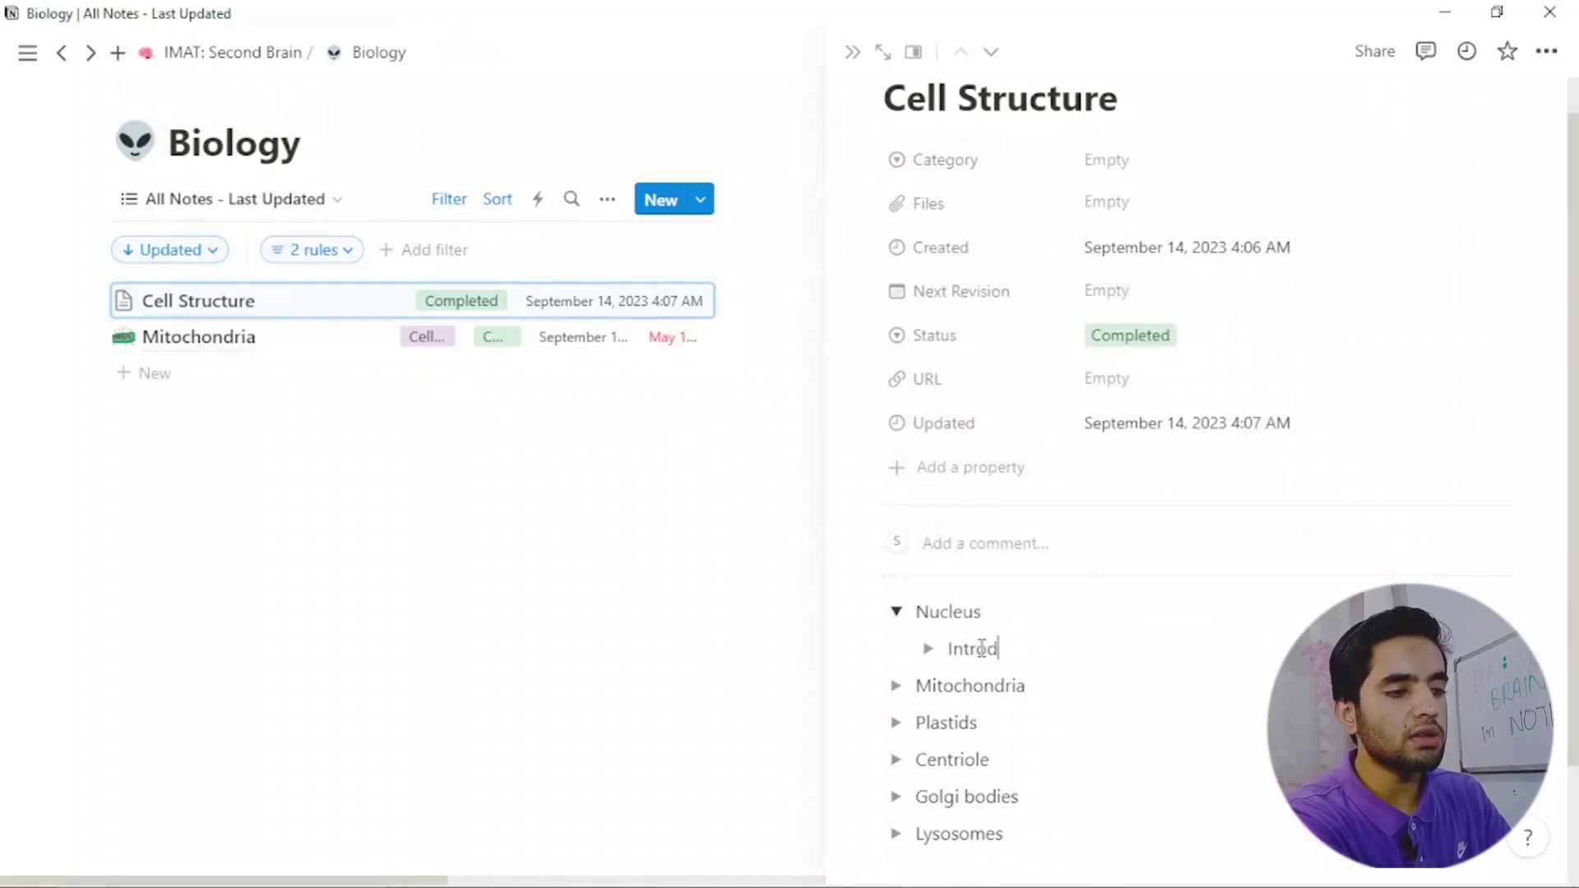
pyautogui.write('uction')
pyautogui.press('Return')
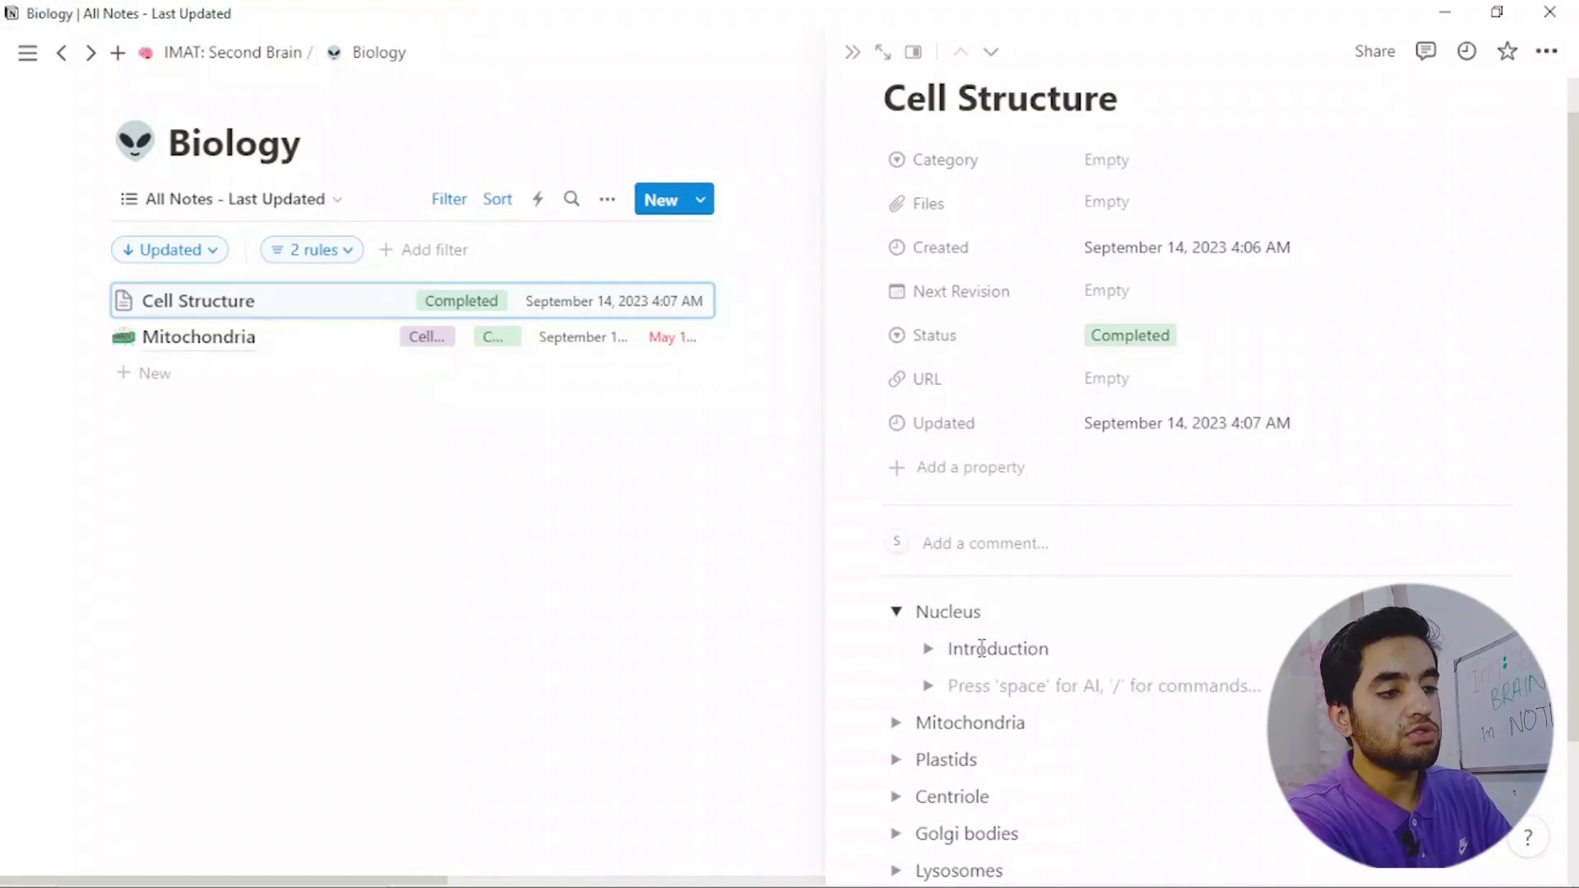
pyautogui.write('Structure')
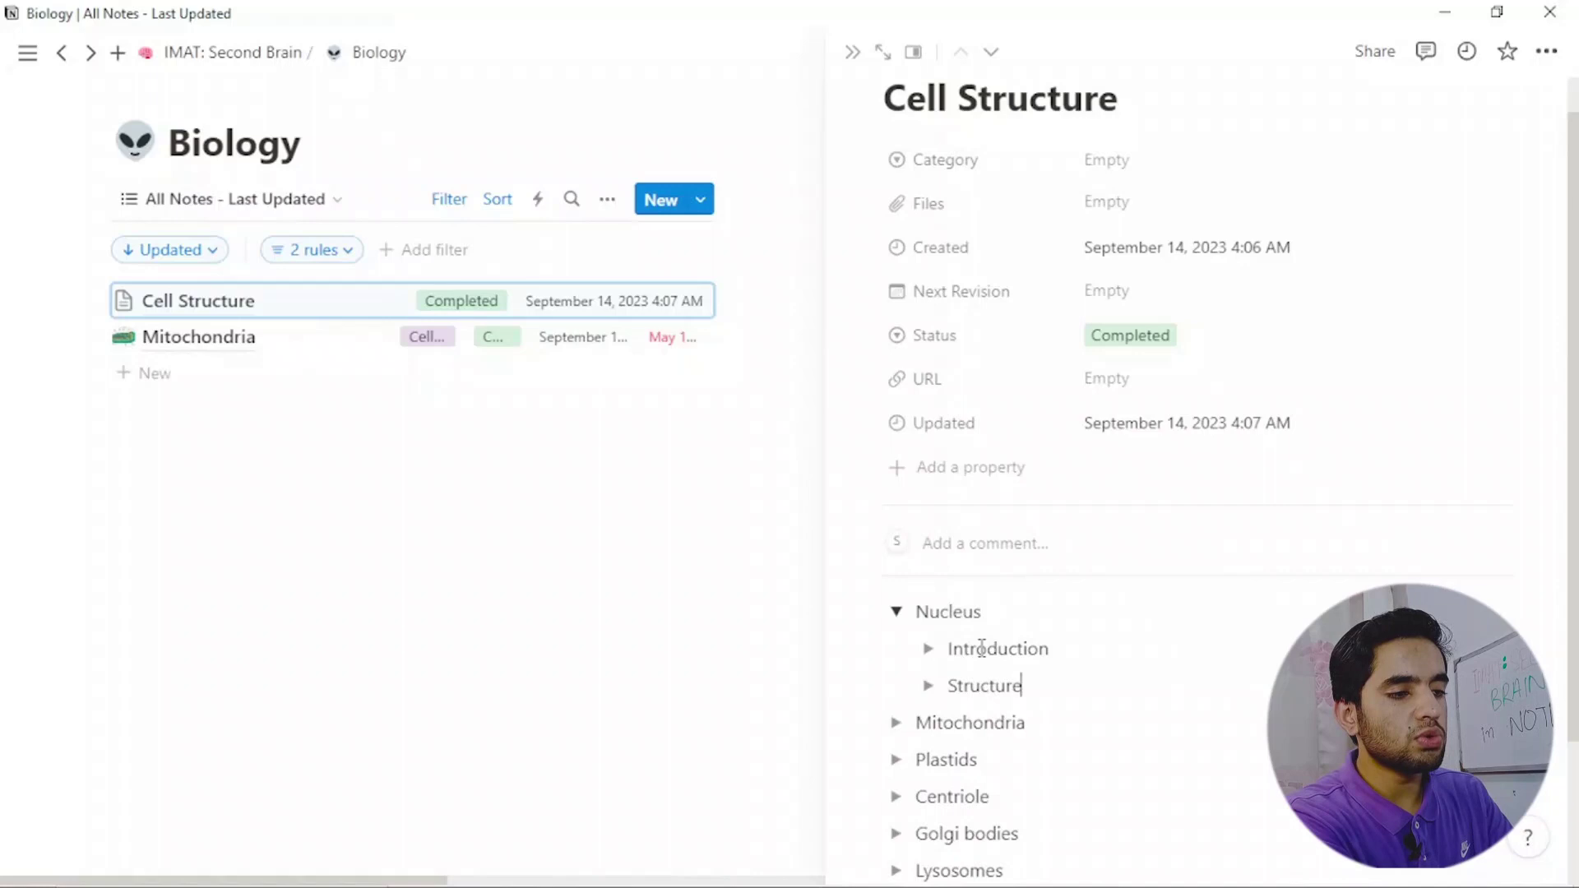
pyautogui.press('Return')
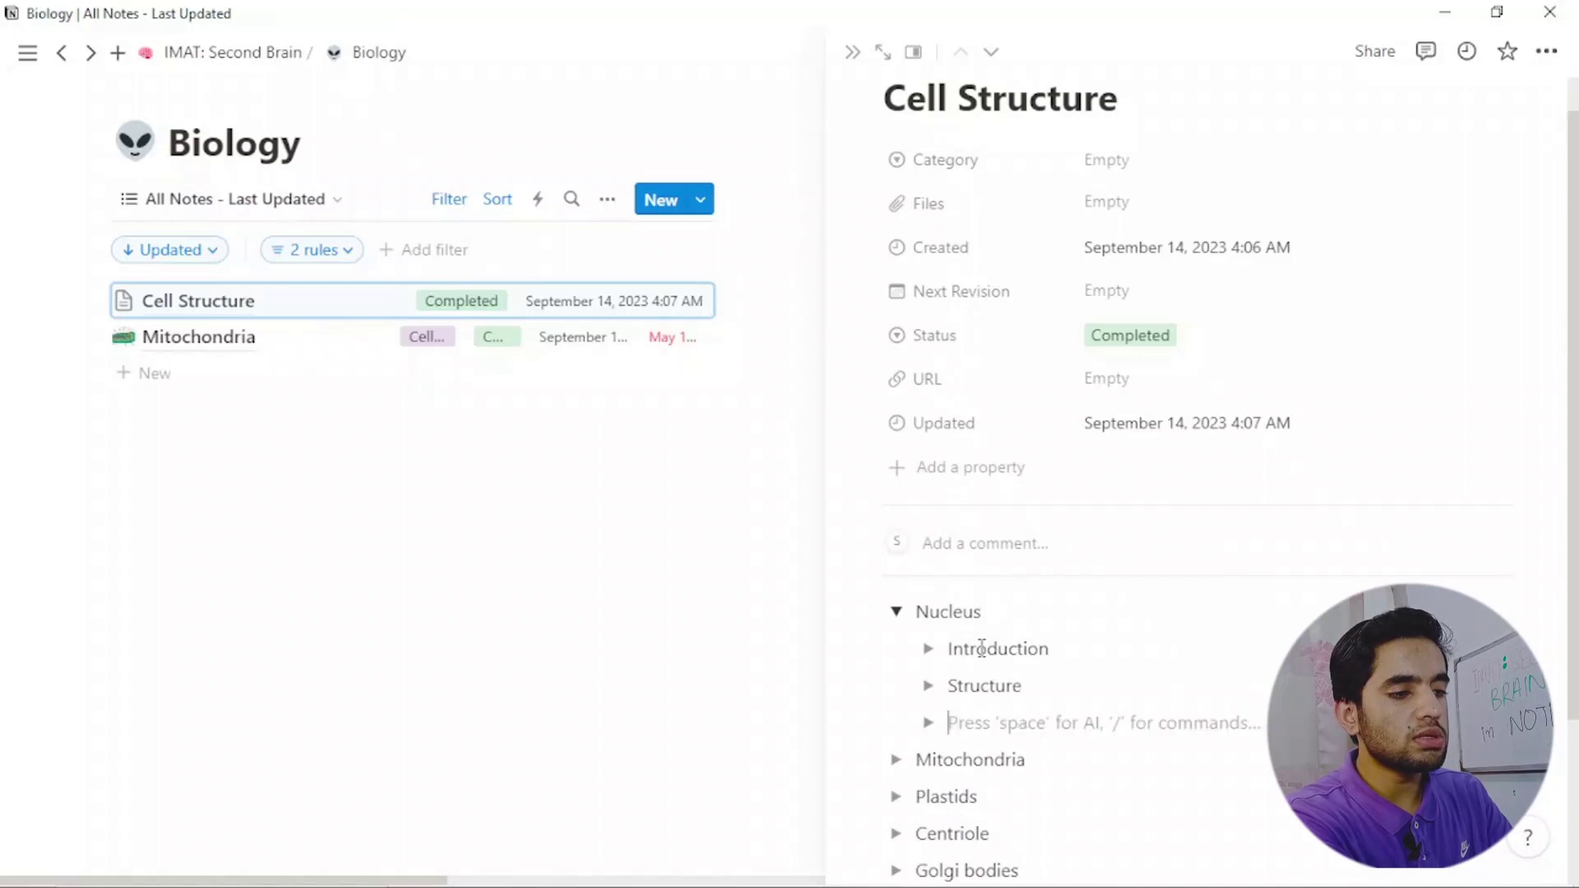
pyautogui.write('Guc')
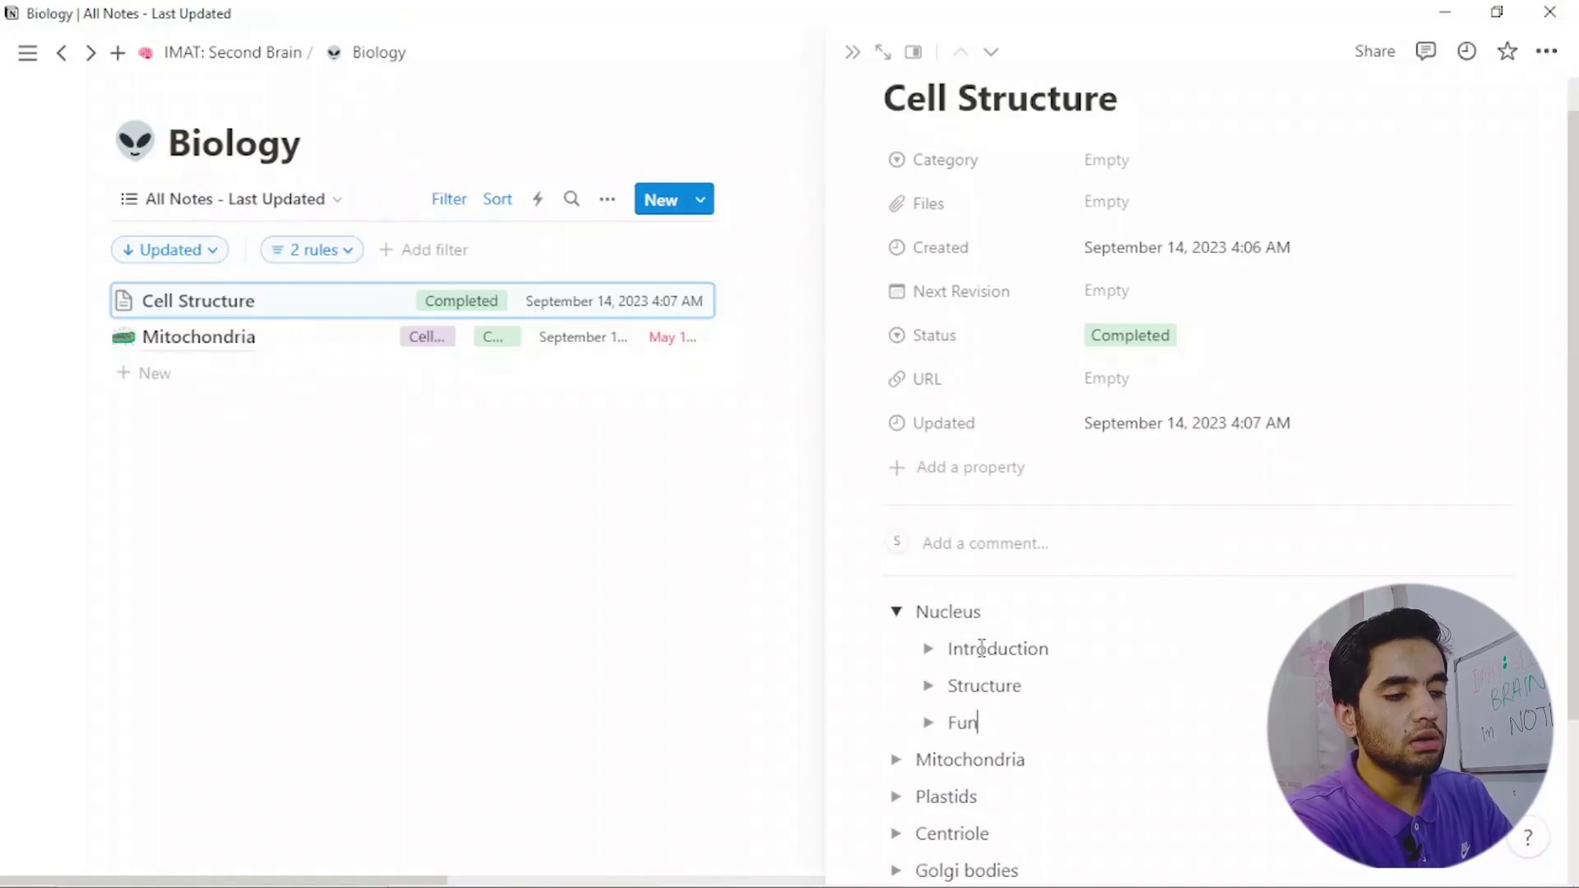
pyautogui.write('n')
pyautogui.write('ion')
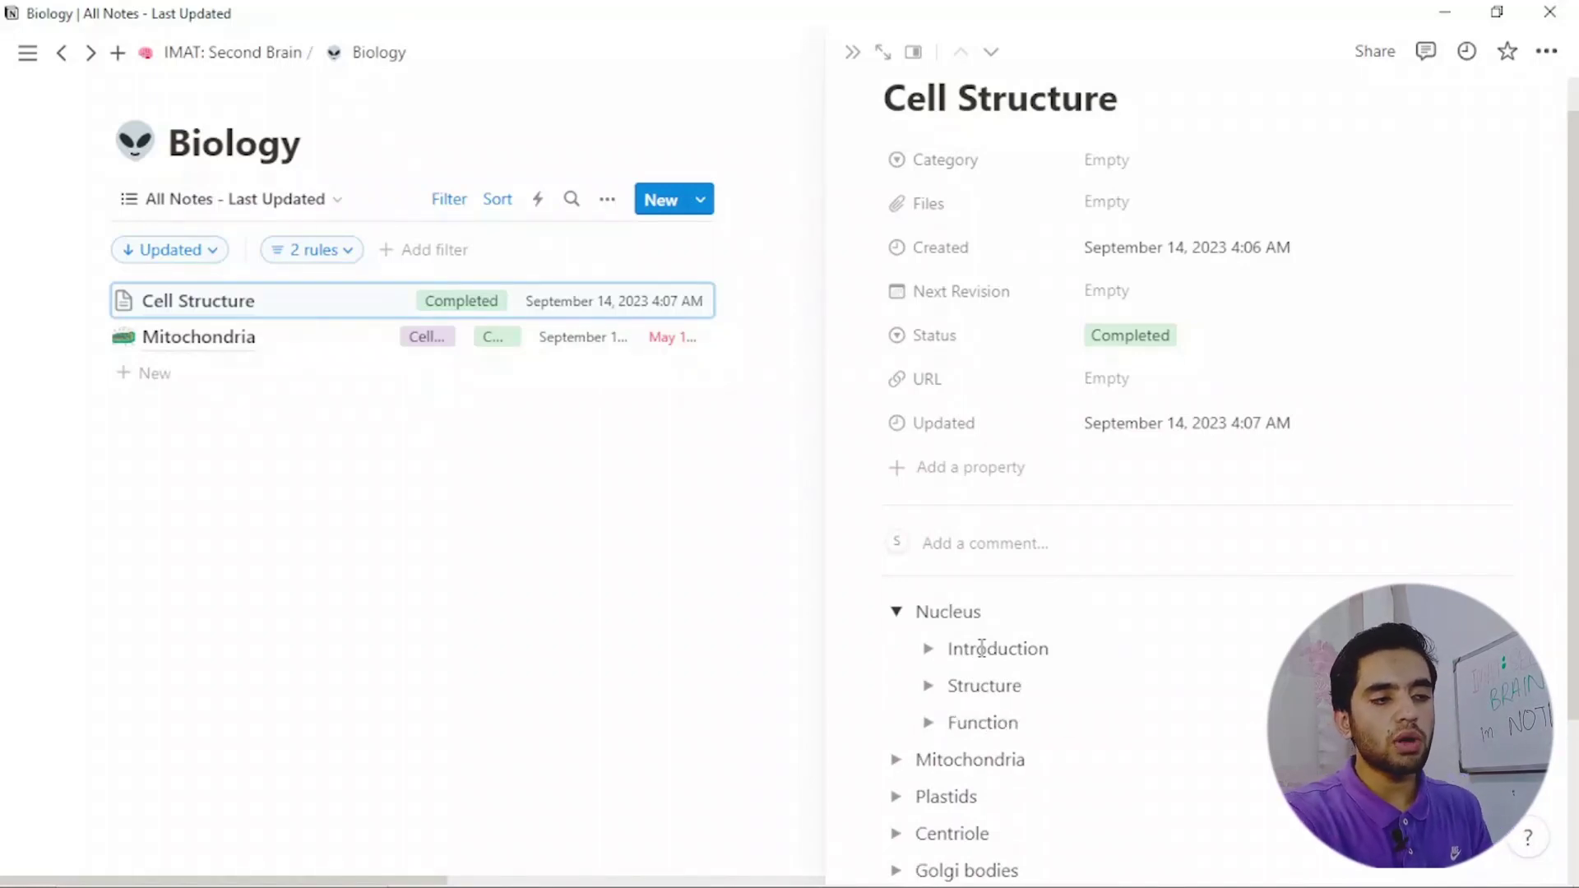
# Expand the Introduction toggle to show its empty body, then collapse both it and the Nucleus toggle.
pyautogui.click(930, 649)
pyautogui.click(987, 686)
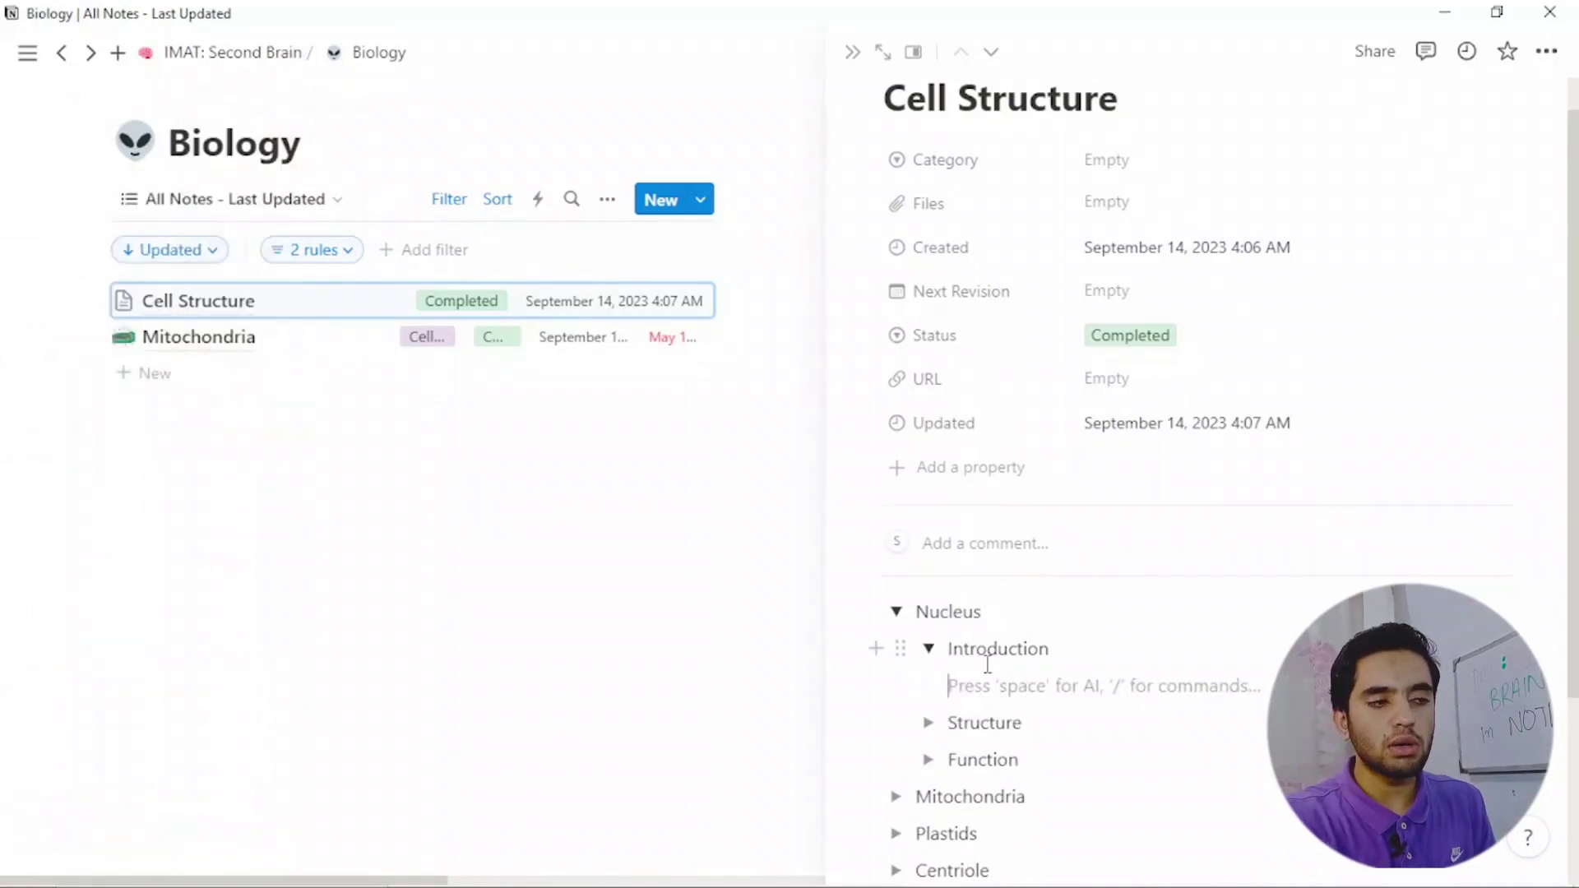
pyautogui.click(929, 649)
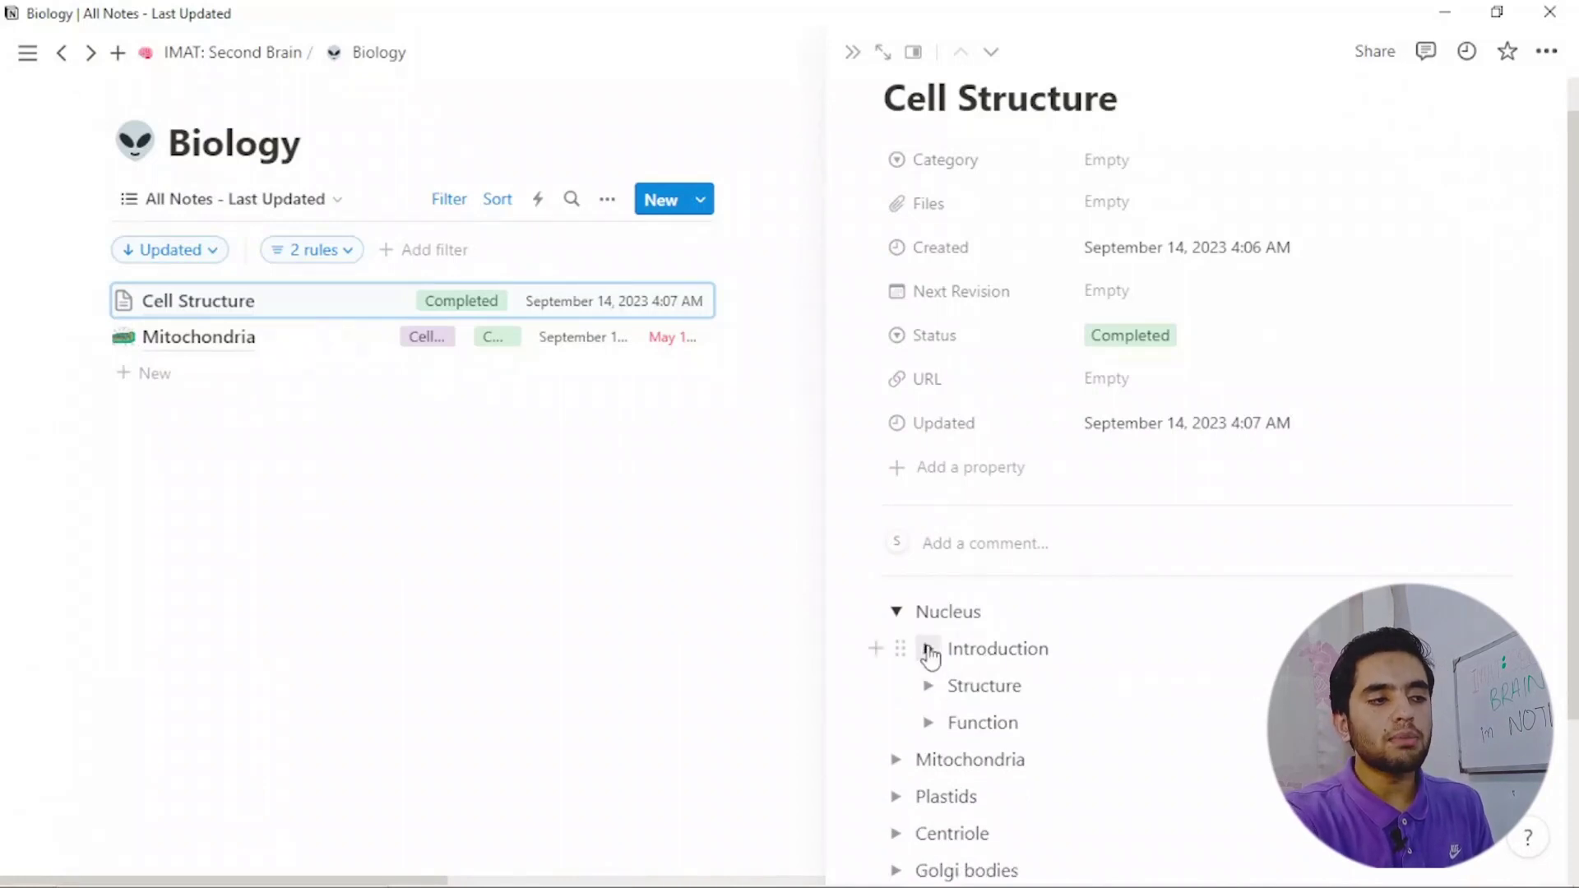
pyautogui.click(896, 612)
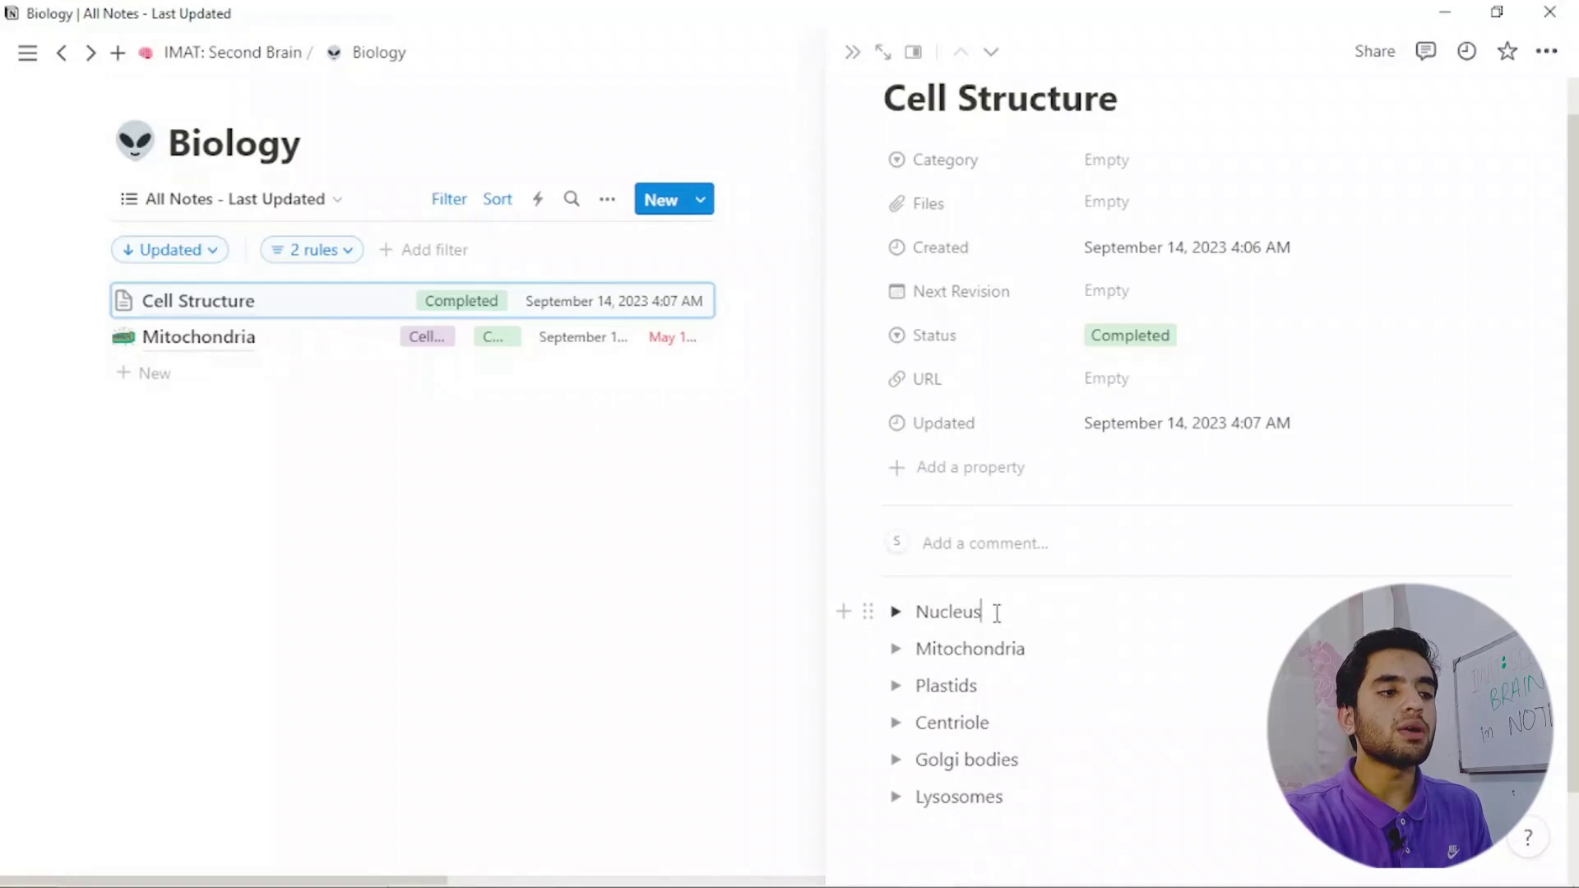
# Format the Nucleus toggle's title in orange bold text.
pyautogui.moveTo(996, 613); pyautogui.dragTo(917, 618)
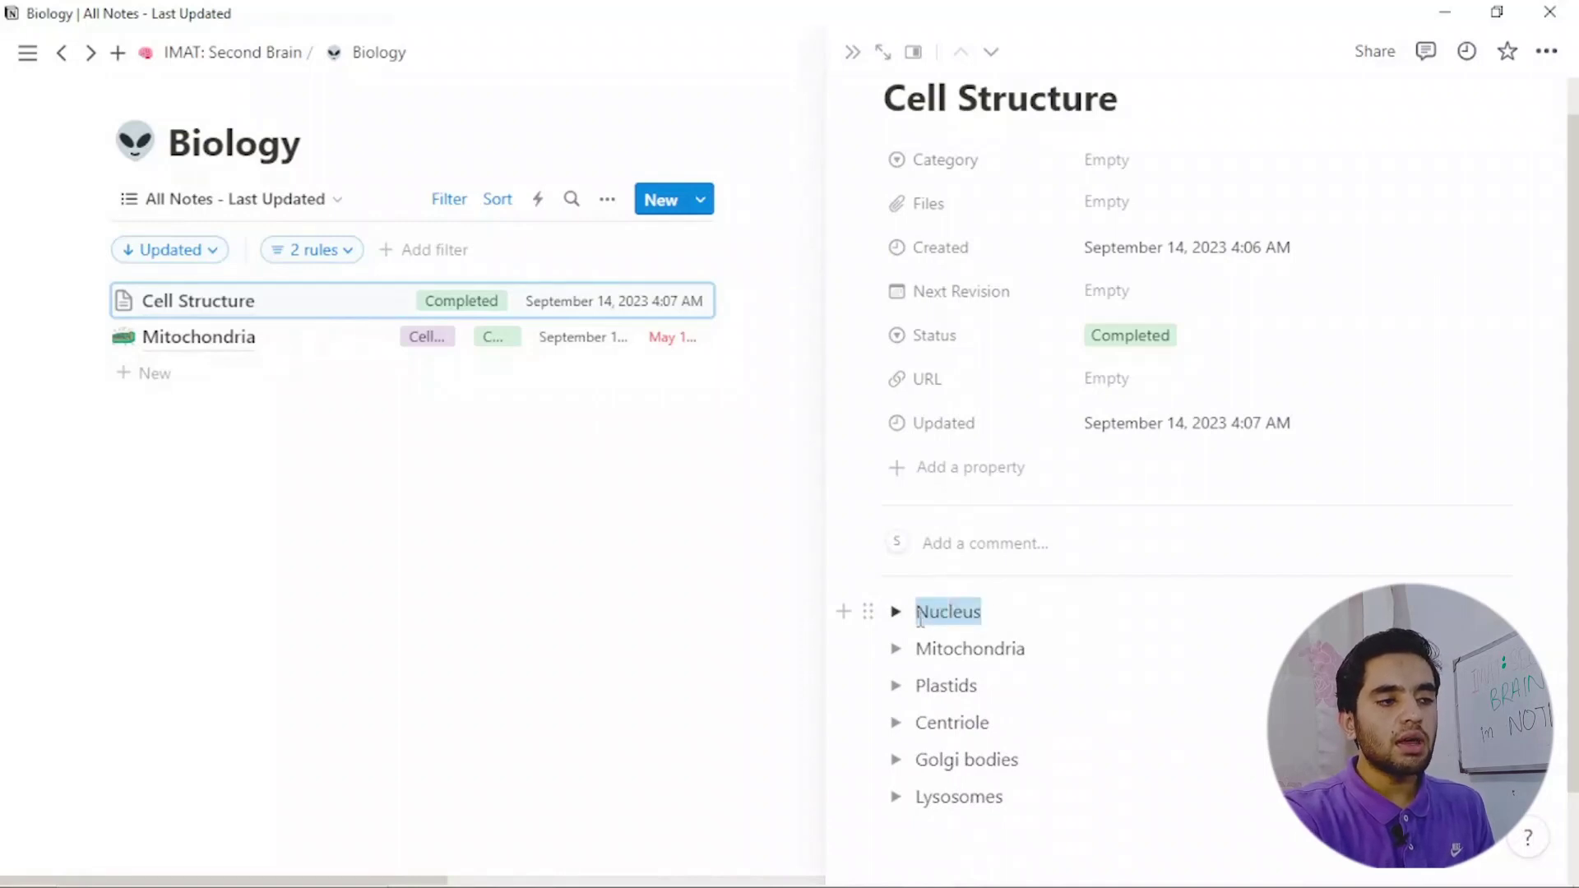
pyautogui.rightClick(935, 611)
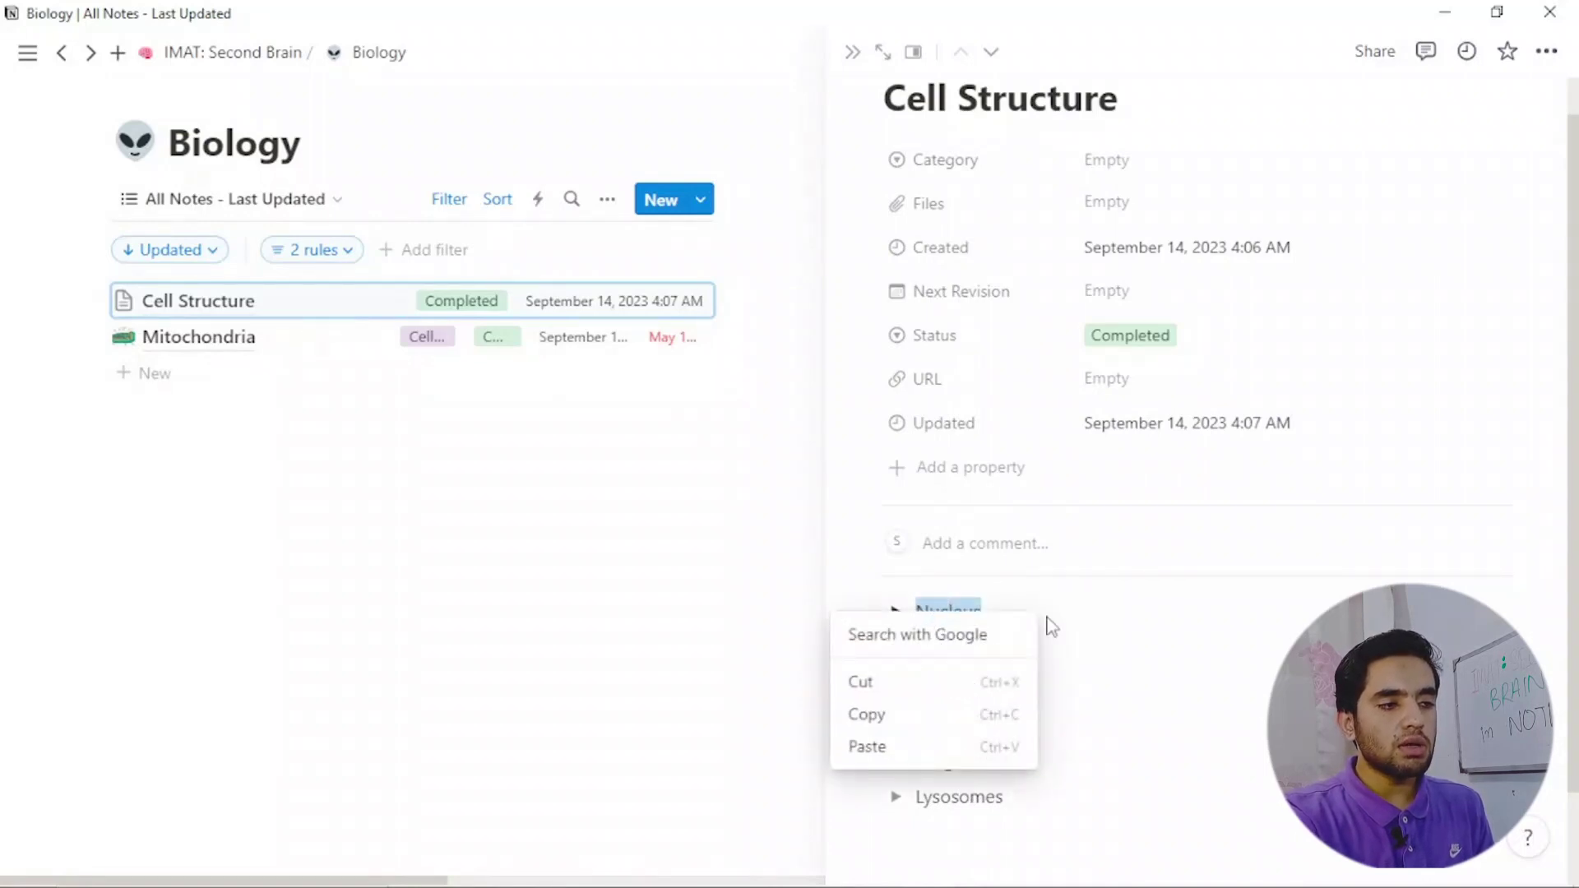
pyautogui.click(977, 623)
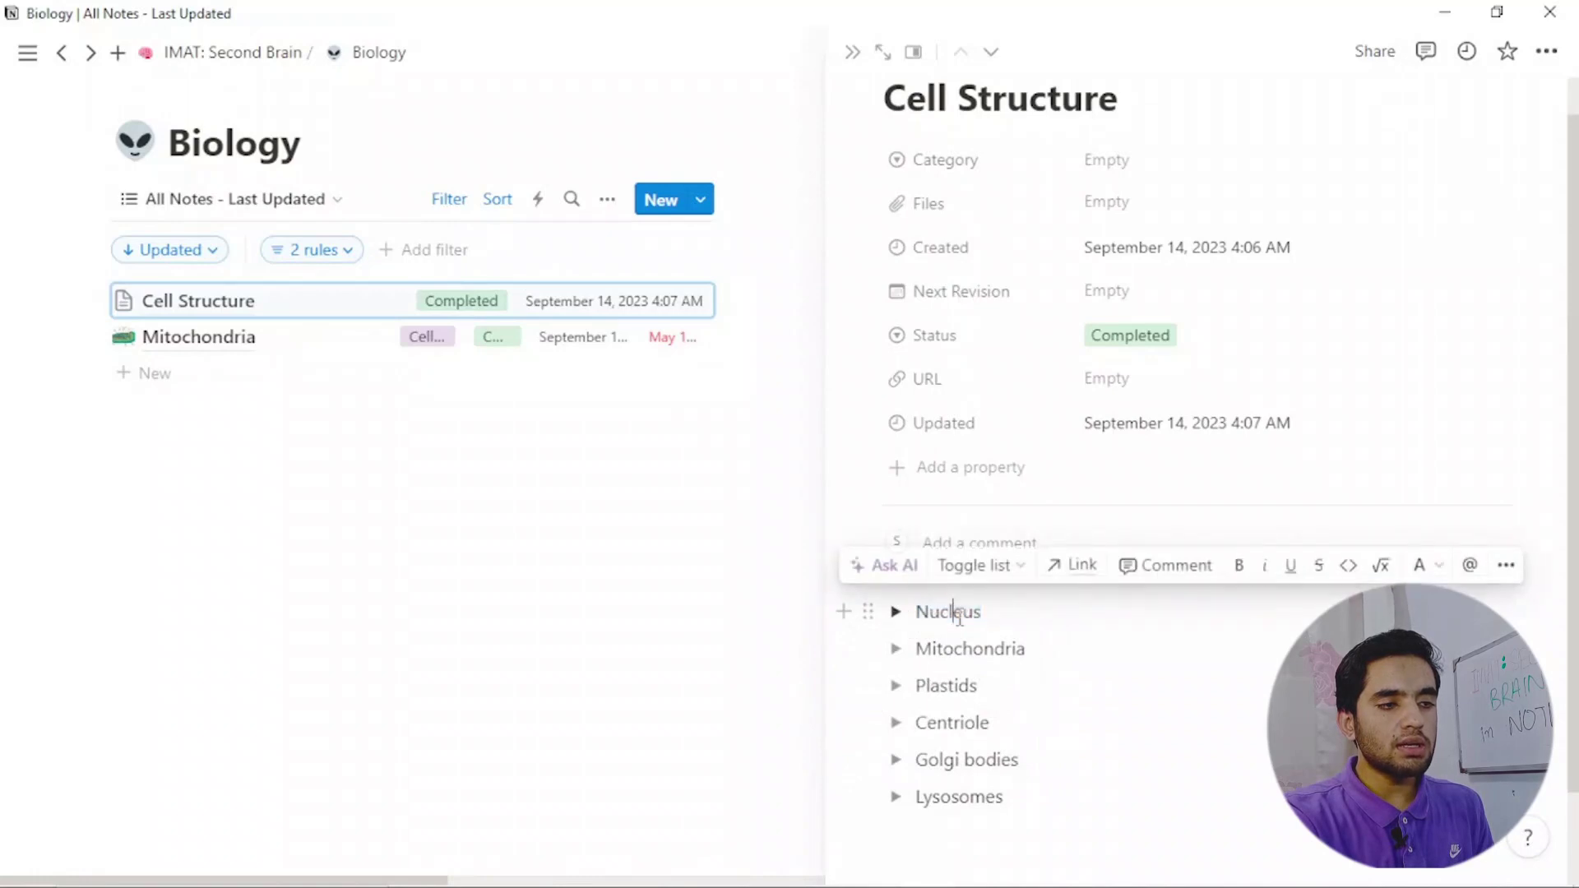
pyautogui.doubleClick(959, 617)
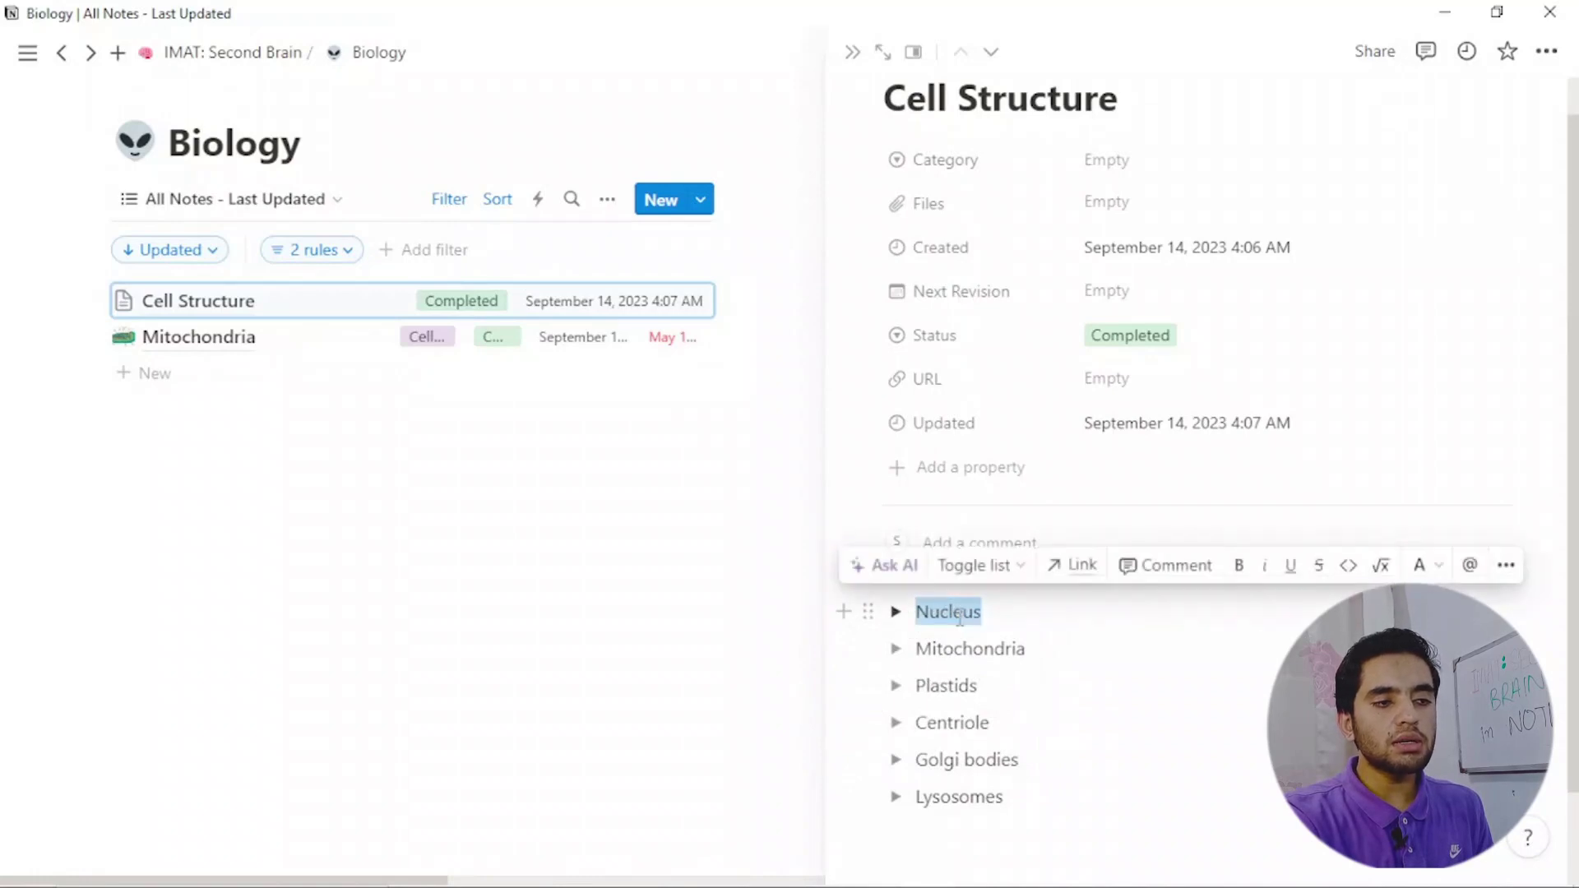
pyautogui.click(1421, 566)
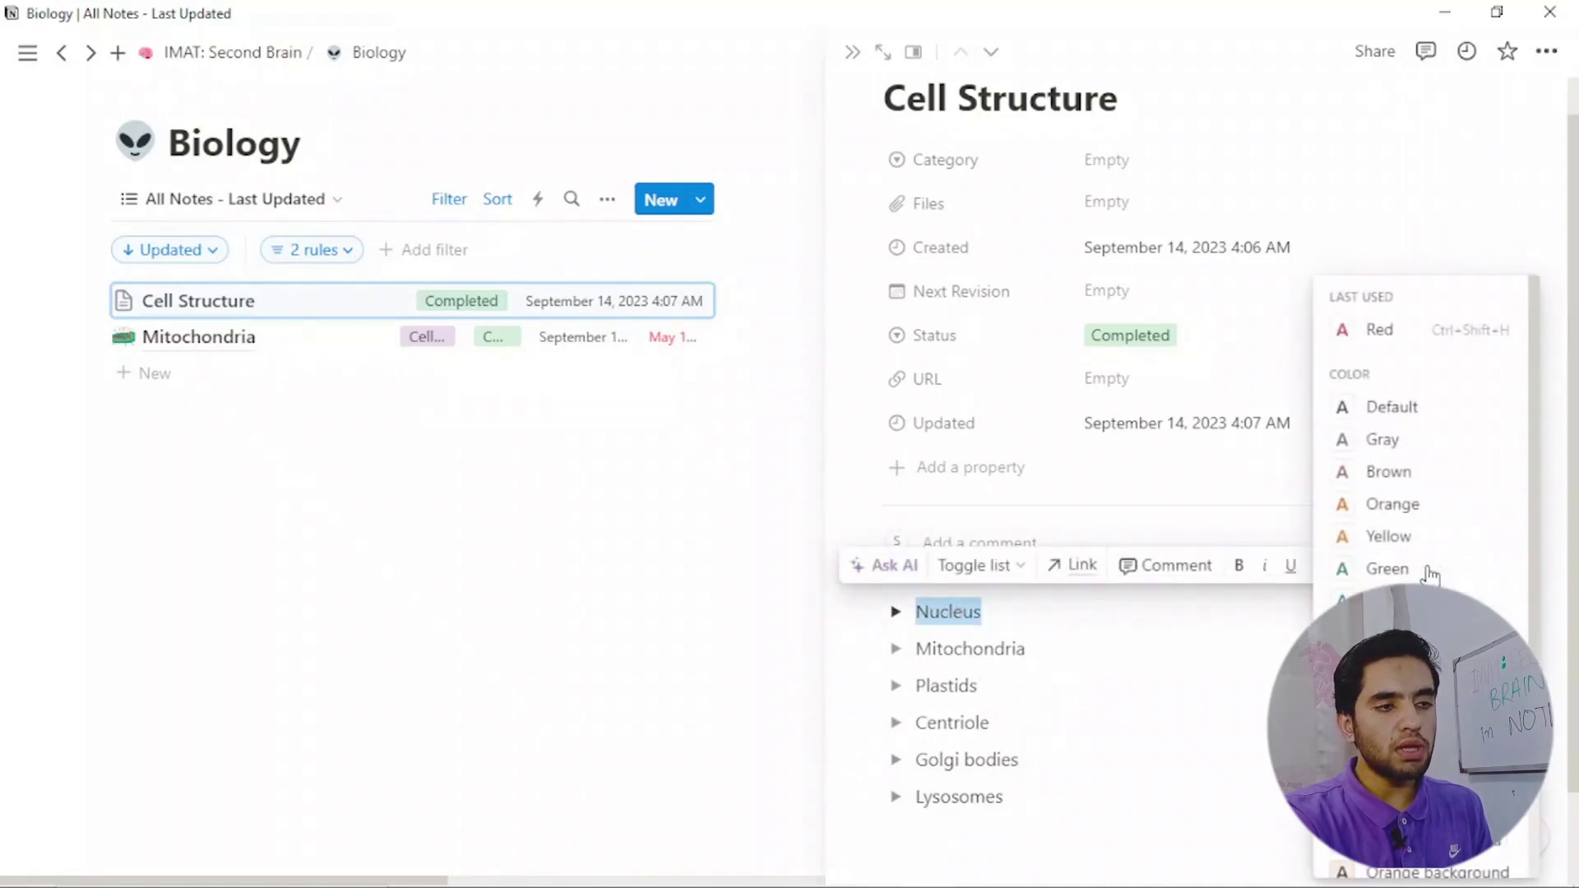
pyautogui.click(1372, 505)
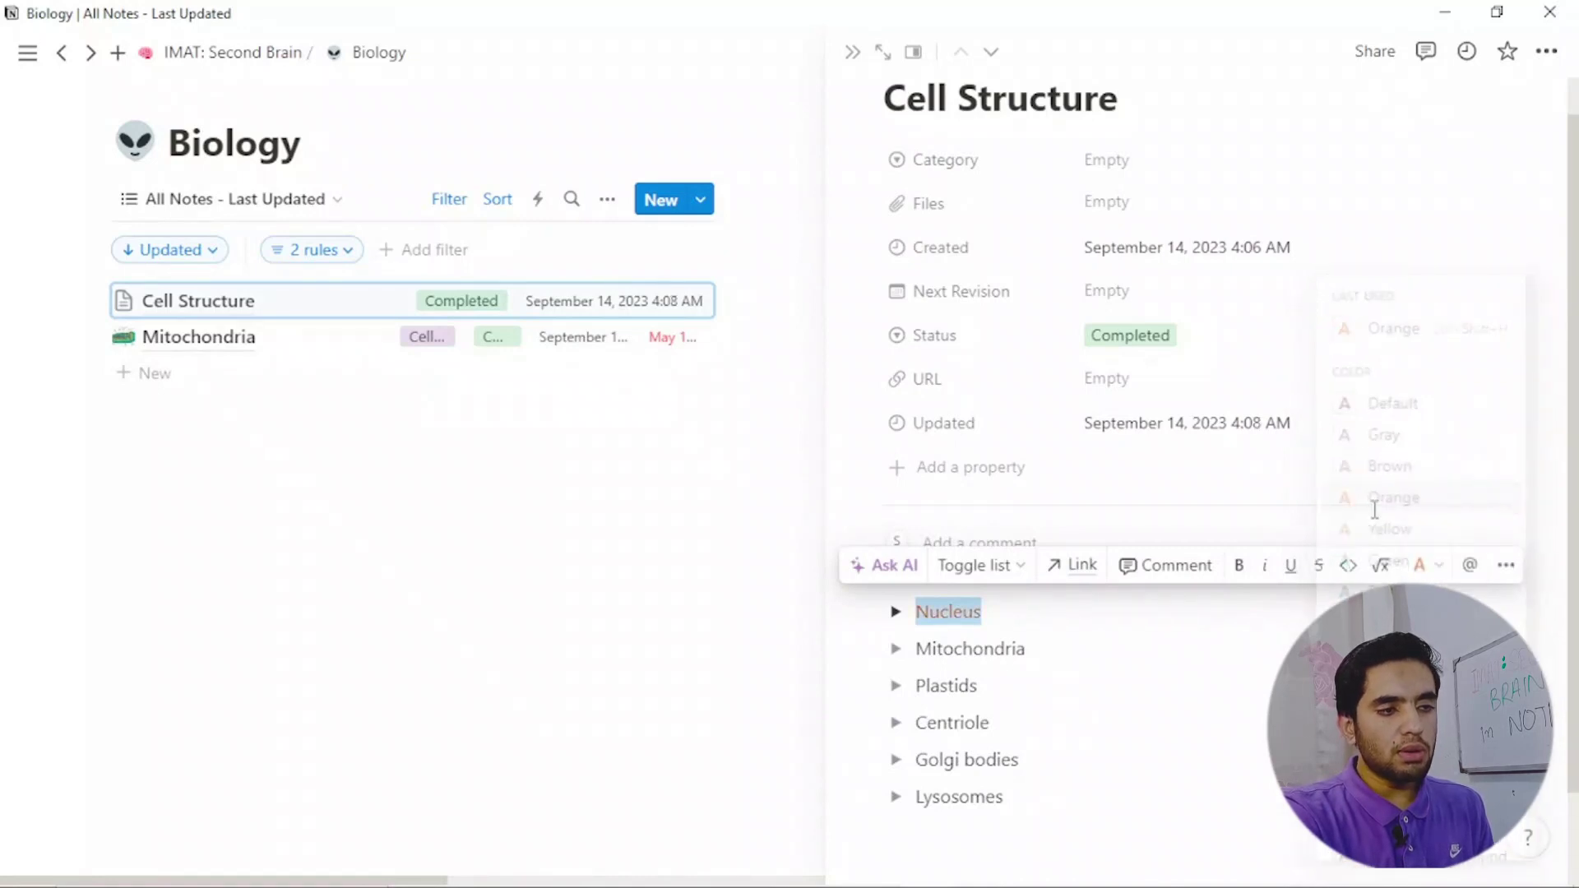
pyautogui.click(1239, 566)
# Format the Mitochondria toggle's title in red bold text.
pyautogui.moveTo(1033, 666); pyautogui.dragTo(918, 662)
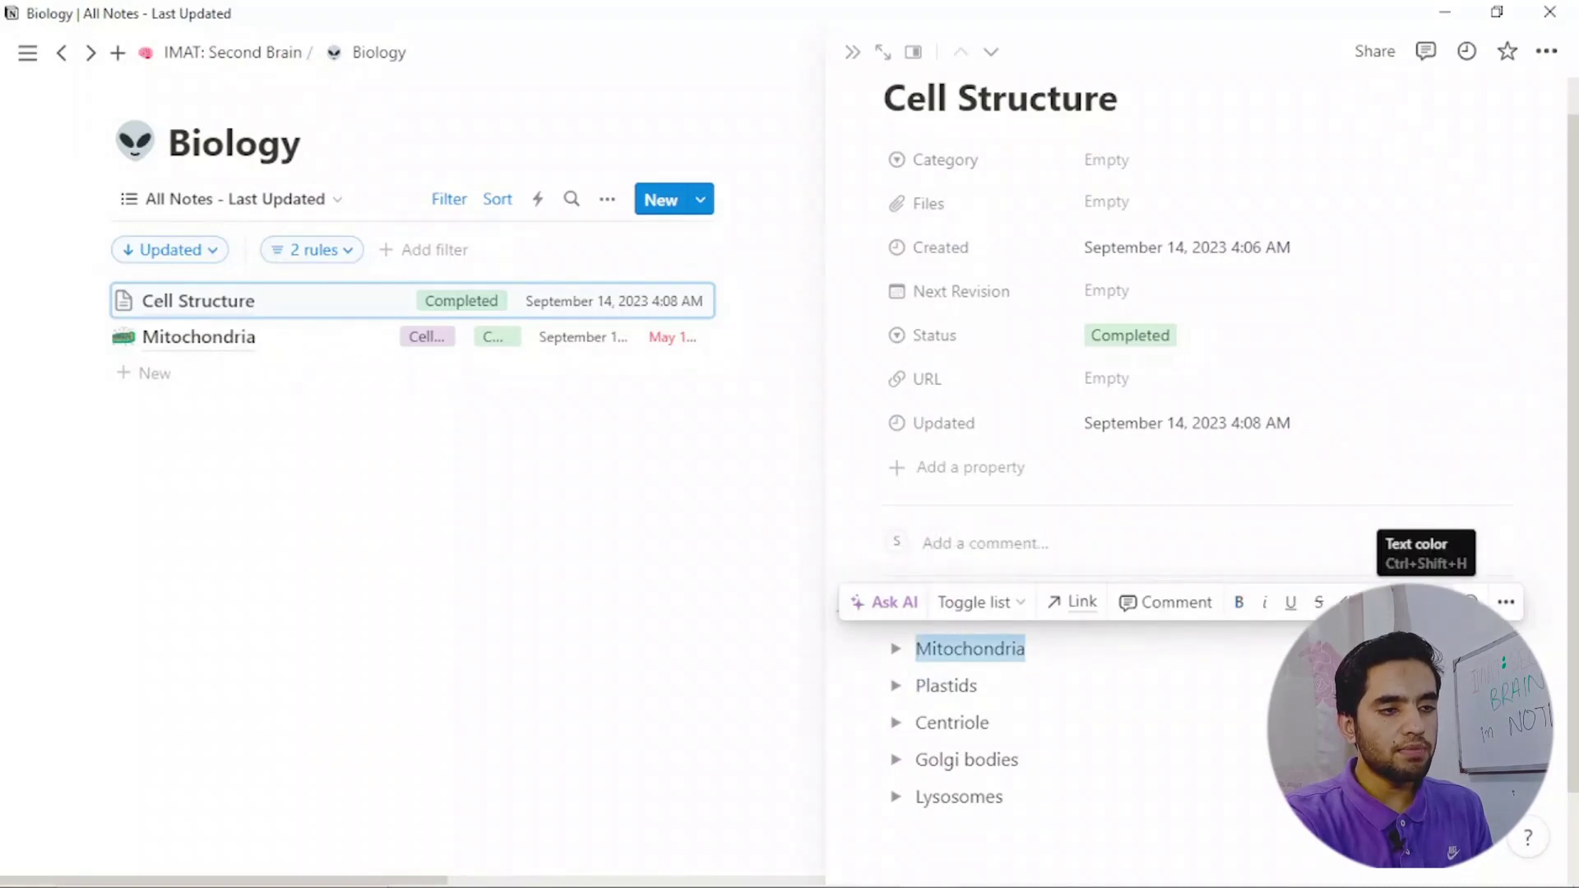
pyautogui.click(1424, 602)
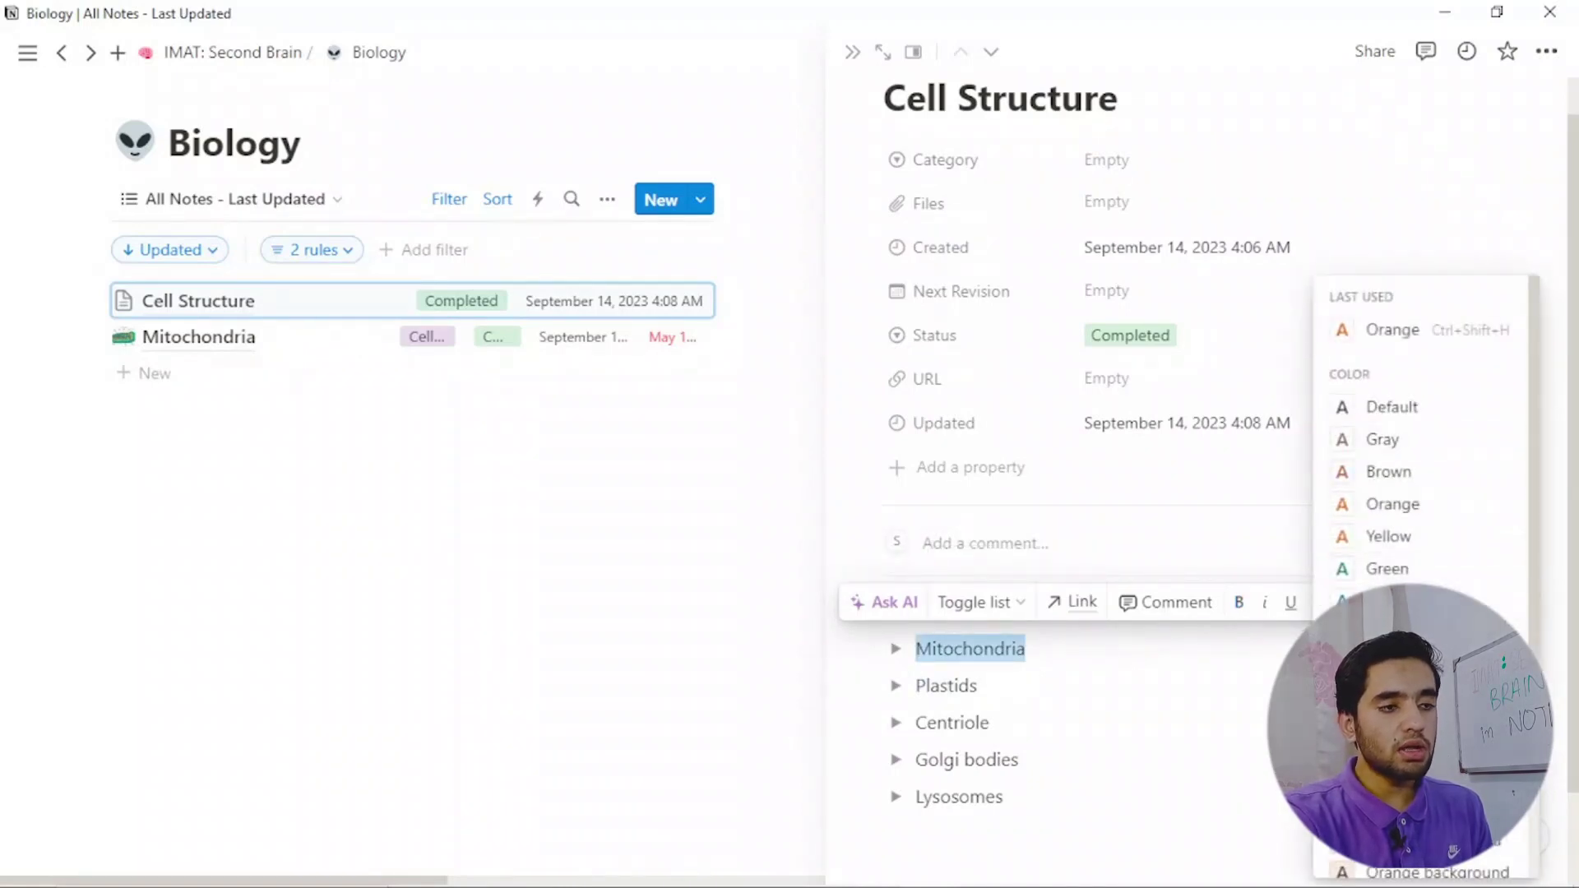
pyautogui.press('Escape')
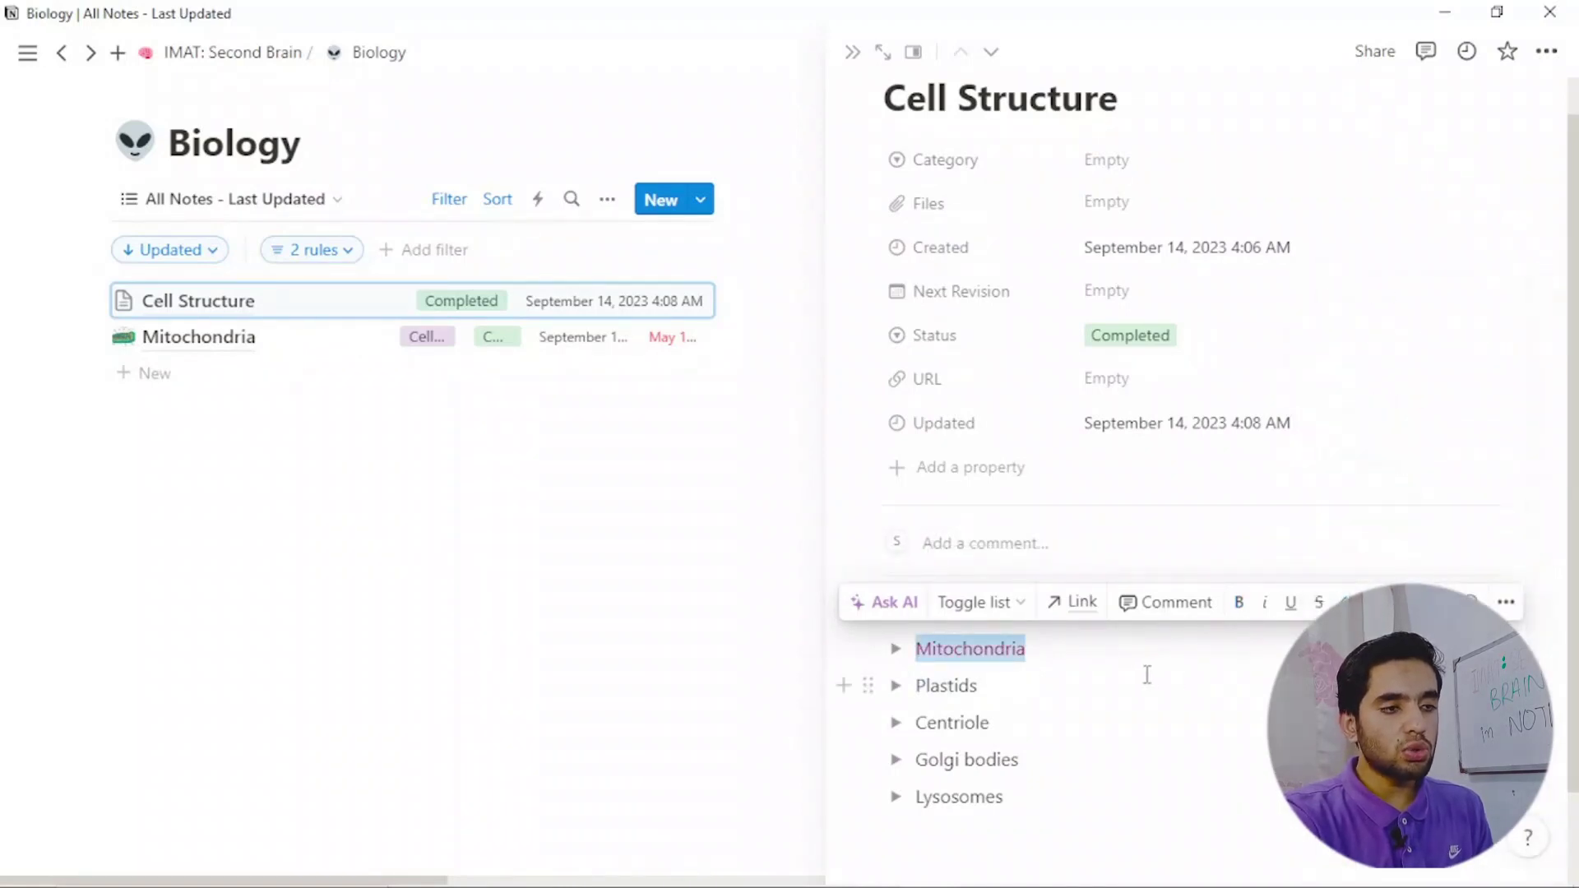
pyautogui.click(1238, 602)
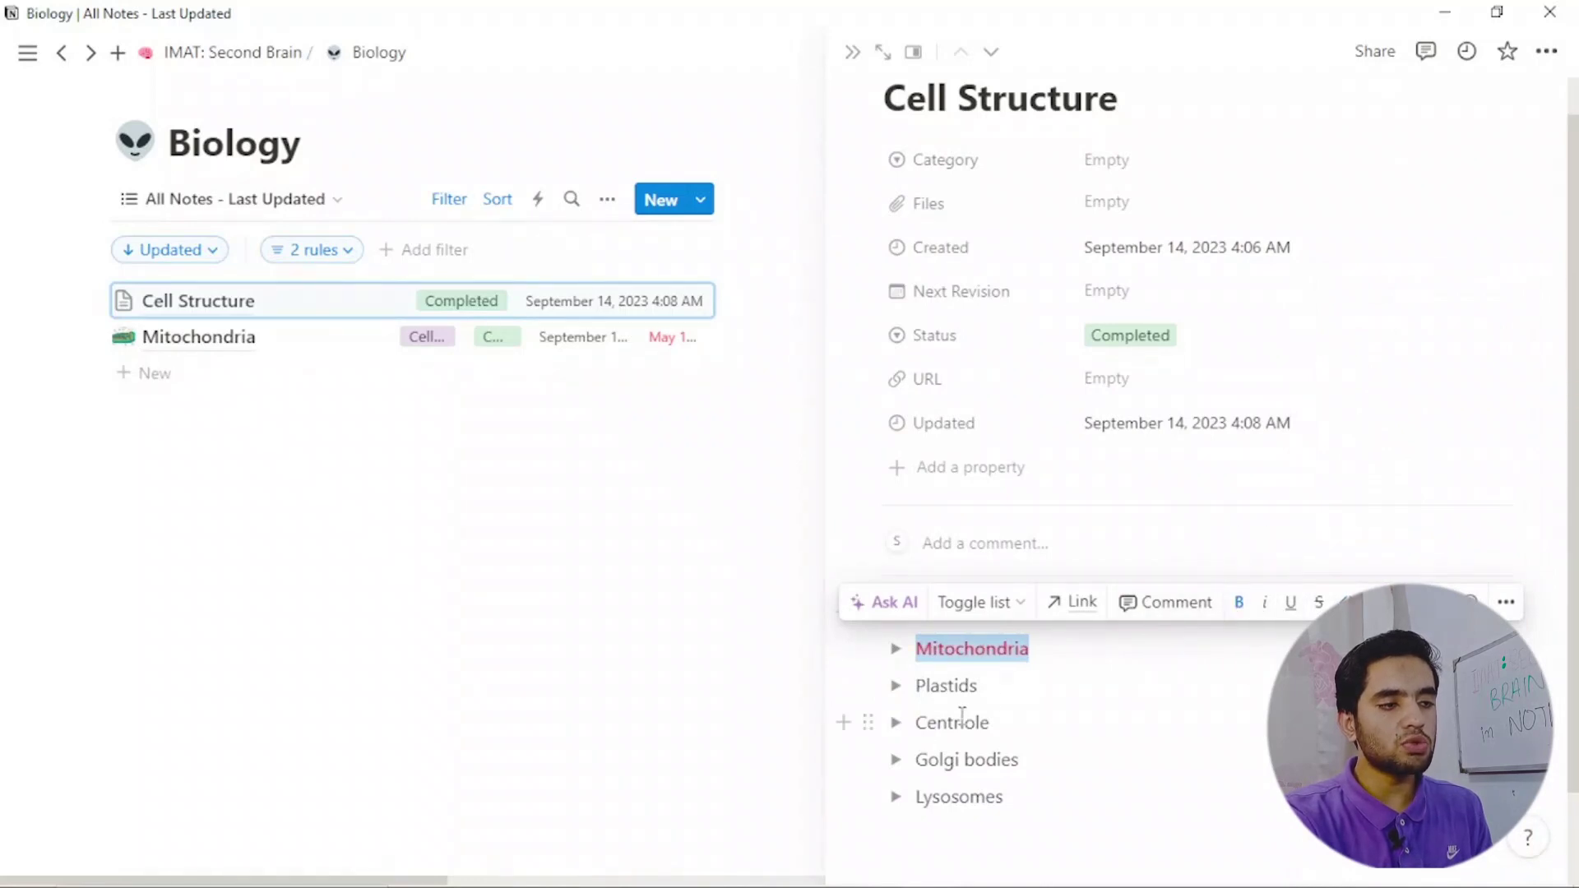
# Set the Plastids toggle's title to green text.
pyautogui.moveTo(994, 691); pyautogui.dragTo(924, 697)
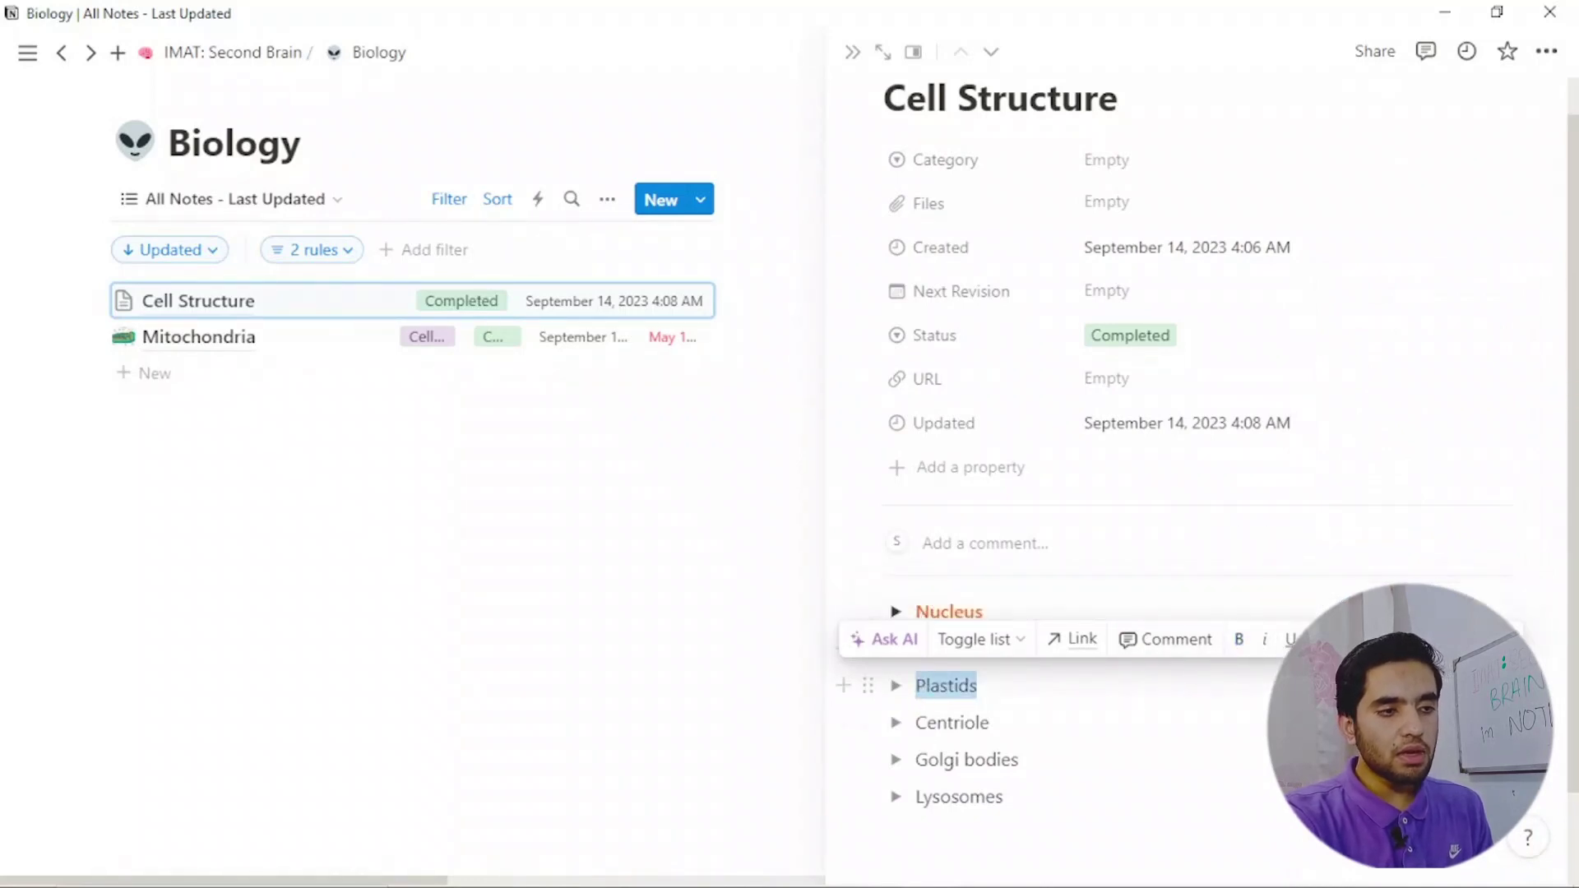
pyautogui.click(1432, 639)
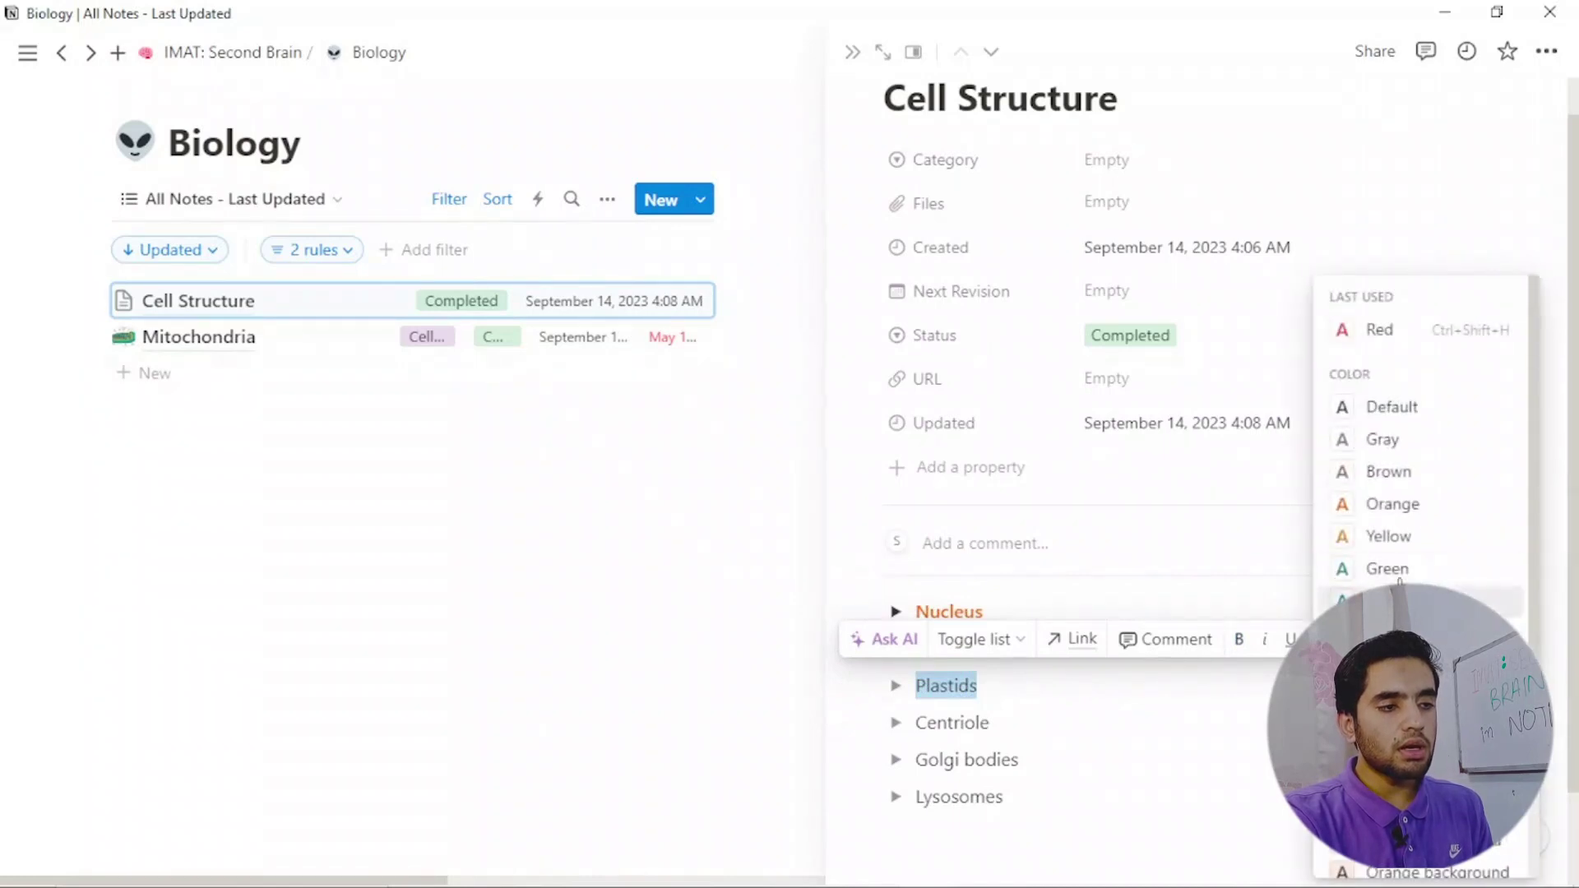
pyautogui.click(1390, 570)
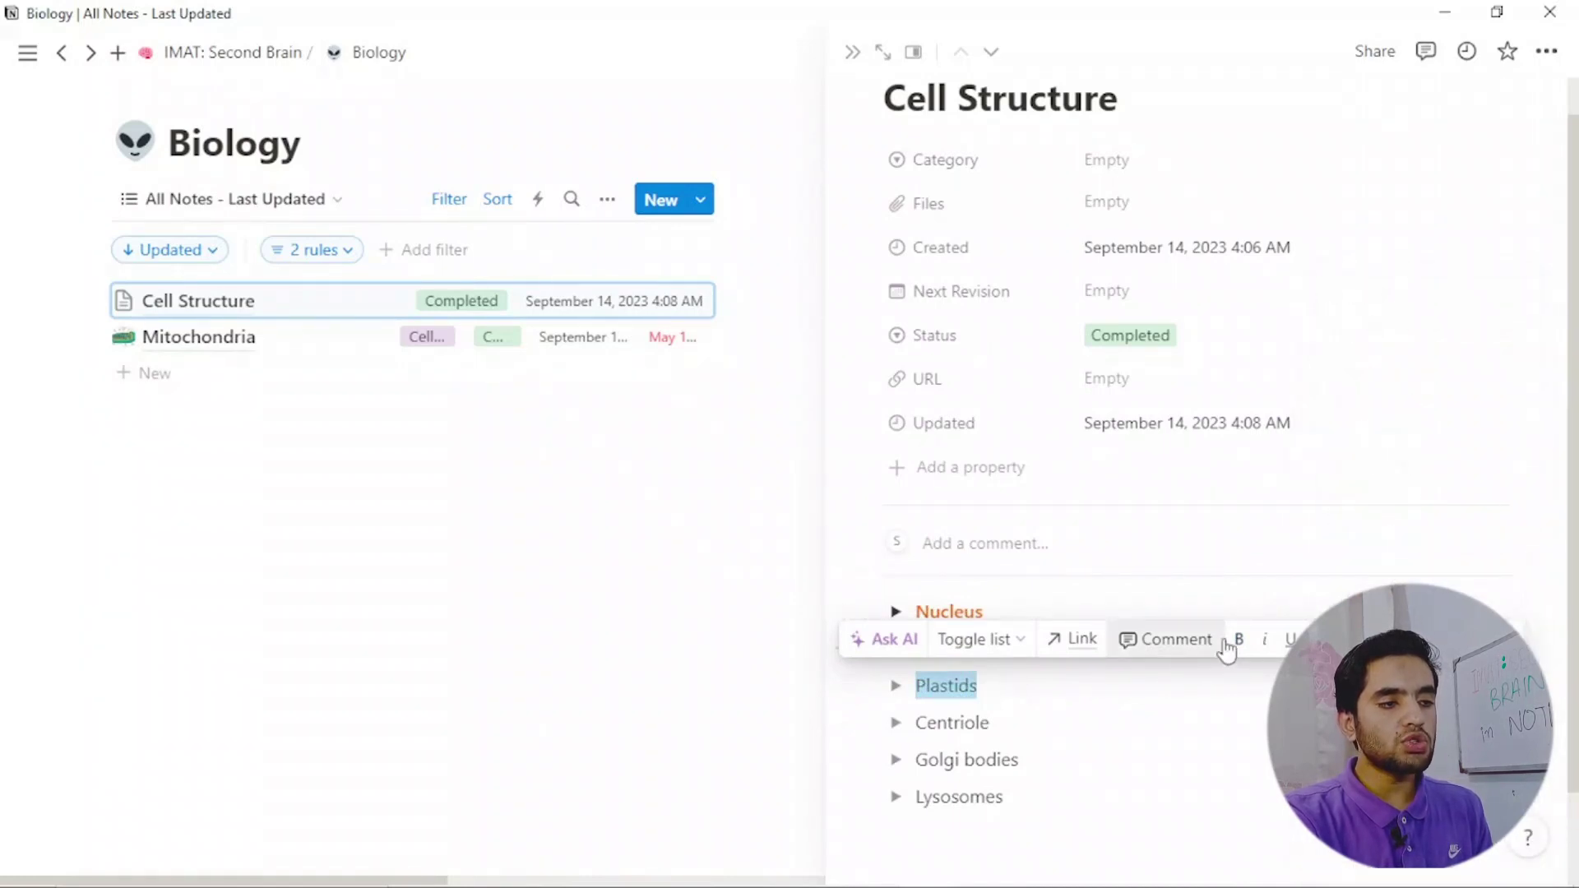
# Format the Centriole toggle's title in purple bold text.
pyautogui.moveTo(991, 725); pyautogui.dragTo(902, 745)
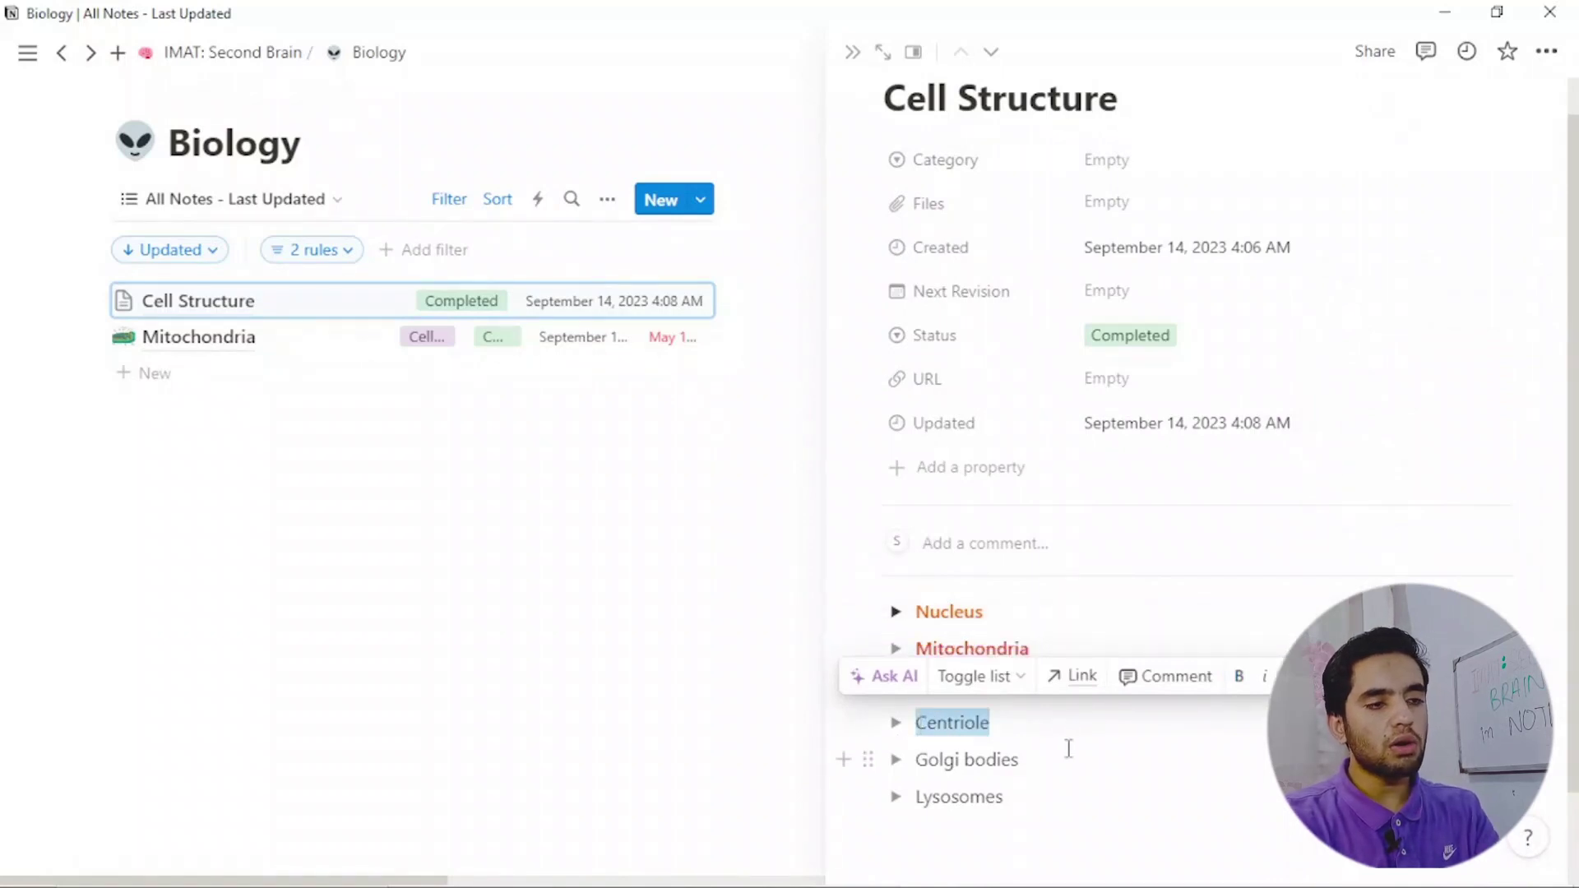
pyautogui.hotkey('ctrl', 'b')
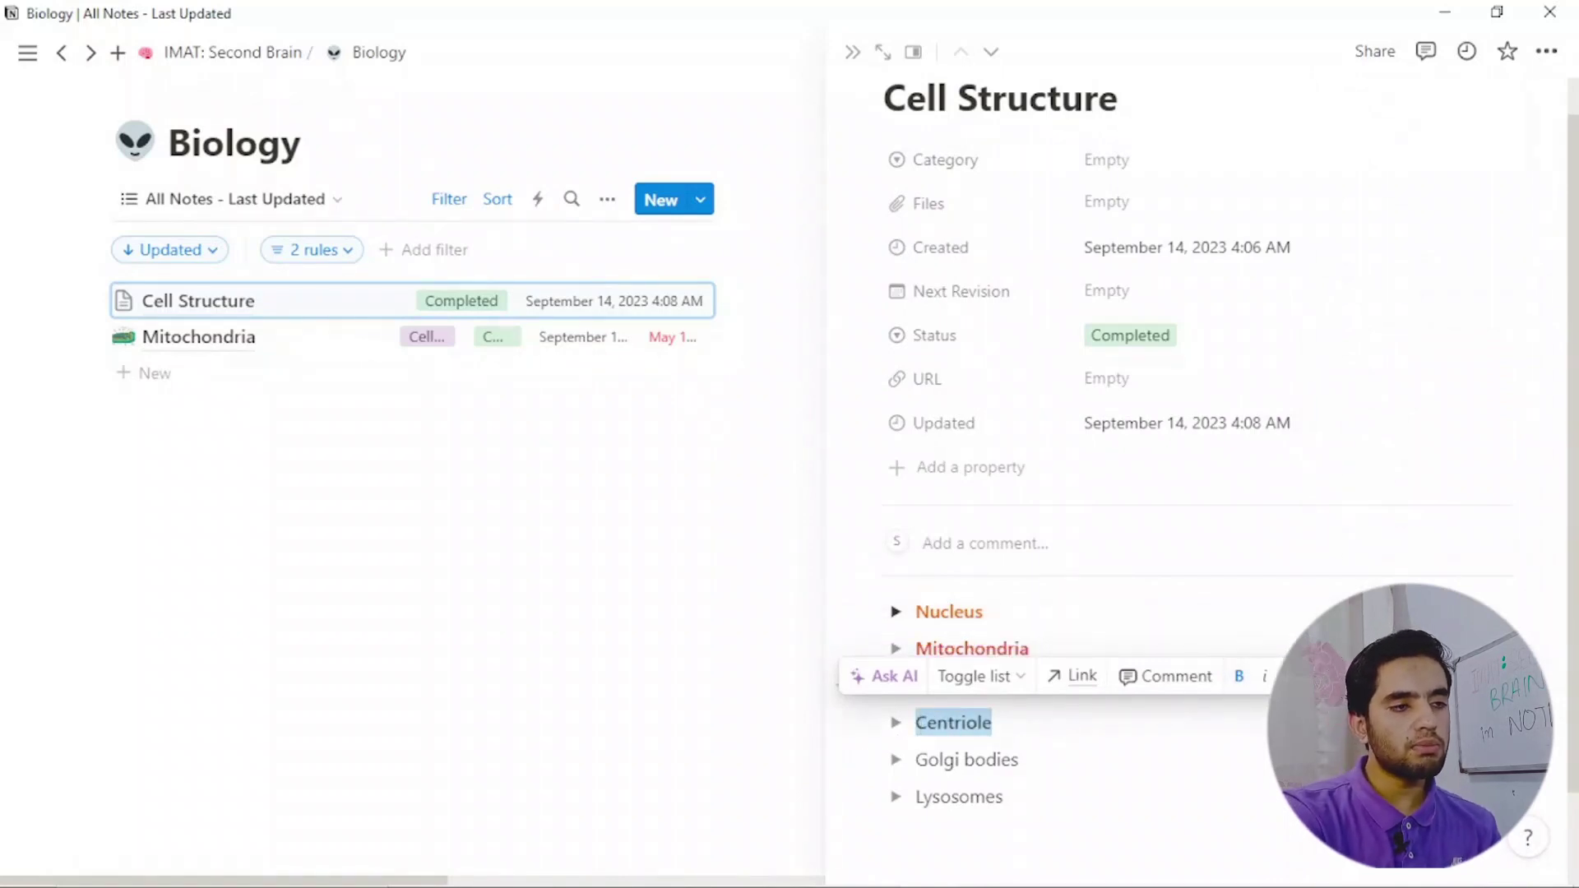
pyautogui.click(1427, 676)
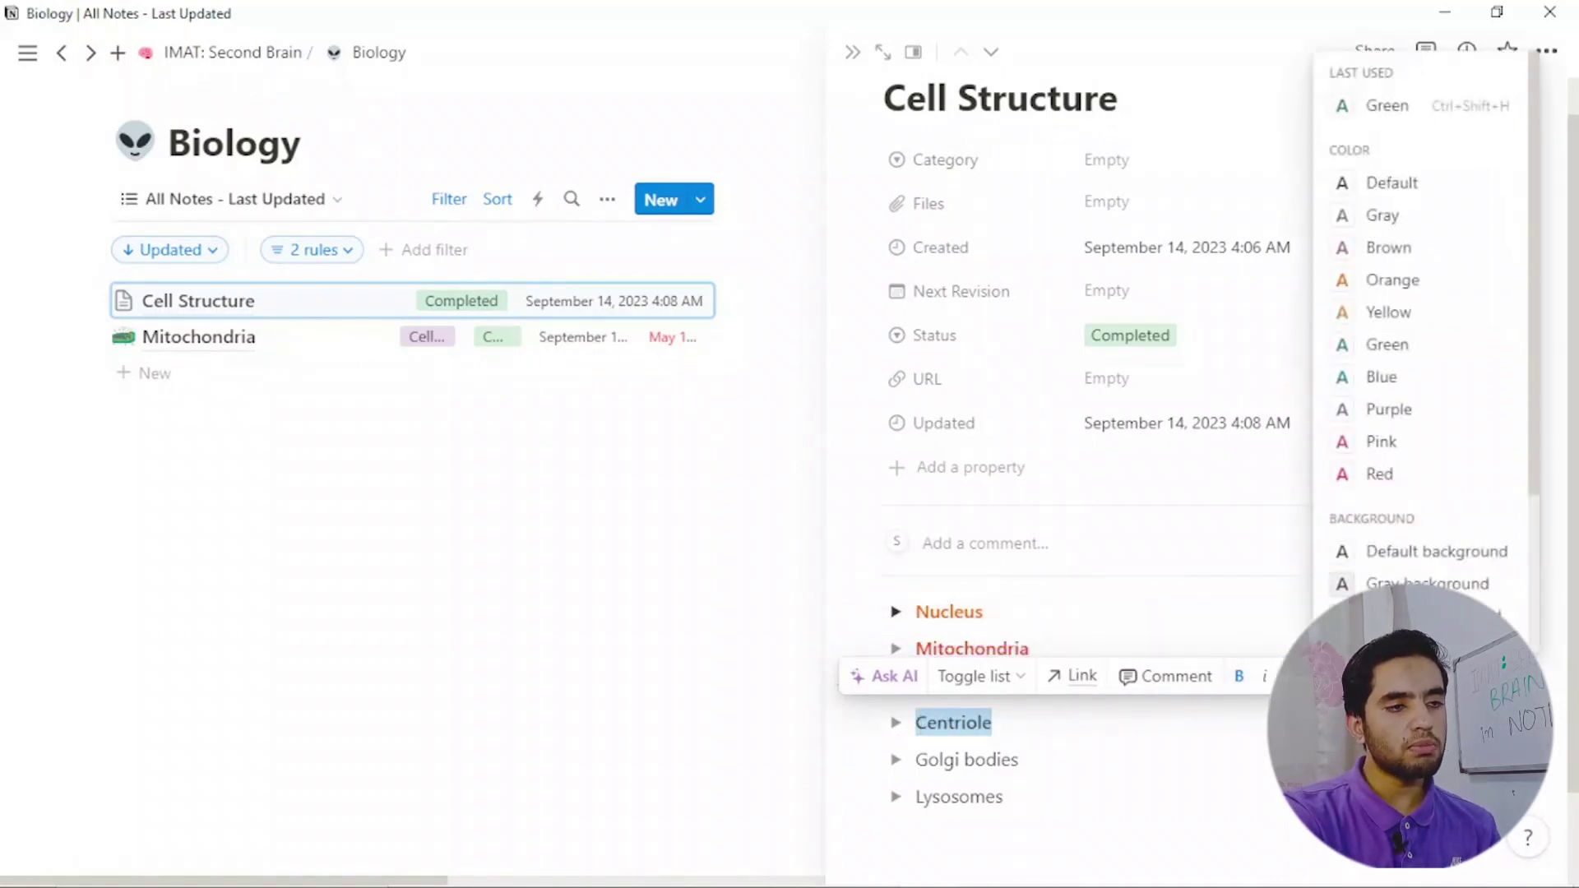
pyautogui.click(1383, 411)
# Format the Golgi bodies toggle's title in blue bold text.
pyautogui.moveTo(1020, 762); pyautogui.dragTo(913, 763)
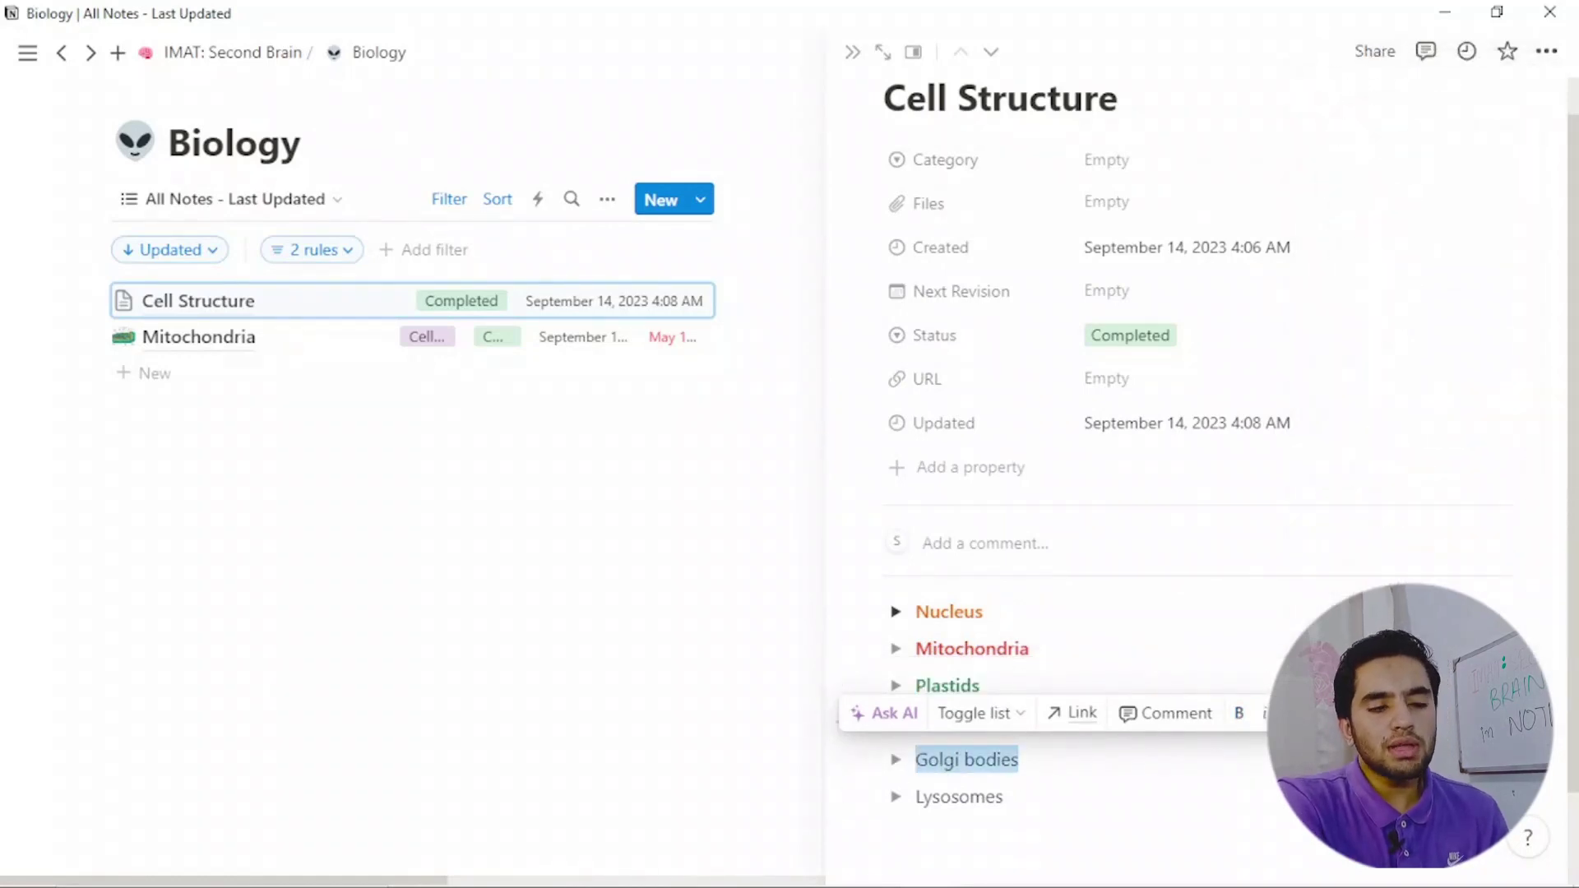
pyautogui.click(1426, 713)
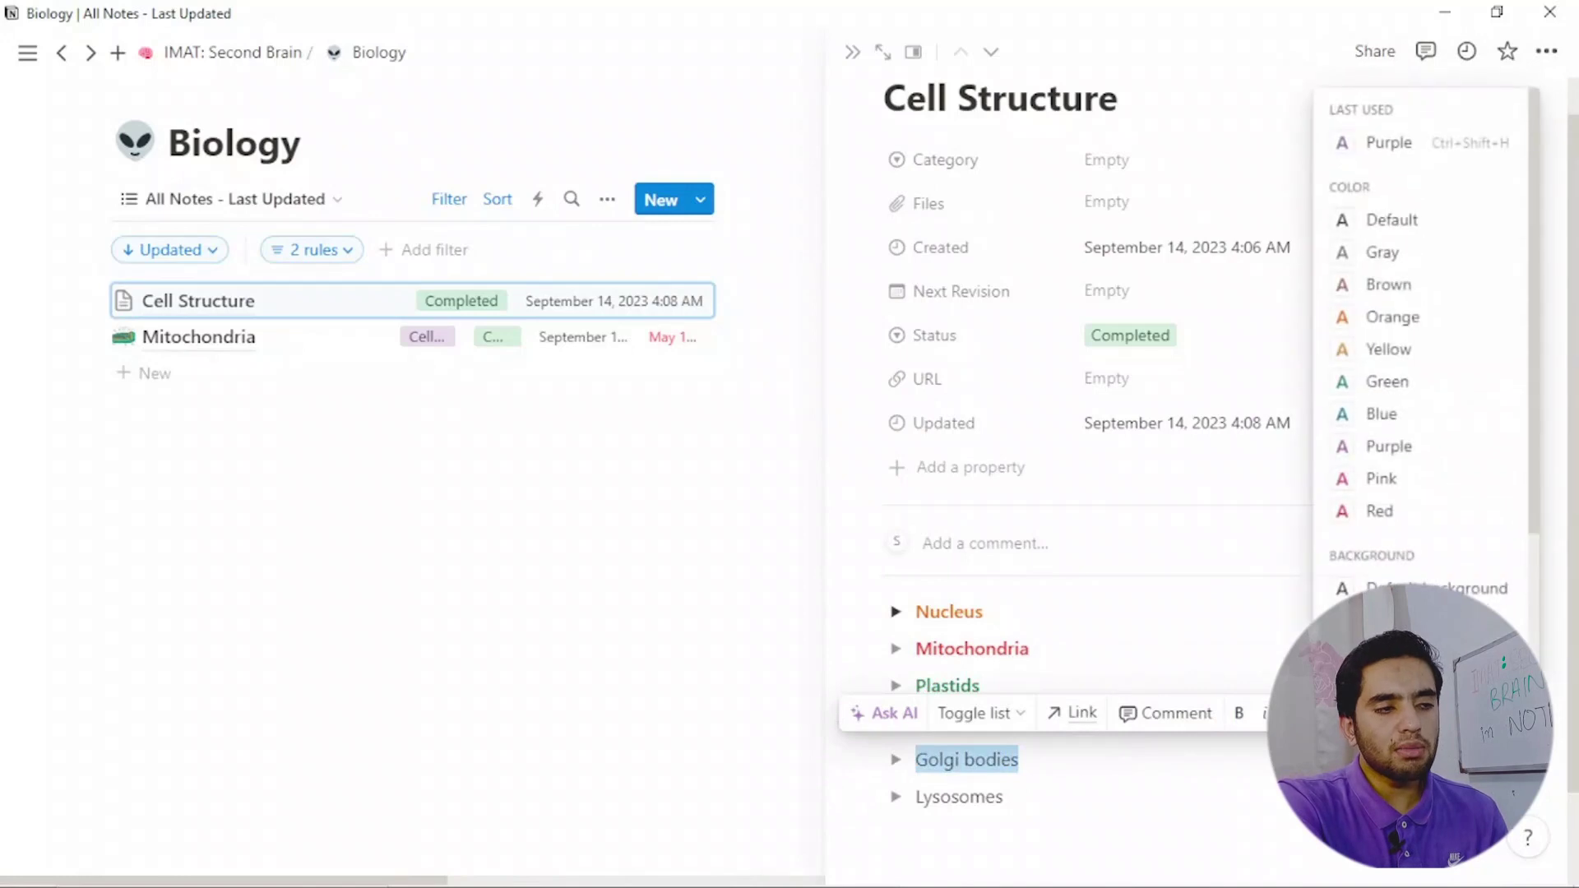
pyautogui.click(1378, 415)
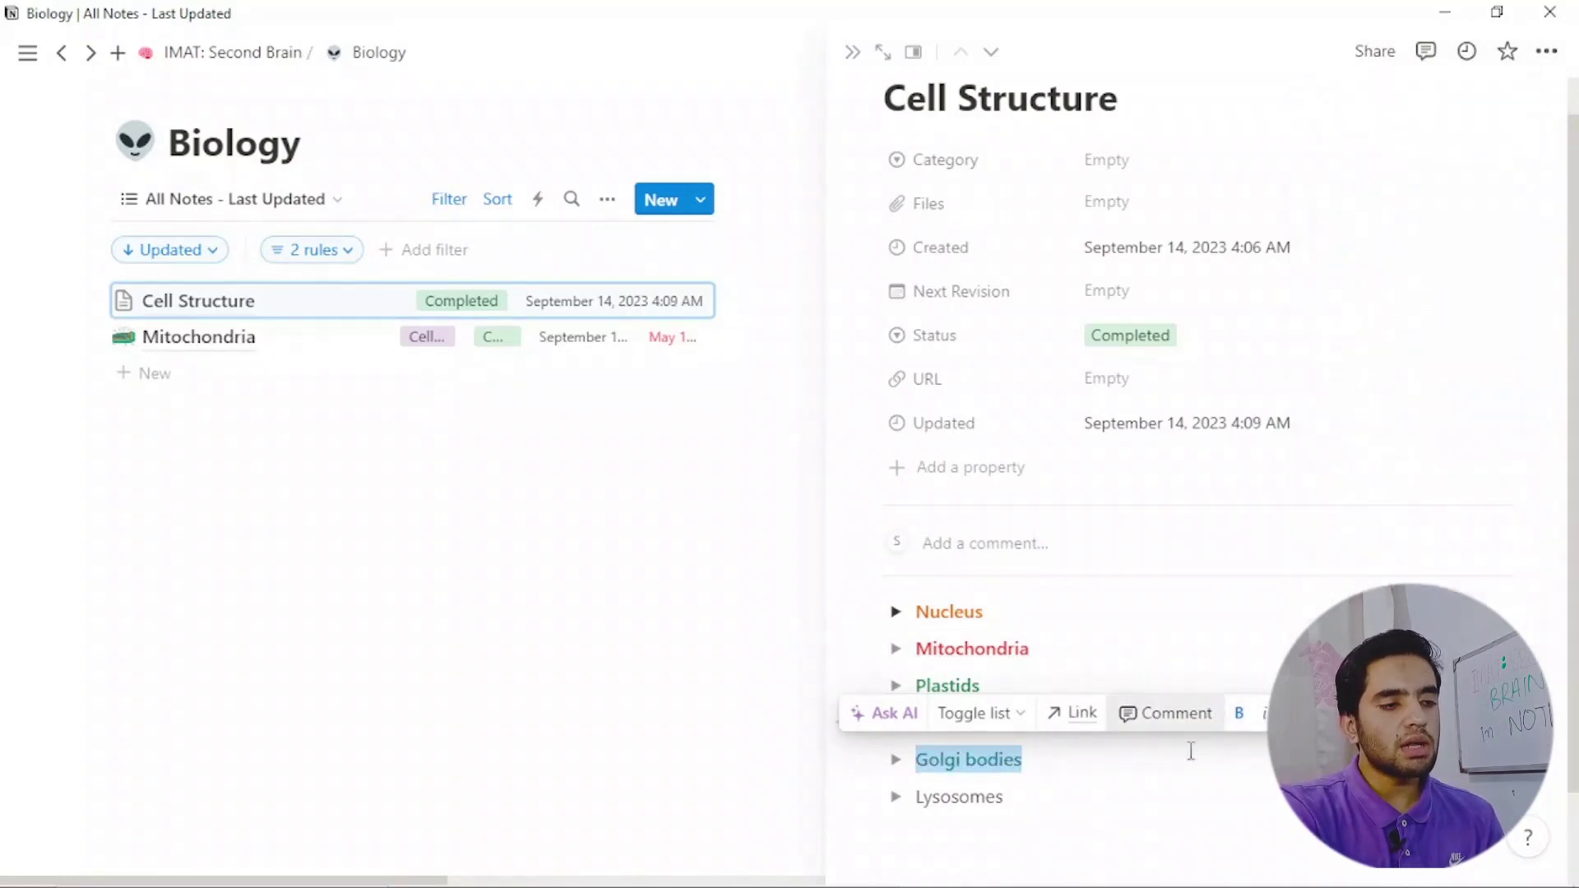
# Format the Lysosomes toggle's title in yellow bold text and close the Cell Structure note.
pyautogui.moveTo(1086, 797); pyautogui.dragTo(919, 795)
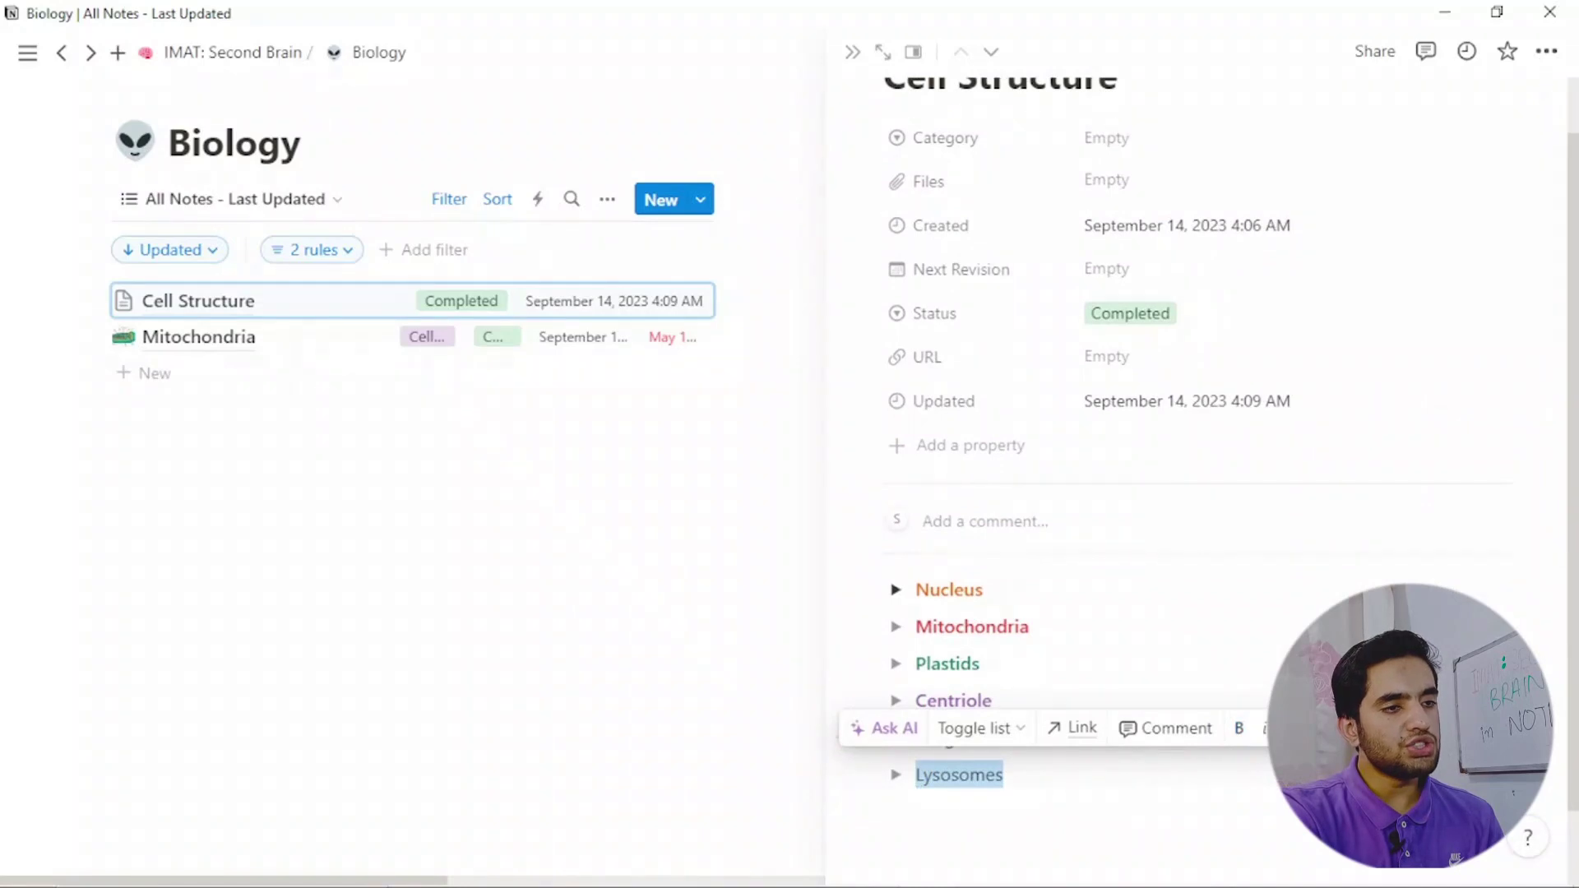
pyautogui.click(1426, 728)
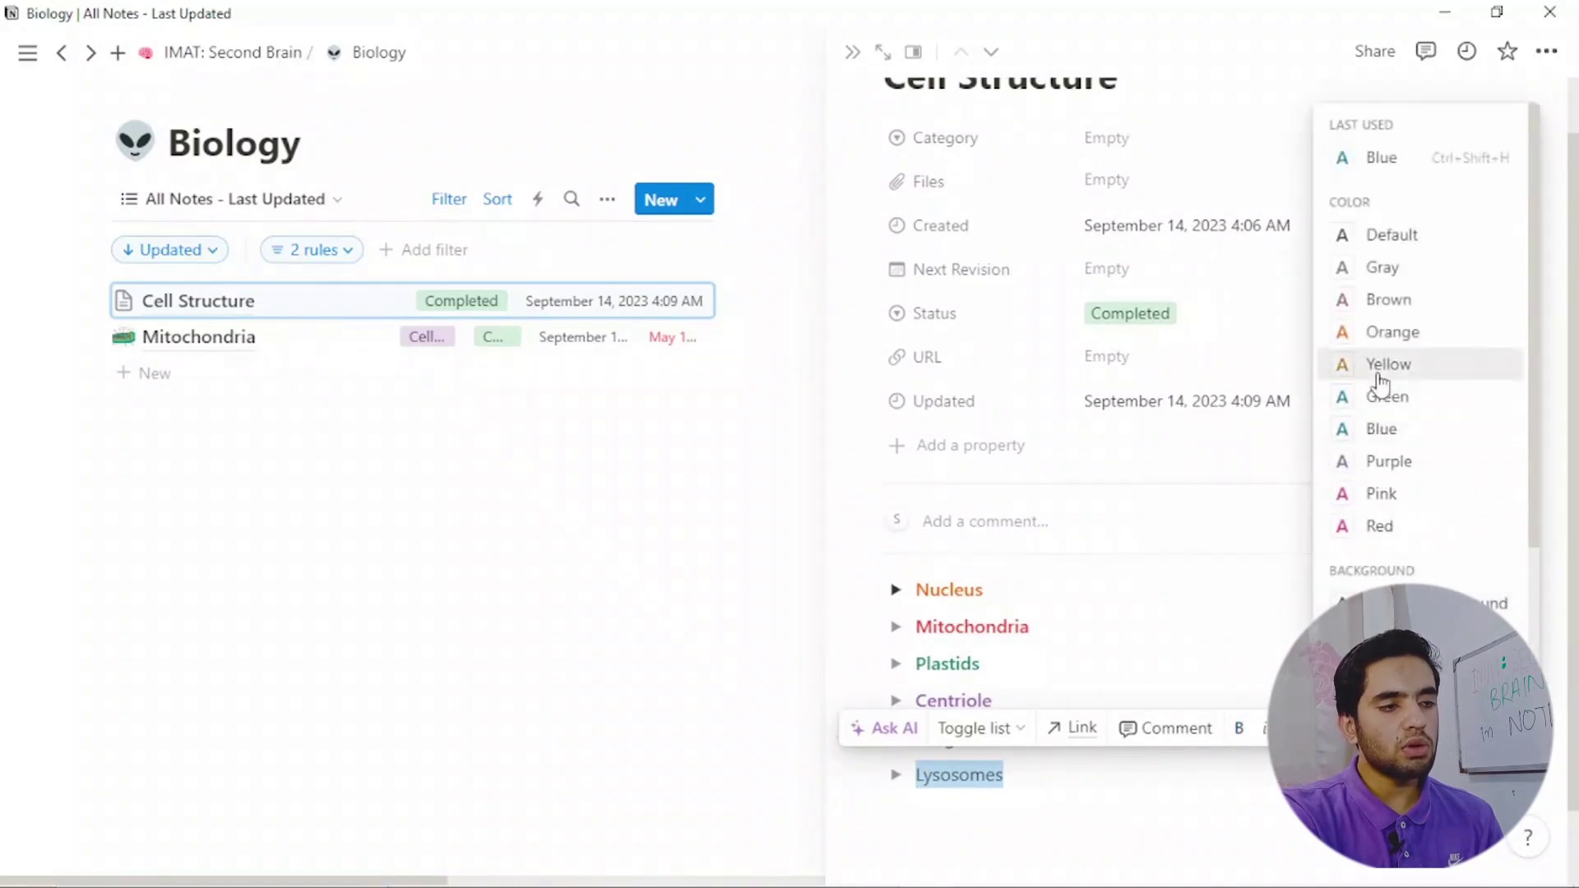
pyautogui.click(1384, 369)
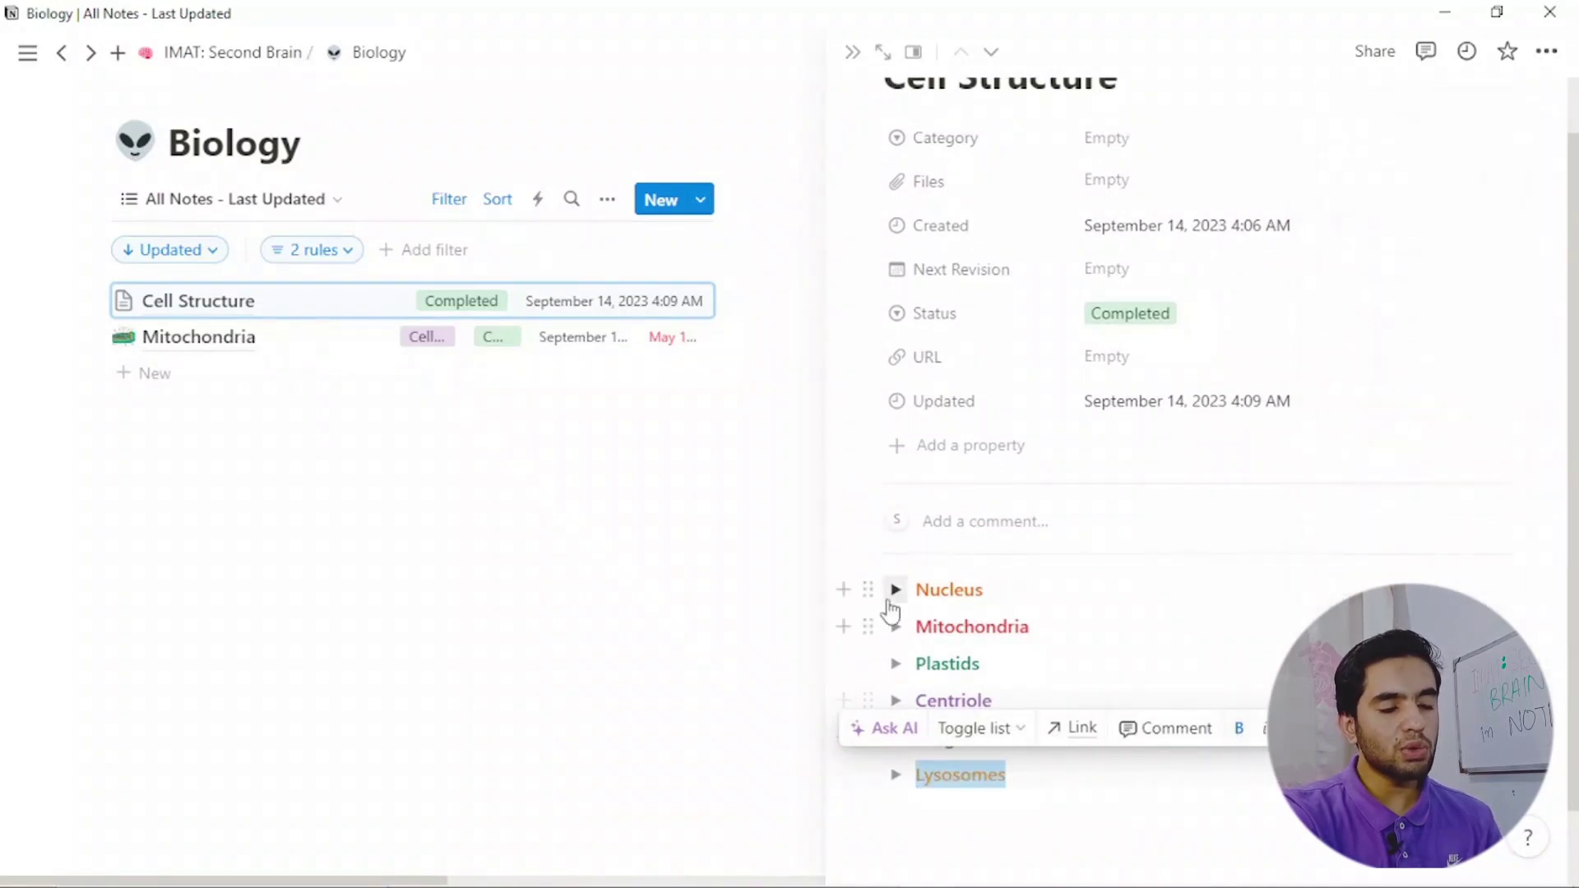
pyautogui.click(1171, 587)
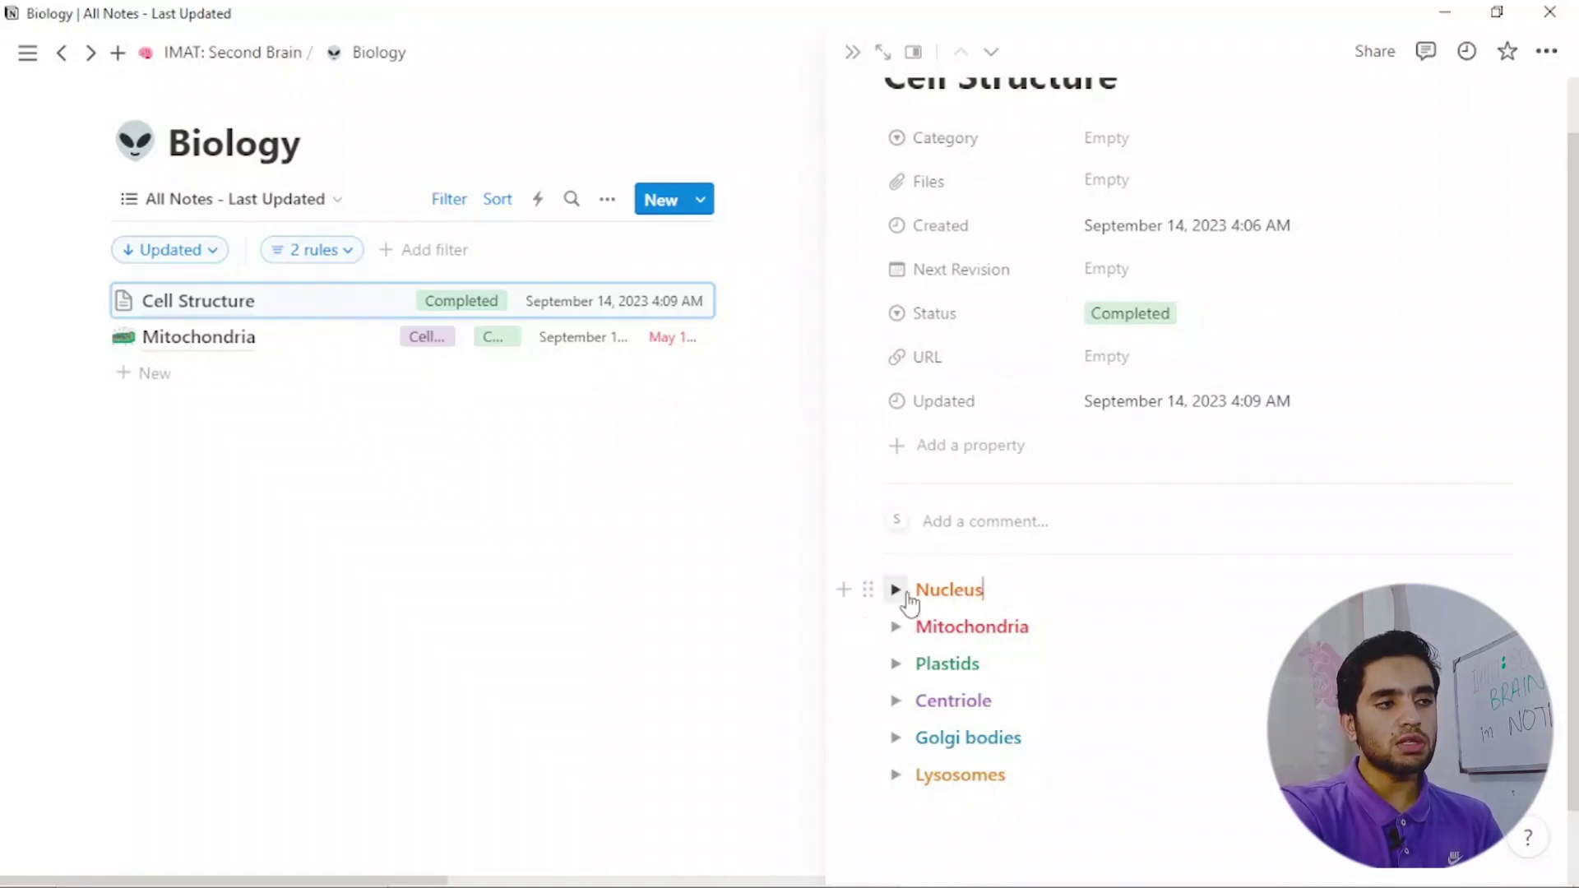
pyautogui.click(851, 52)
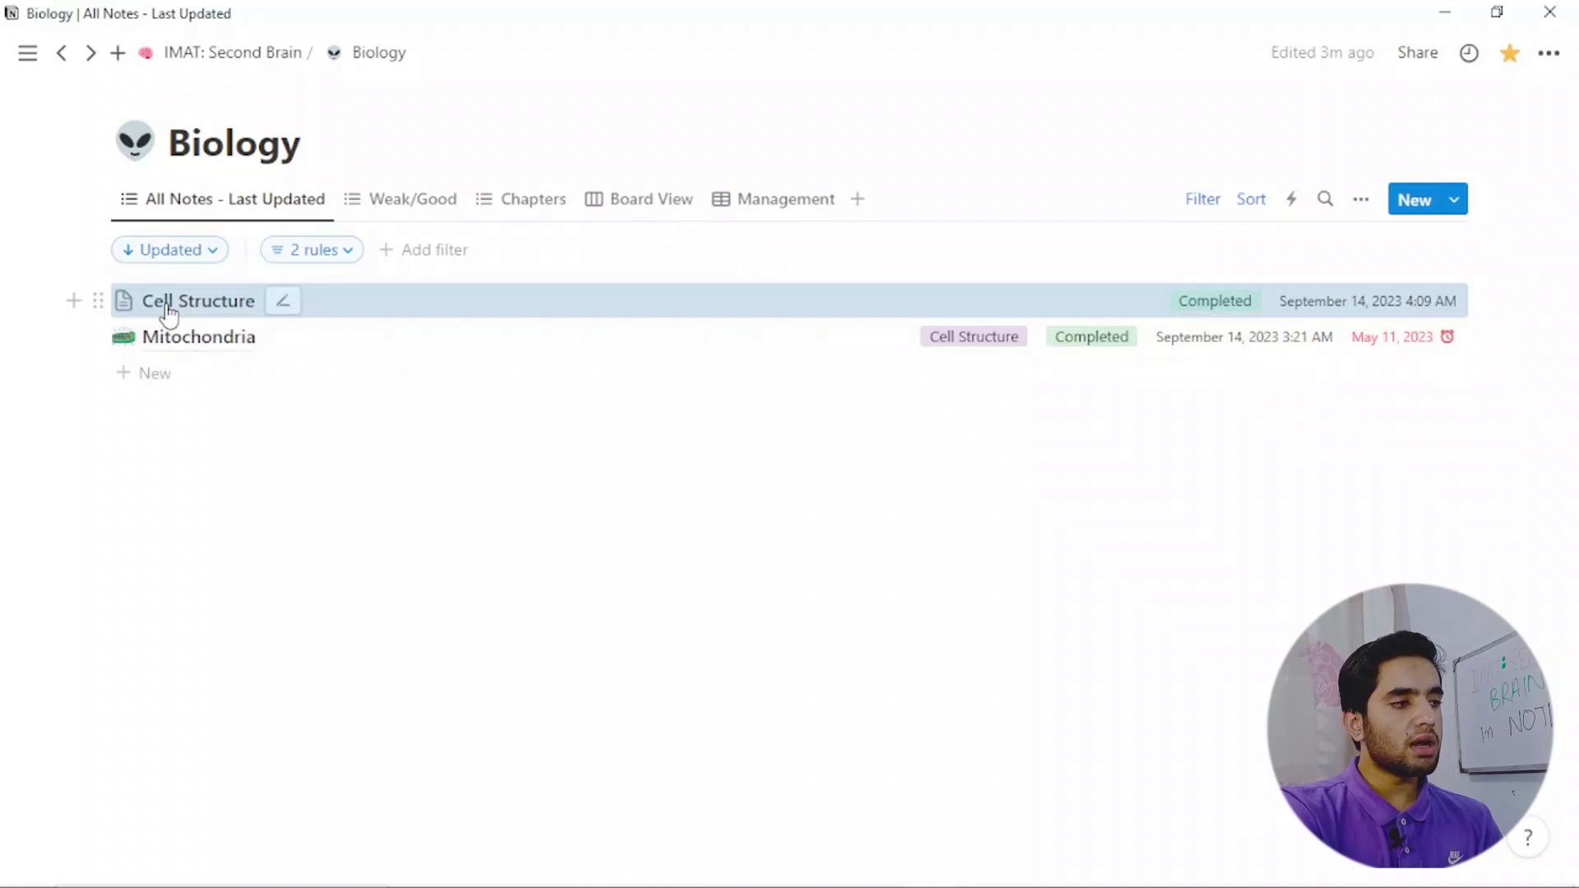
# Search the emoji icons for "cell" for the Cell Structure note, view the custom image upload option, and leave the icon unchosen.
pyautogui.click(123, 301)
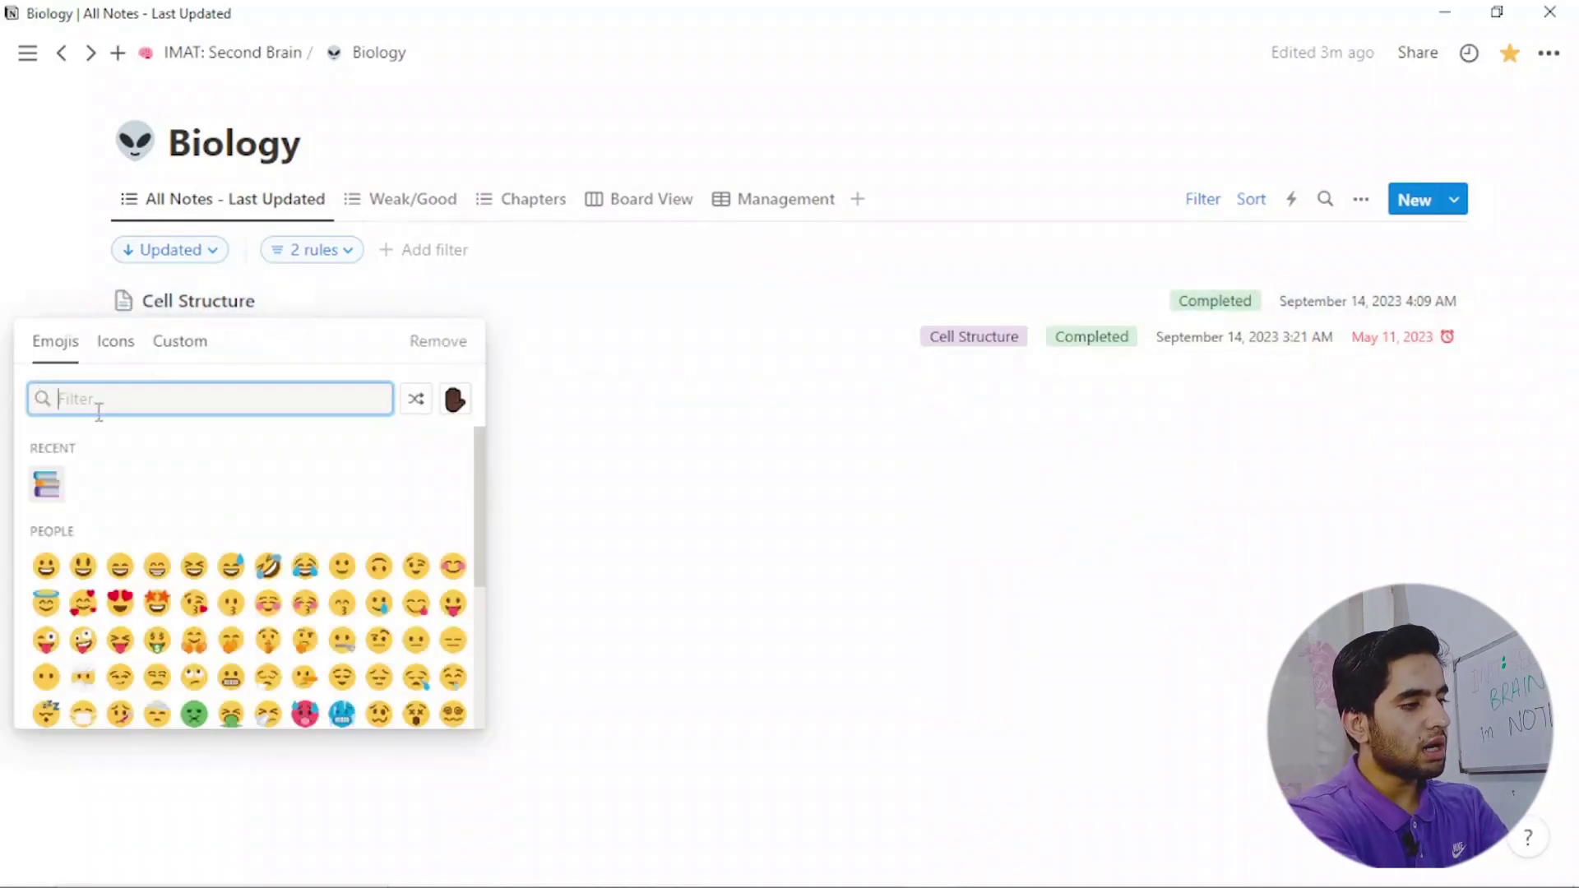
pyautogui.write('cek')
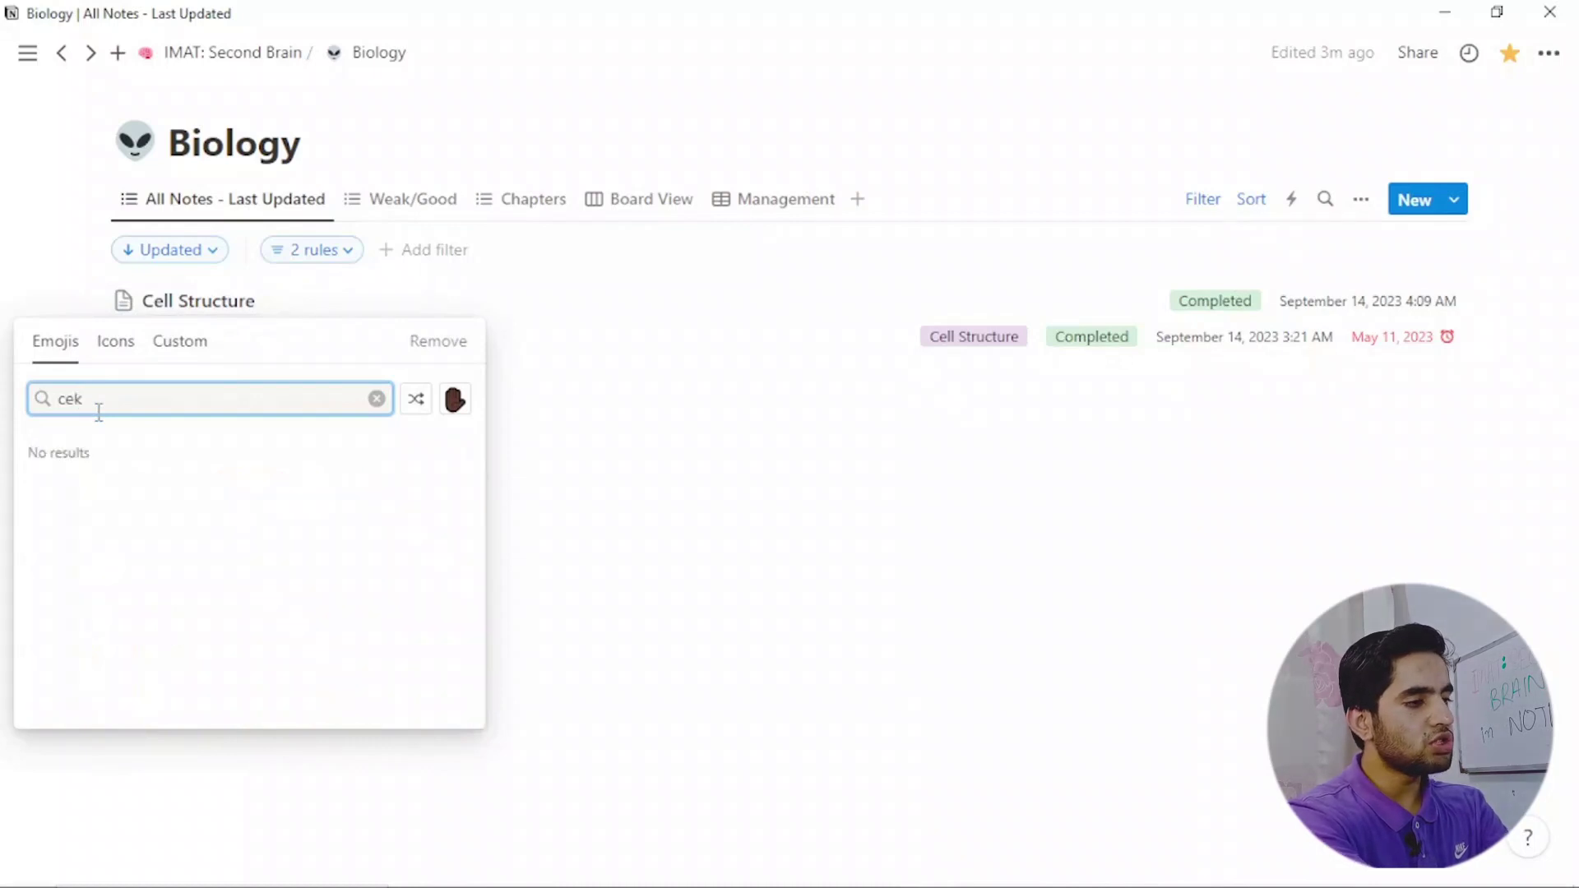
pyautogui.press('BackSpace')
pyautogui.write('ll')
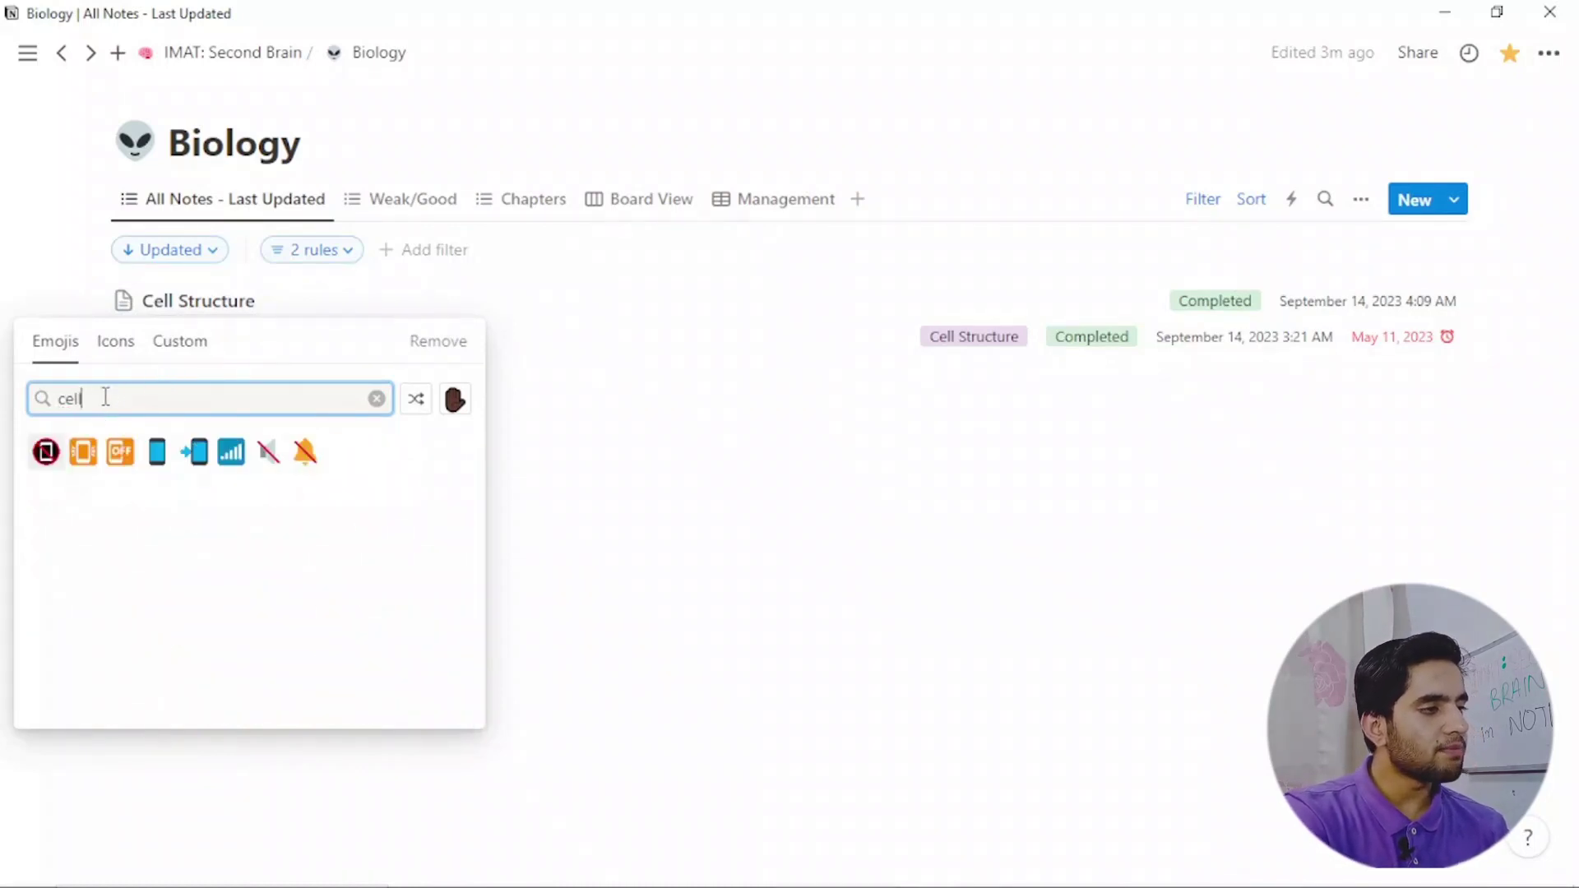
pyautogui.moveTo(105, 398); pyautogui.dragTo(10, 430)
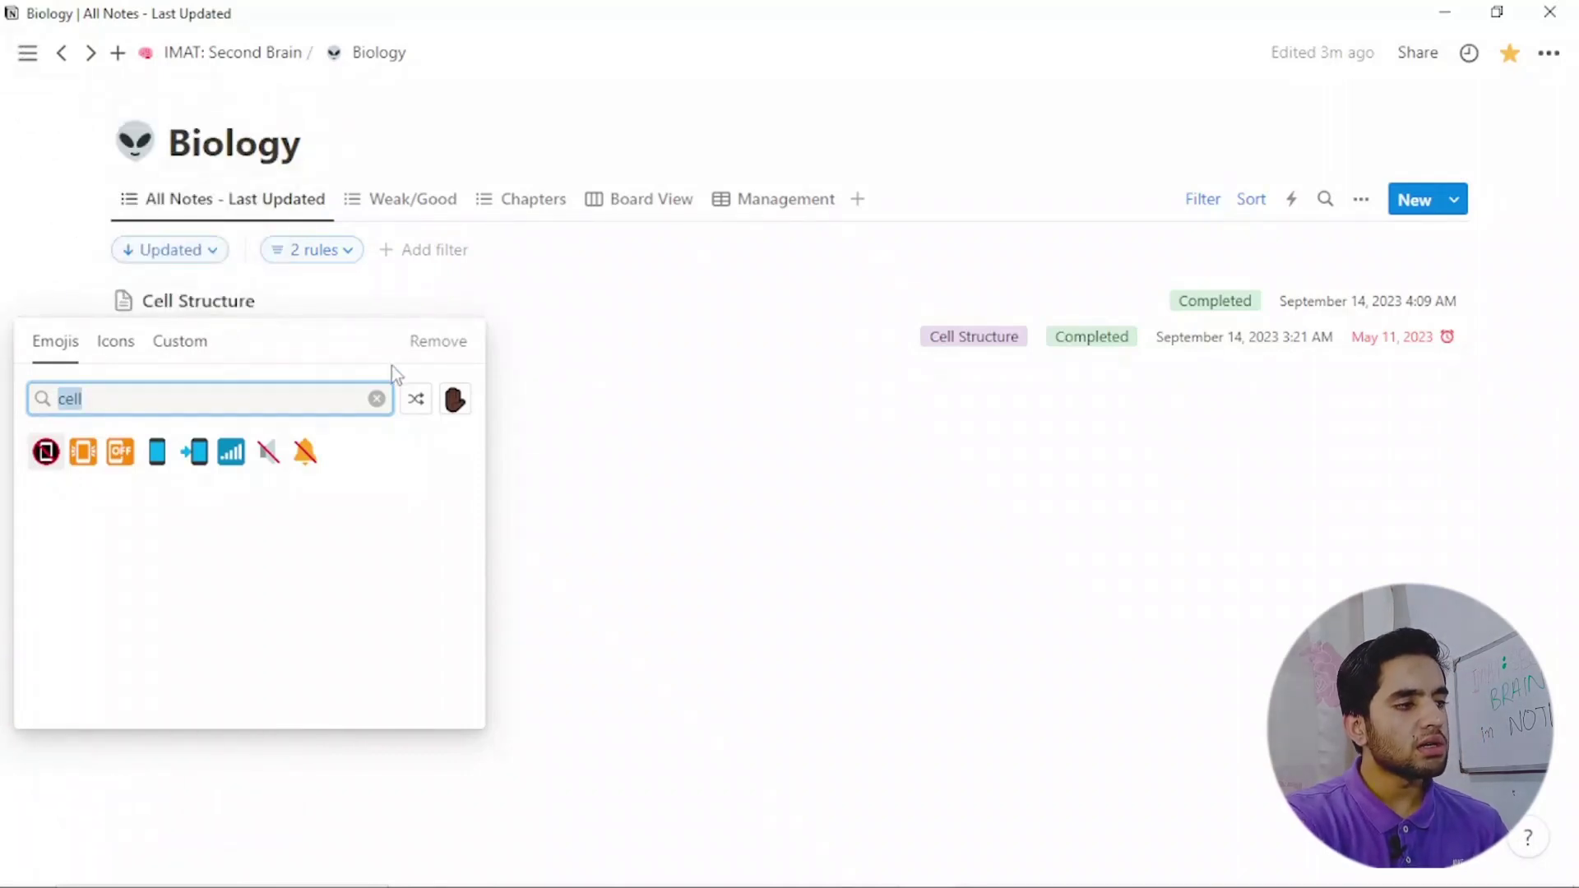
pyautogui.click(170, 341)
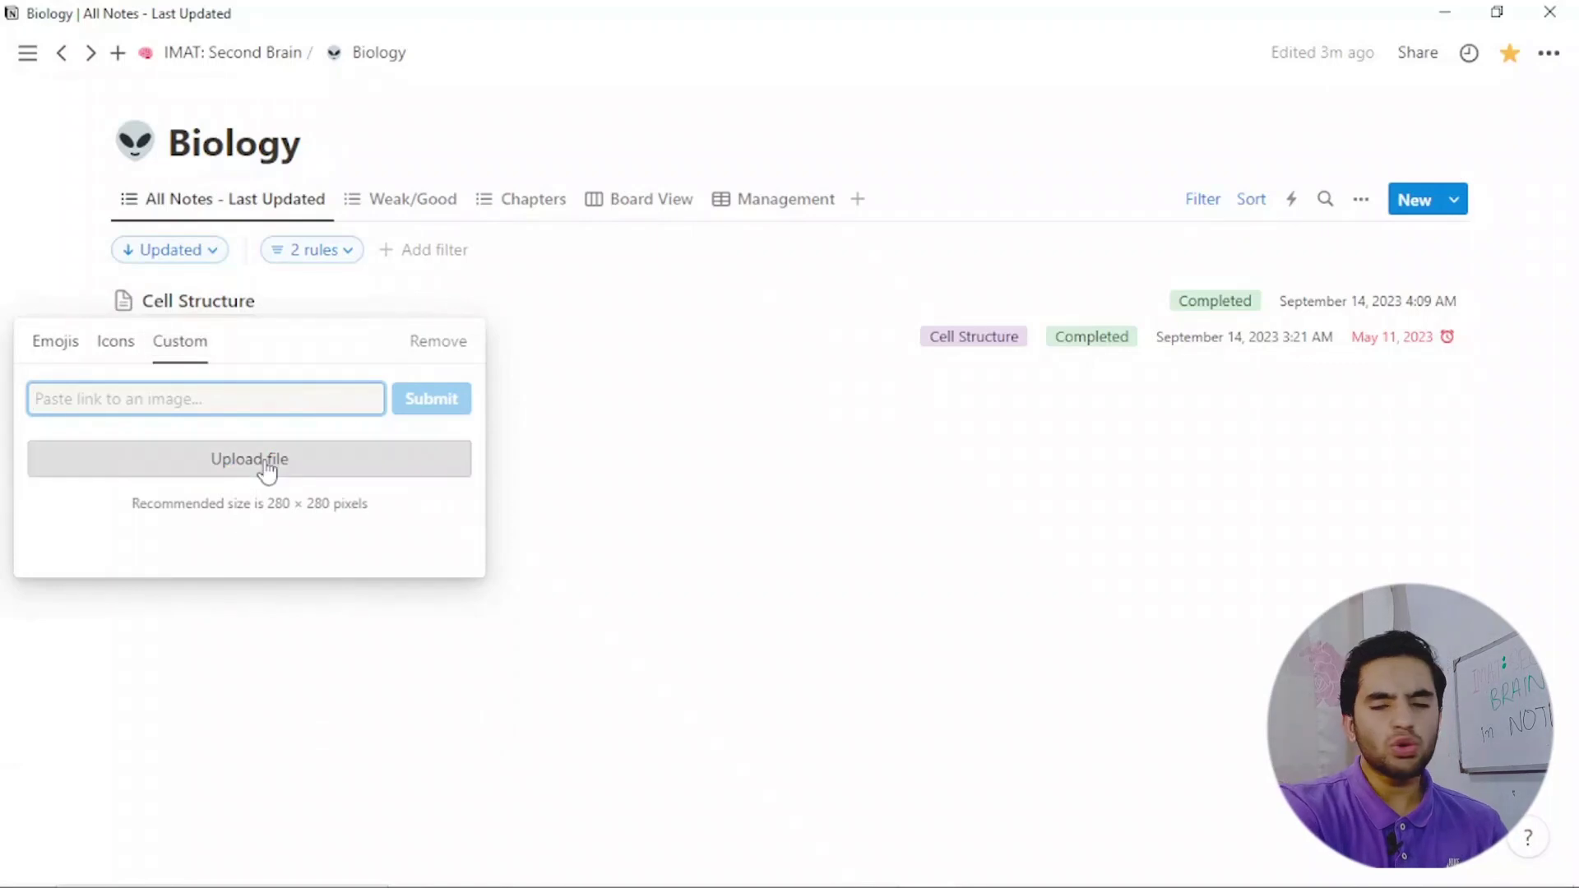
pyautogui.click(733, 546)
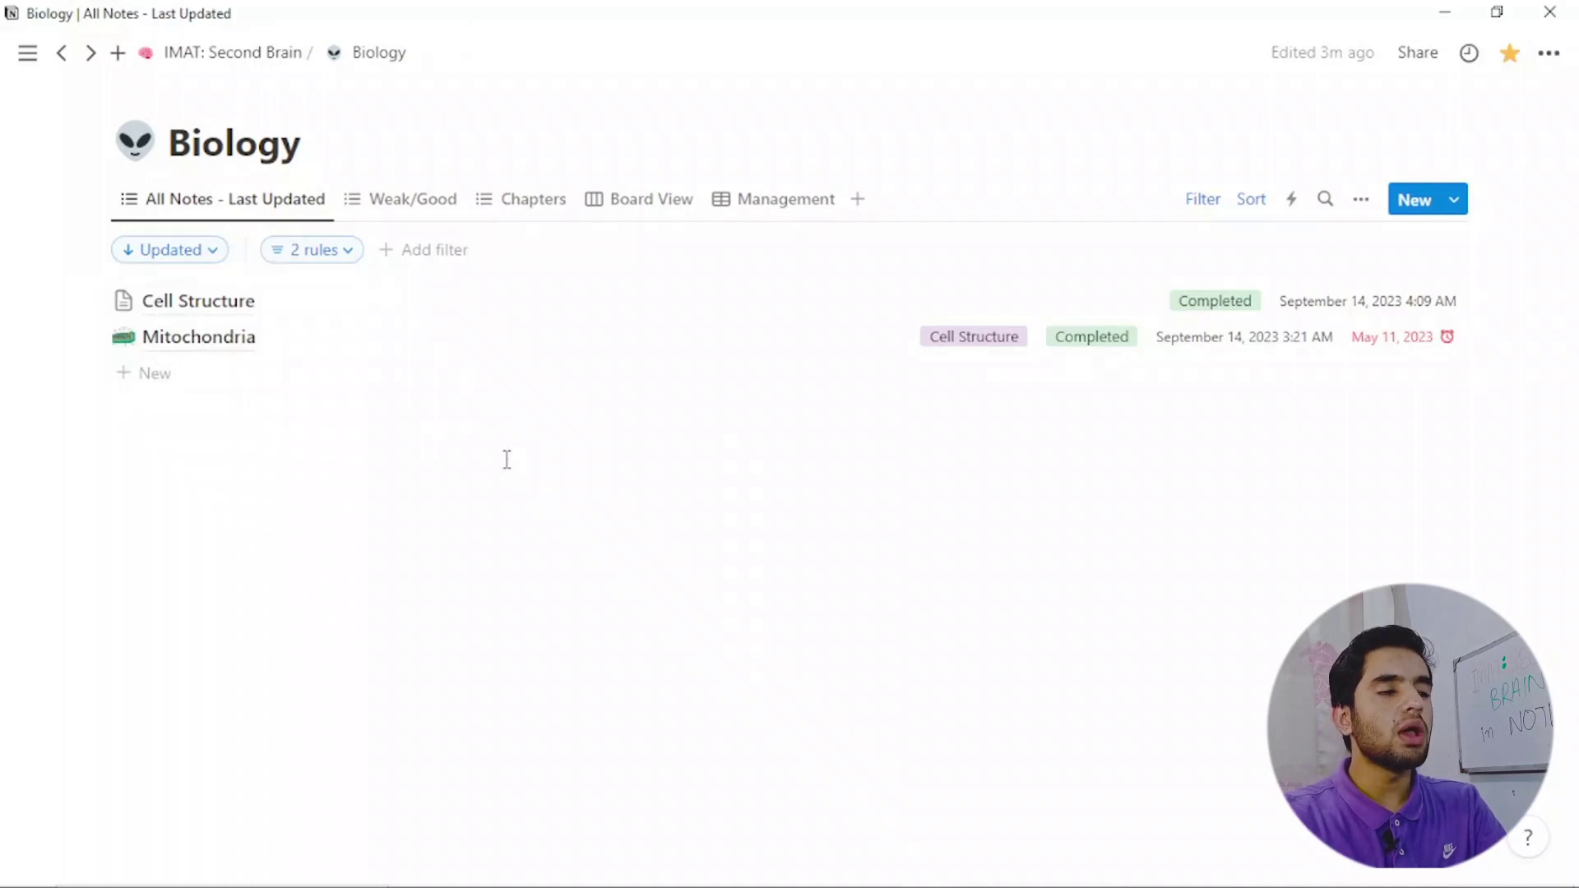
# Go to the IMAT: Second Brain page and open Biology from its Subjects list.
pyautogui.click(265, 60)
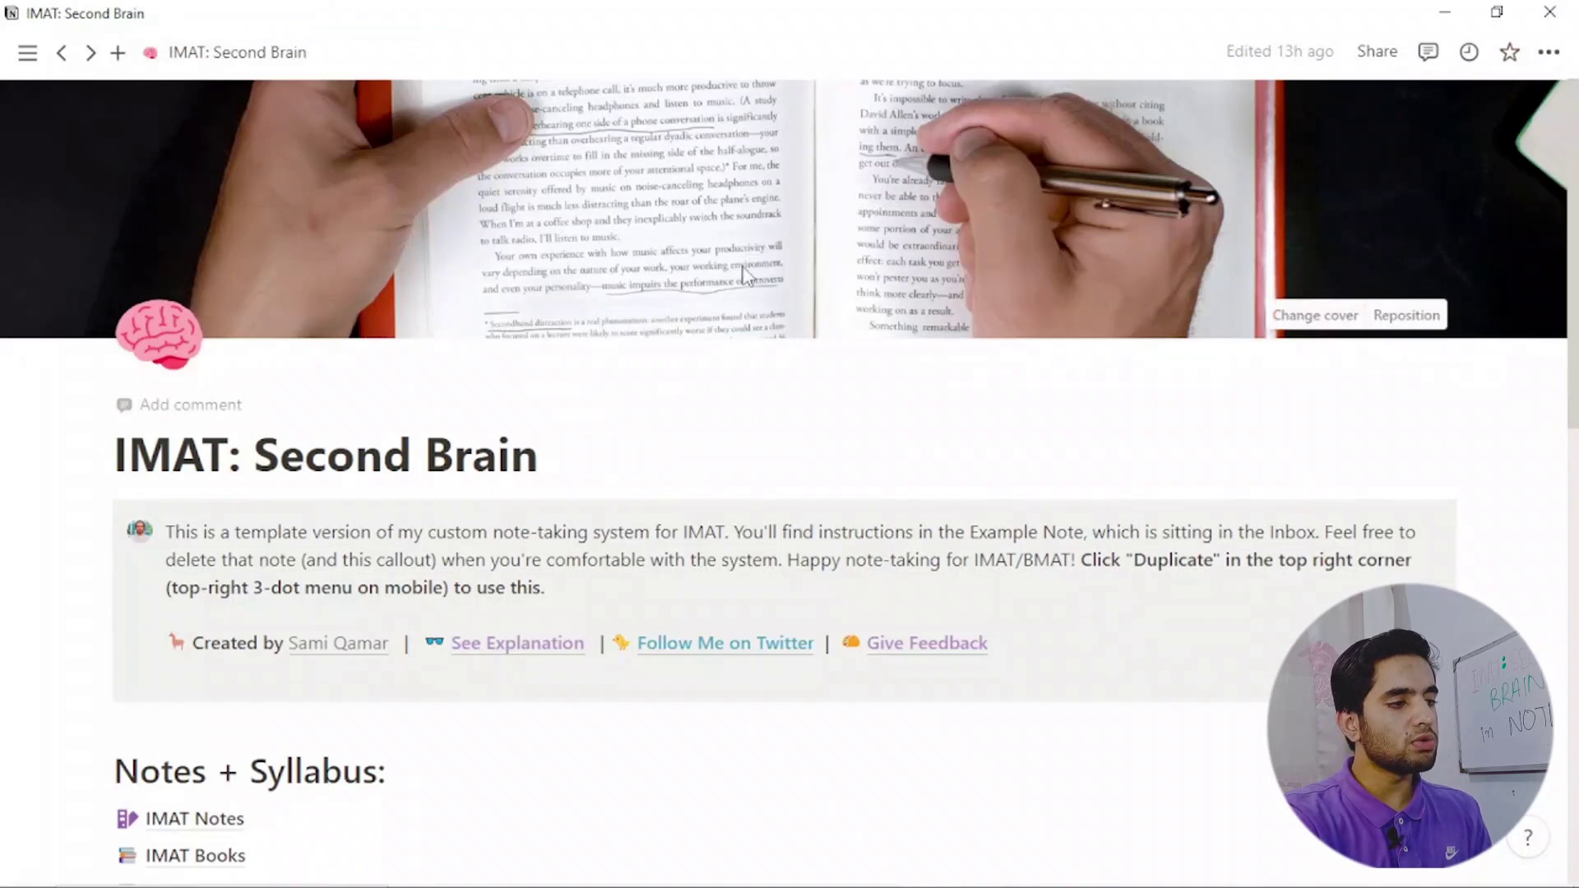
pyautogui.scroll(-7, 247, 581)
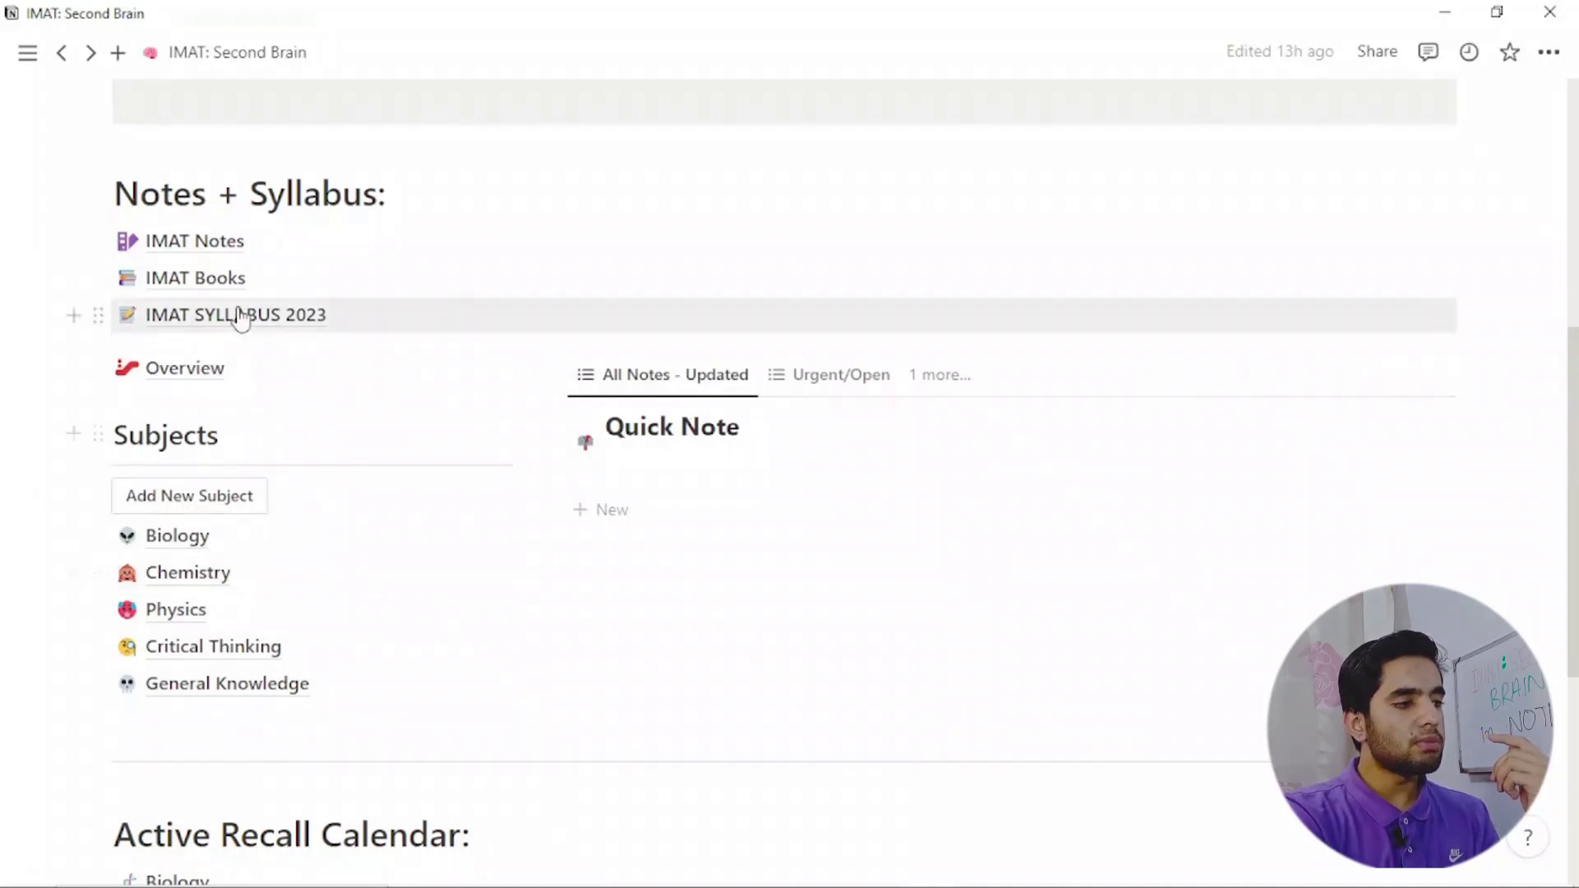
pyautogui.click(190, 545)
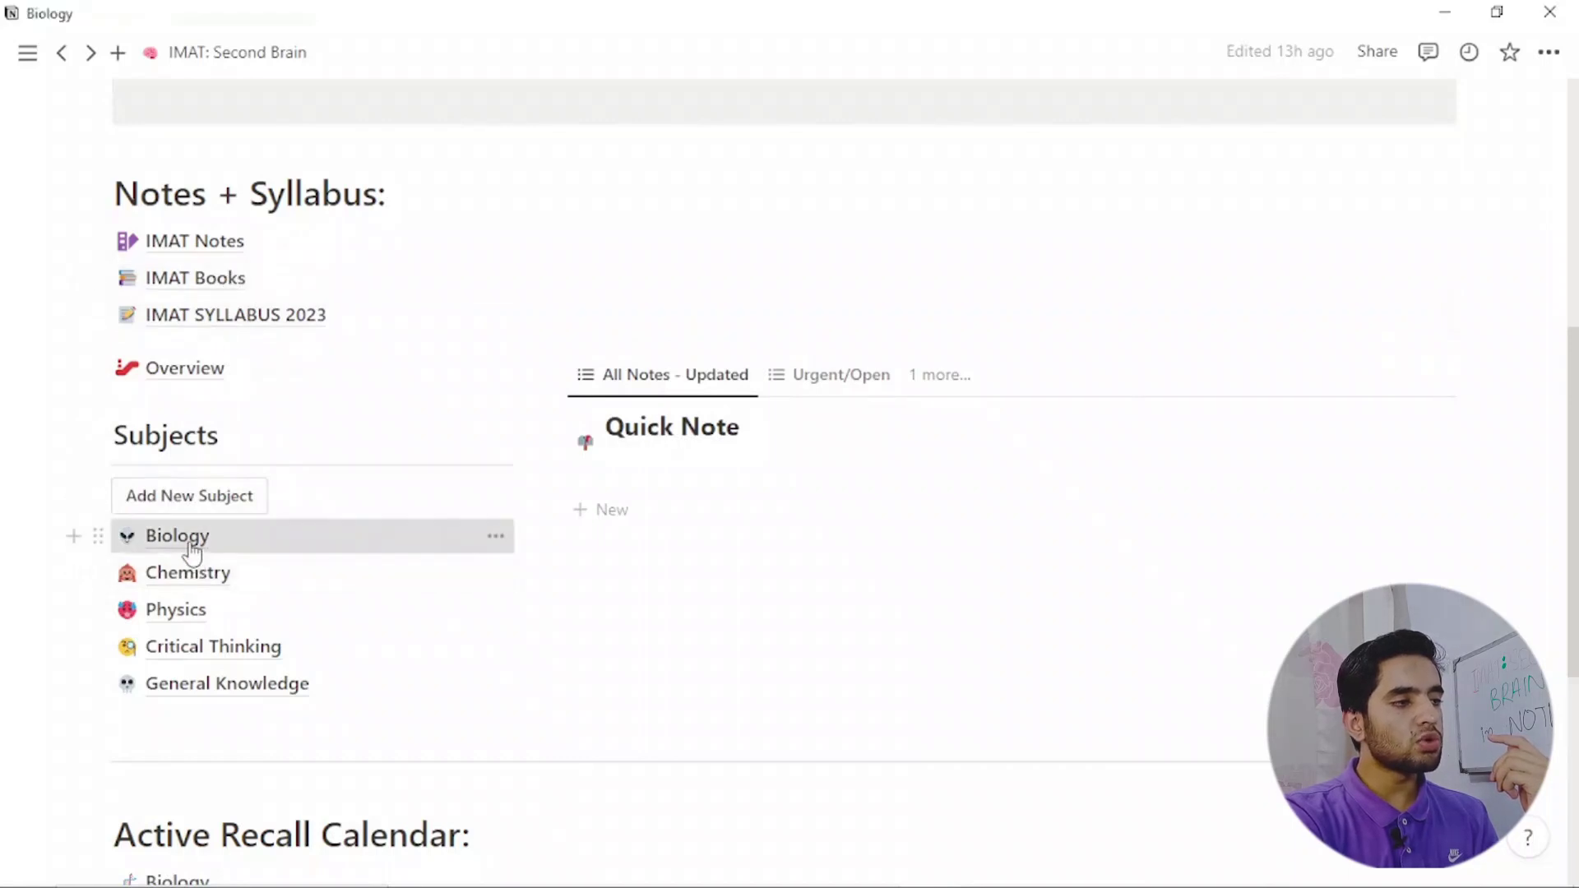
# Open the Mitochondria note and expand its Introduction toggle and the nested Discovery toggle.
pyautogui.click(218, 303)
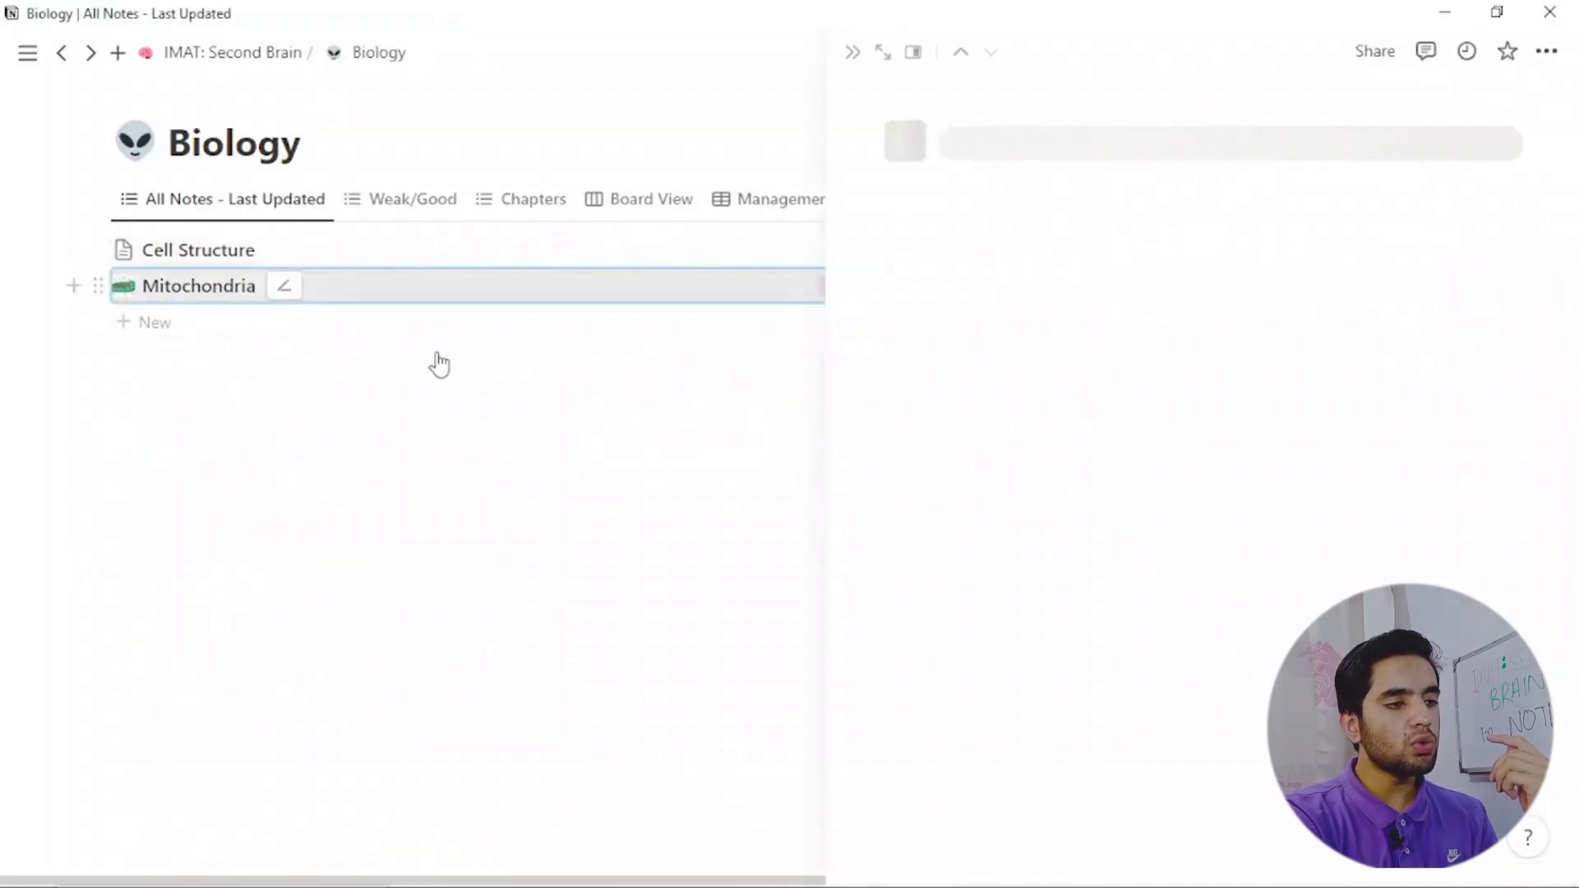
pyautogui.scroll(-2, 1012, 527)
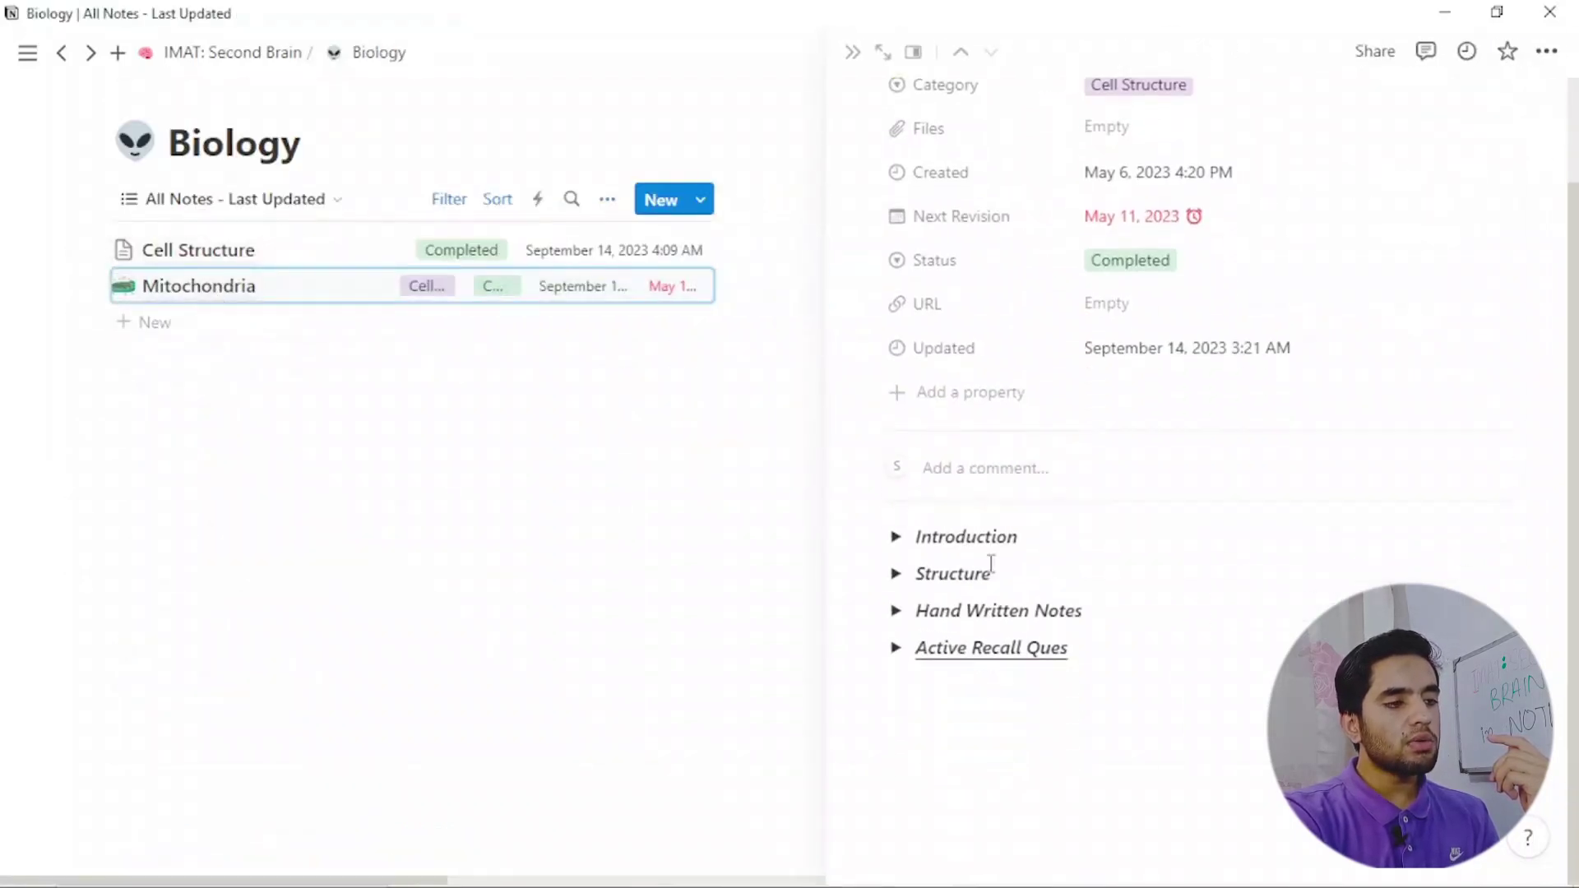
pyautogui.click(896, 539)
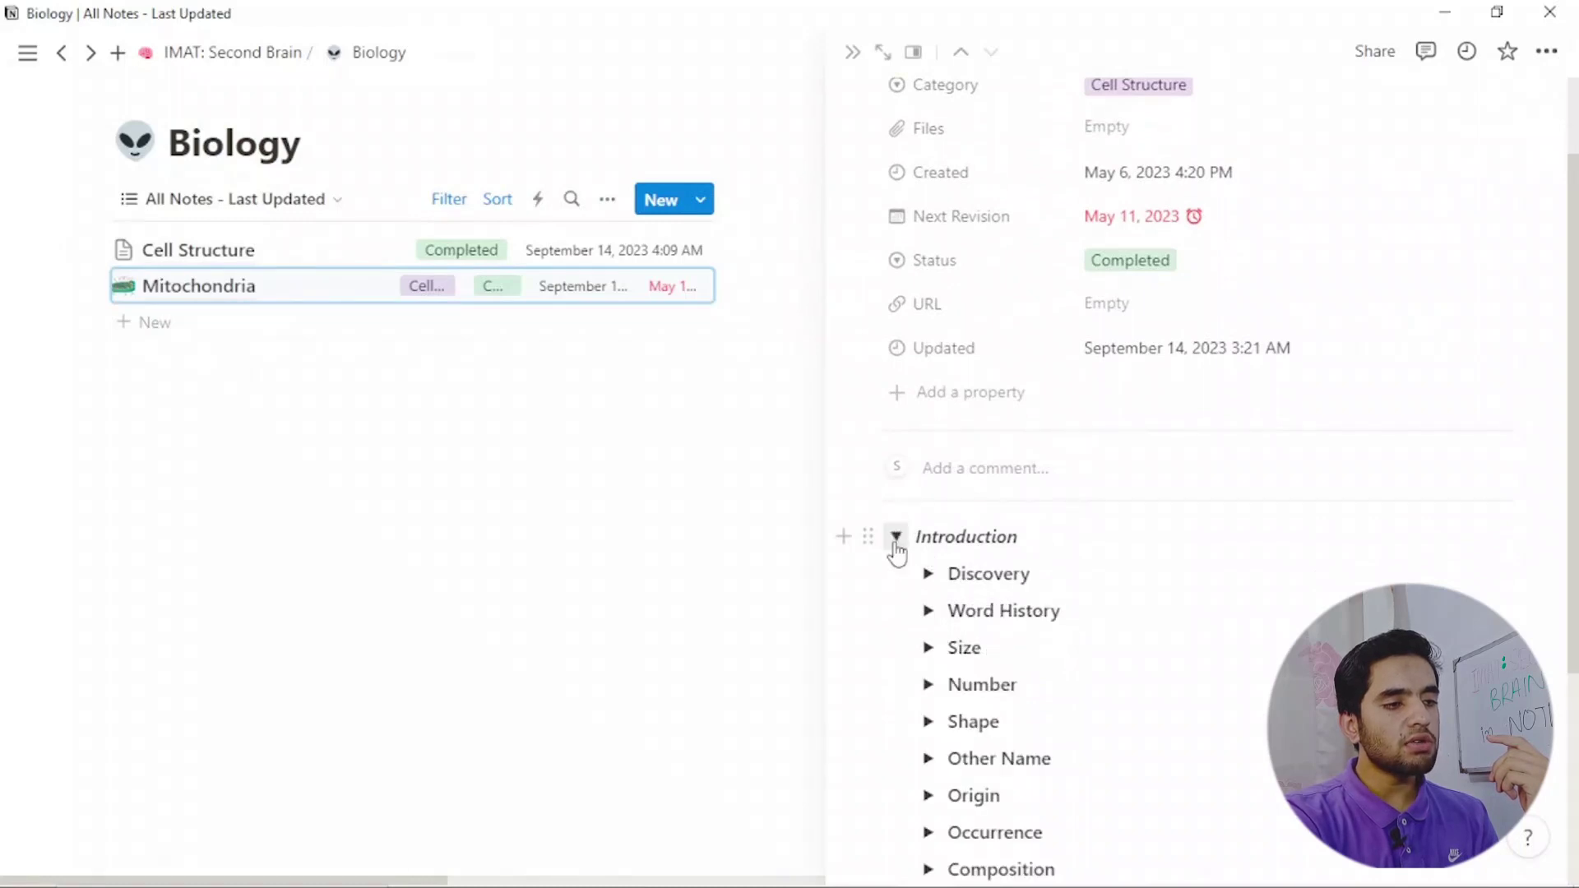
pyautogui.click(930, 575)
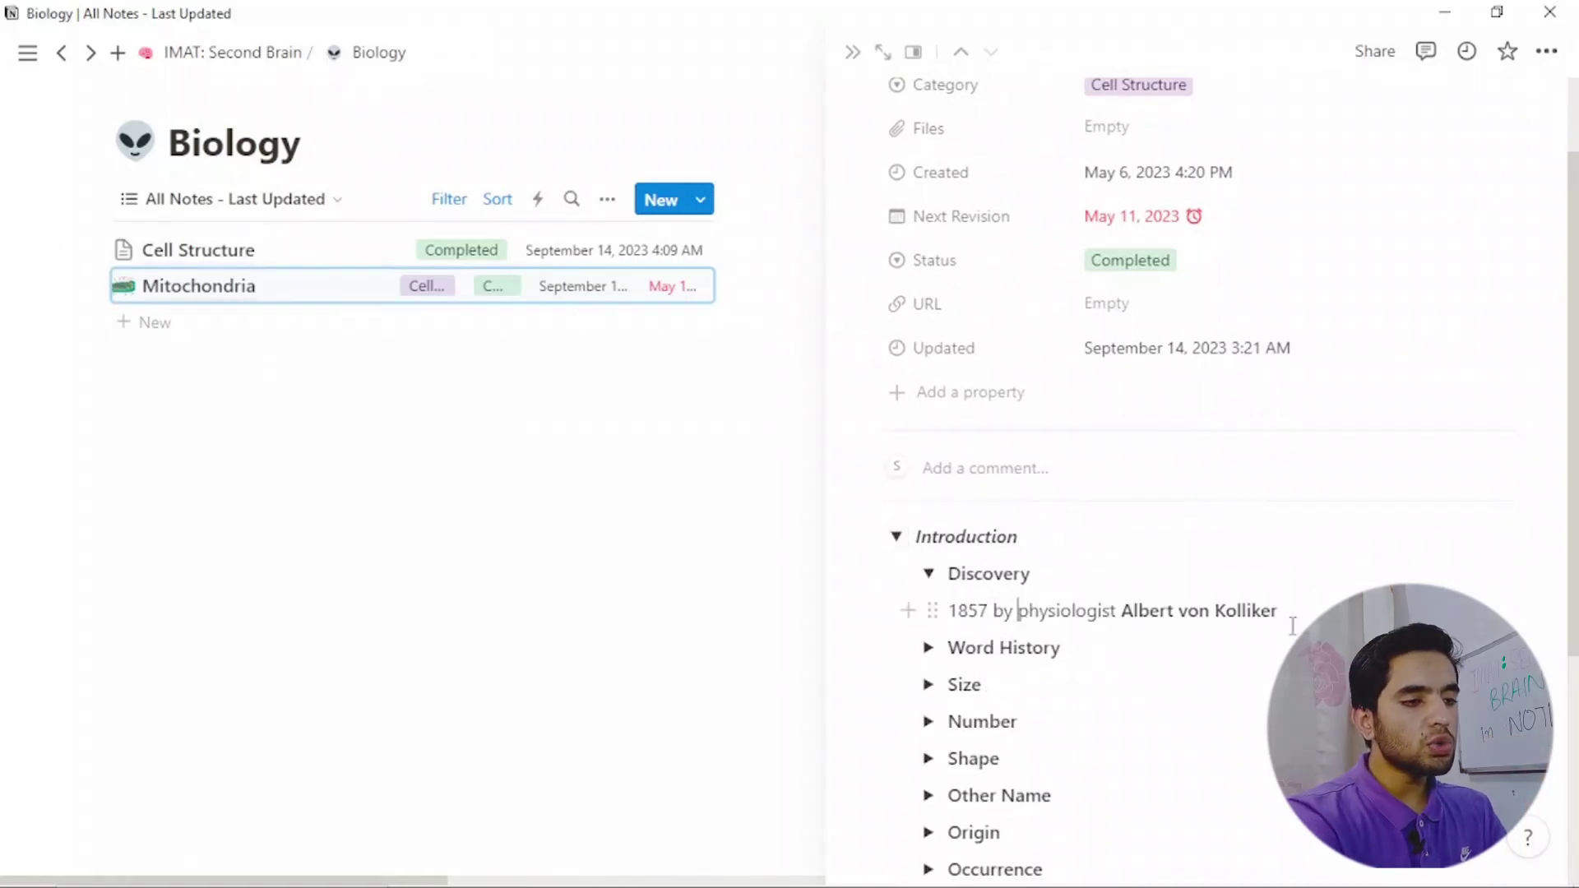
# Search Google for "mitochondria structure" and bring the Vedantu diagram into the Discovery toggle, below its text, in the Mitochondria note.
pyautogui.press('Return')
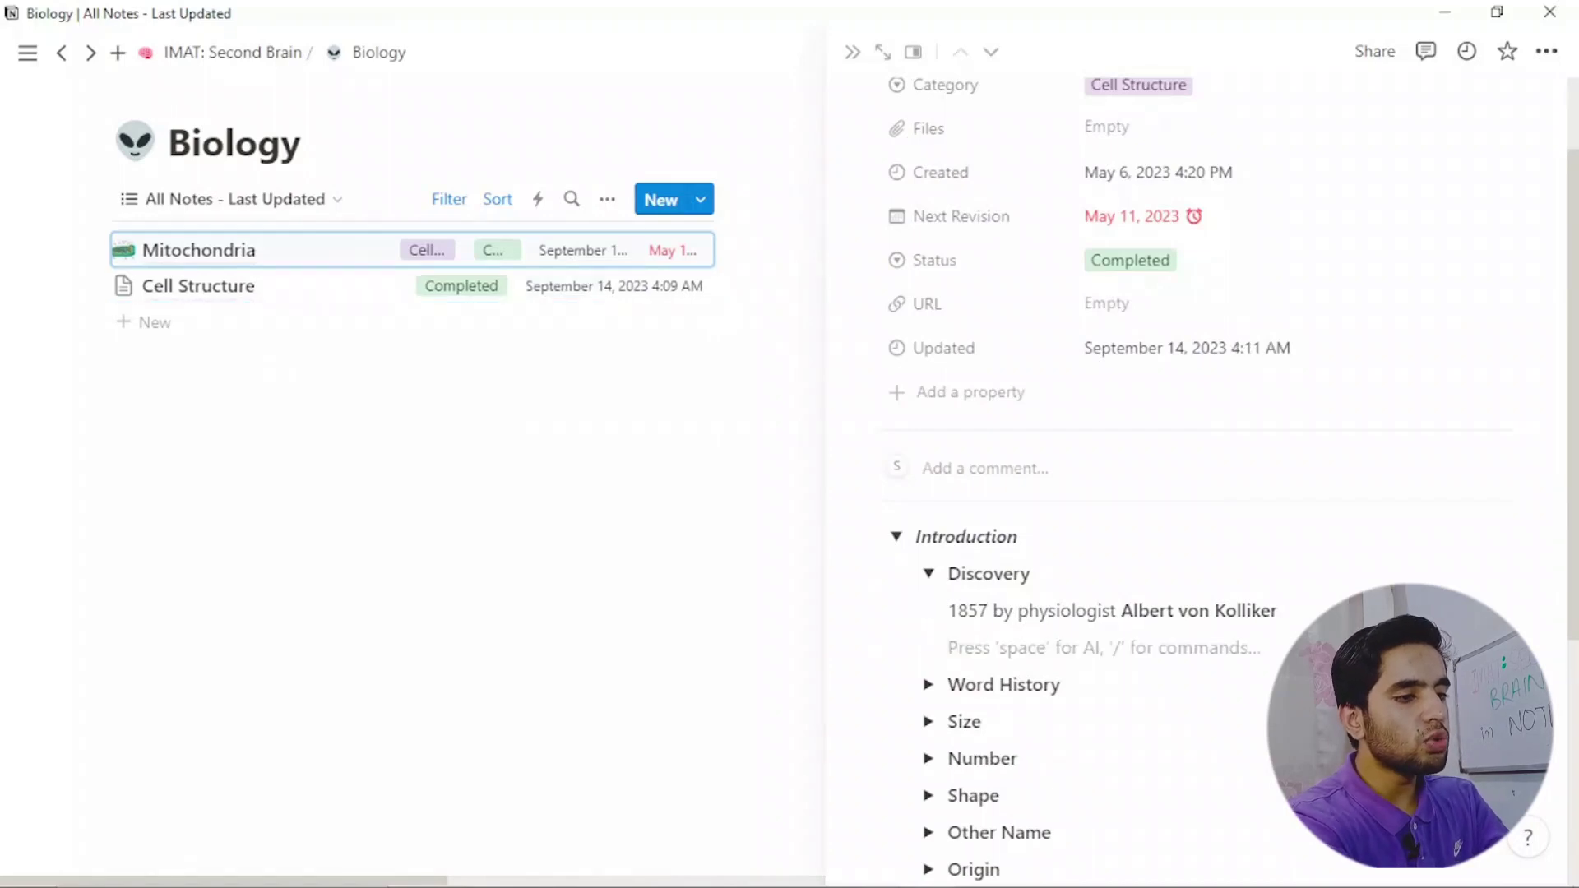
pyautogui.hotkey('alt', 'space')
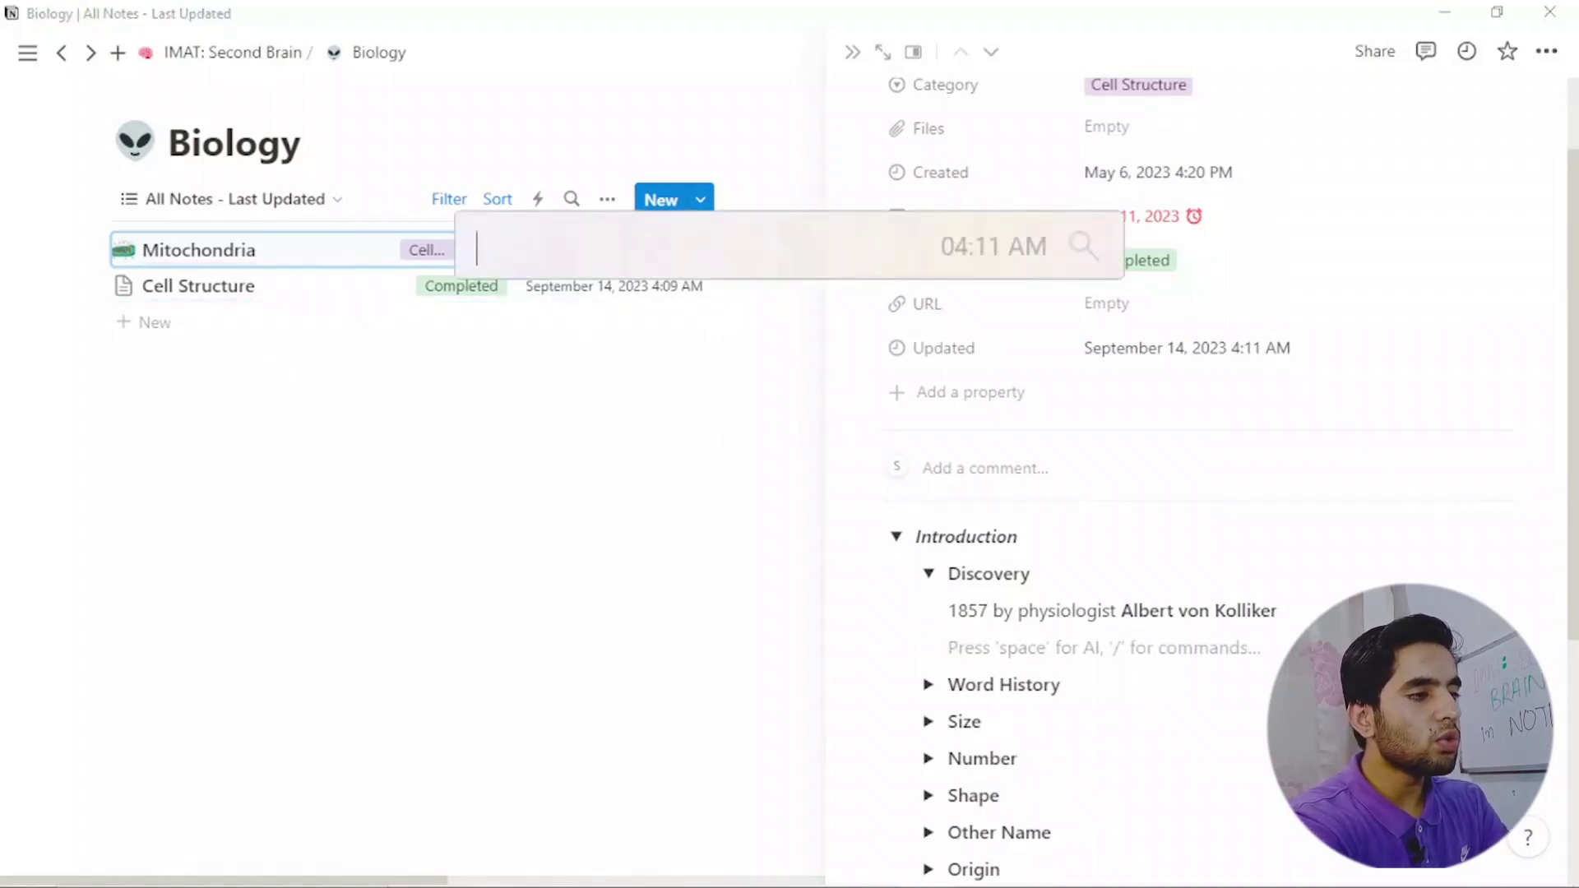
pyautogui.write('mitochon')
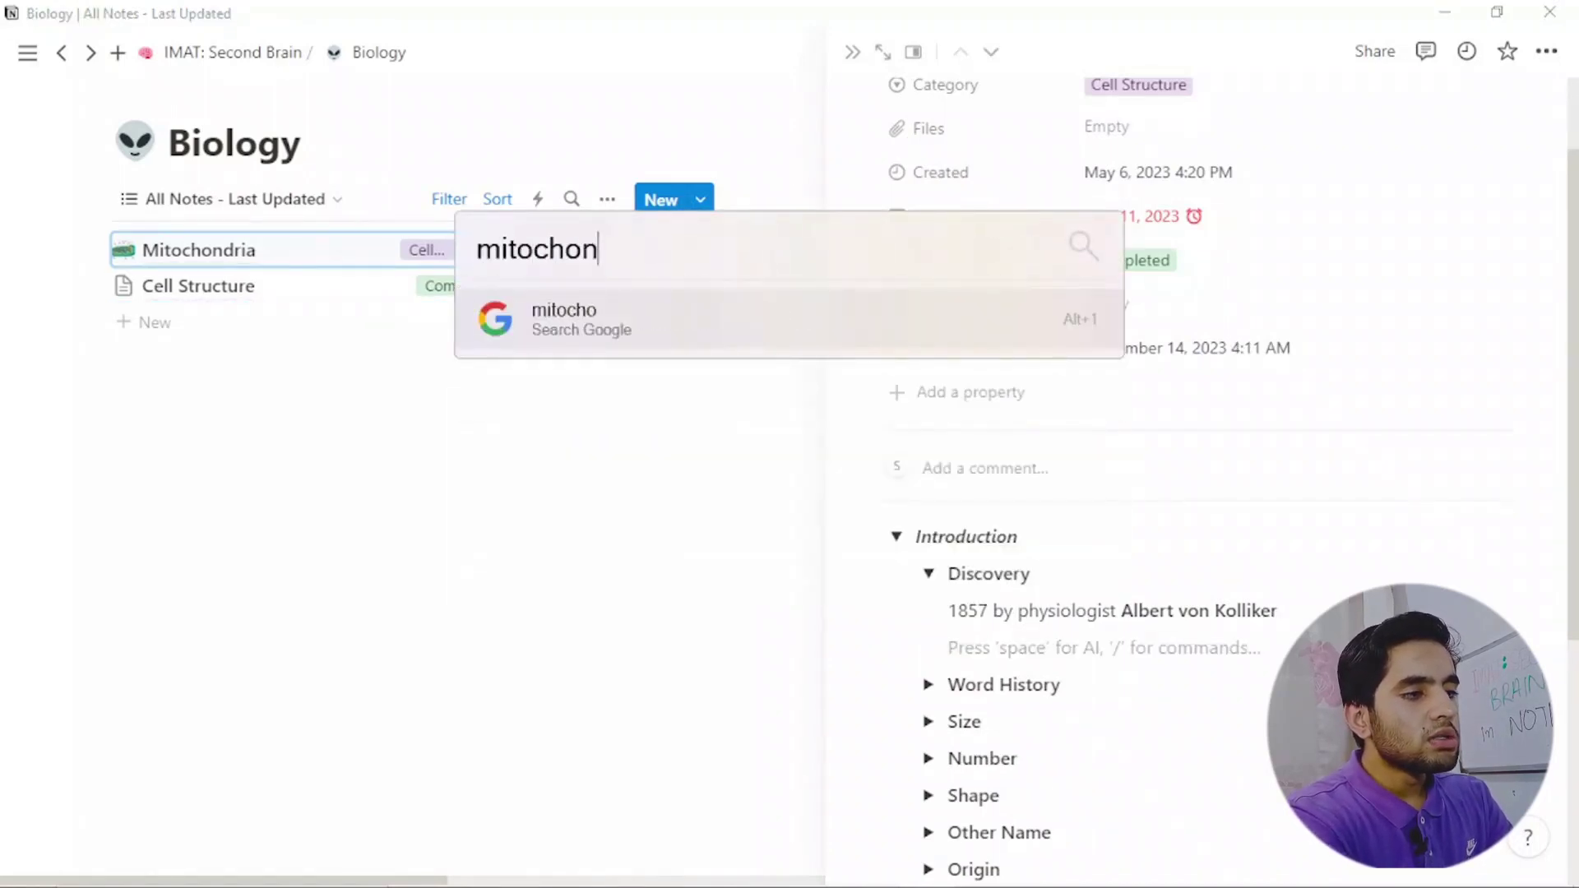
pyautogui.write('dria stur')
pyautogui.press('BackSpace')
pyautogui.press('BackSpace')
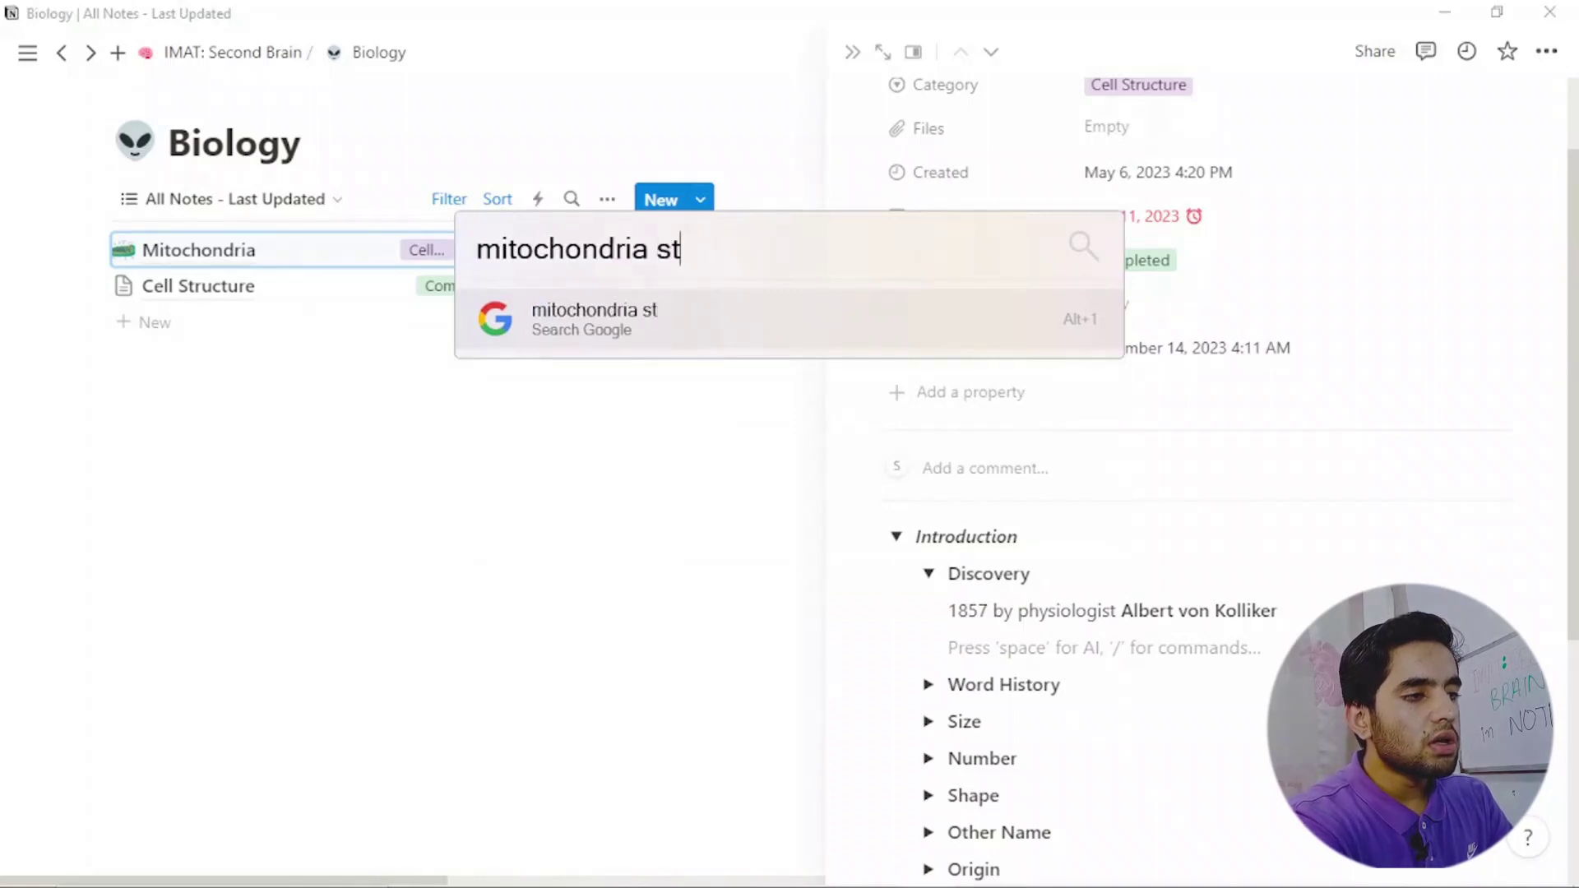
pyautogui.write('ructure')
pyautogui.press('Escape')
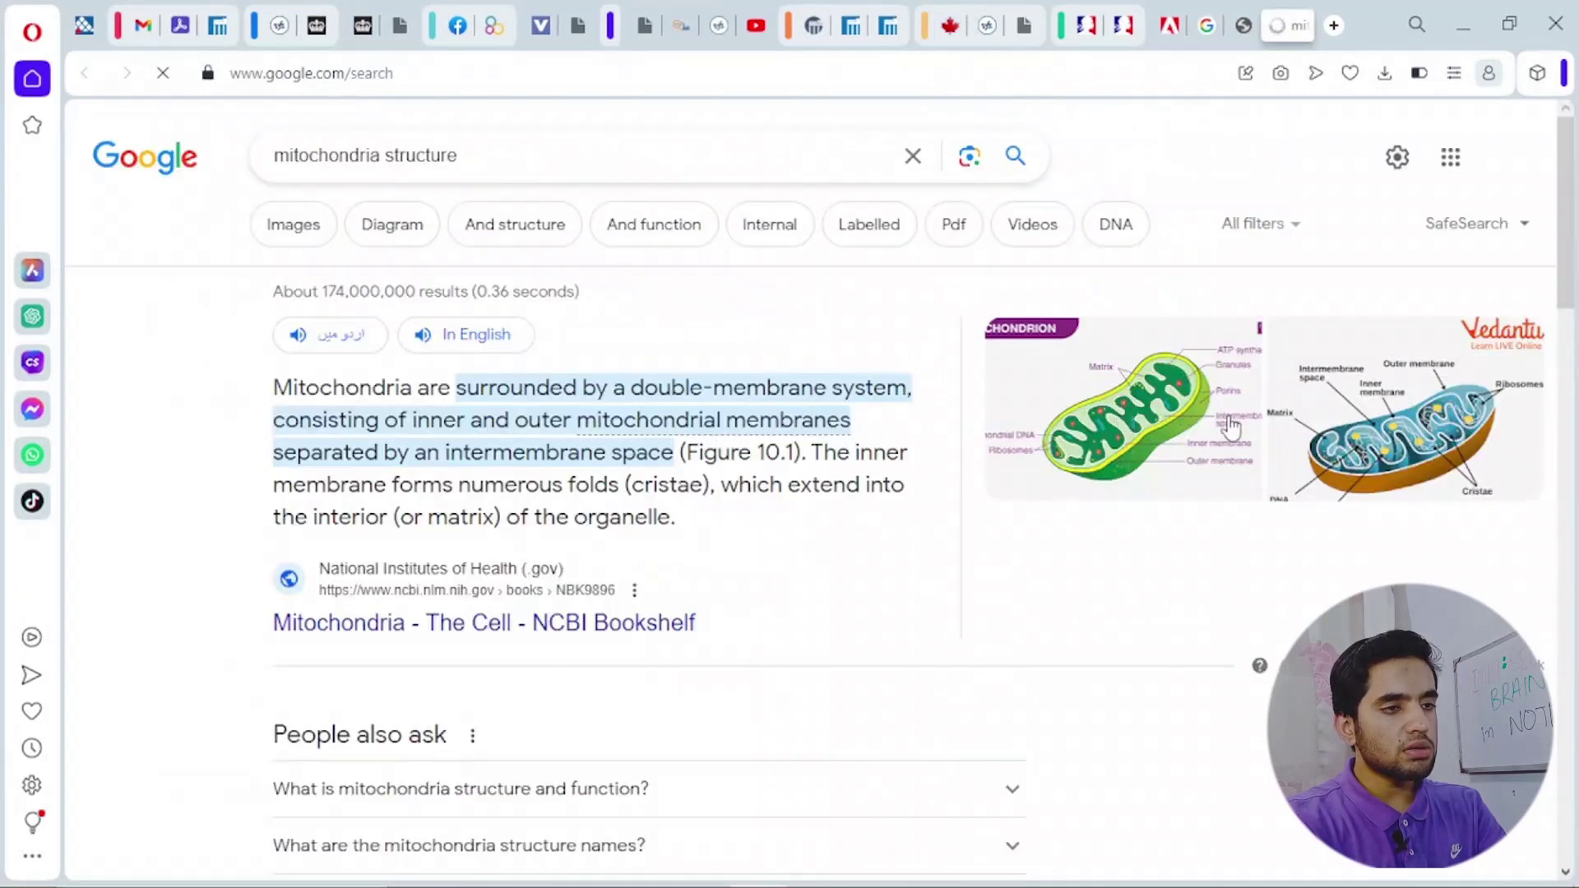
pyautogui.moveTo(1369, 425); pyautogui.dragTo(1077, 628)
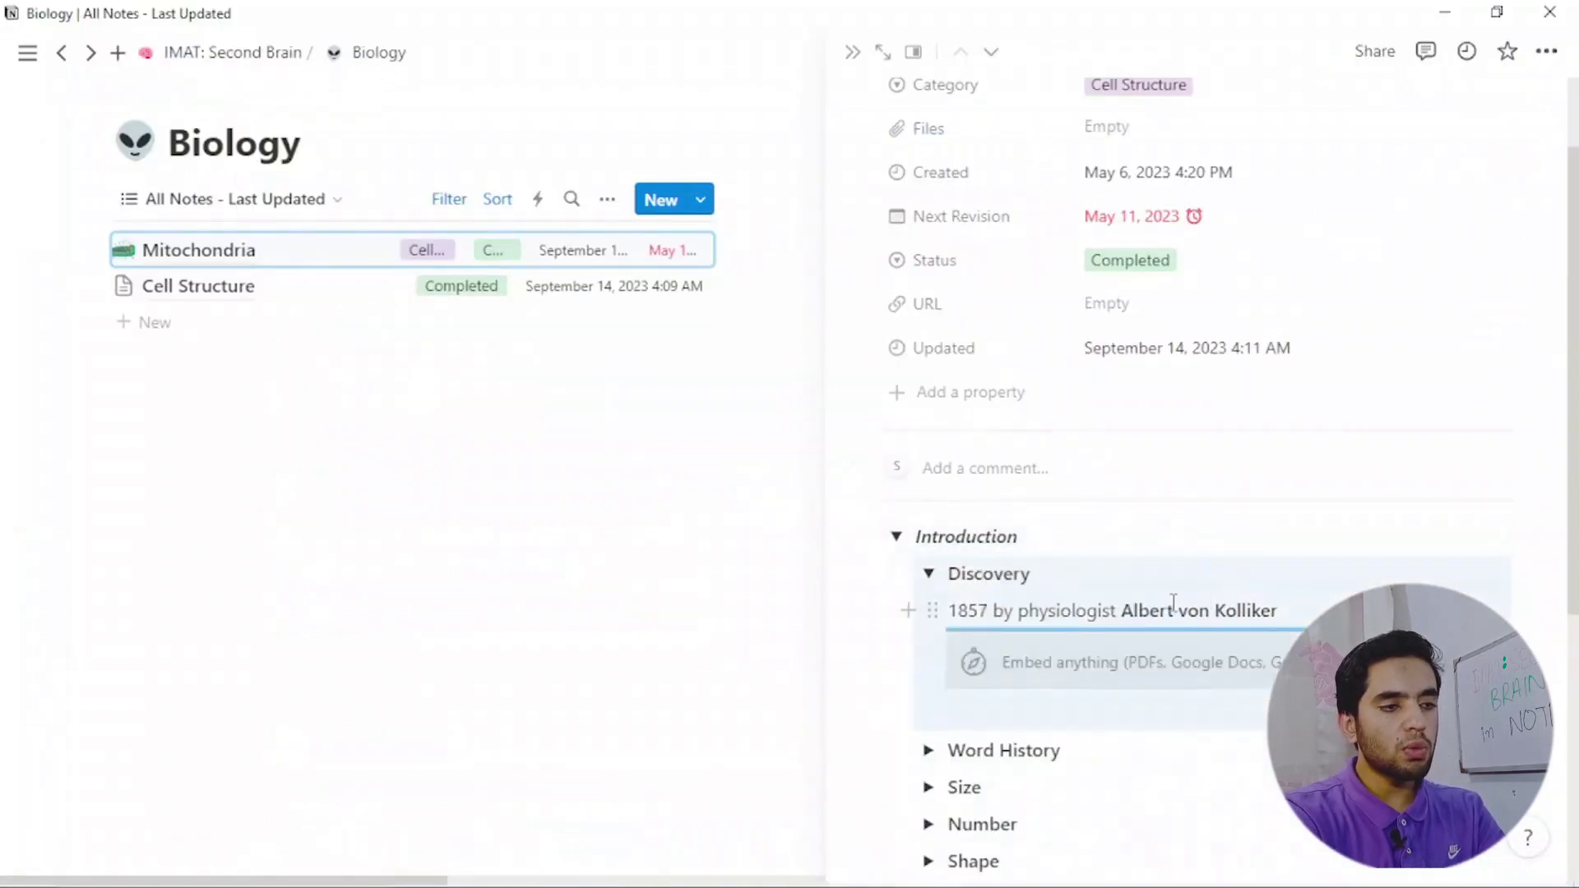
# Add a quick note named "DNA: Structure" to the Quick Note list on the IMAT: Second Brain page.
pyautogui.scroll(-3, 1241, 614)
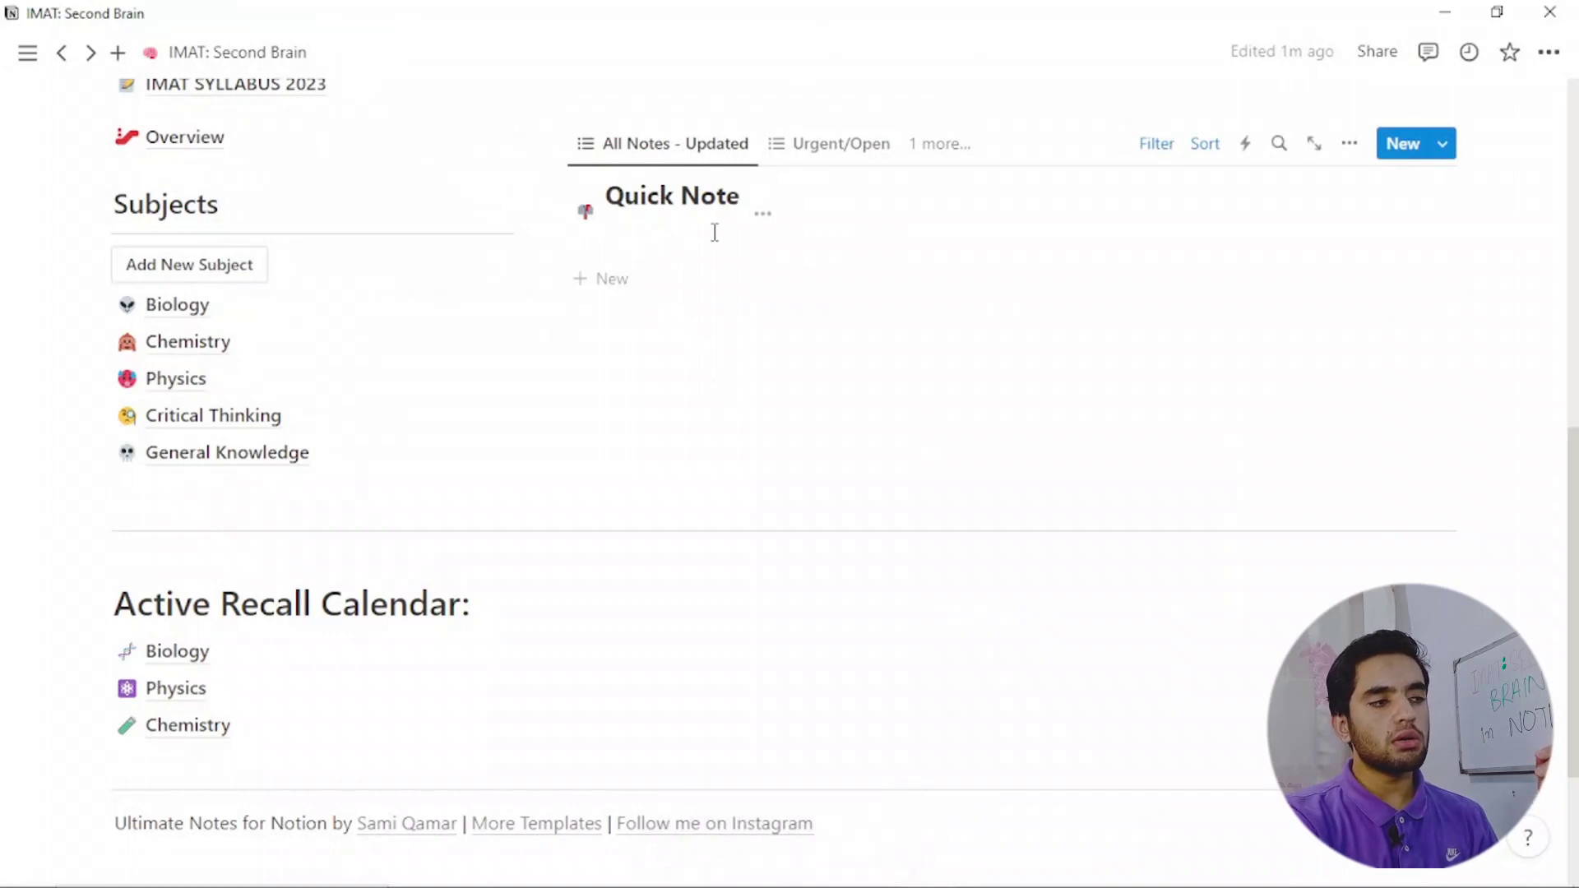
pyautogui.click(621, 281)
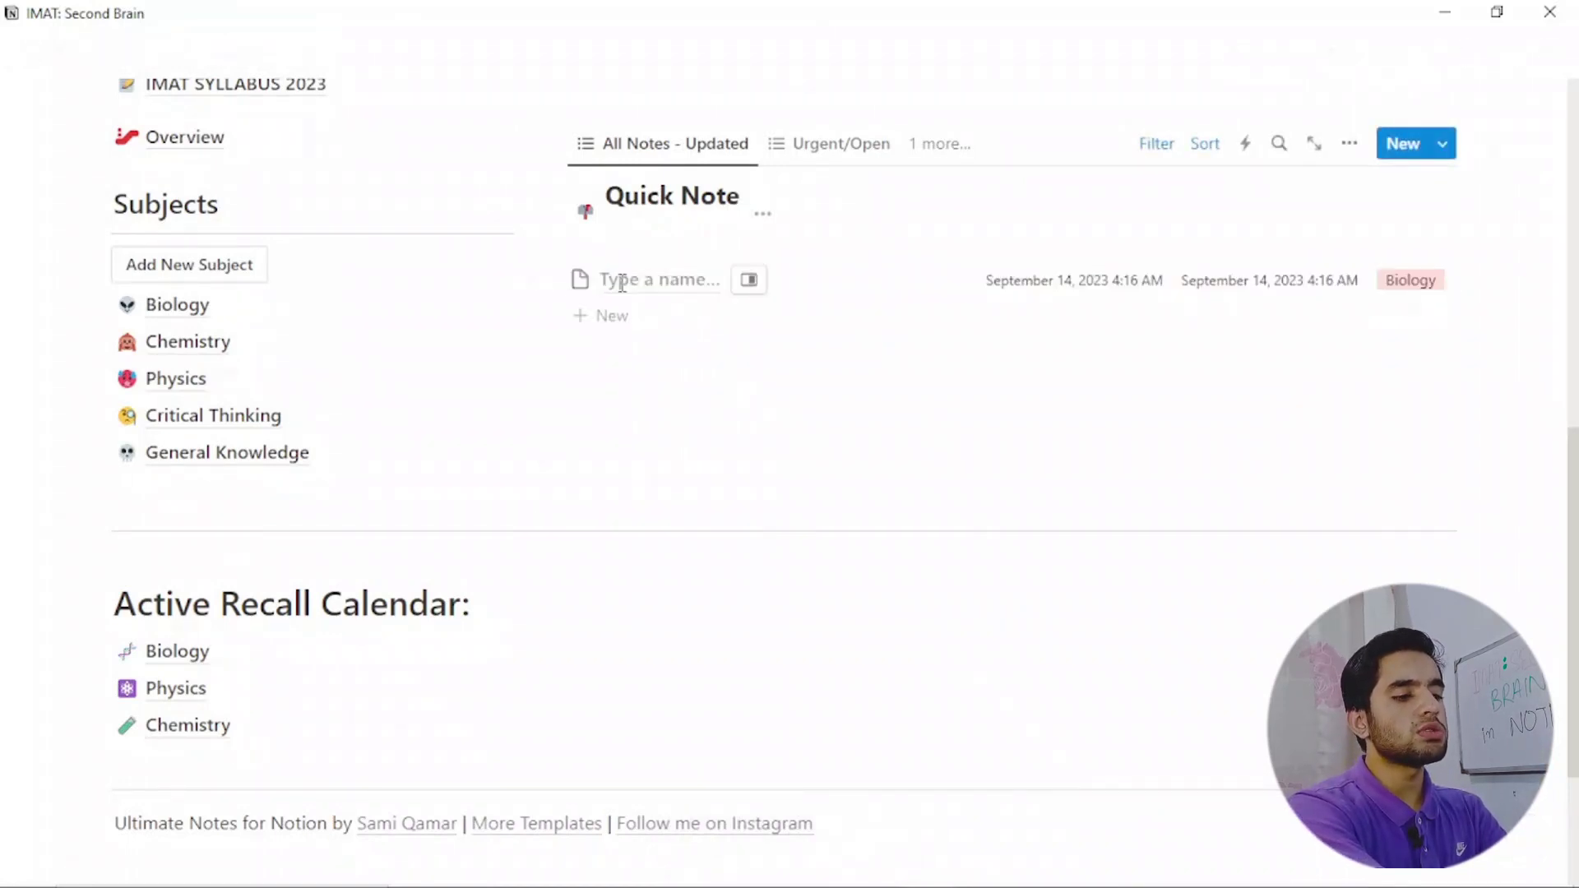
pyautogui.write('DNA>')
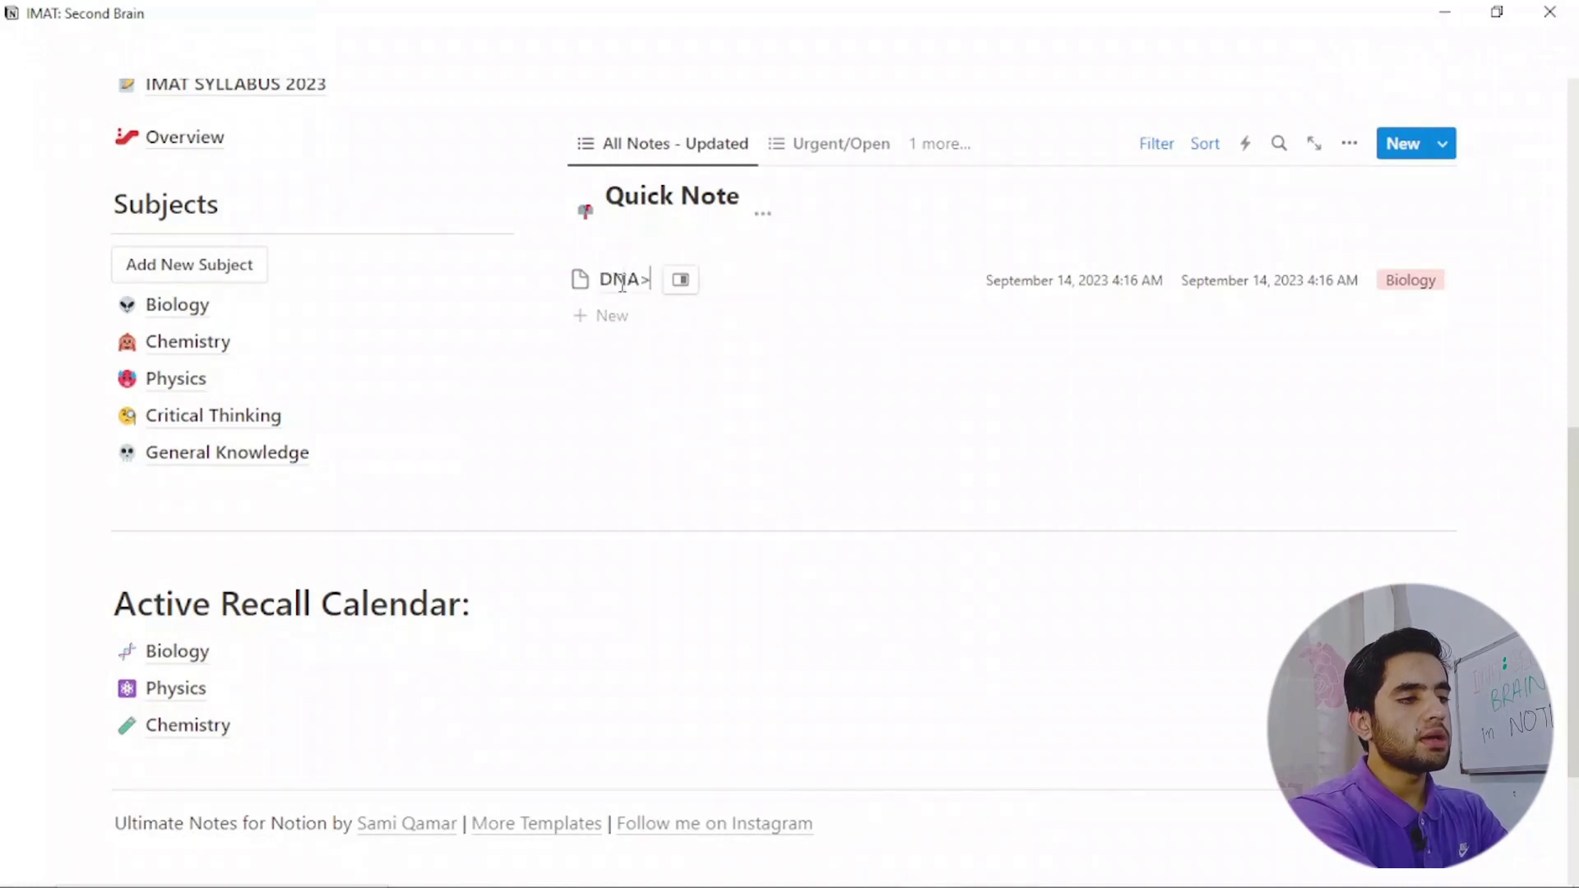
pyautogui.press('BackSpace')
pyautogui.write(':')
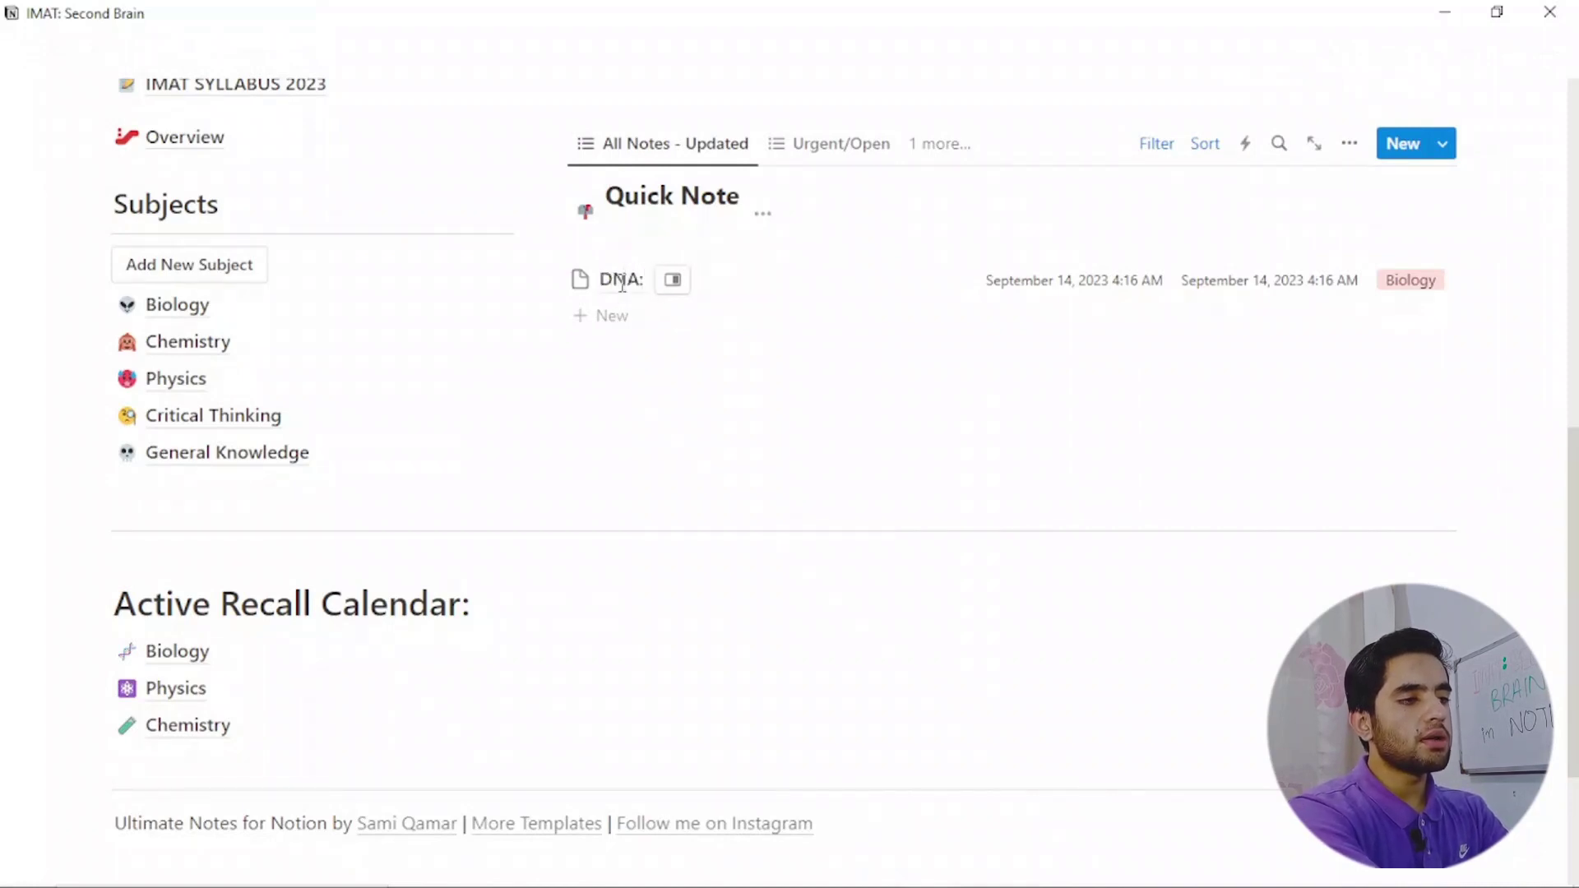
pyautogui.write('Study')
pyautogui.press('BackSpace')
pyautogui.press('BackSpace')
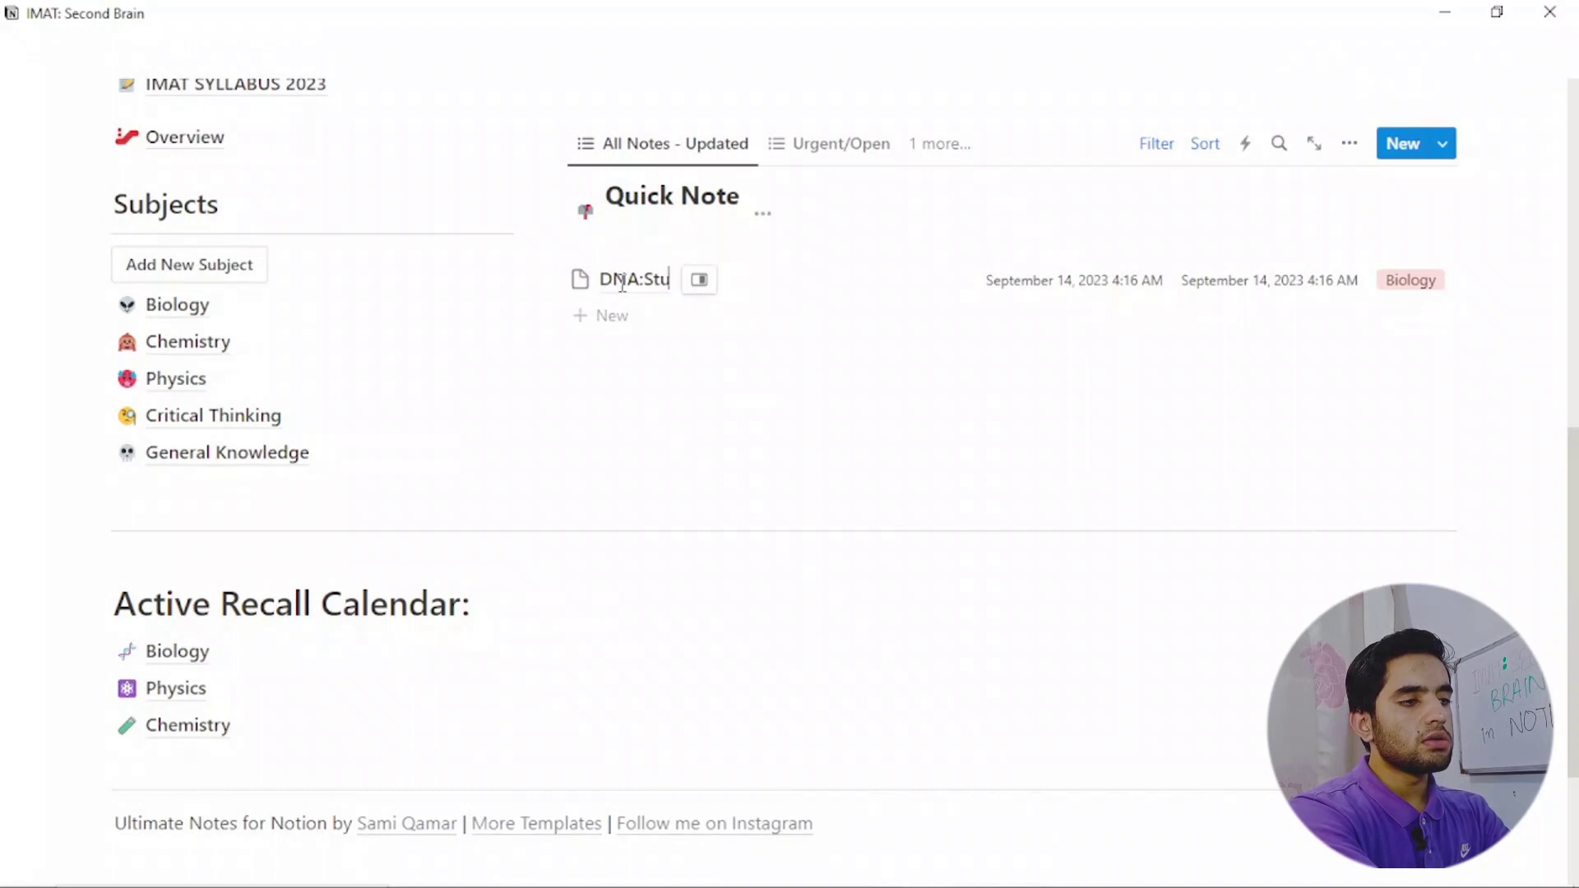
pyautogui.press('BackSpace')
pyautogui.write('ructur')
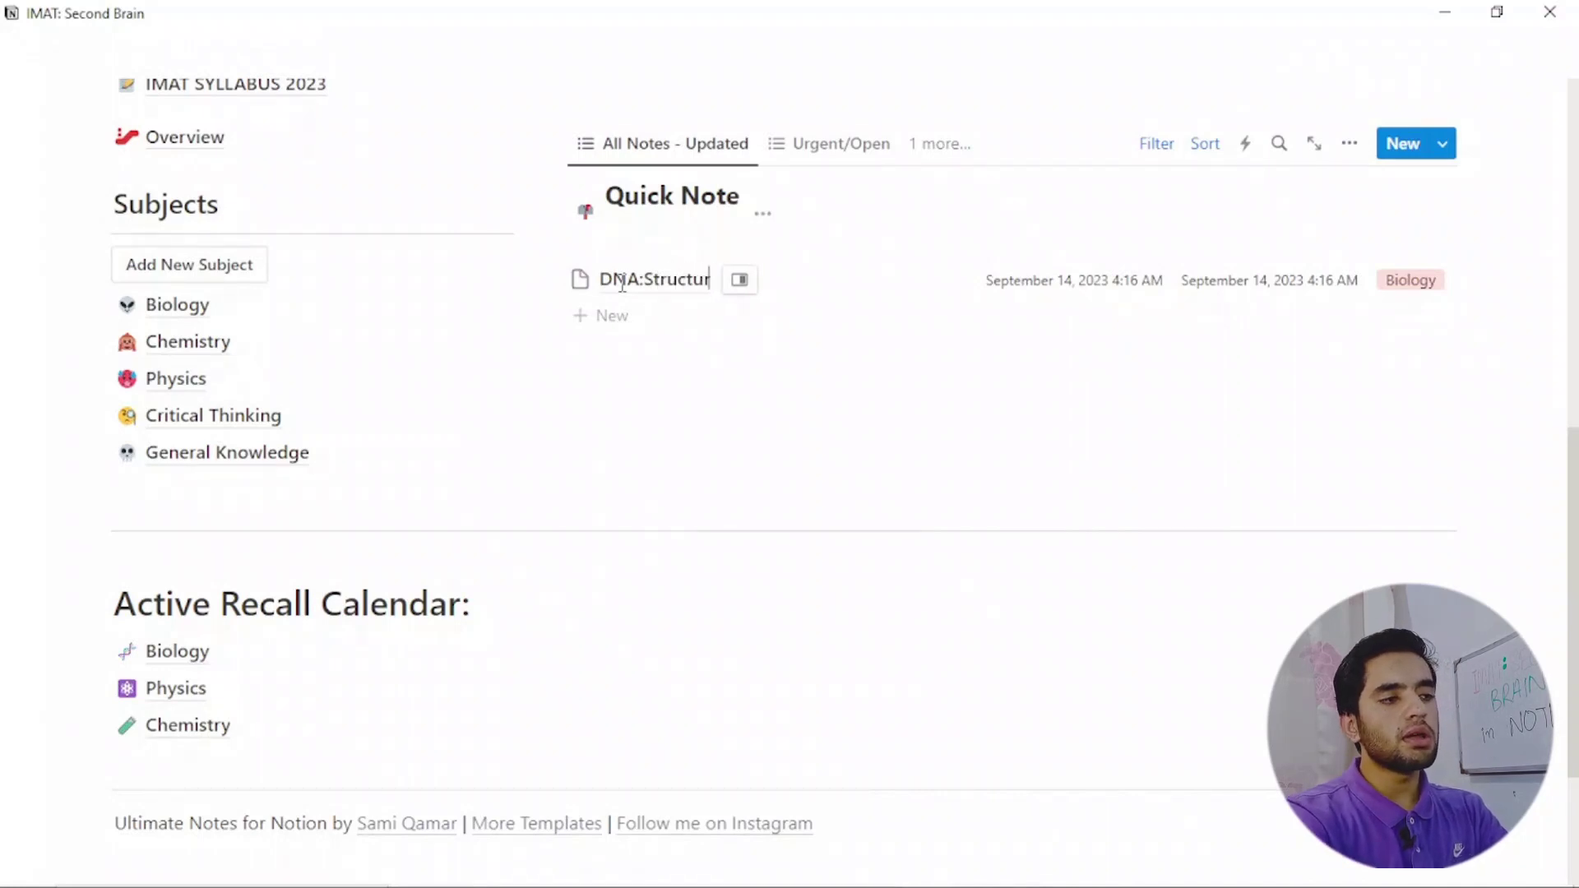
pyautogui.write('e')
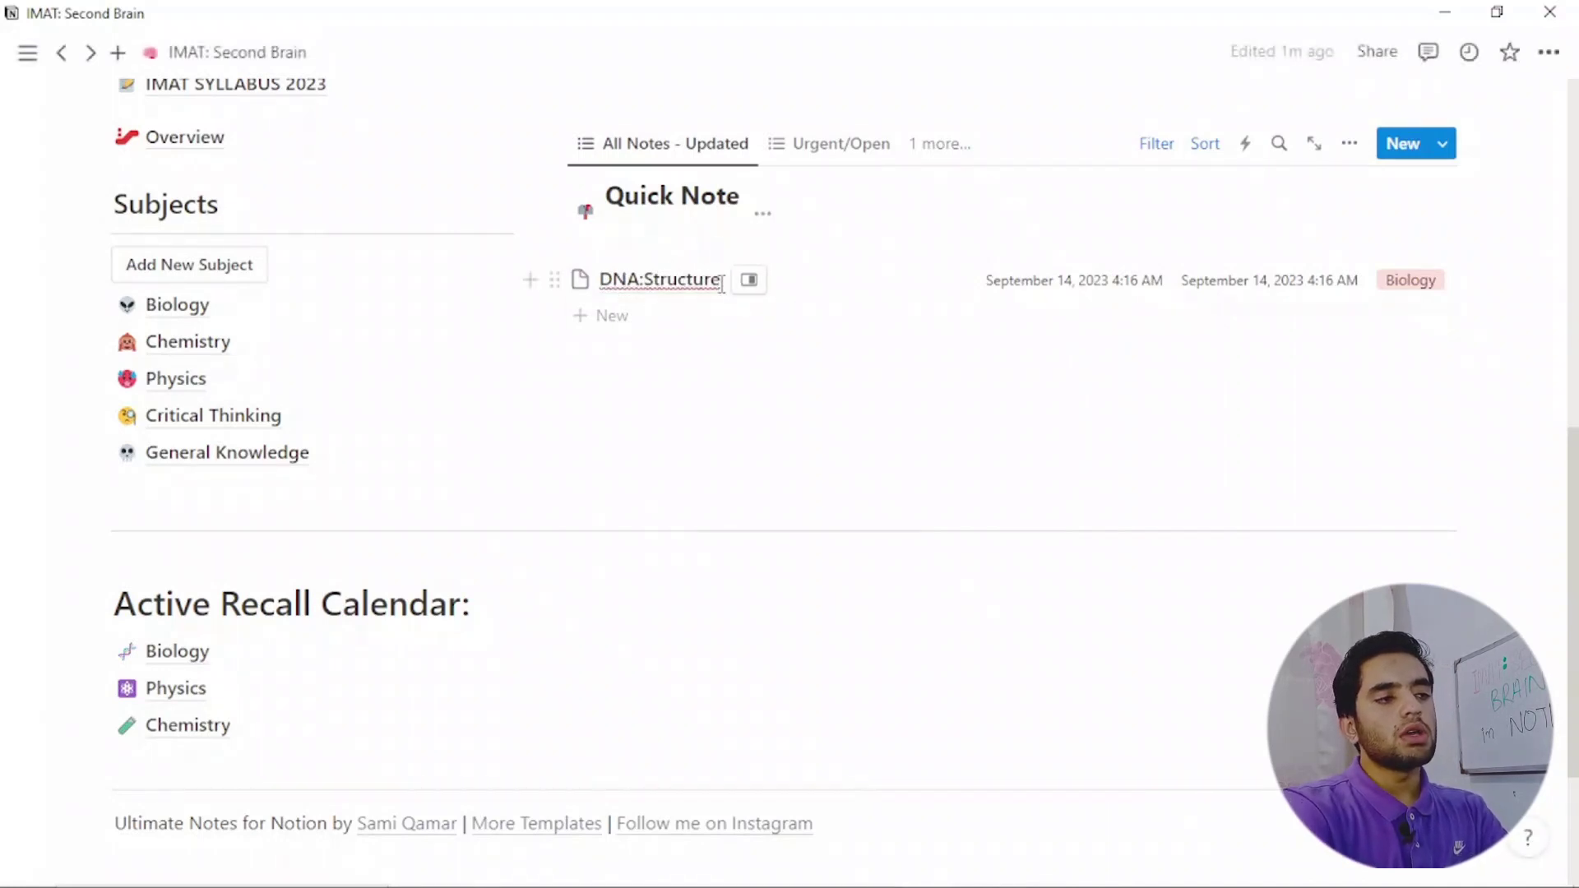
pyautogui.click(645, 279)
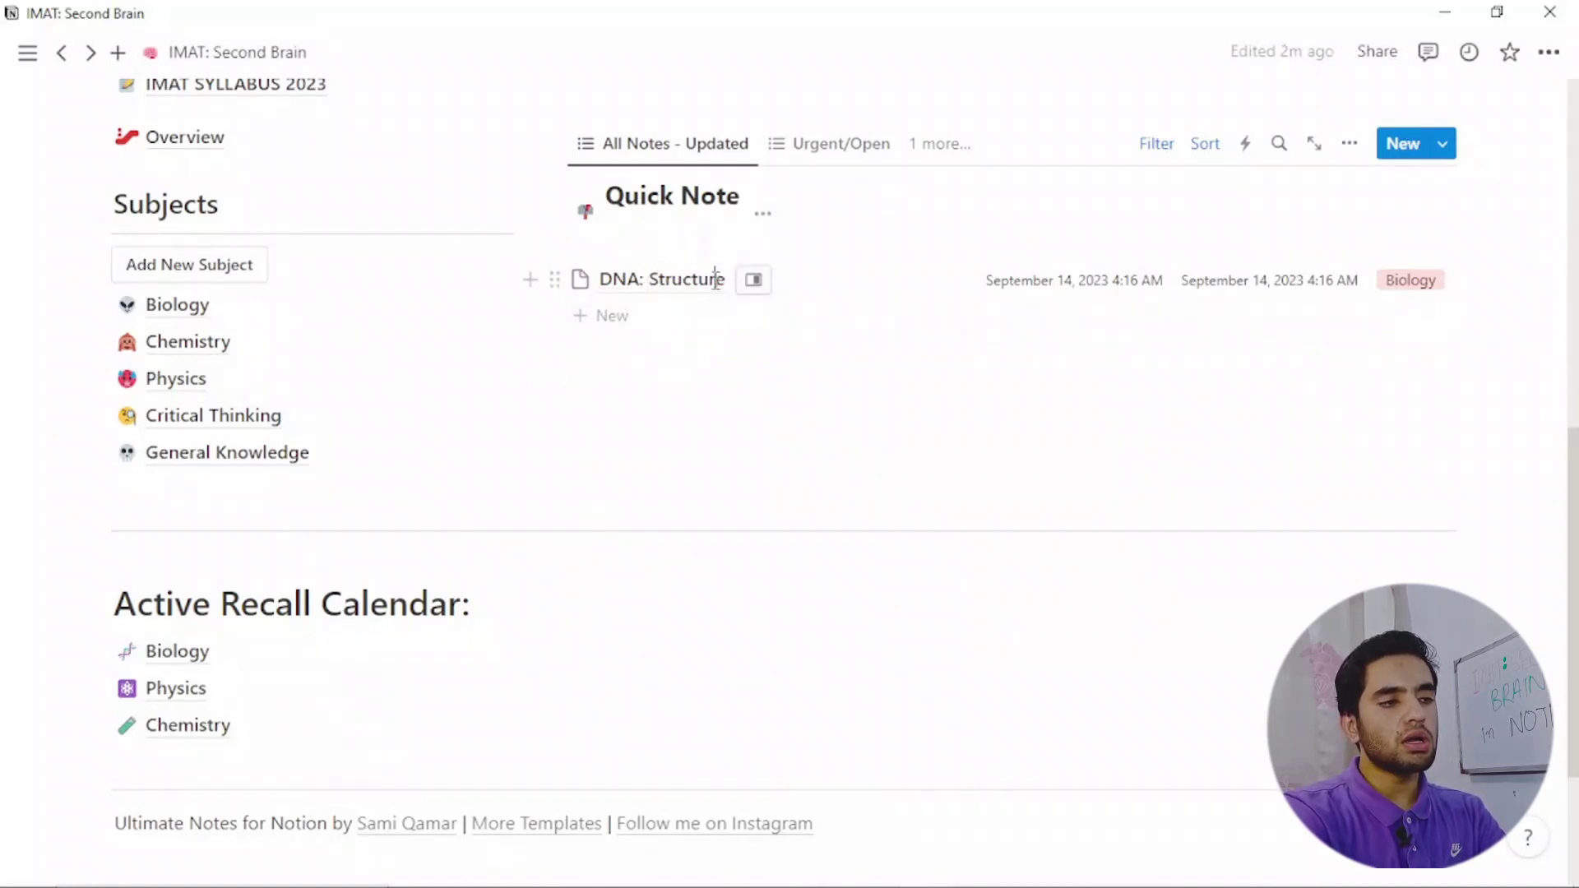
# Open the DNA: Structure quick note beside the list, view its Status options, and close the note again.
pyautogui.click(745, 288)
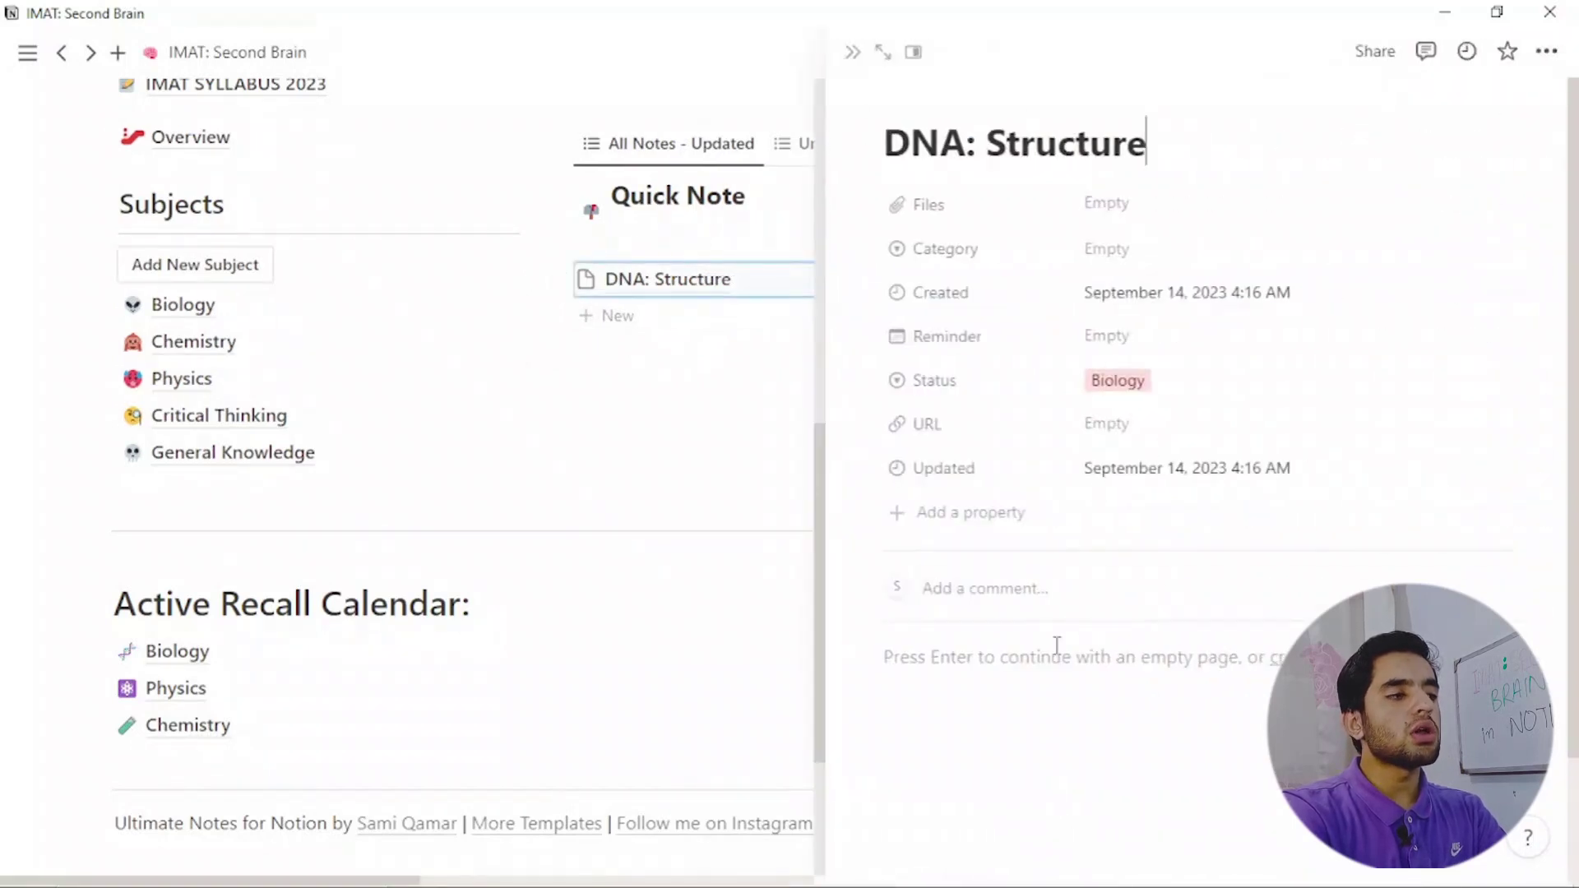
pyautogui.click(1058, 650)
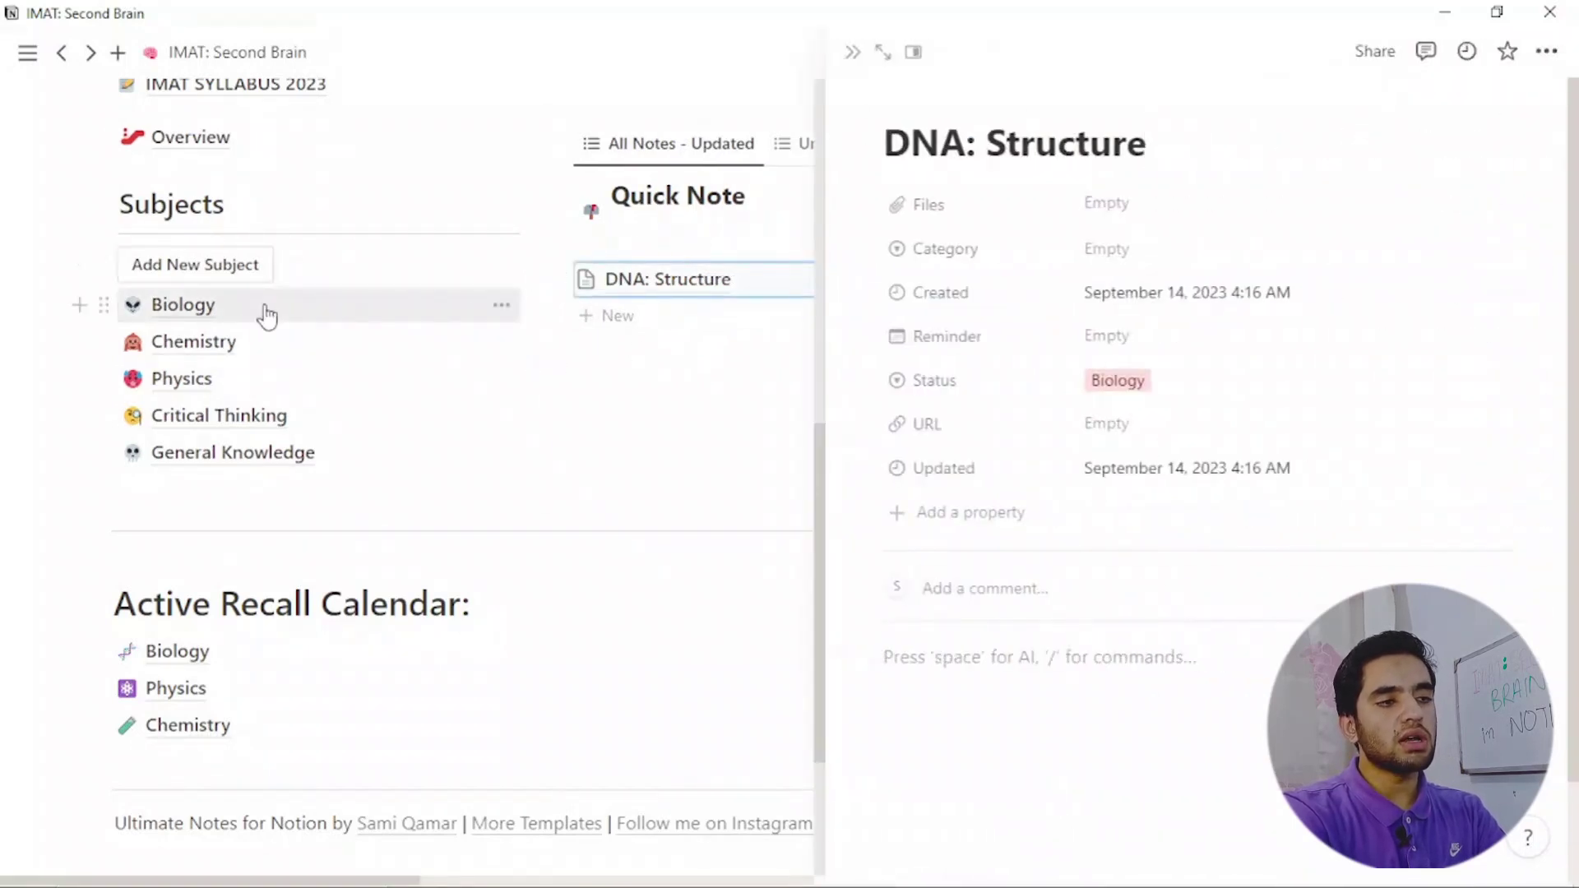
pyautogui.click(1128, 381)
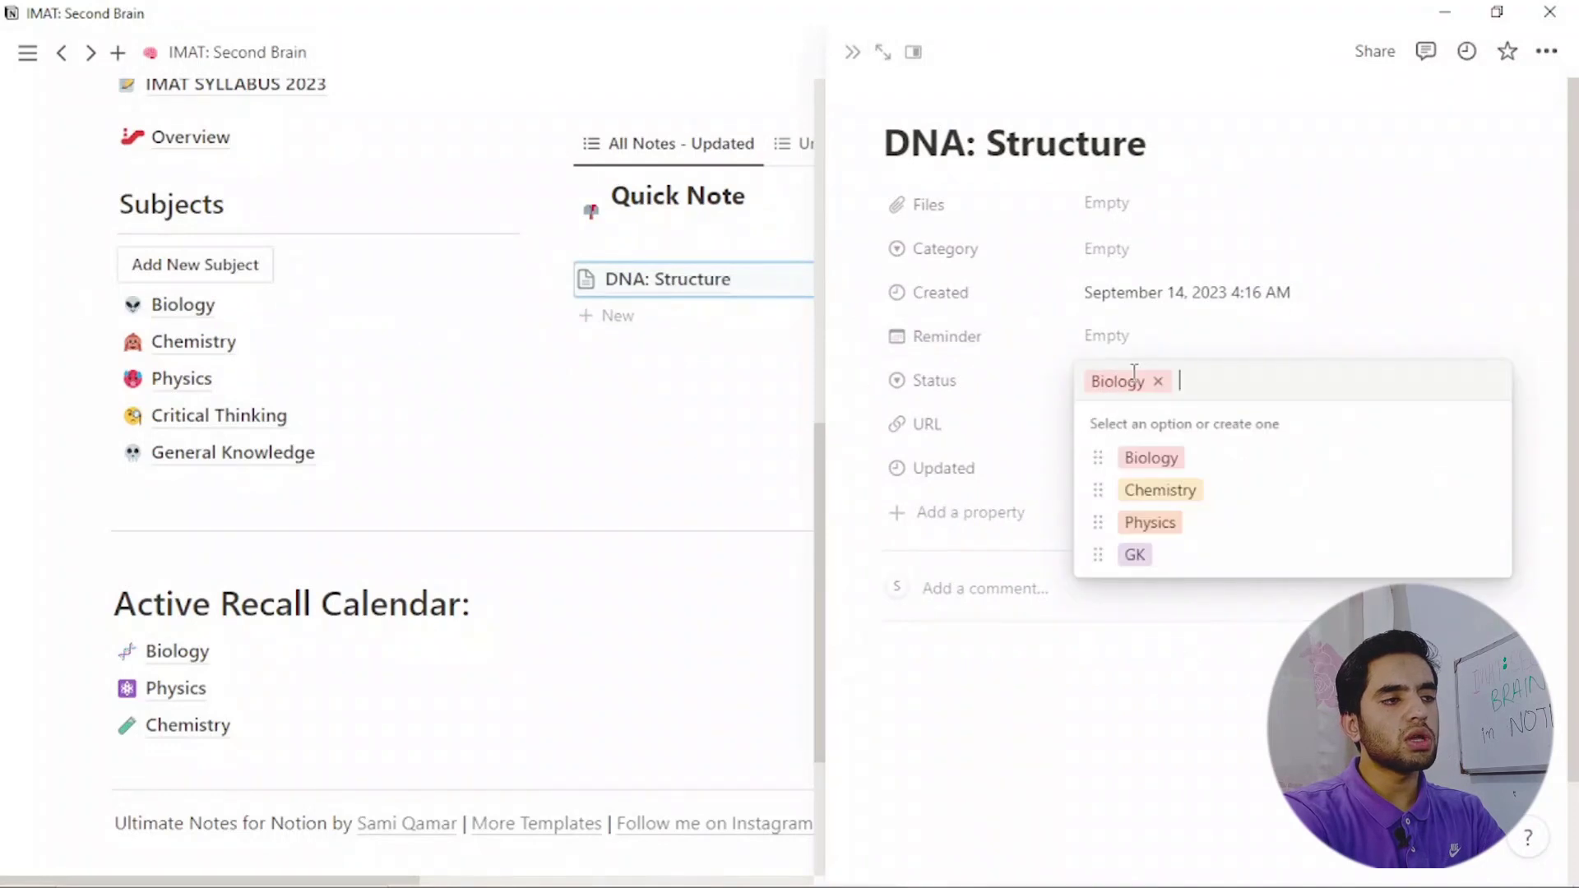
pyautogui.click(853, 54)
pyautogui.click(853, 55)
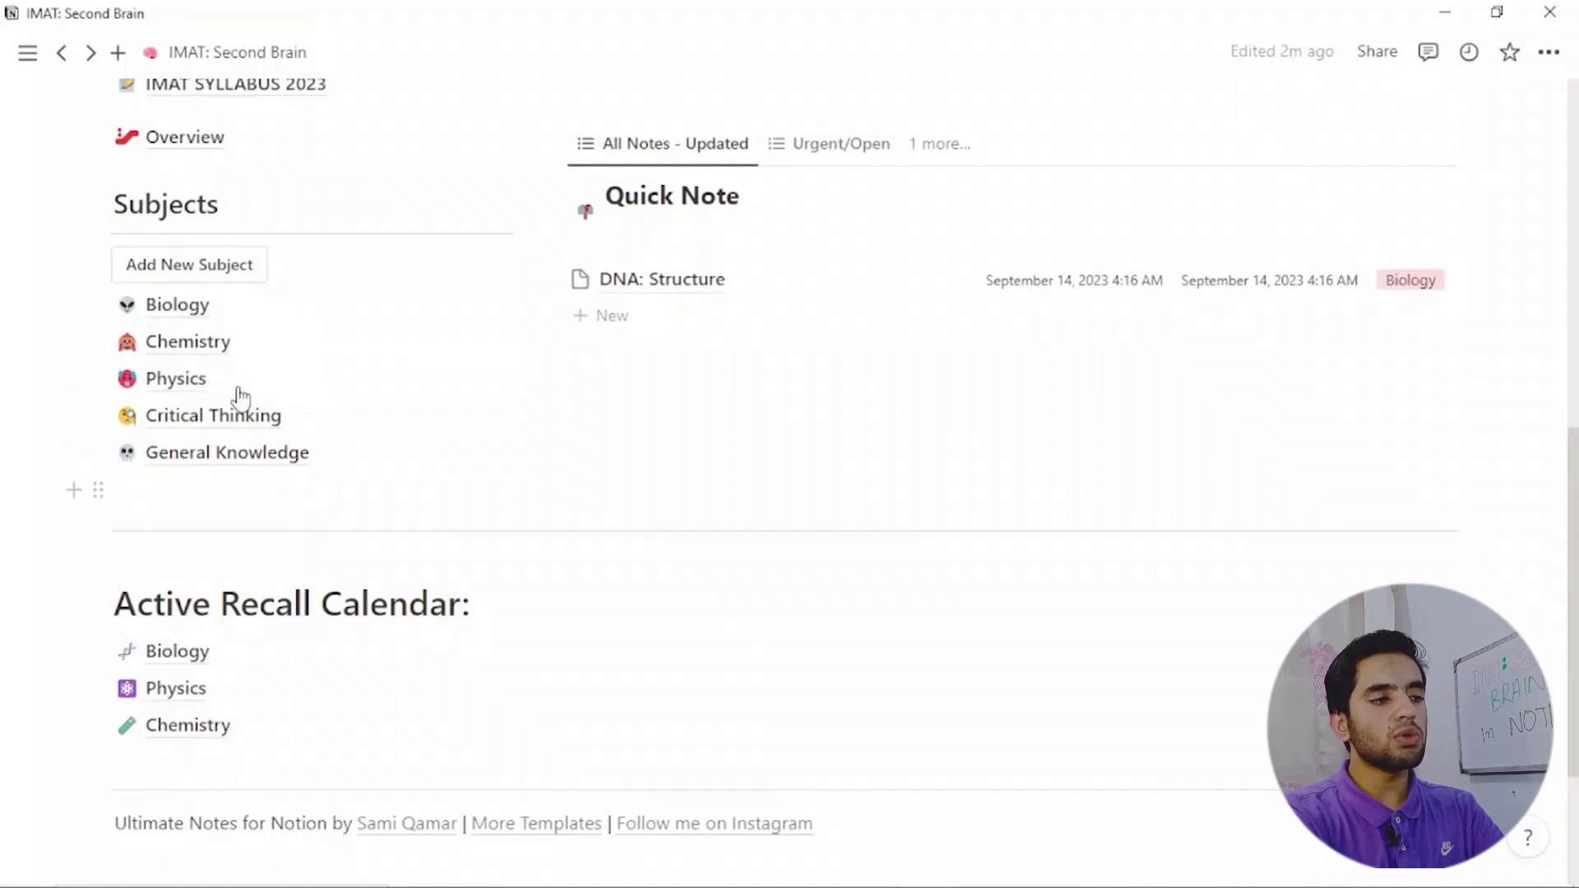
# Open Biology from the Active Recall Calendar and view the first-revision rating options for Genetics and Variations.
pyautogui.scroll(-3, 476, 434)
pyautogui.scroll(2, 480, 434)
pyautogui.scroll(1, 480, 435)
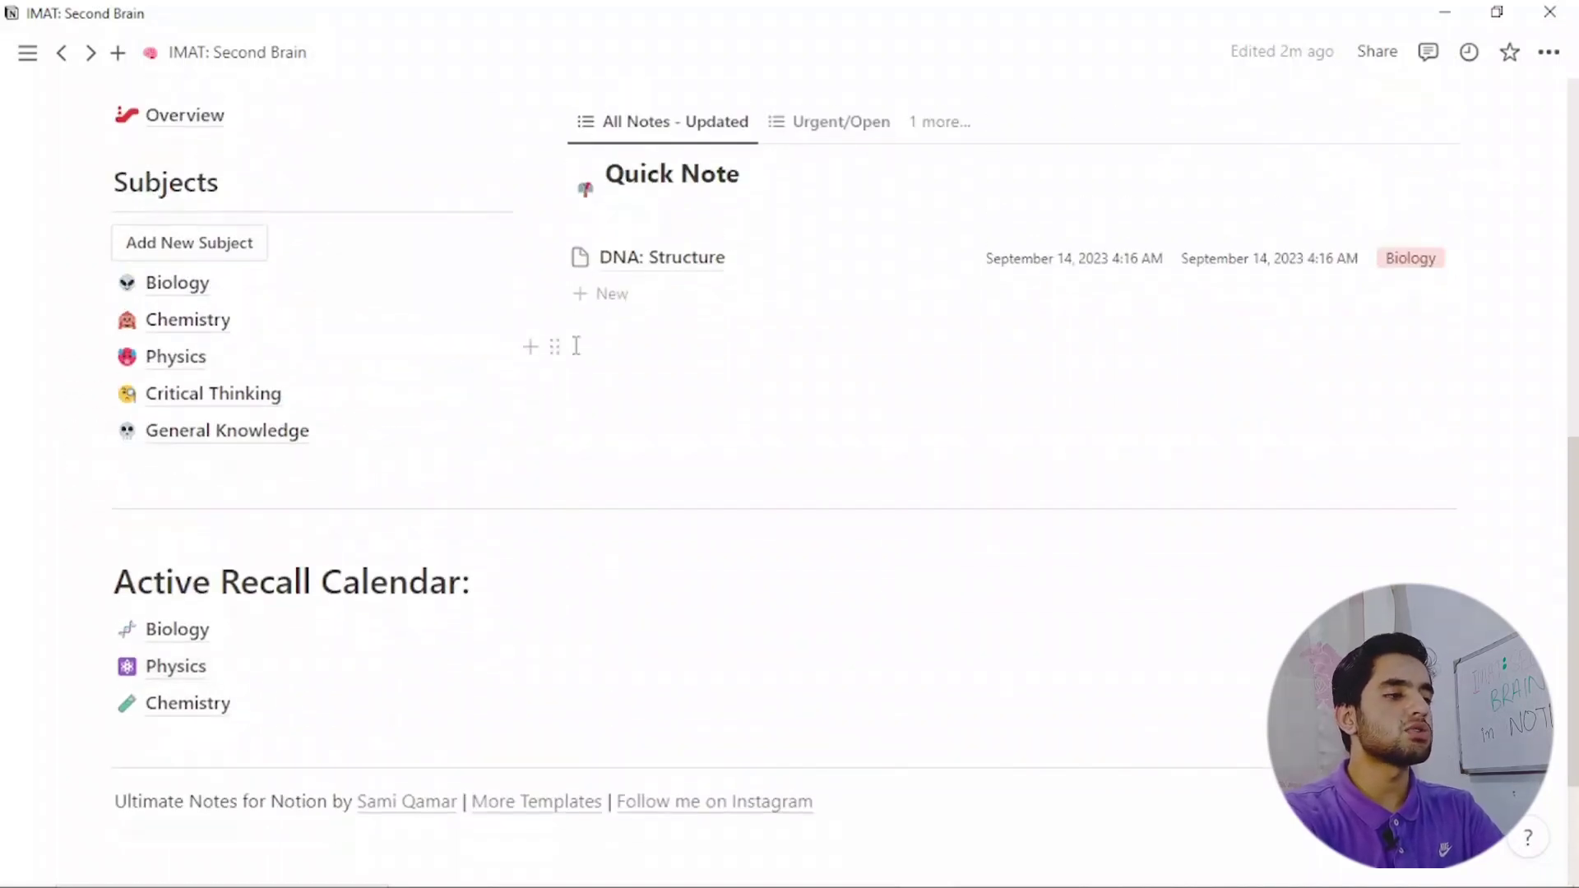
pyautogui.scroll(-3, 336, 426)
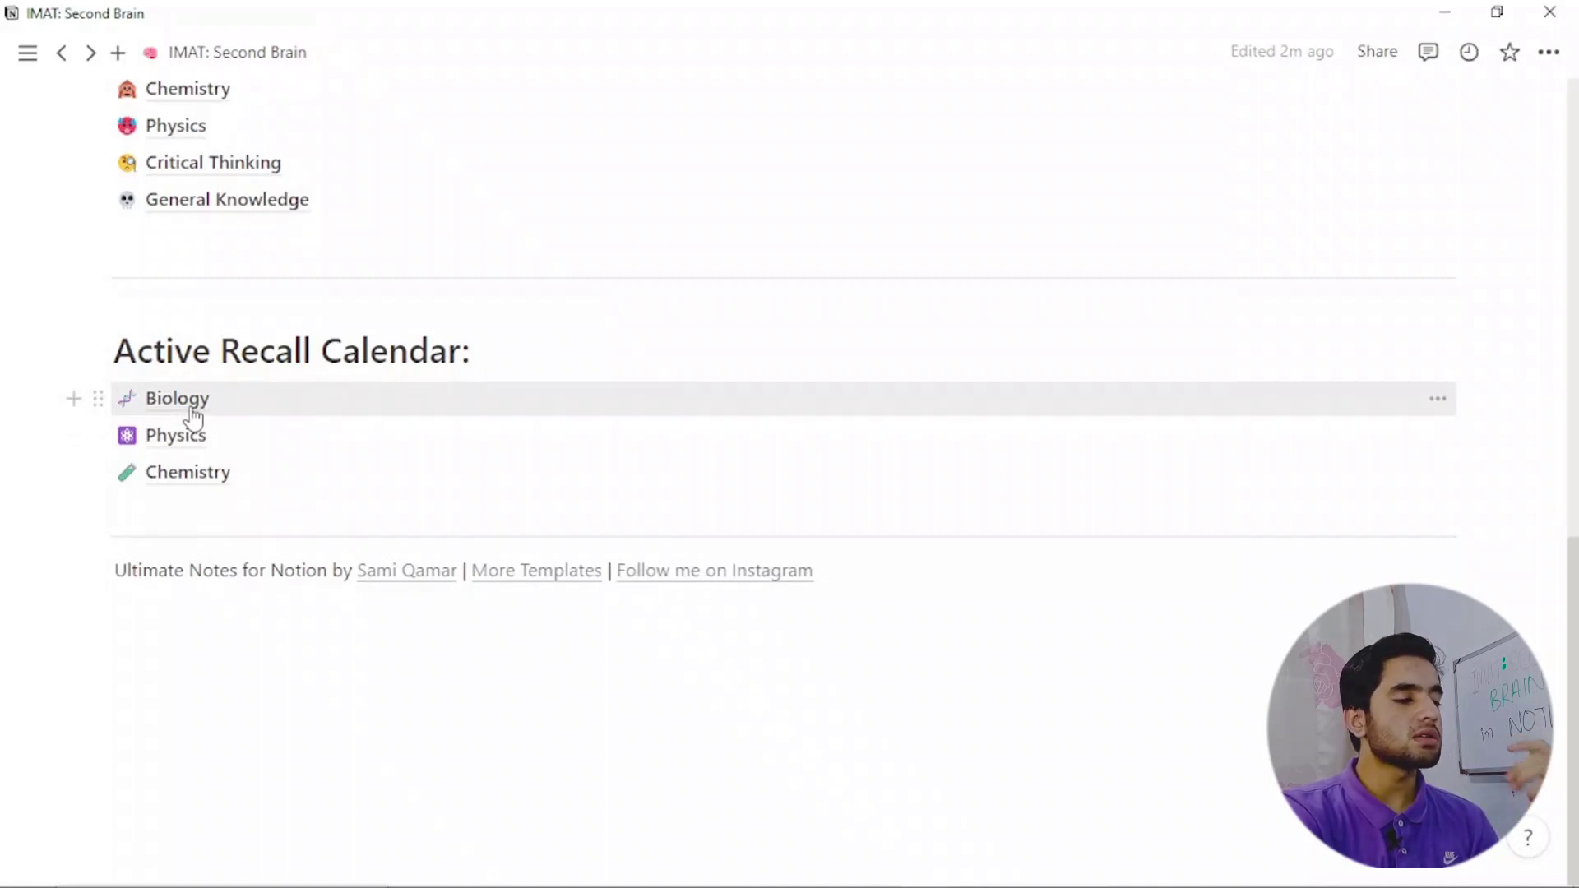
pyautogui.click(191, 409)
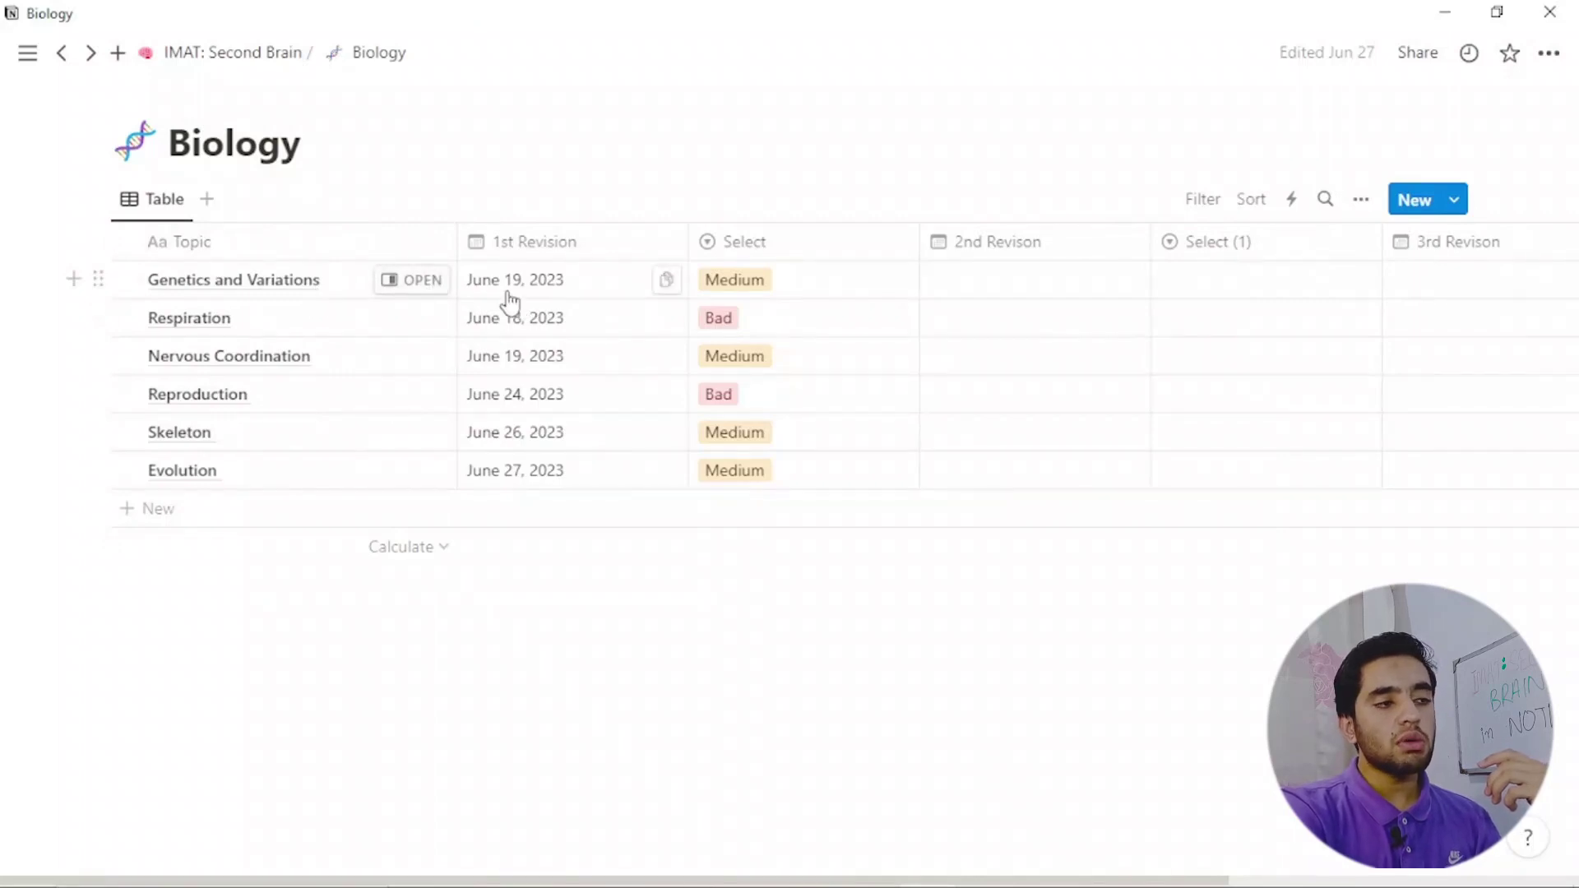
pyautogui.click(791, 290)
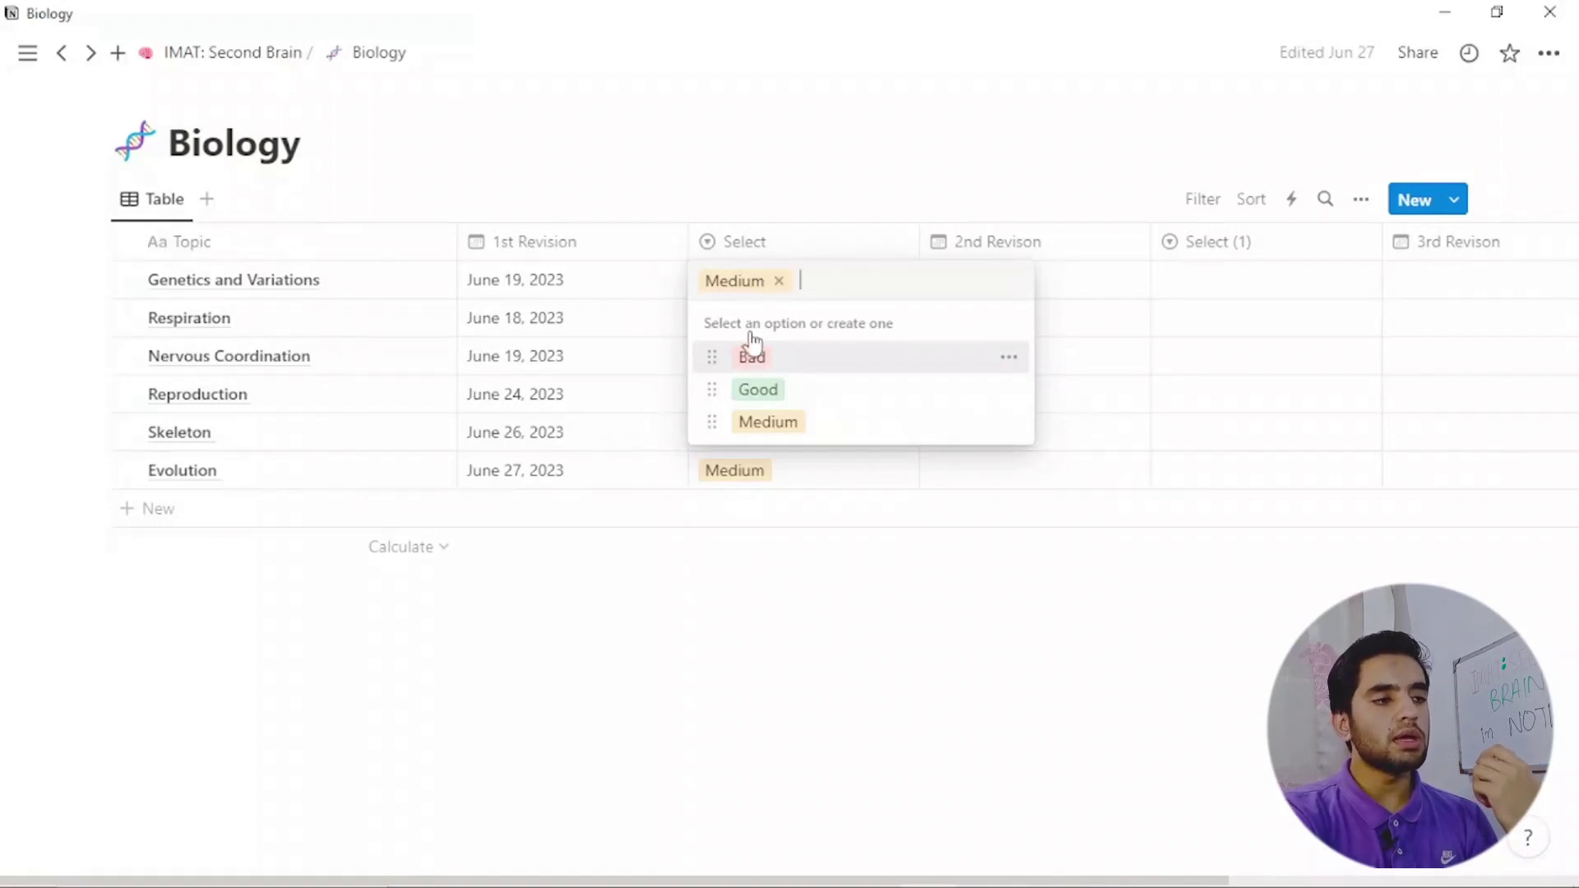
pyautogui.click(669, 189)
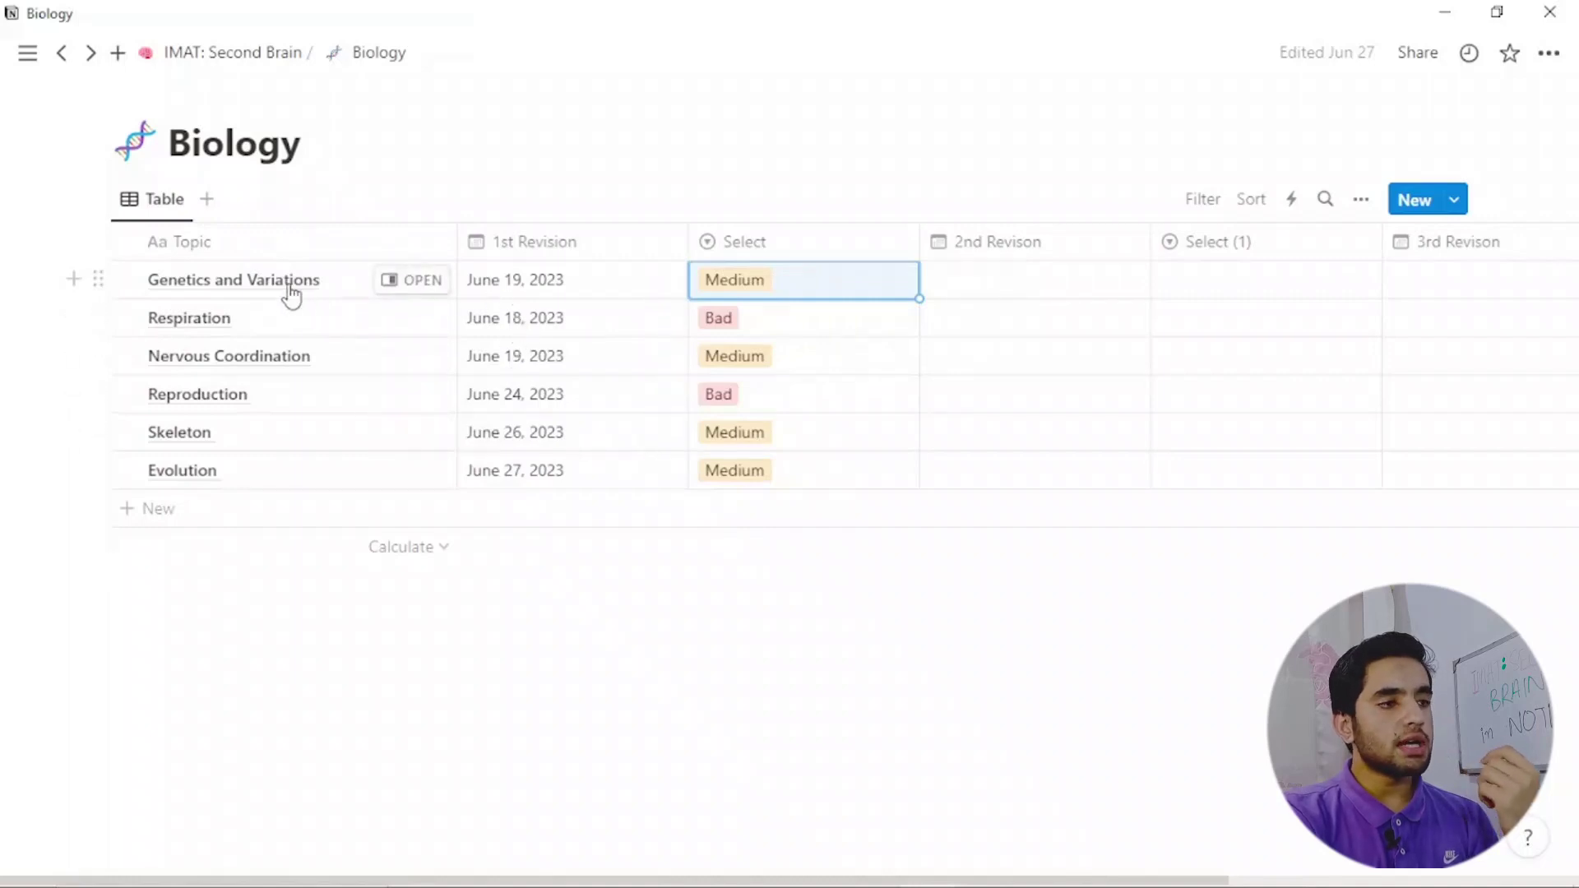
# Set the 2nd revision of Genetics and Variations to September 14, 2023 and rate it Good.
pyautogui.click(950, 285)
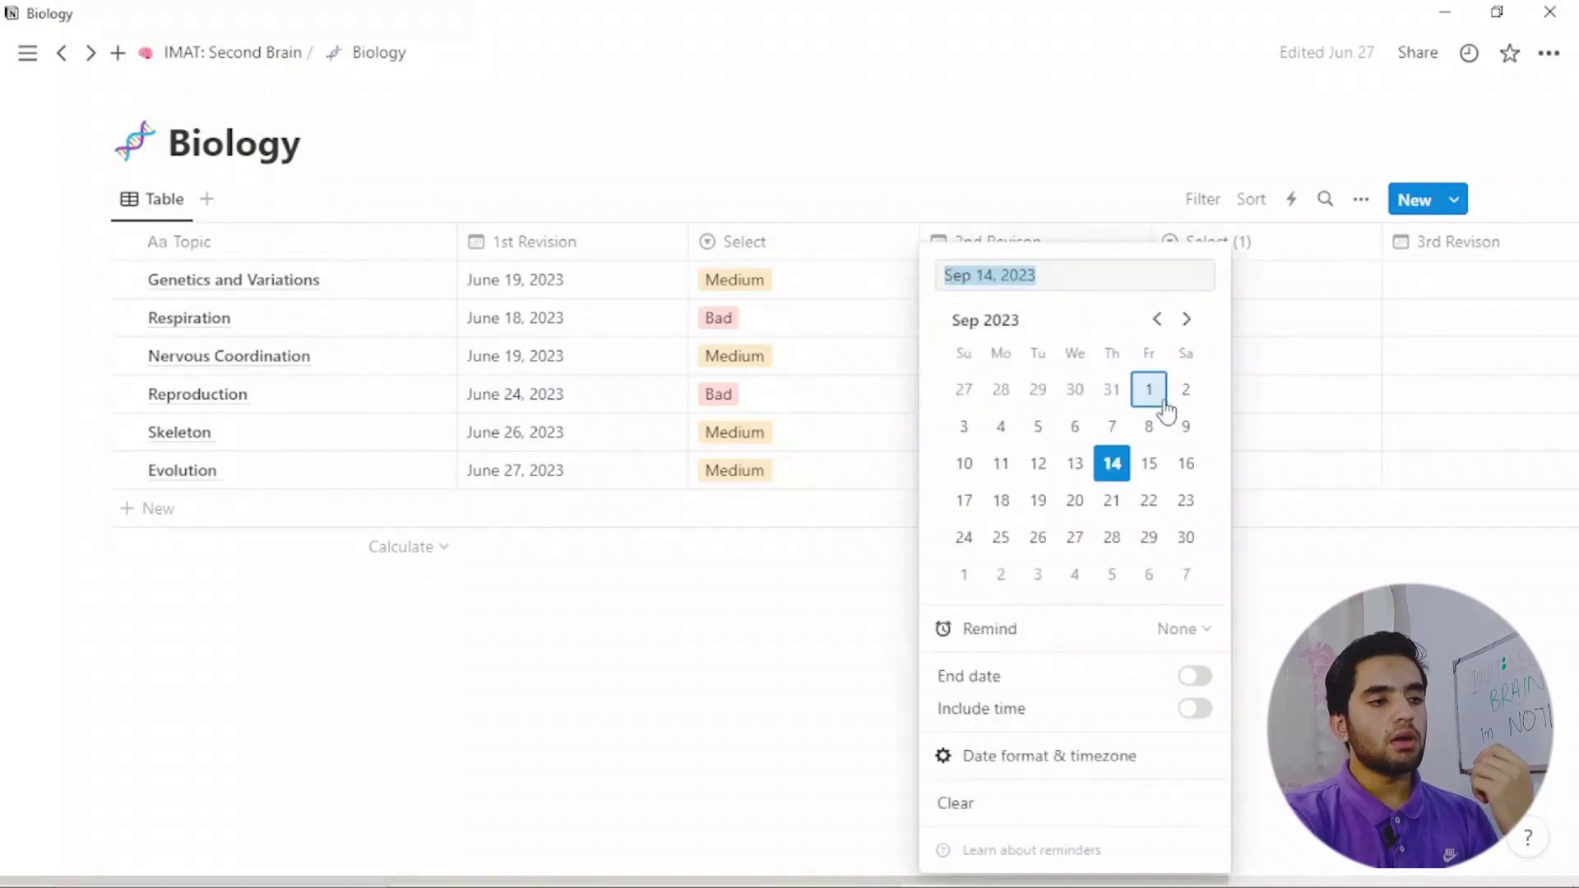
pyautogui.click(1115, 467)
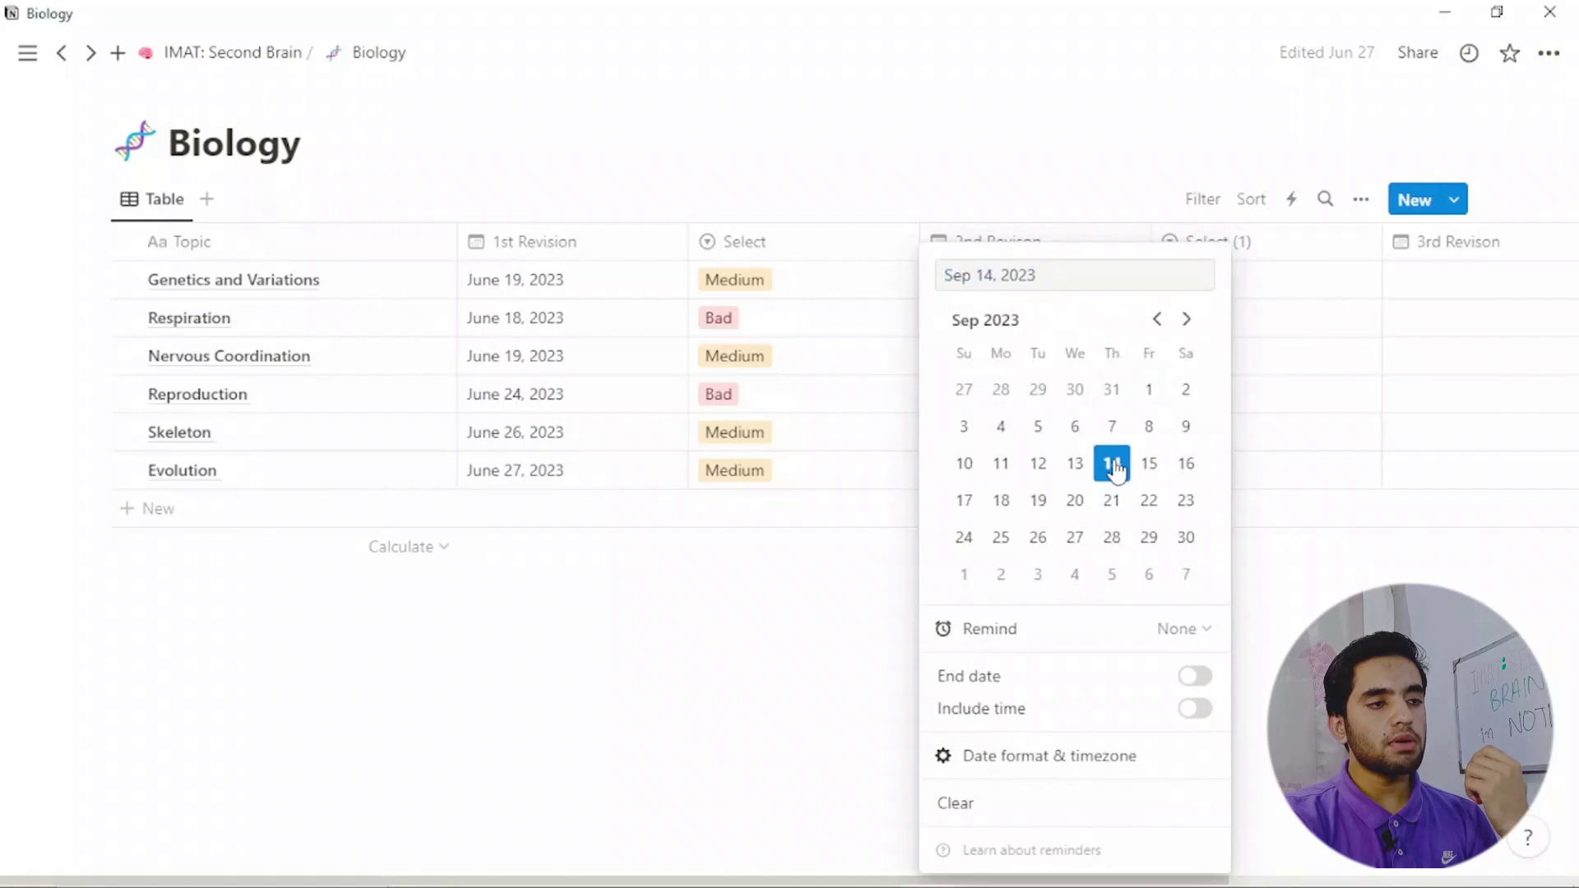
pyautogui.click(989, 196)
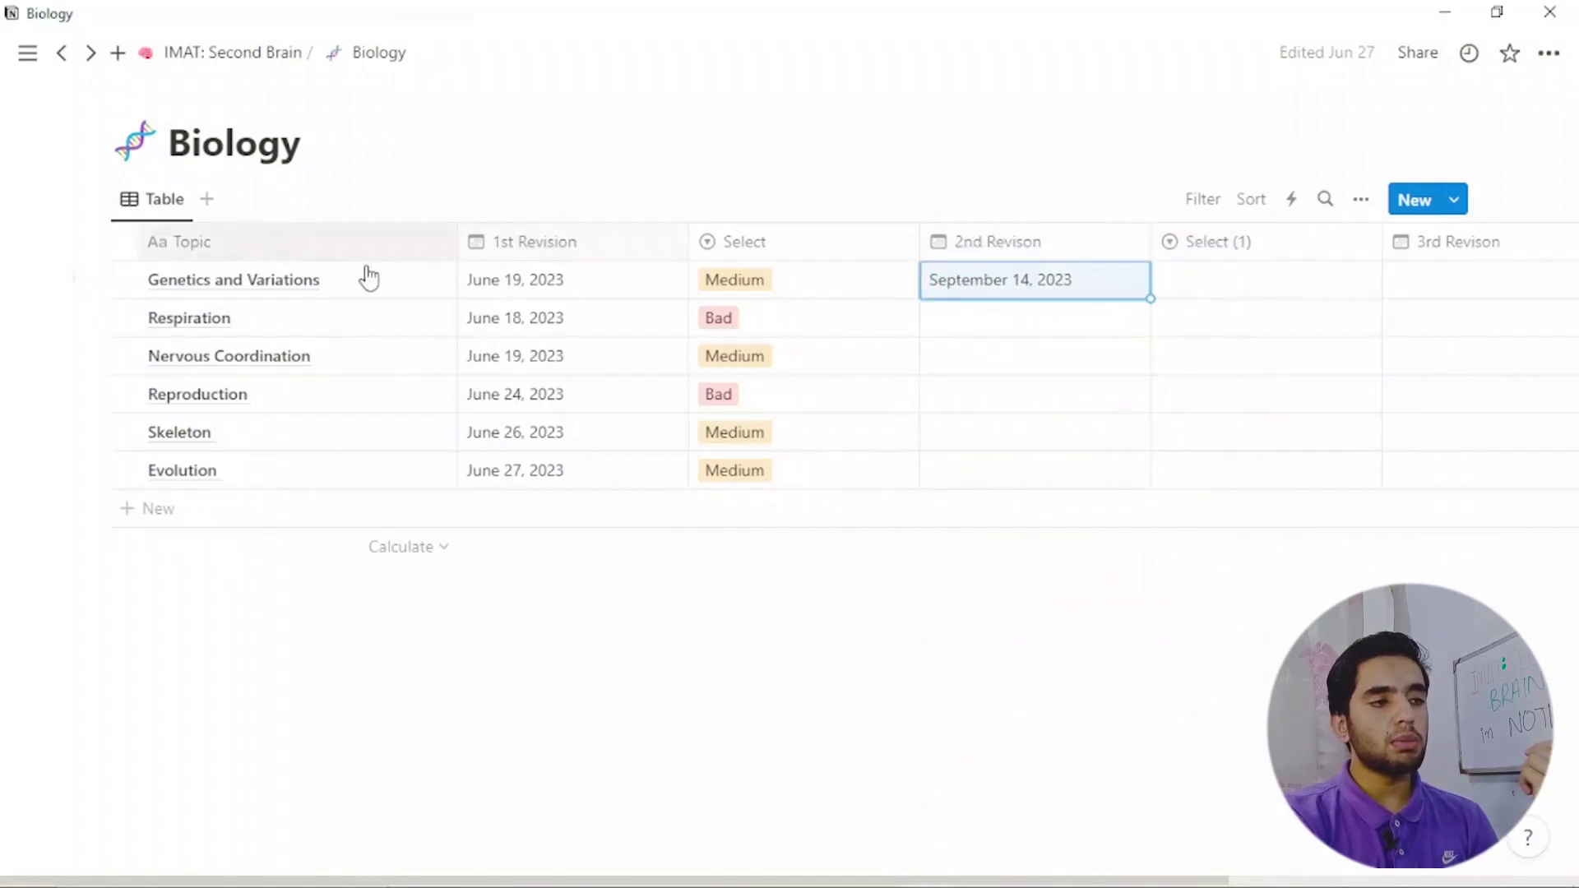
pyautogui.click(1242, 301)
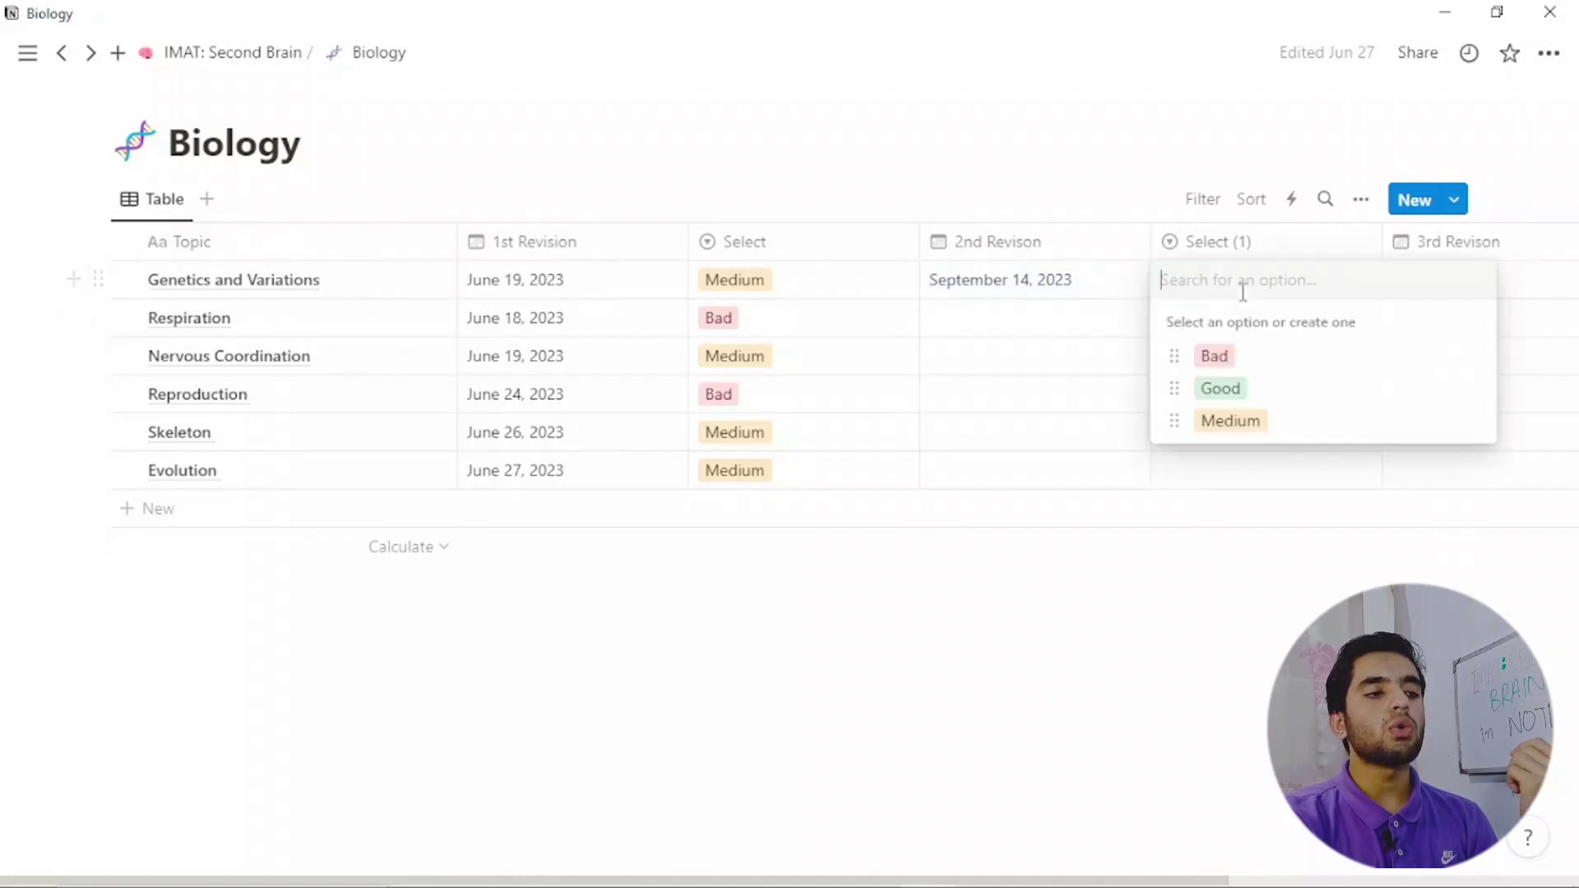
pyautogui.click(1239, 389)
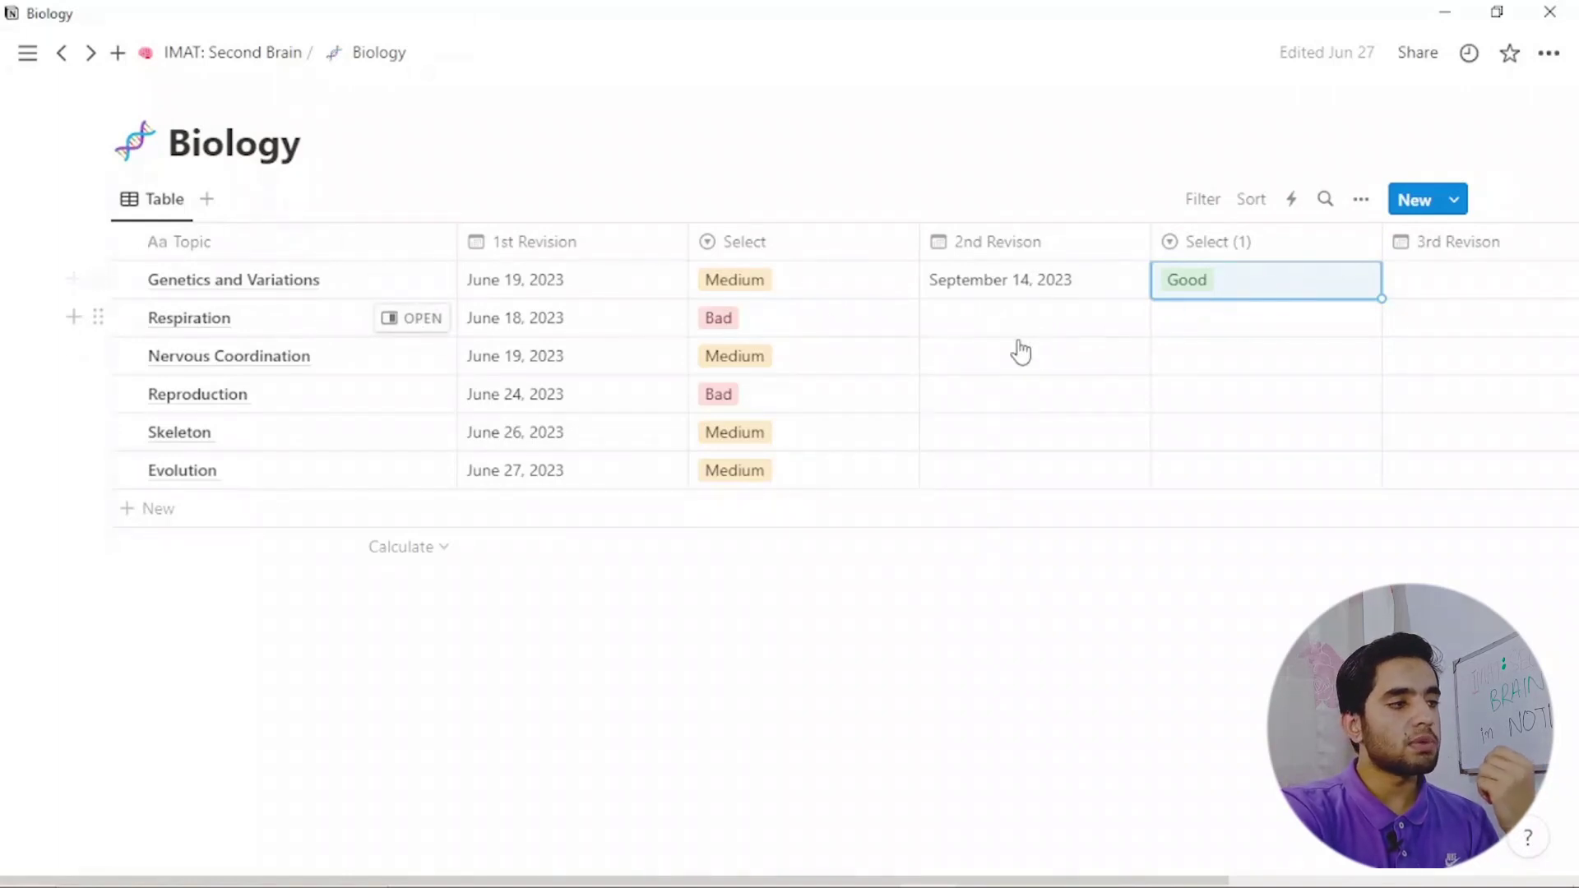
# Set the 2nd revision of Respiration to September 15, 2023 and rate it Medium.
pyautogui.click(991, 296)
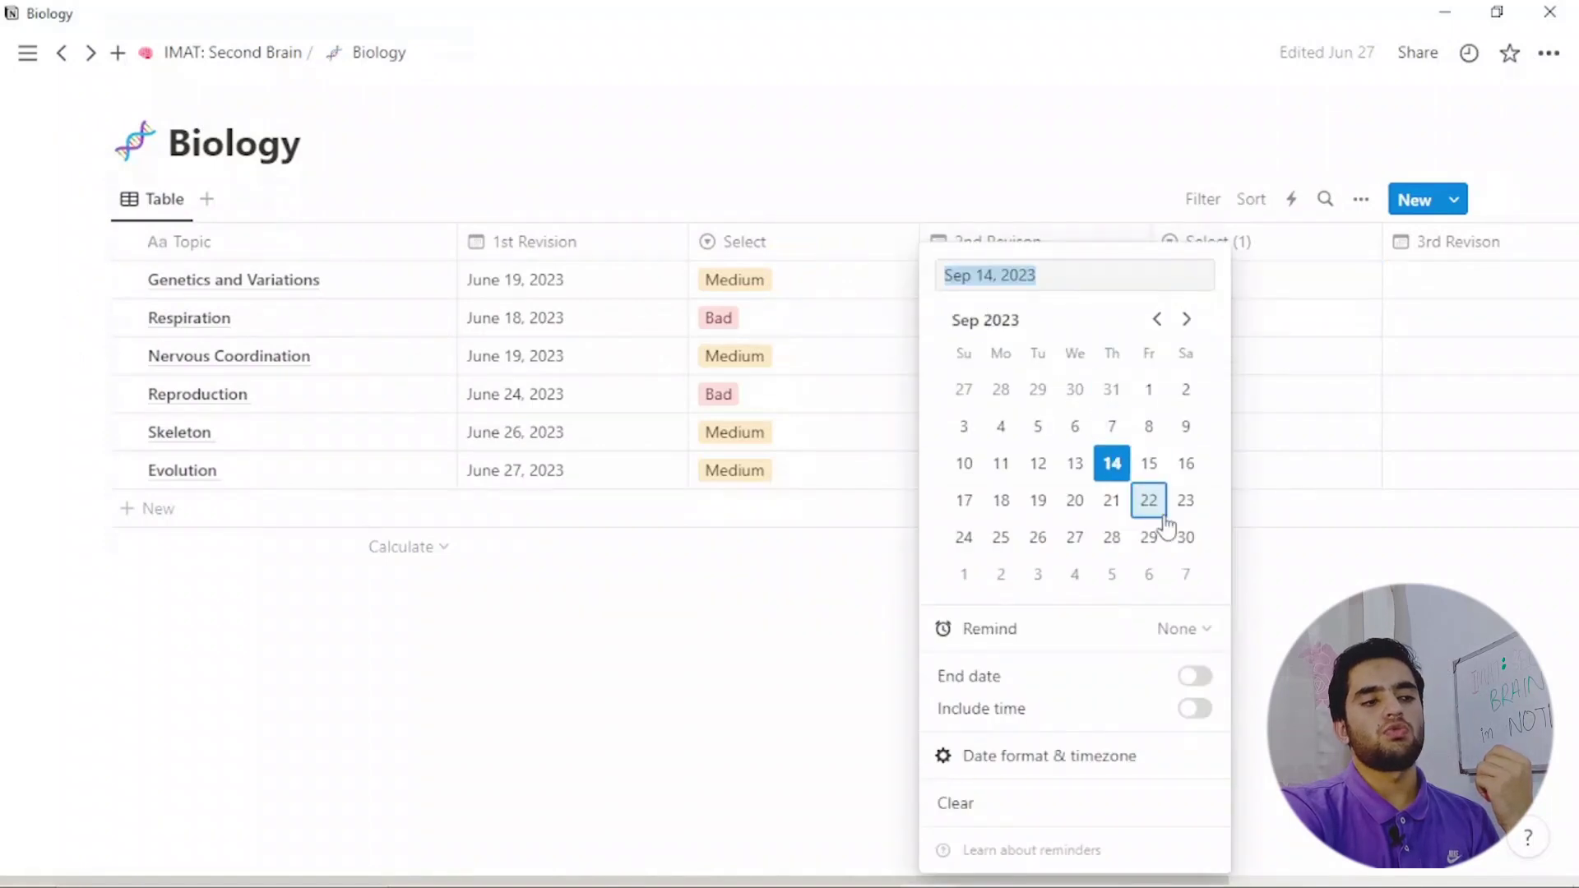
pyautogui.click(1159, 476)
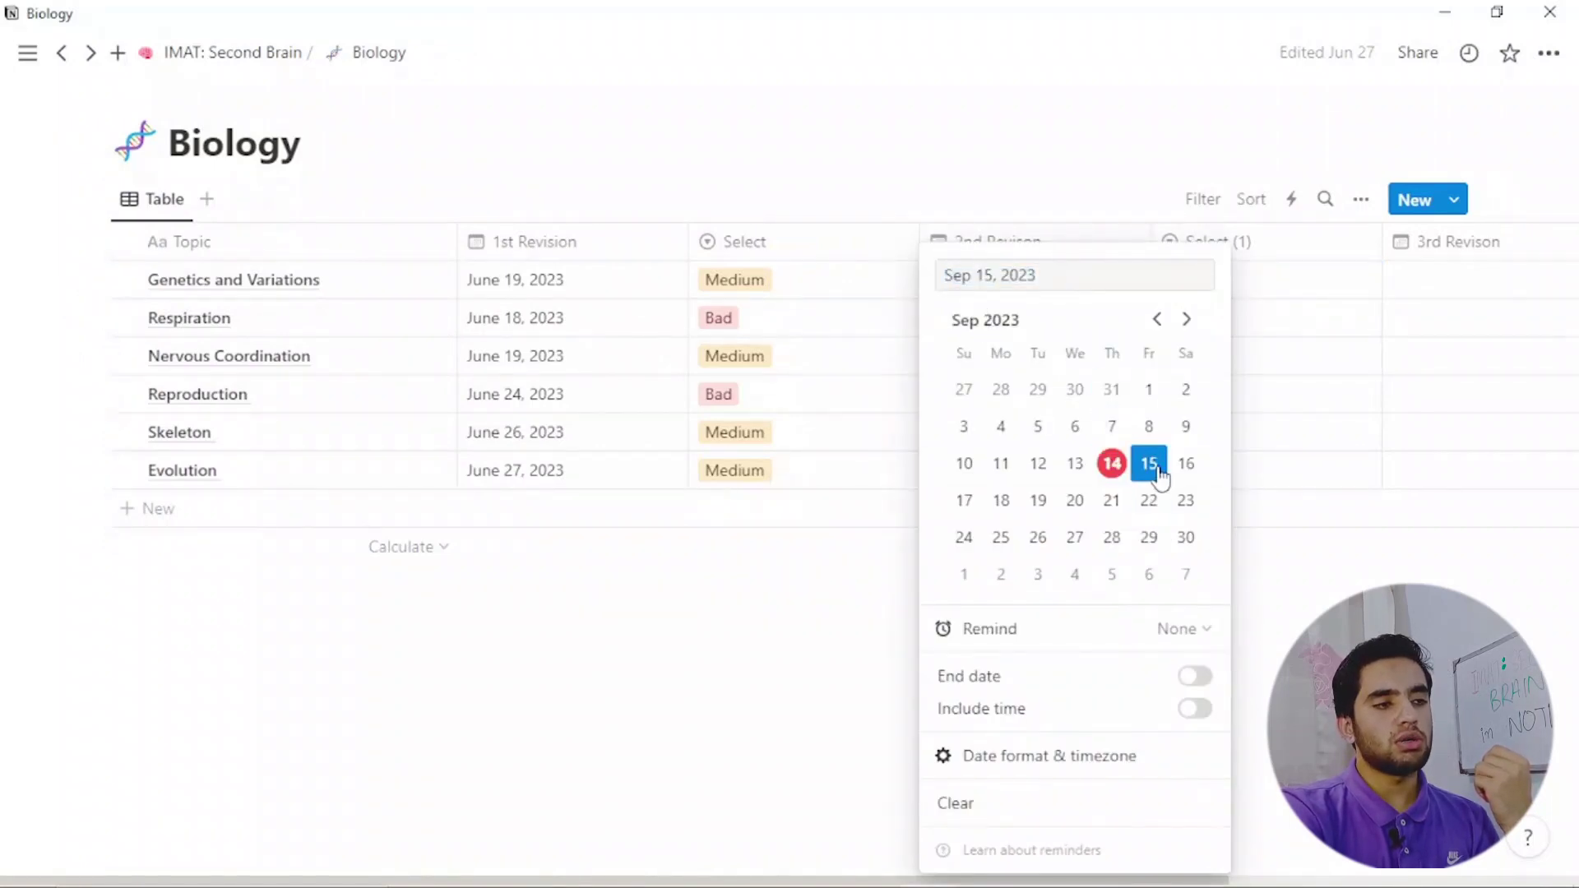
pyautogui.click(1033, 216)
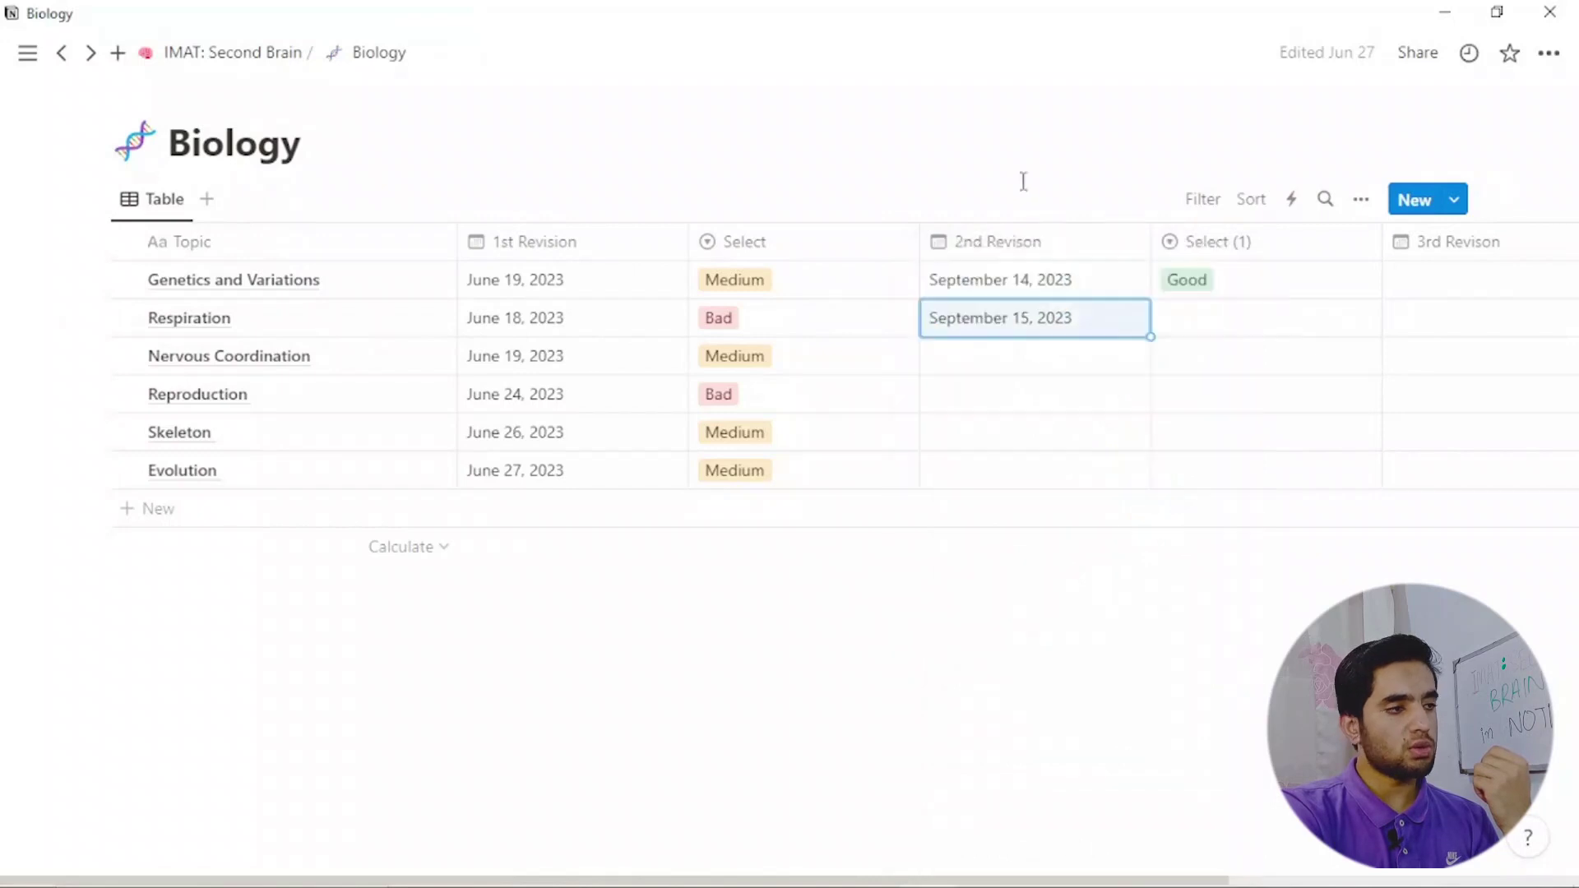
pyautogui.click(1213, 320)
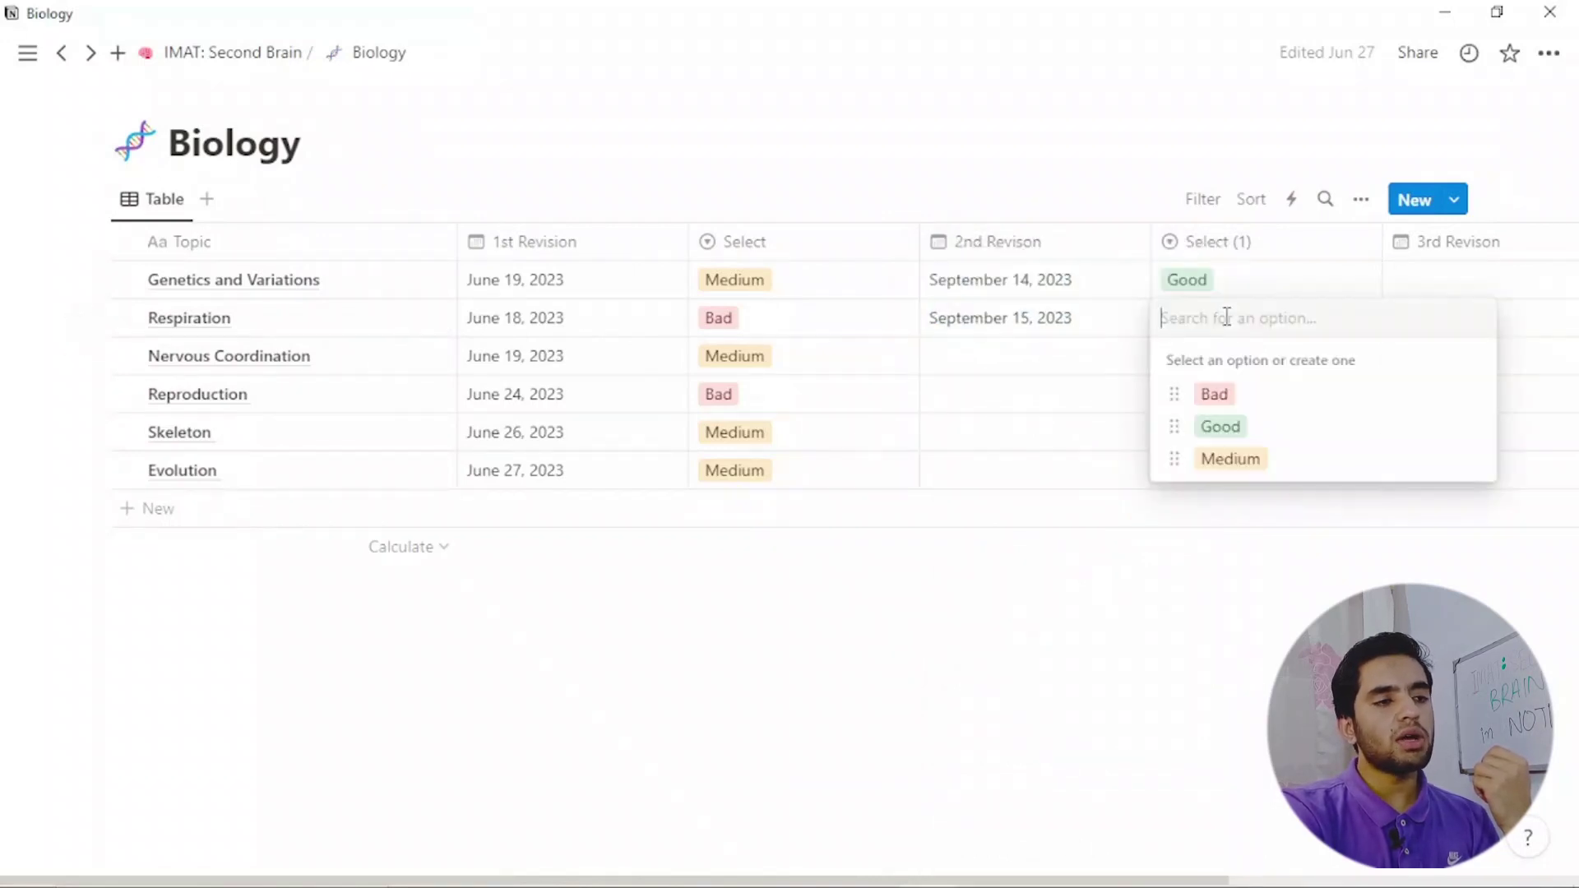
pyautogui.click(1232, 460)
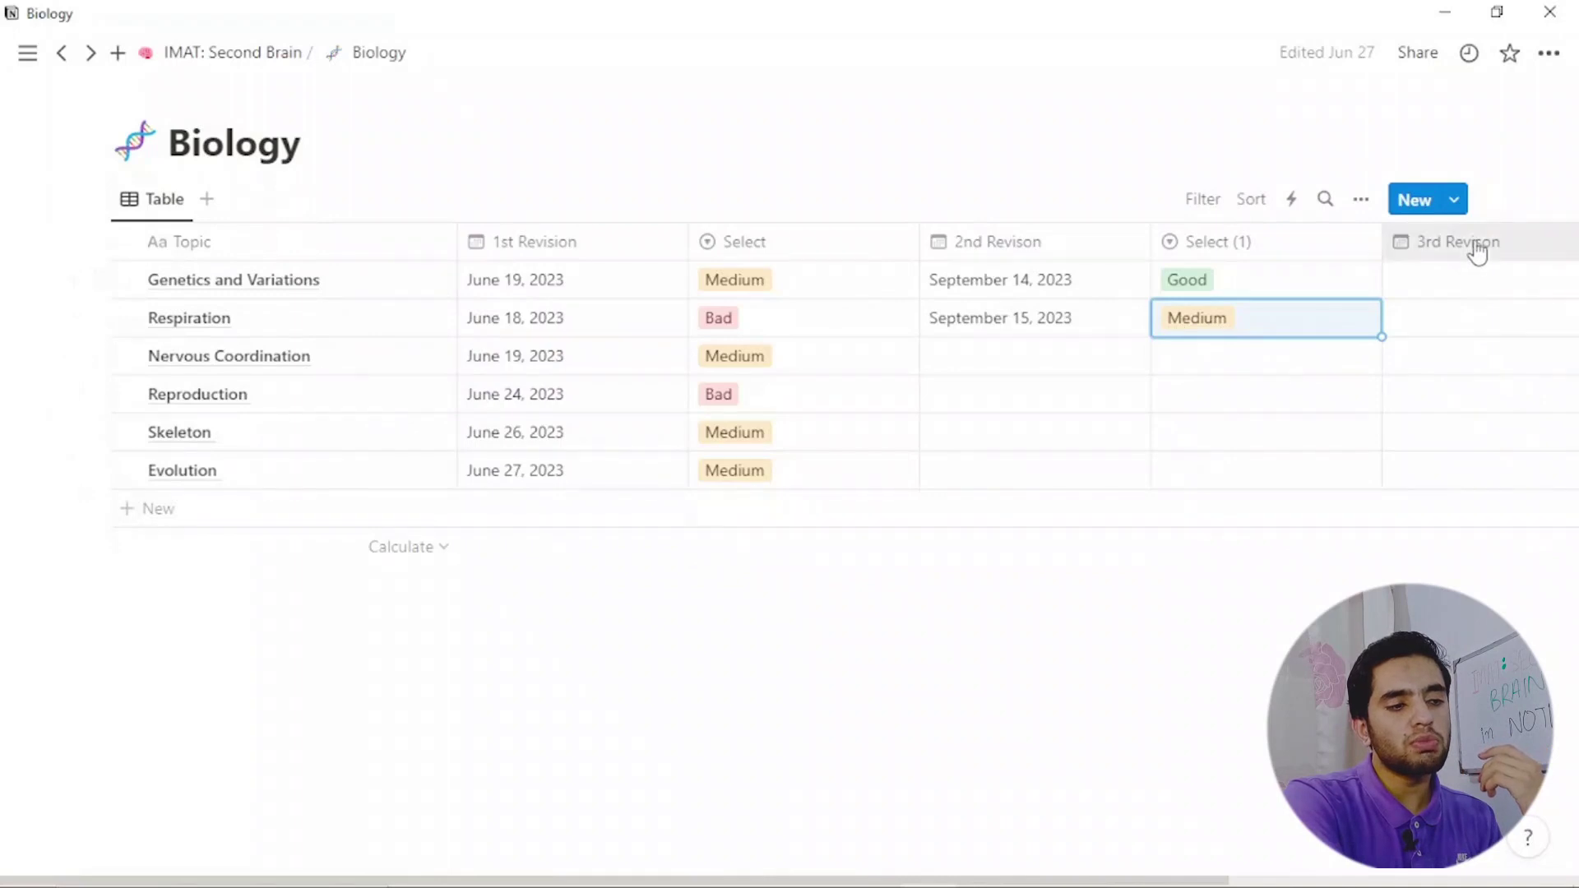
# Set the 3rd revision of Genetics and Variations to September 26, 2023 and rate it Good.
pyautogui.moveTo(1187, 880); pyautogui.dragTo(1469, 863)
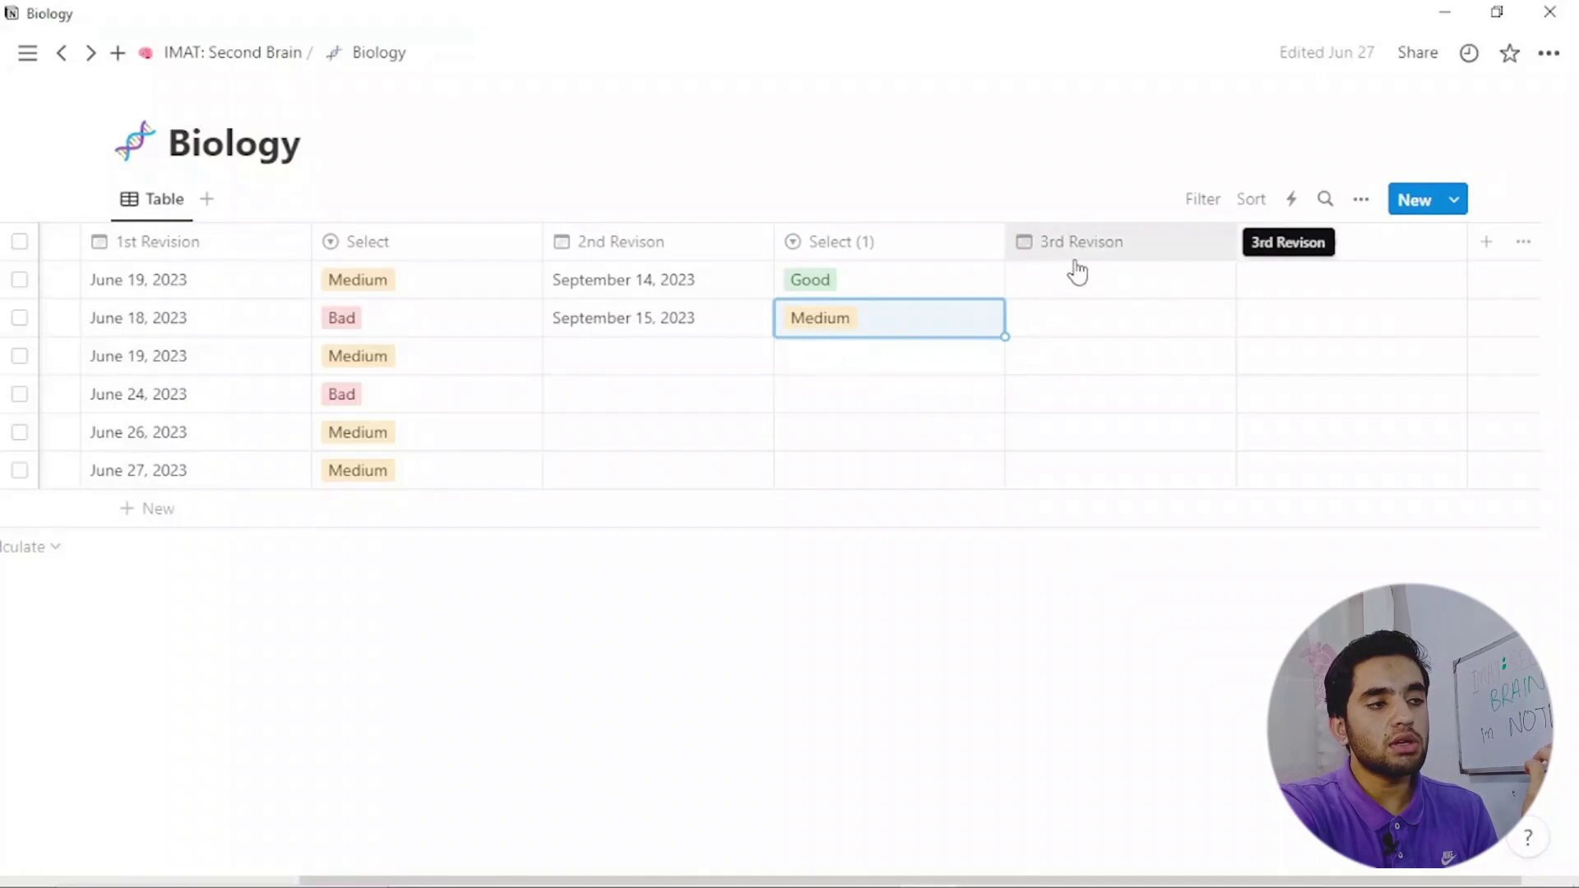
pyautogui.click(1052, 286)
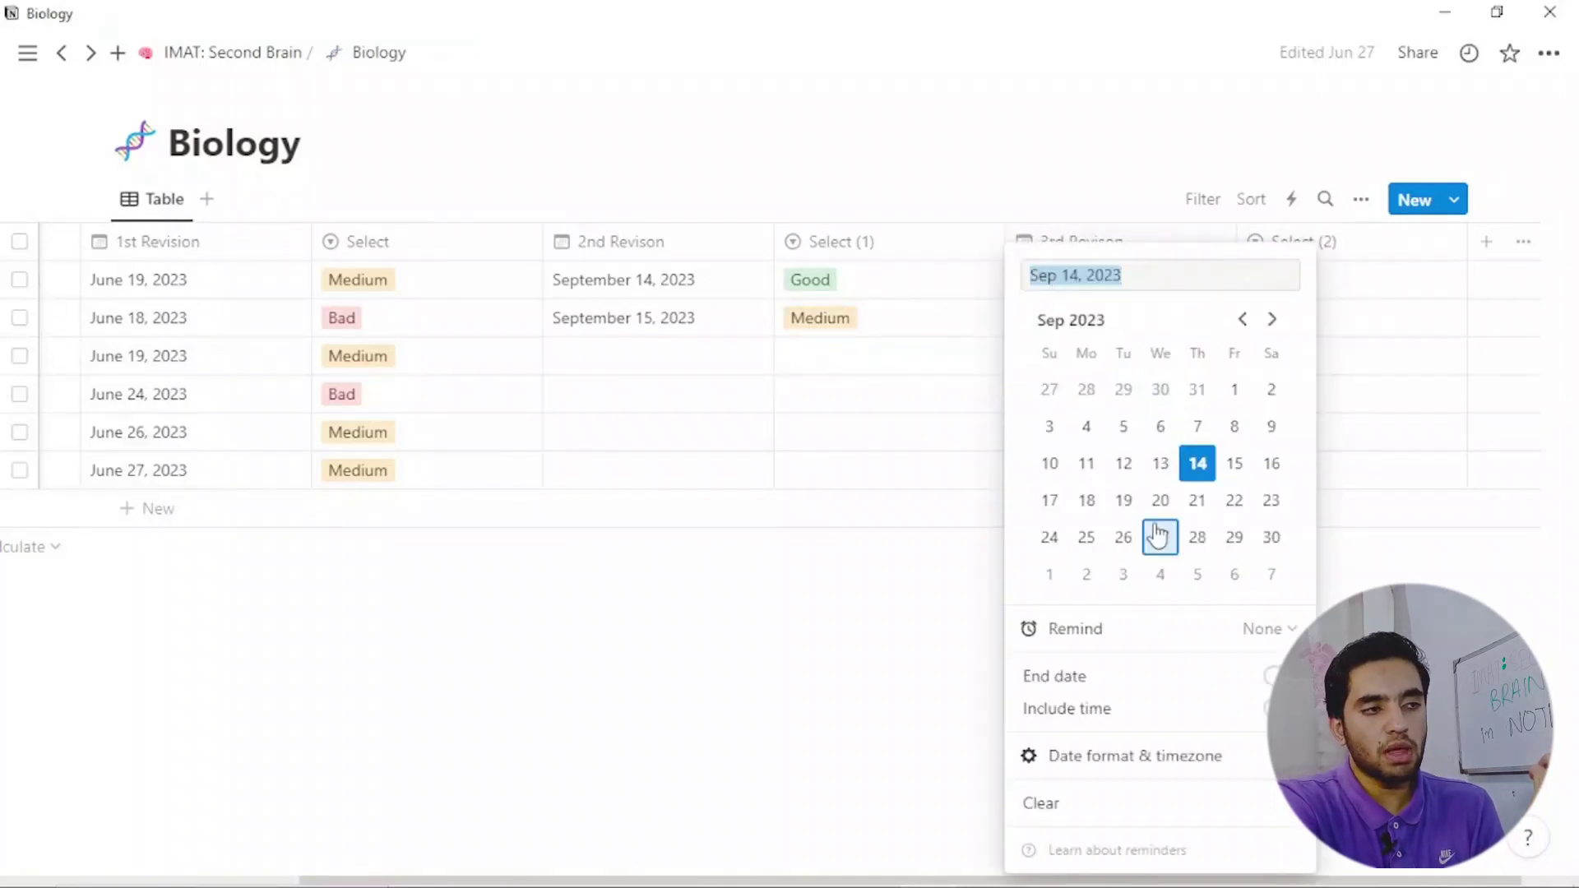
pyautogui.click(1125, 539)
pyautogui.click(979, 519)
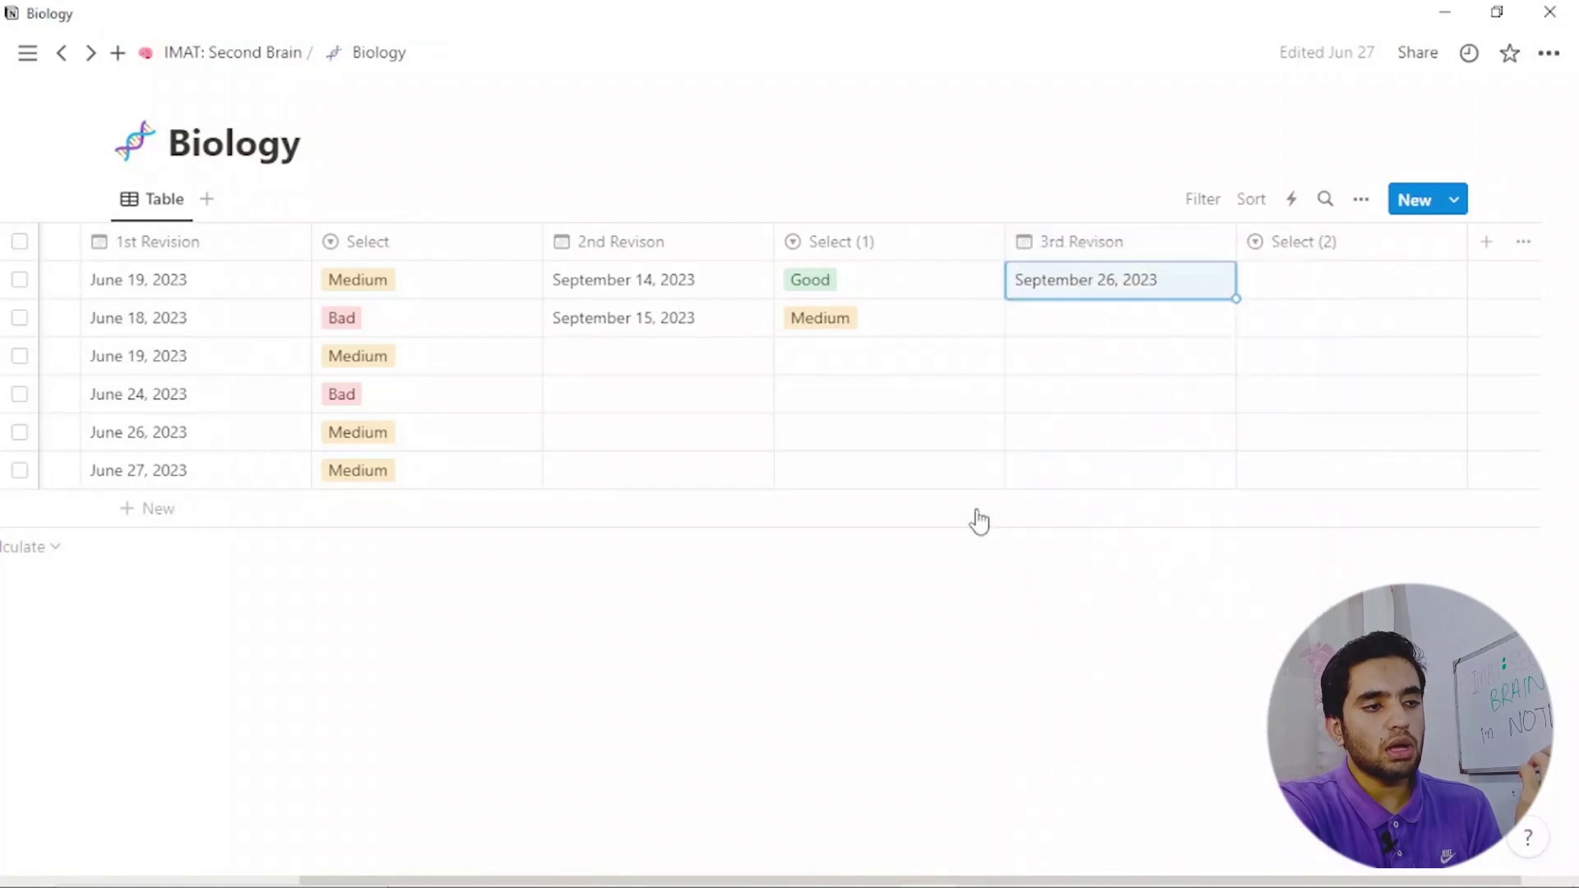
pyautogui.click(1309, 282)
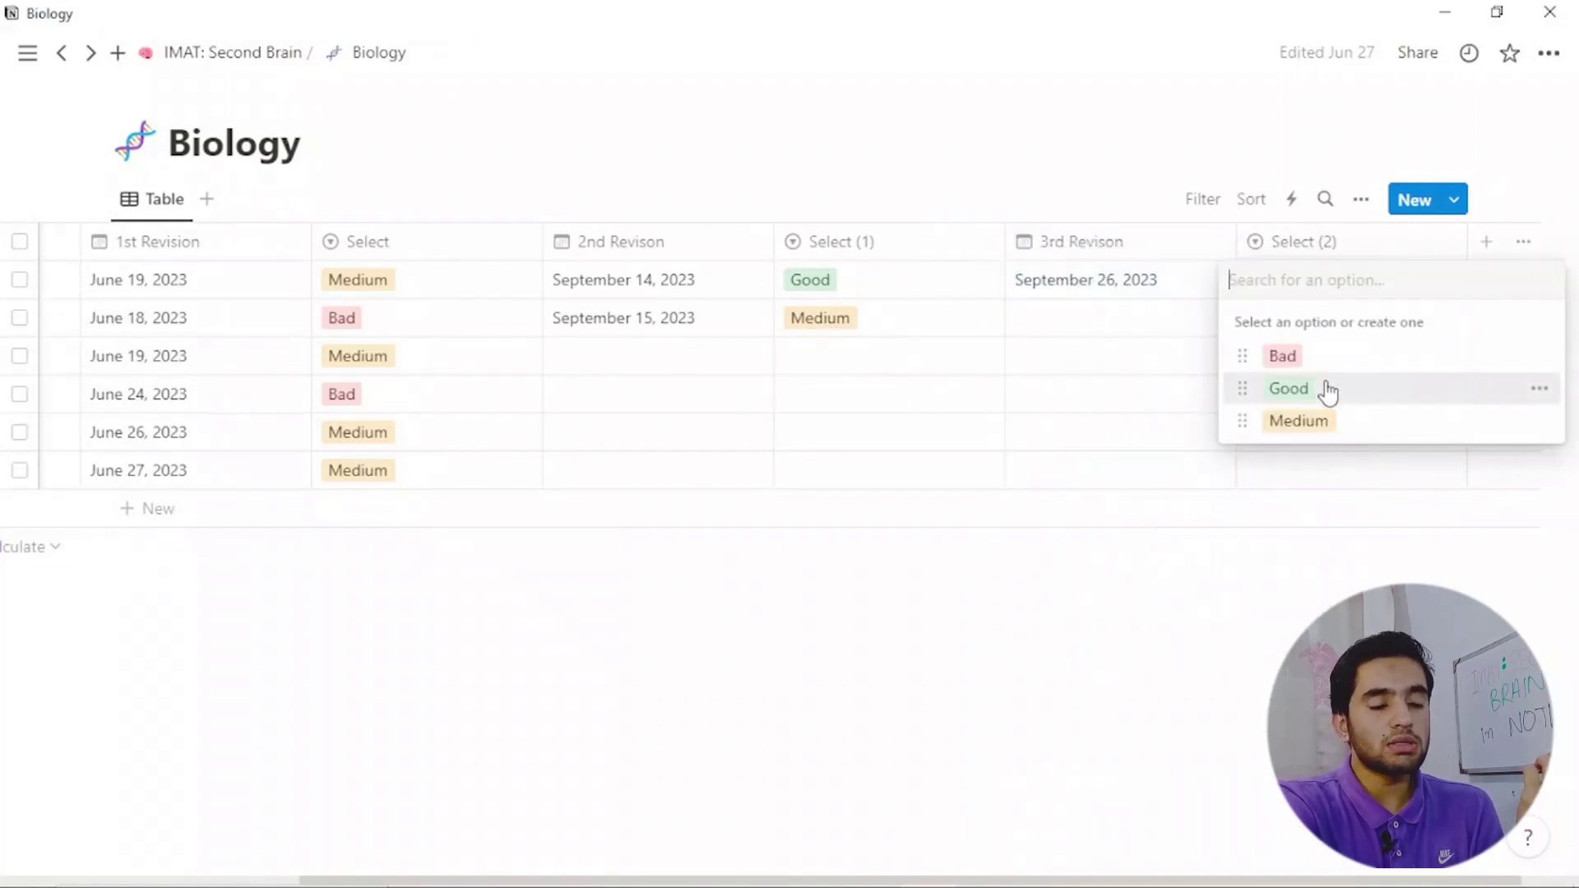
pyautogui.click(1328, 390)
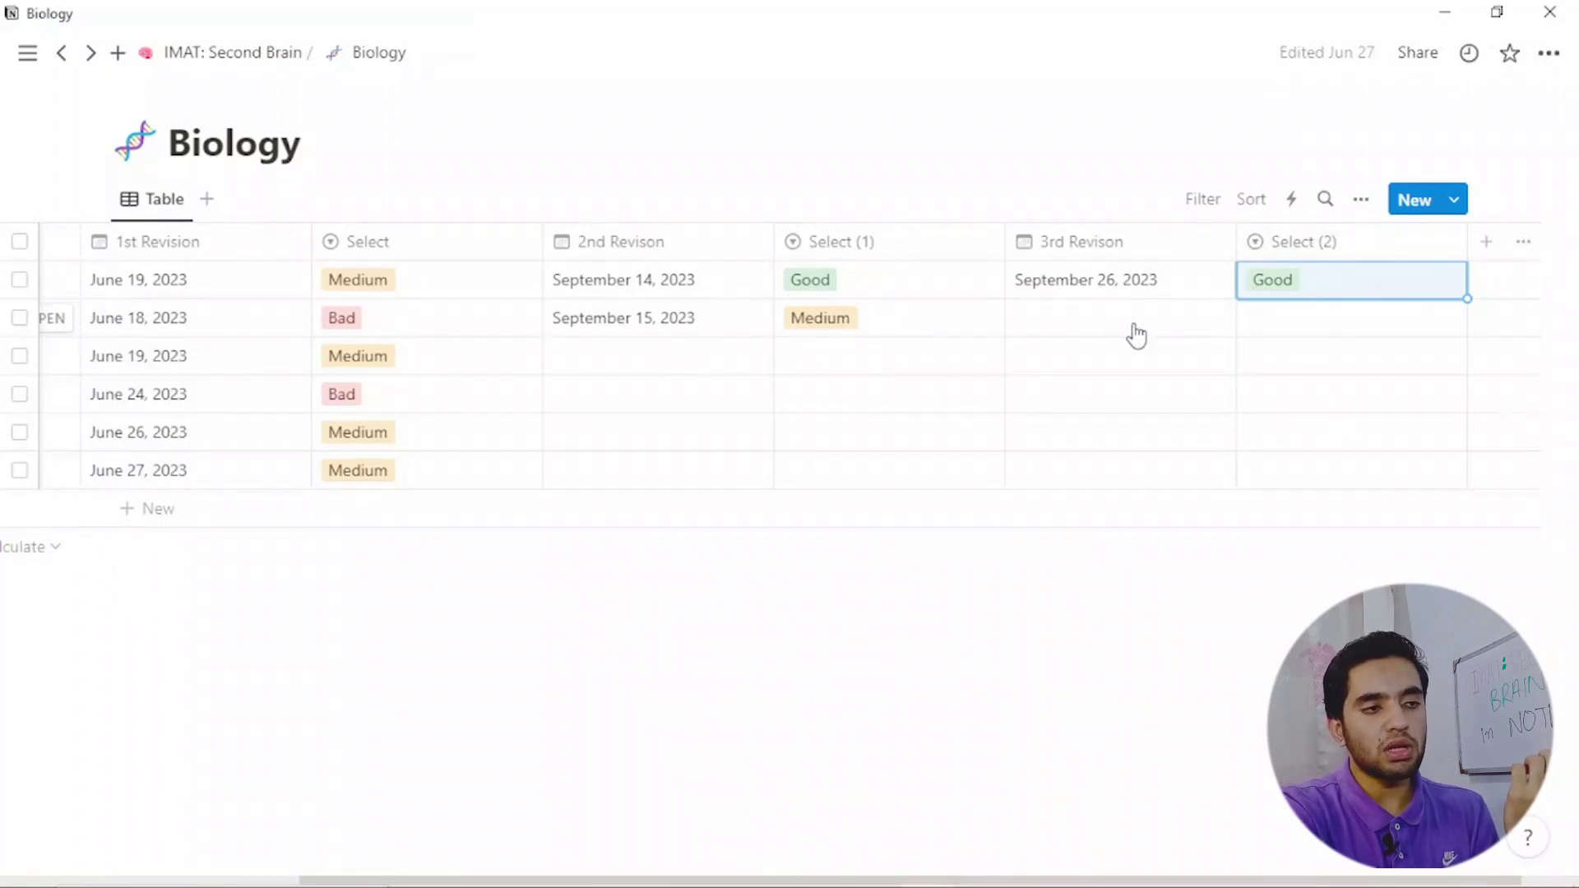
pyautogui.click(1250, 327)
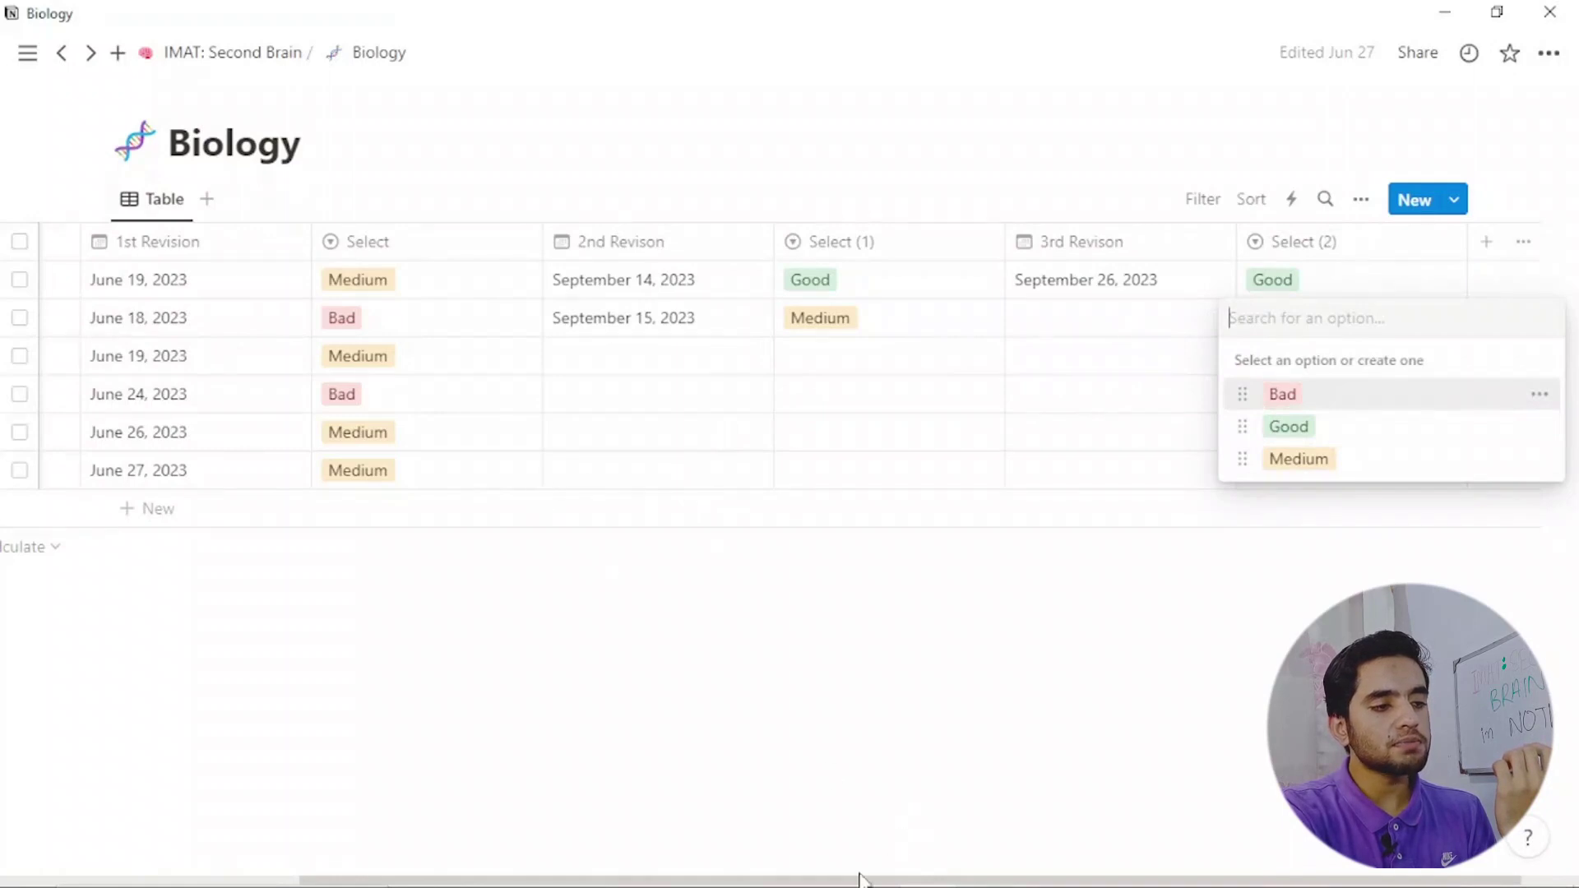
pyautogui.press('Escape')
# Return to the IMAT: Second Brain page and view its Quick Note and Active Recall Calendar sections.
pyautogui.hscroll(-5, 318, 423)
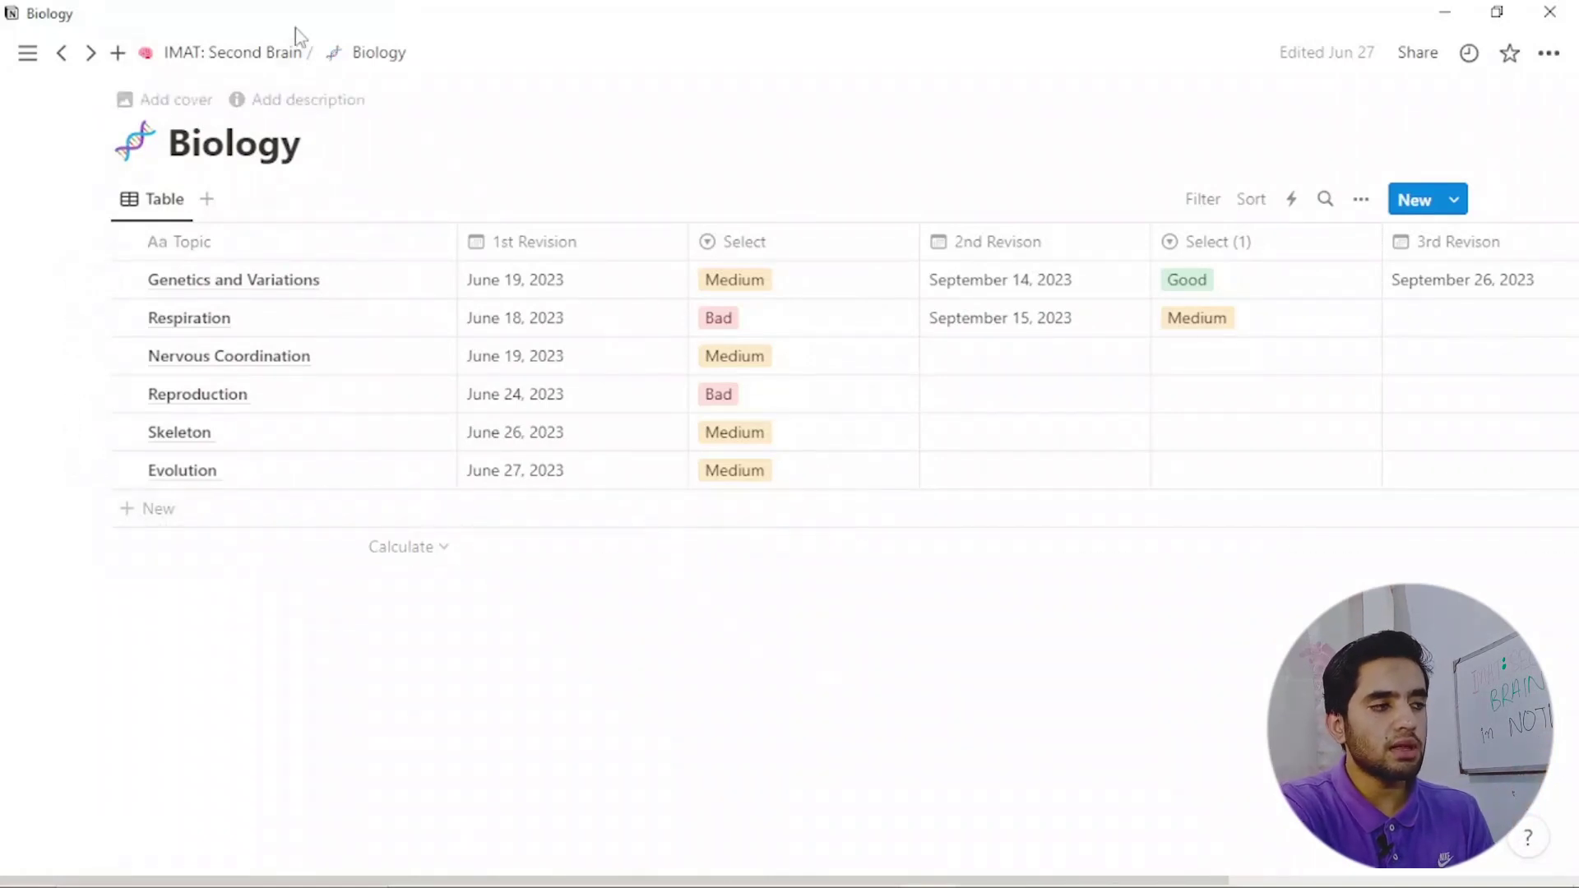
pyautogui.click(272, 59)
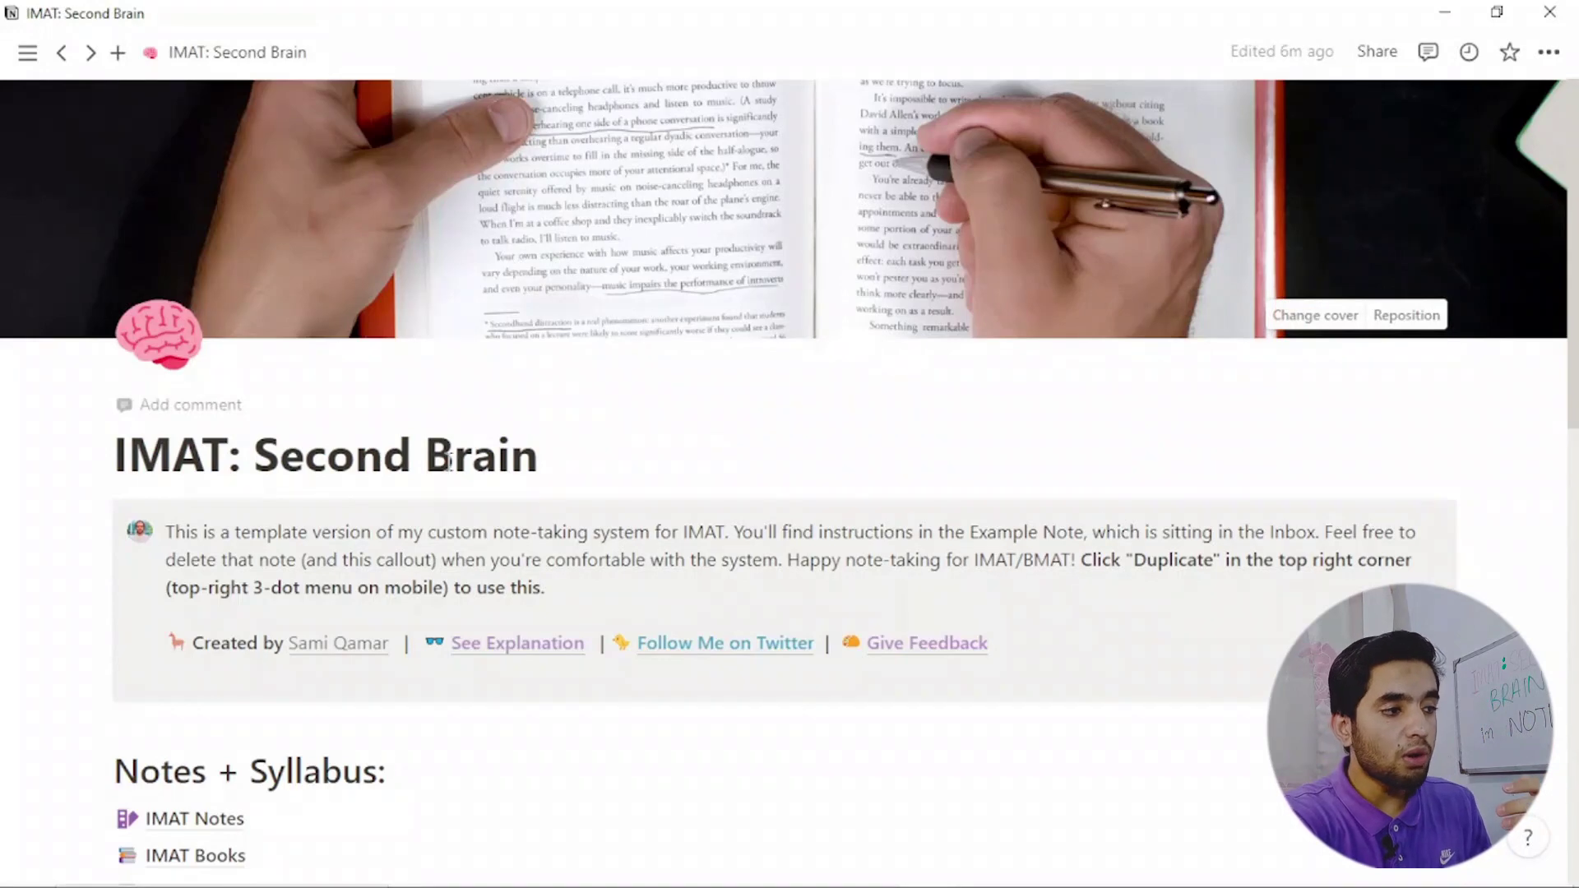
pyautogui.scroll(-10, 448, 461)
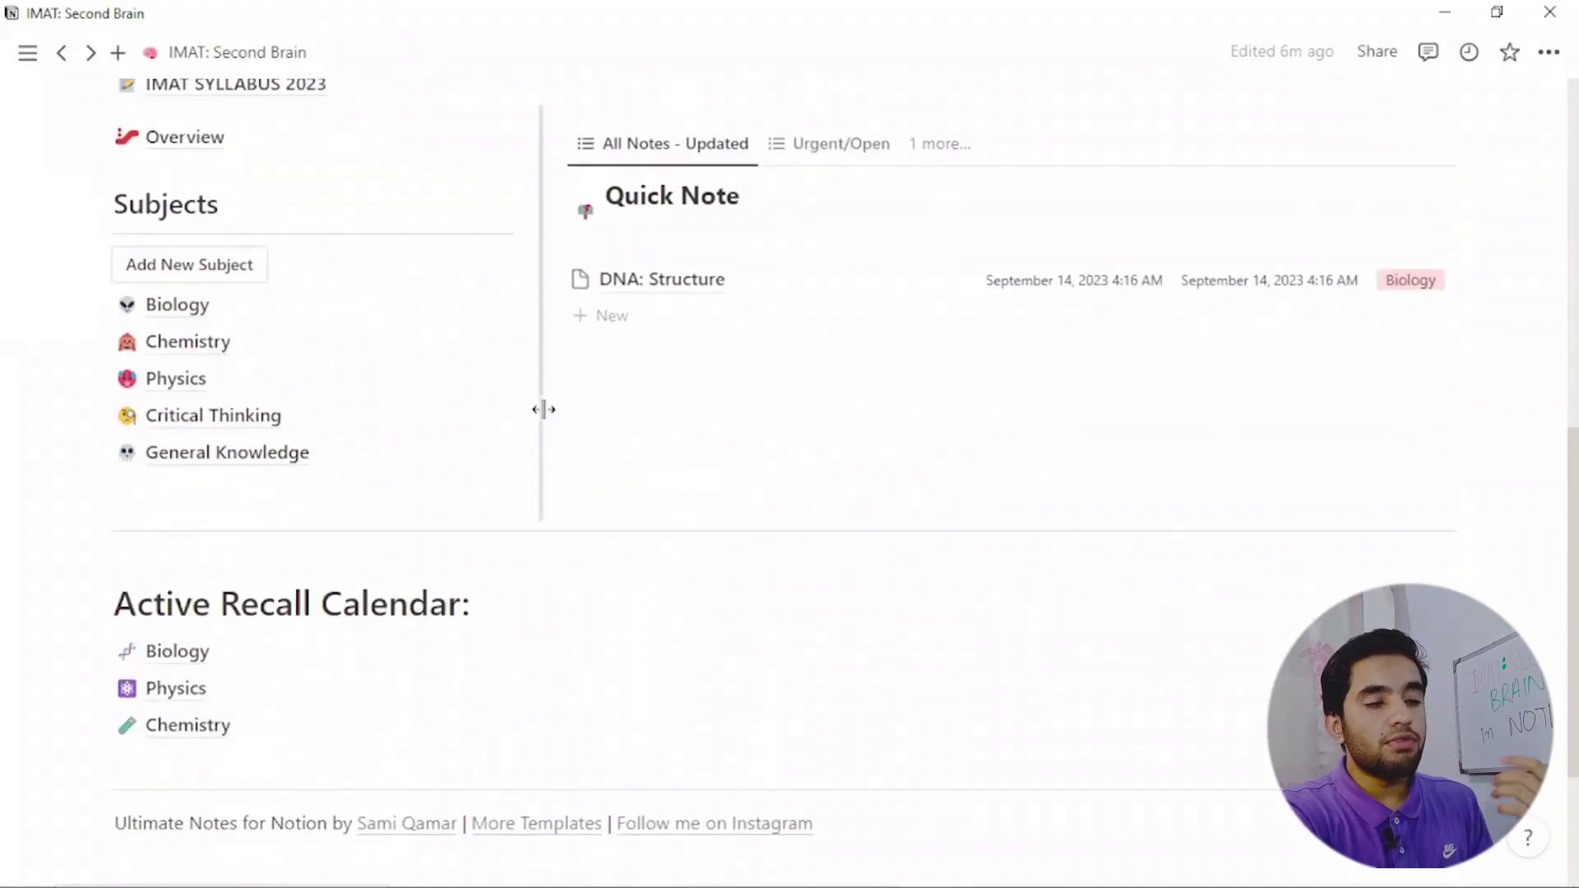
pyautogui.scroll(-3, 547, 412)
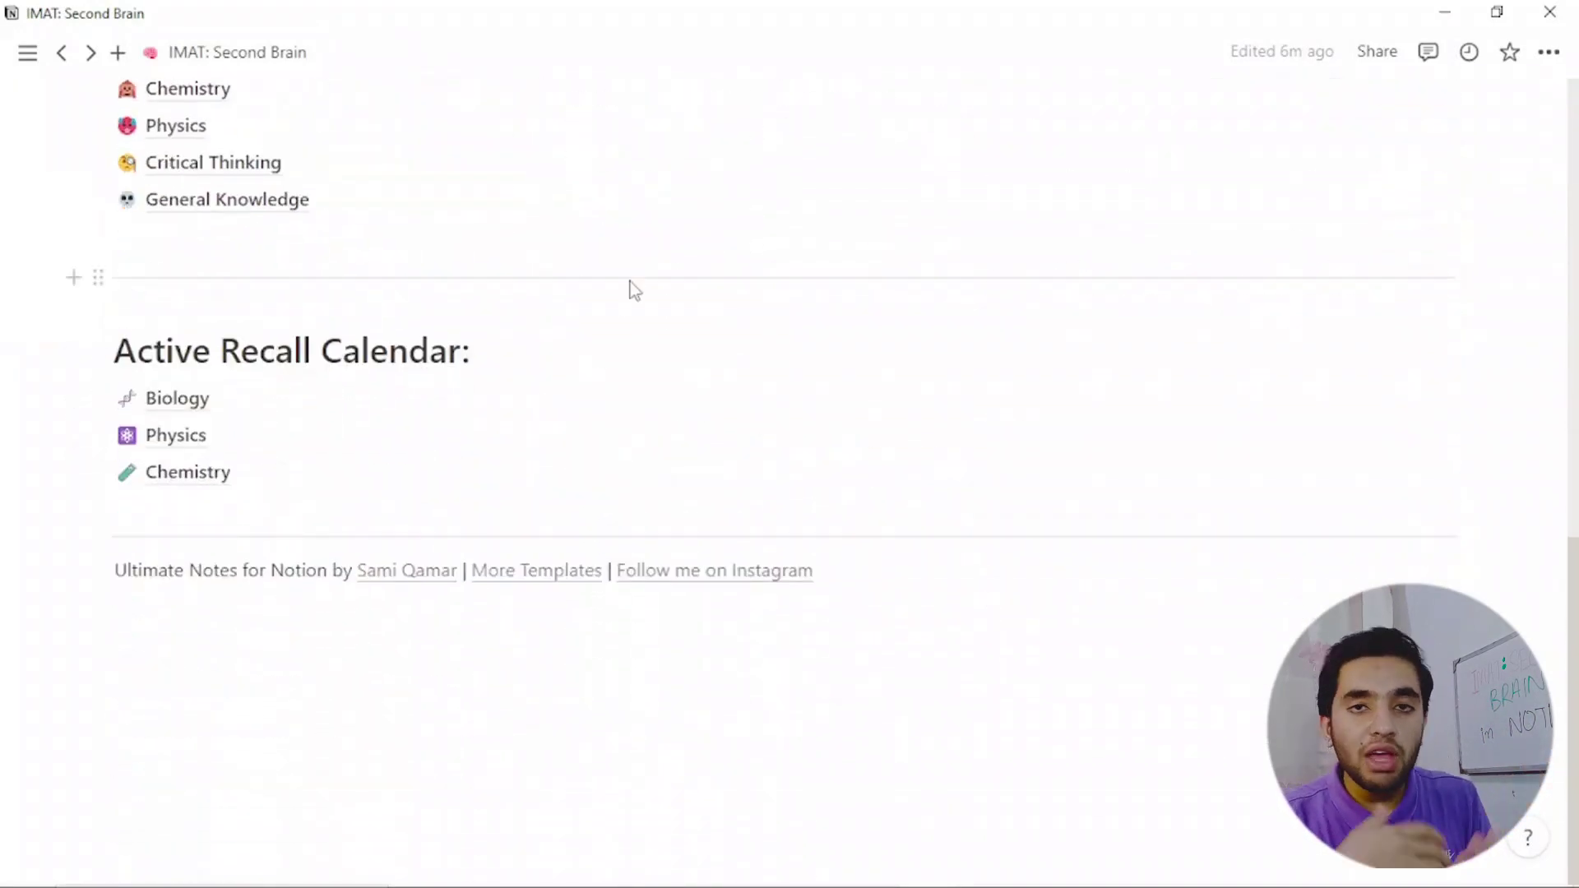